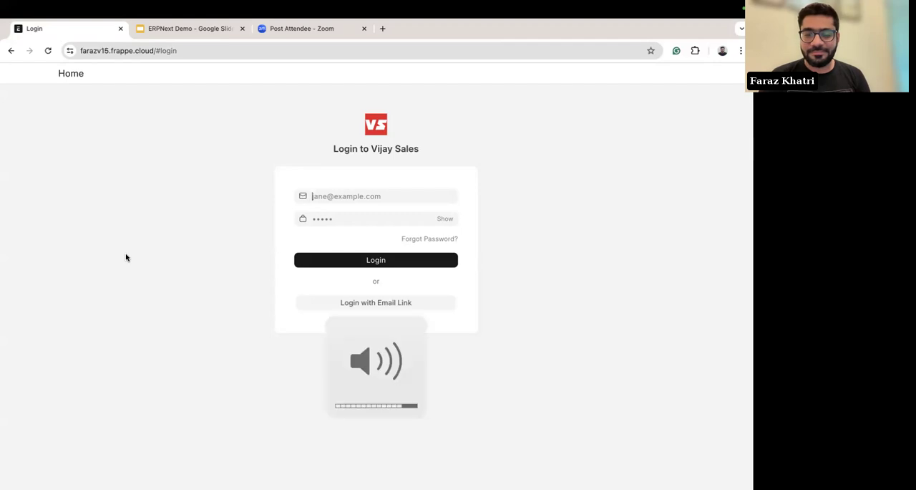
{"action": "key", "text": "XF86AudioLowerVolume"}
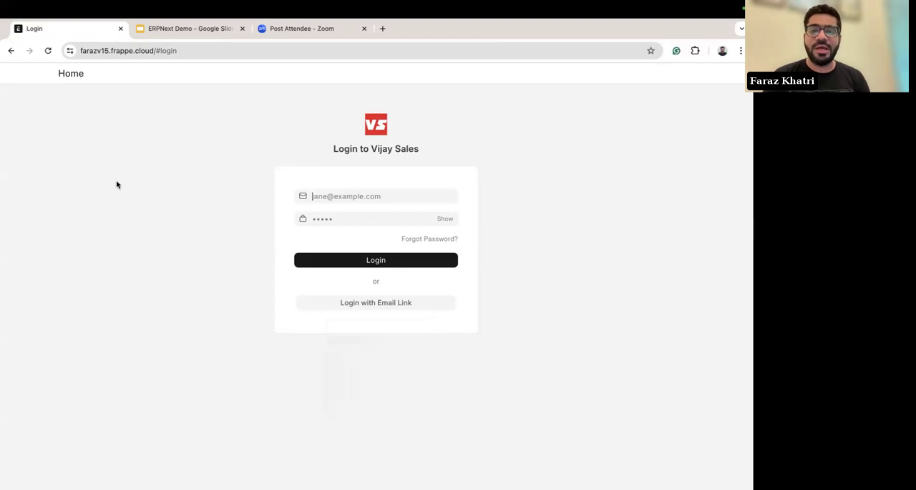
{"action": "left_click", "coordinate": [108, 50]}
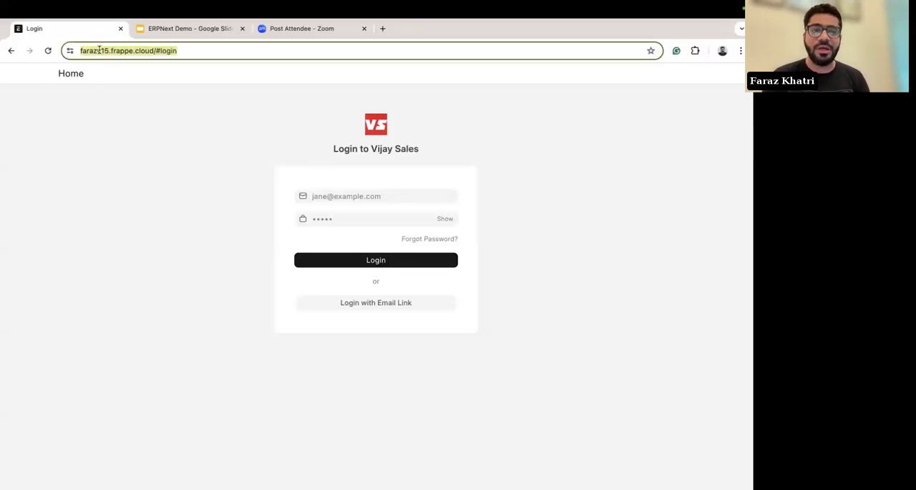
{"action": "left_click", "coordinate": [198, 241]}
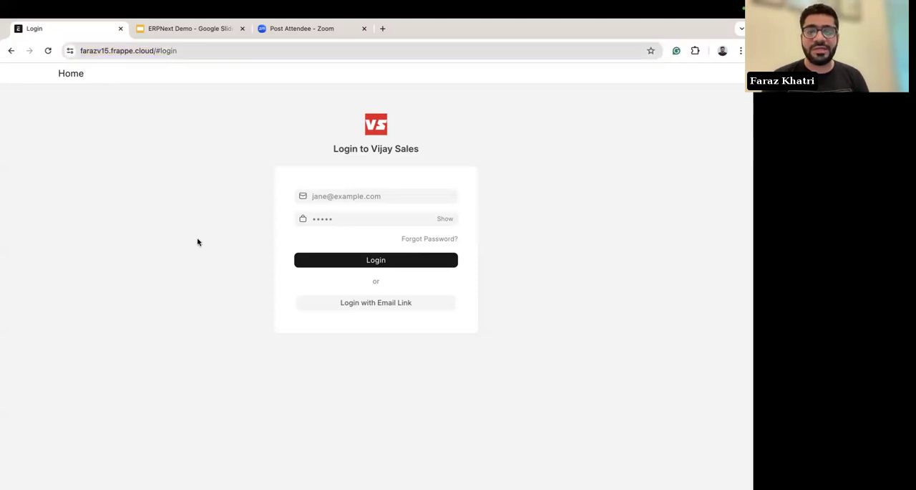
Step: Log in to the Vijay Sales site with the account's e-mail address and password
{"action": "left_click", "coordinate": [326, 197]}
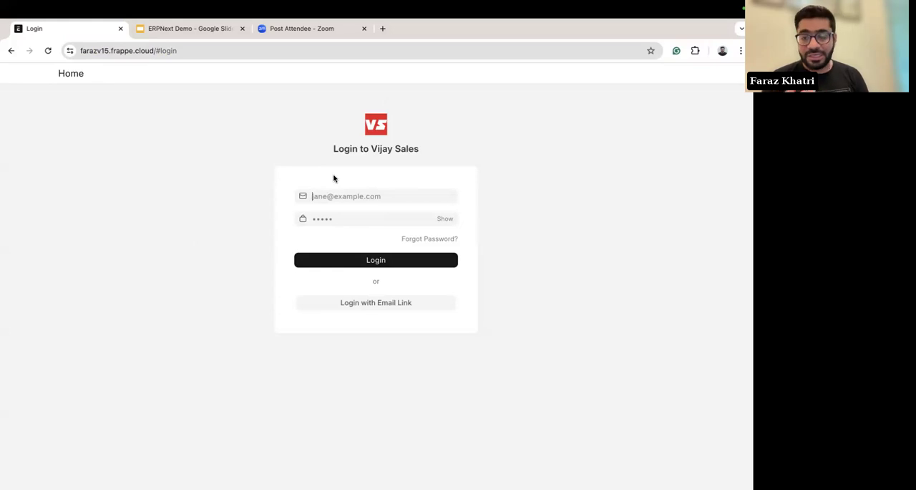
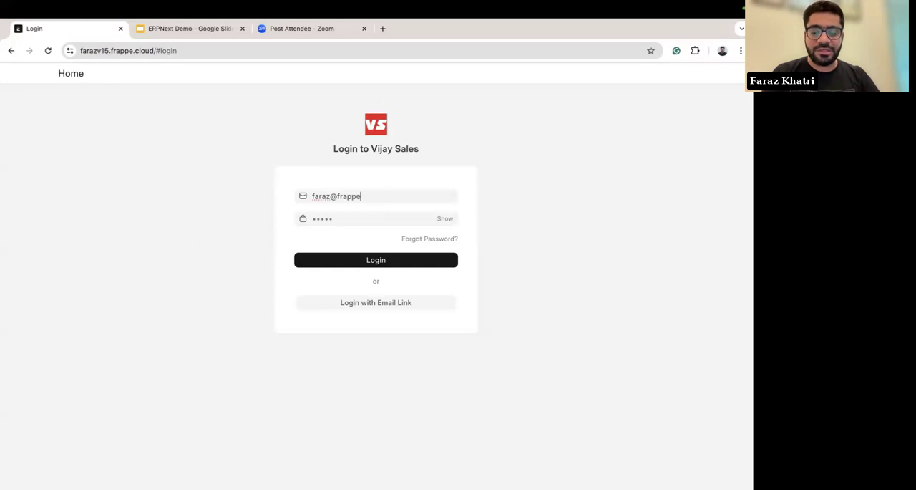
{"action": "left_click", "coordinate": [313, 218]}
{"action": "type", "text": "••••••••"}
{"action": "left_click", "coordinate": [350, 263]}
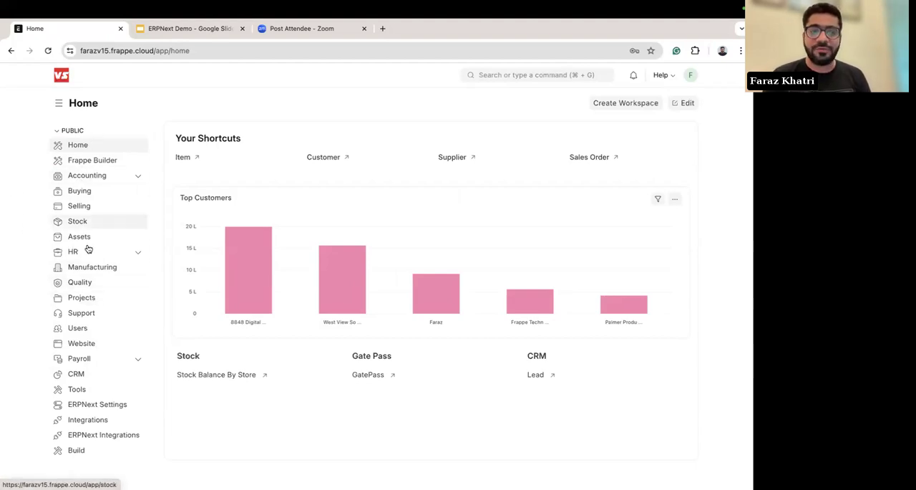
Step: Look through the Accounting workspace with its sub-pages expanded, and the Buying, Selling, Assets and Stock workspaces
{"action": "left_click", "coordinate": [74, 178]}
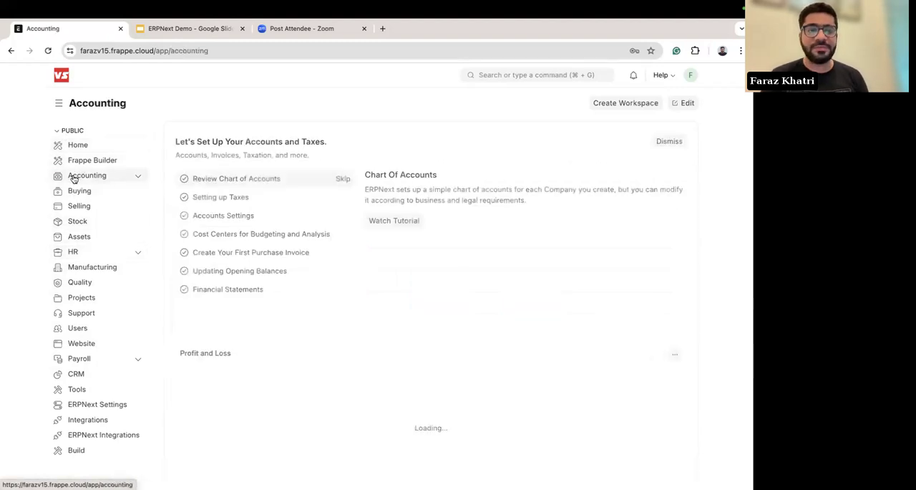
{"action": "left_click", "coordinate": [137, 177]}
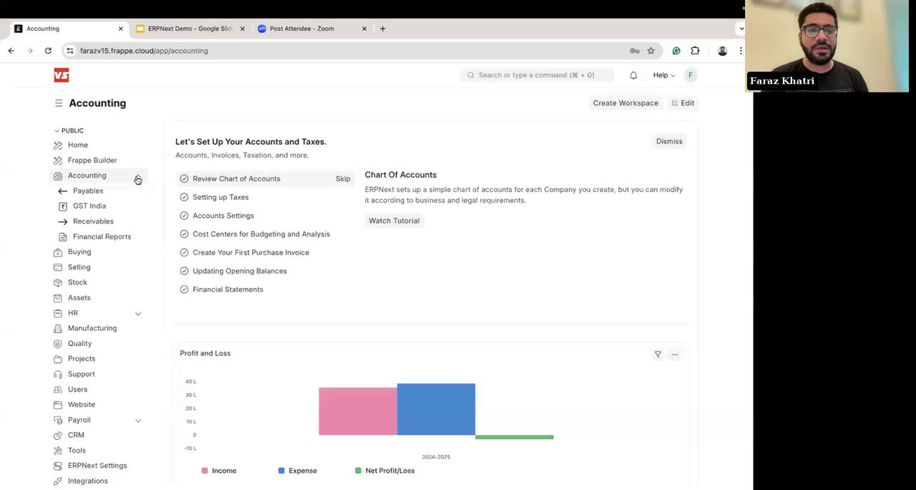
{"action": "left_click", "coordinate": [79, 253]}
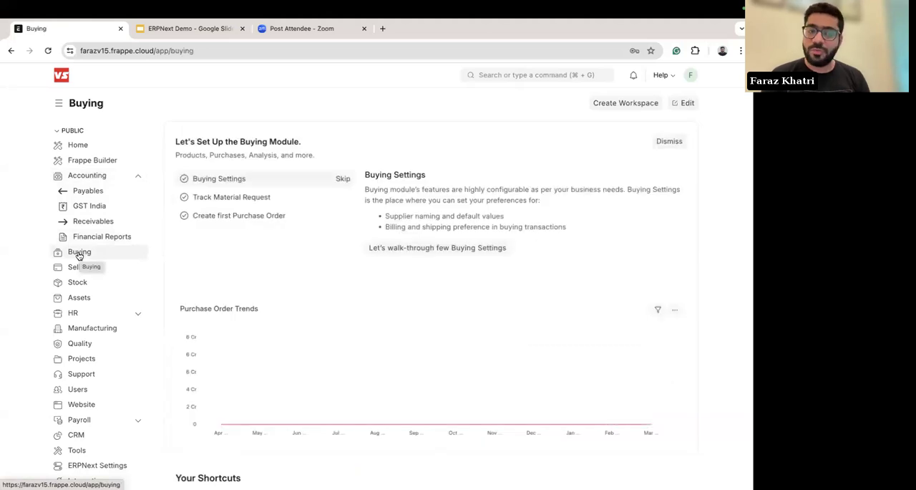
{"action": "left_click", "coordinate": [87, 267]}
{"action": "left_click", "coordinate": [79, 297]}
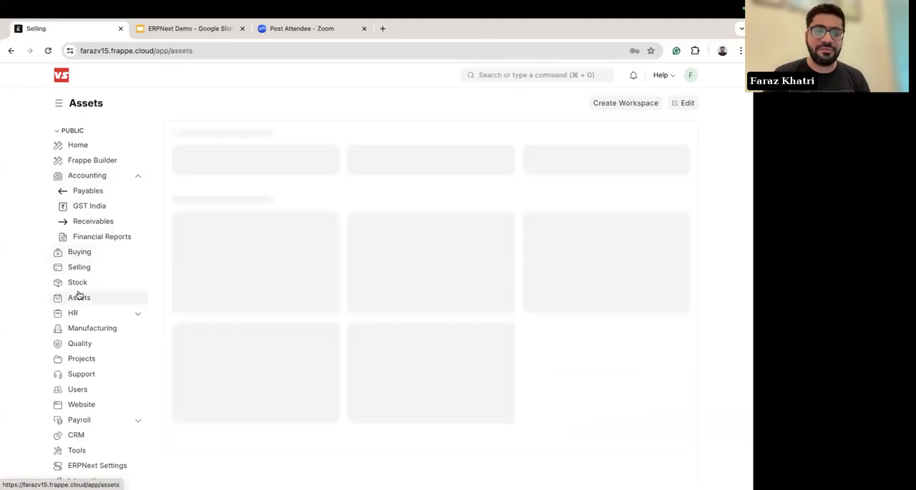
{"action": "left_click", "coordinate": [78, 282]}
{"action": "scroll", "coordinate": [84, 329], "scroll_direction": "down", "scroll_amount": 2}
{"action": "scroll", "coordinate": [91, 369], "scroll_direction": "up", "scroll_amount": 2}
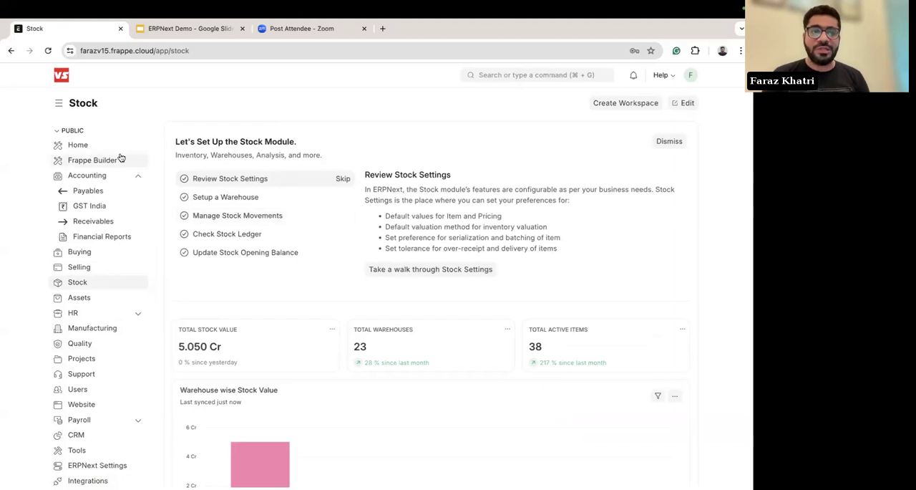
Step: Edit the Home workspace and start a new chart block below Top Customers, choosing Sales Order Trends as the chart
{"action": "left_click", "coordinate": [79, 147]}
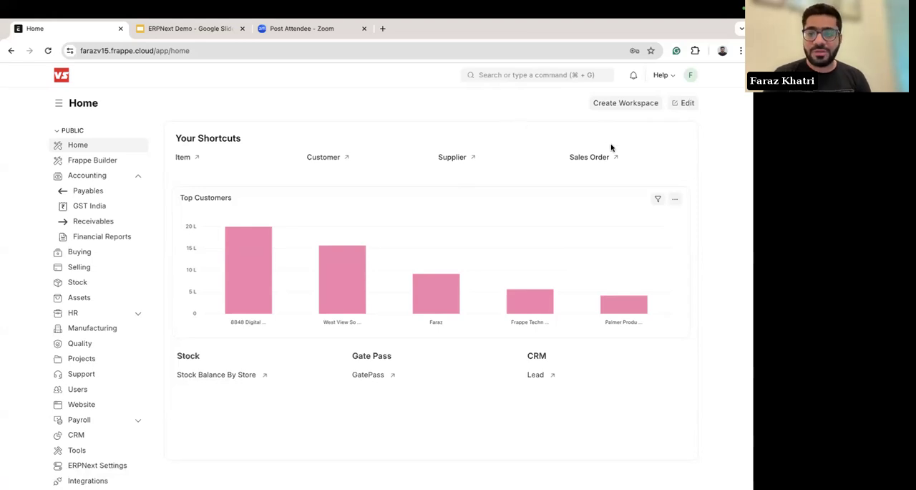
{"action": "left_click", "coordinate": [686, 104]}
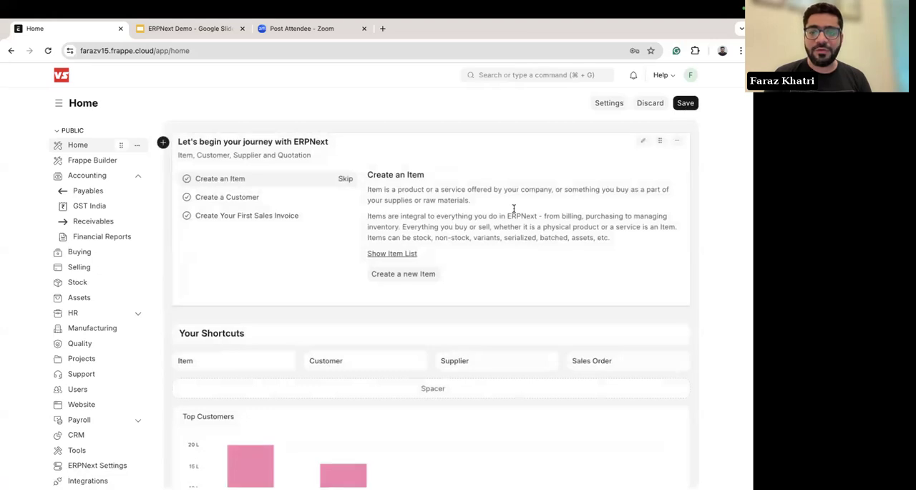
{"action": "scroll", "coordinate": [514, 208], "scroll_direction": "down", "scroll_amount": 2}
{"action": "mouse_move", "coordinate": [312, 368]}
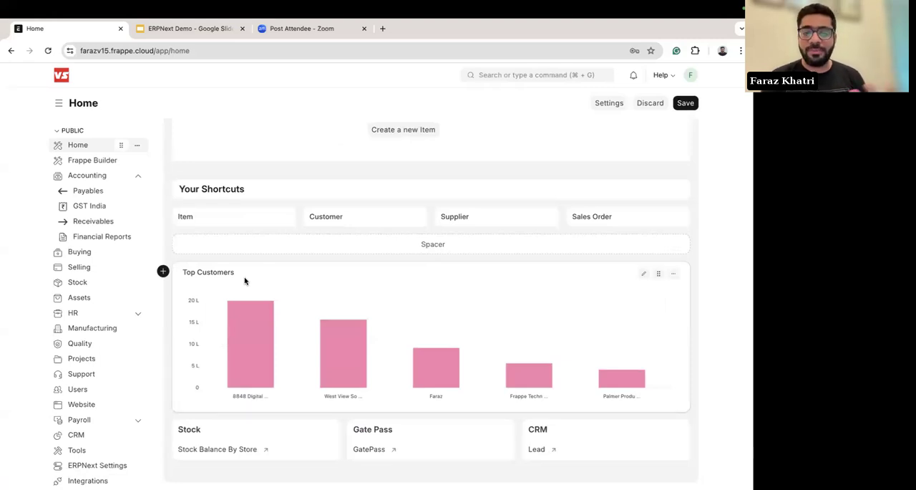
{"action": "mouse_move", "coordinate": [228, 307]}
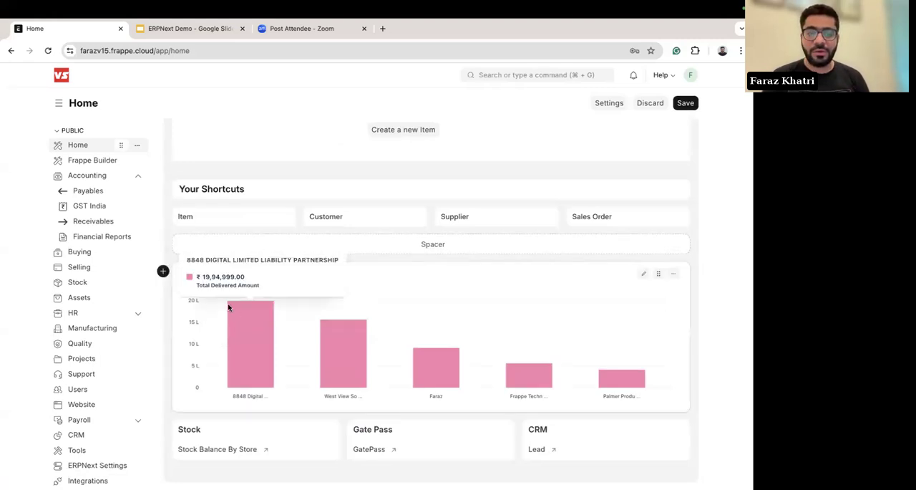
{"action": "left_click", "coordinate": [163, 272]}
{"action": "scroll", "coordinate": [275, 328], "scroll_direction": "down", "scroll_amount": 2}
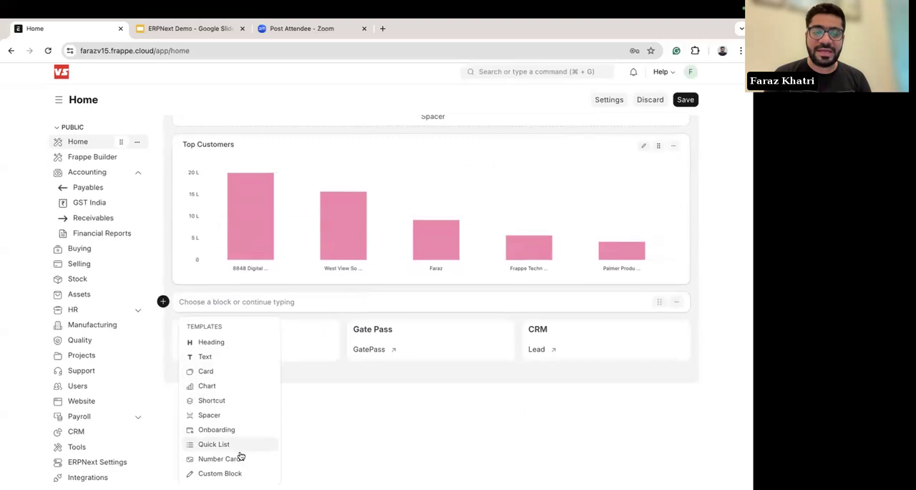
{"action": "left_click", "coordinate": [208, 390]}
{"action": "left_click", "coordinate": [279, 142]}
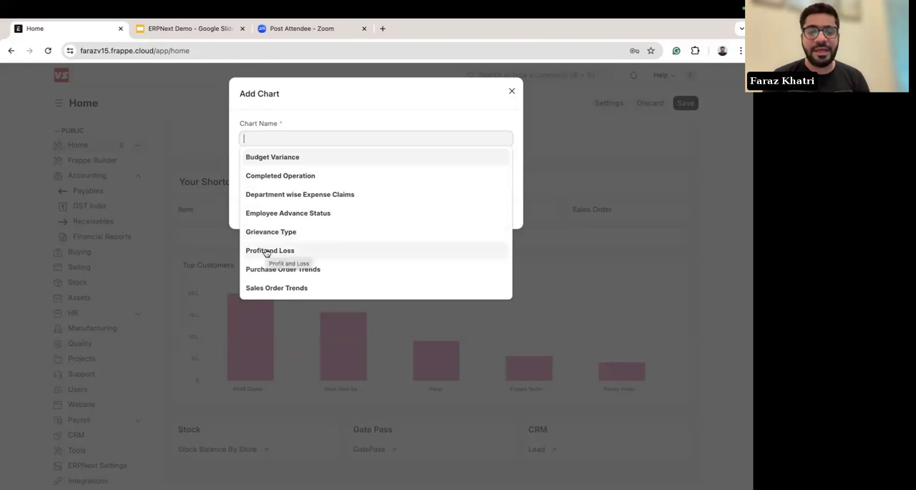
{"action": "left_click", "coordinate": [260, 287]}
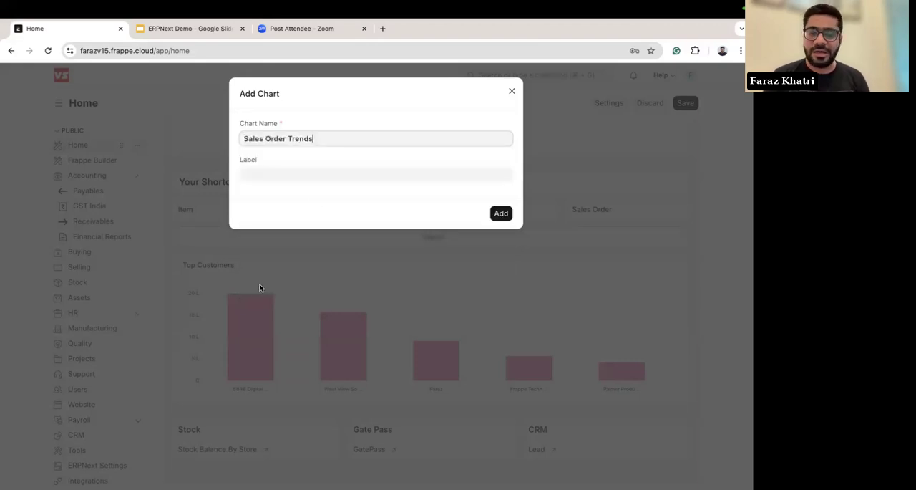
Step: Label the new chart Sales Order and add it to the Home workspace
{"action": "left_click", "coordinate": [303, 175]}
{"action": "type", "text": "Slae"}
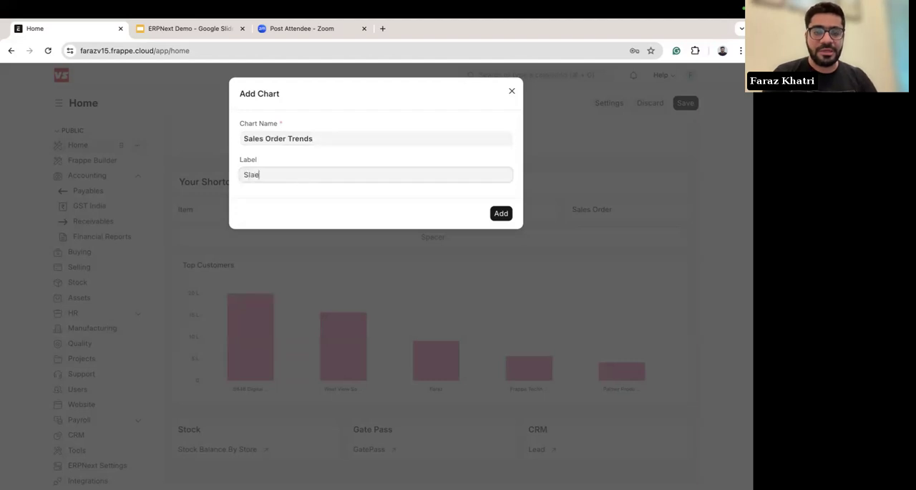
{"action": "key", "text": "BackSpace"}
{"action": "key", "text": "BackSpace"}
{"action": "key", "text": "BackSpace"}
{"action": "type", "text": "ales Order"}
{"action": "left_click", "coordinate": [502, 214]}
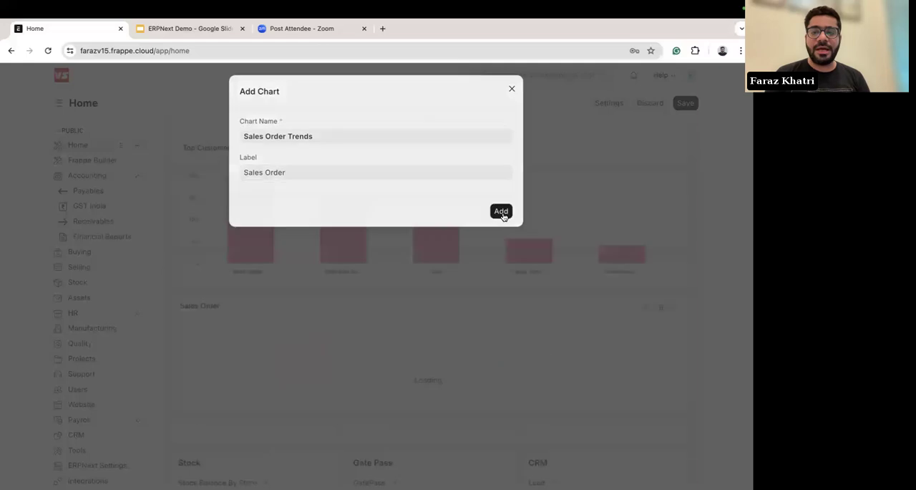
Step: Review the edited Home workspace layout and save it
{"action": "mouse_move", "coordinate": [269, 362]}
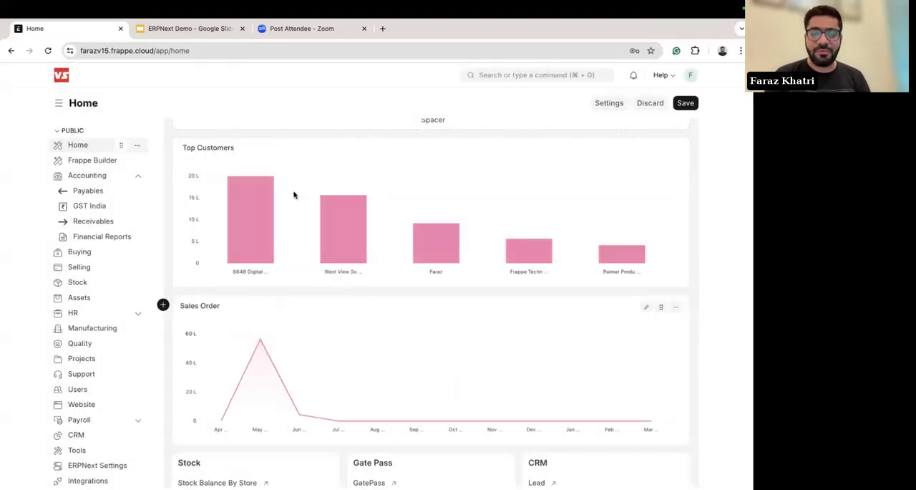
{"action": "scroll", "coordinate": [370, 317], "scroll_direction": "down", "scroll_amount": 1}
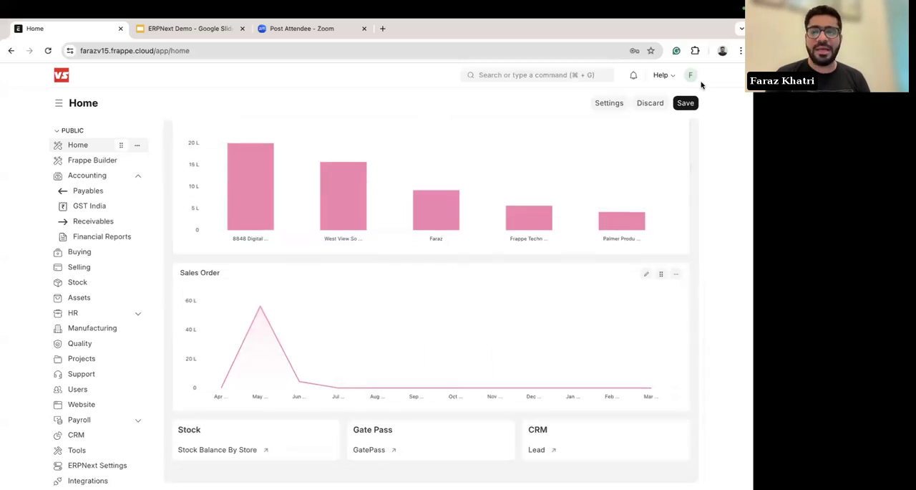
{"action": "left_click", "coordinate": [685, 102]}
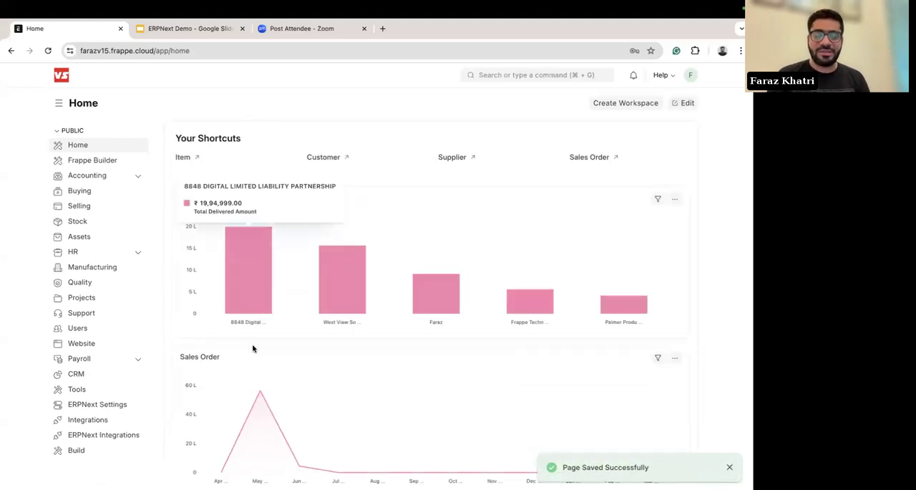
Step: Look up "sales or" in the global search to view the suggested commands, and close the suggestions
{"action": "left_click", "coordinate": [524, 77]}
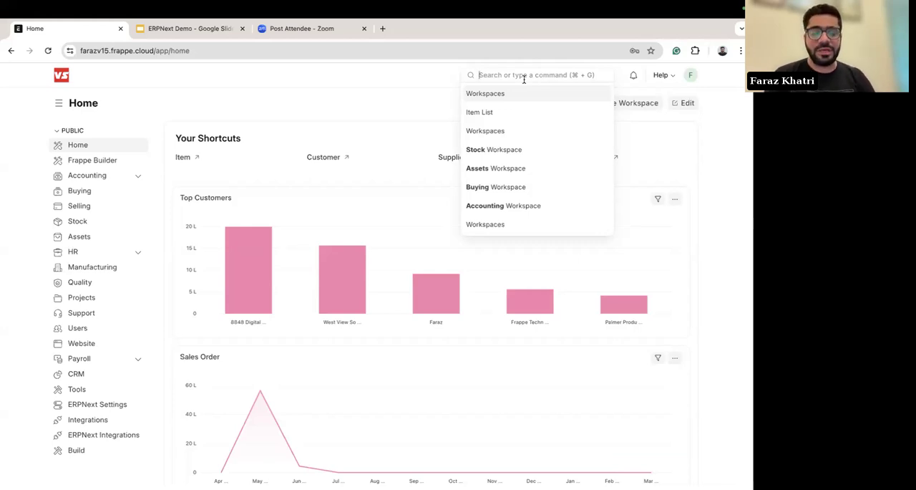
{"action": "type", "text": "sales"}
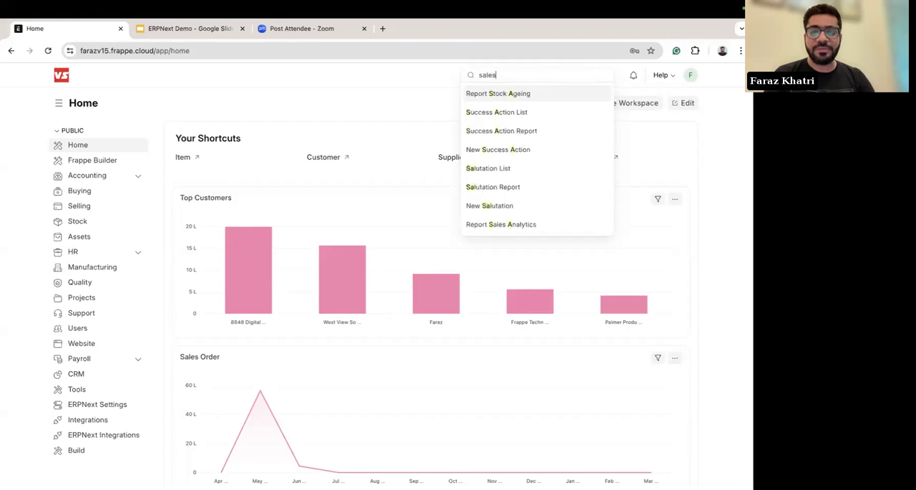
{"action": "type", "text": " or"}
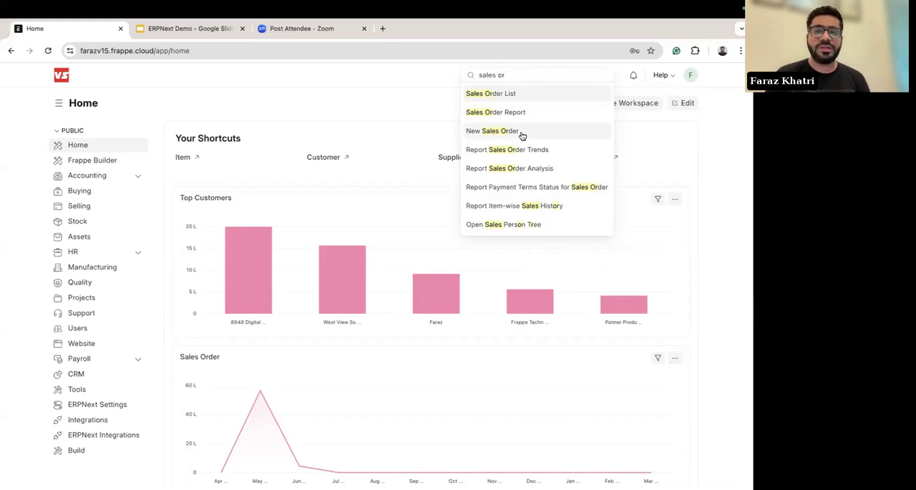
{"action": "left_click", "coordinate": [413, 113]}
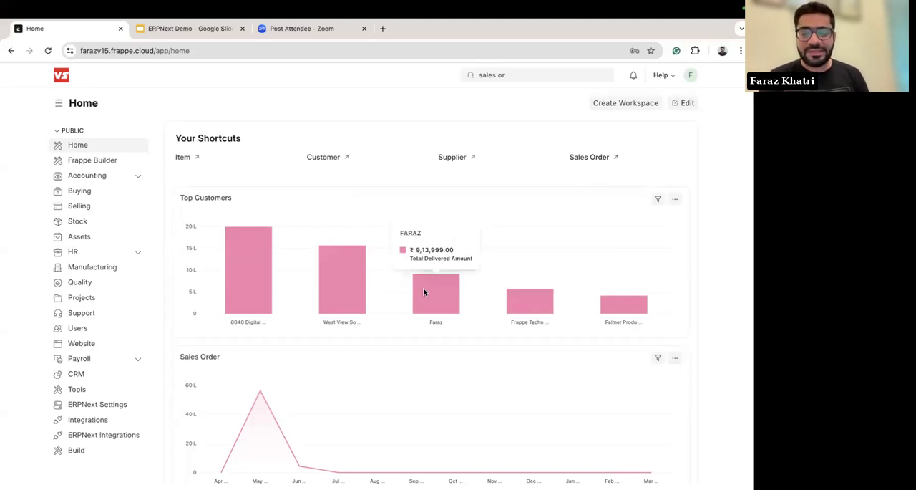
Step: Open Stock Balance By Store from the Home workspace and set the warehouse to Stores - VS
{"action": "scroll", "coordinate": [491, 357], "scroll_direction": "down", "scroll_amount": 2}
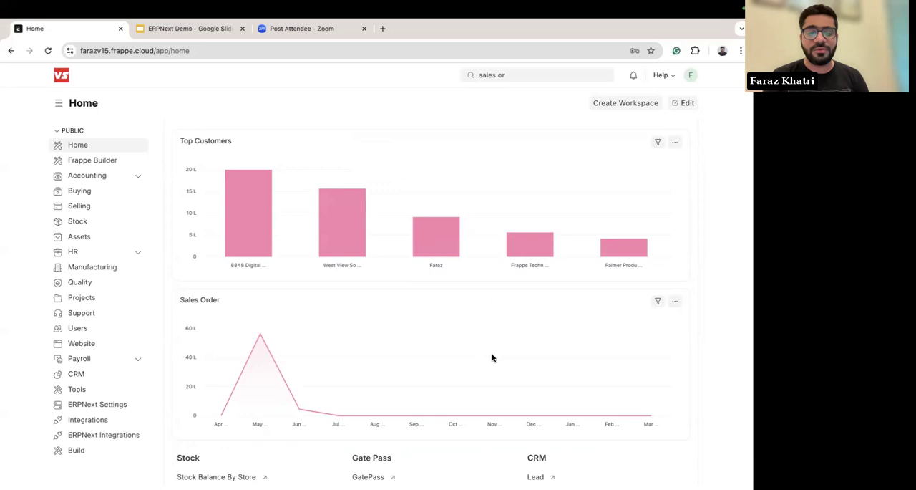
{"action": "scroll", "coordinate": [493, 357], "scroll_direction": "down", "scroll_amount": 1}
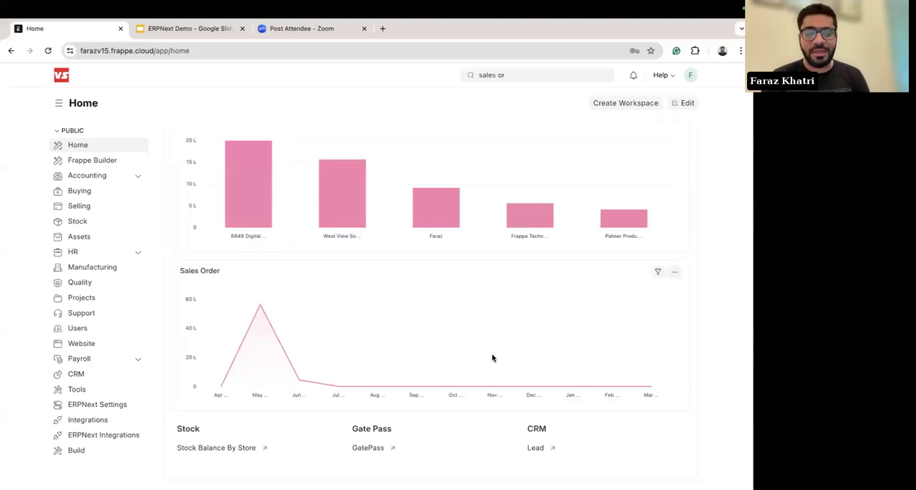
{"action": "mouse_move", "coordinate": [268, 384]}
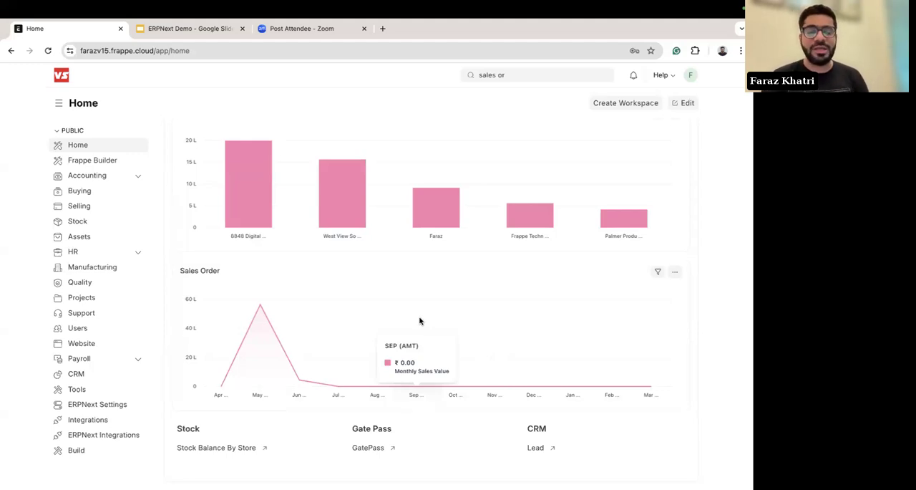
{"action": "left_click", "coordinate": [205, 448]}
{"action": "left_click", "coordinate": [89, 146]}
{"action": "type", "text": "sto"}
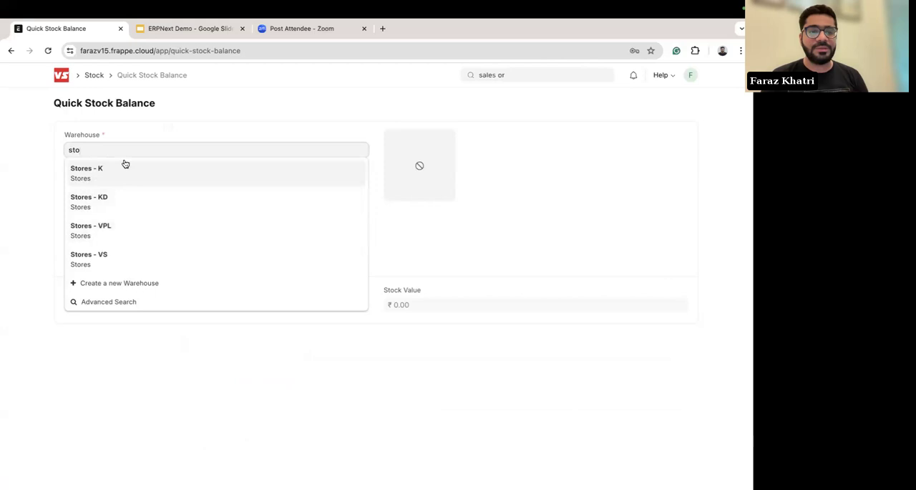
{"action": "left_click", "coordinate": [101, 254]}
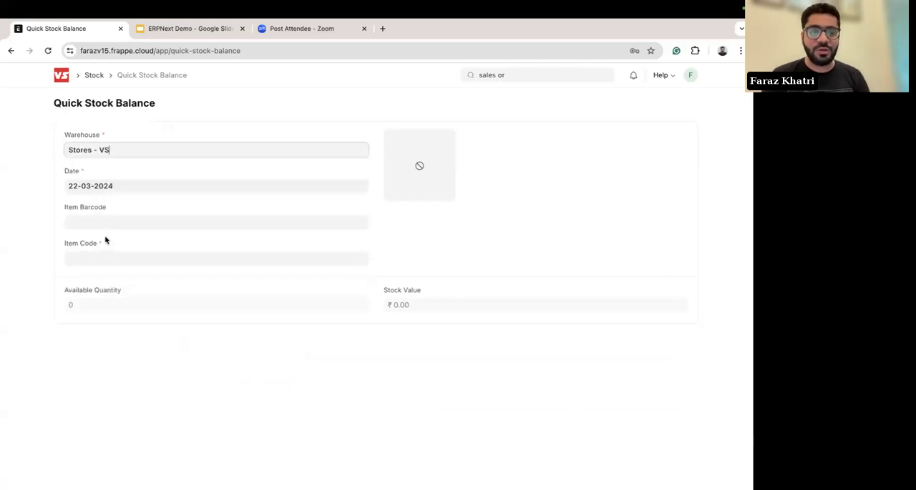
Step: Select the item Sony PS5 Slim as the item code in Quick Stock Balance
{"action": "left_click", "coordinate": [89, 261]}
{"action": "type", "text": "pla"}
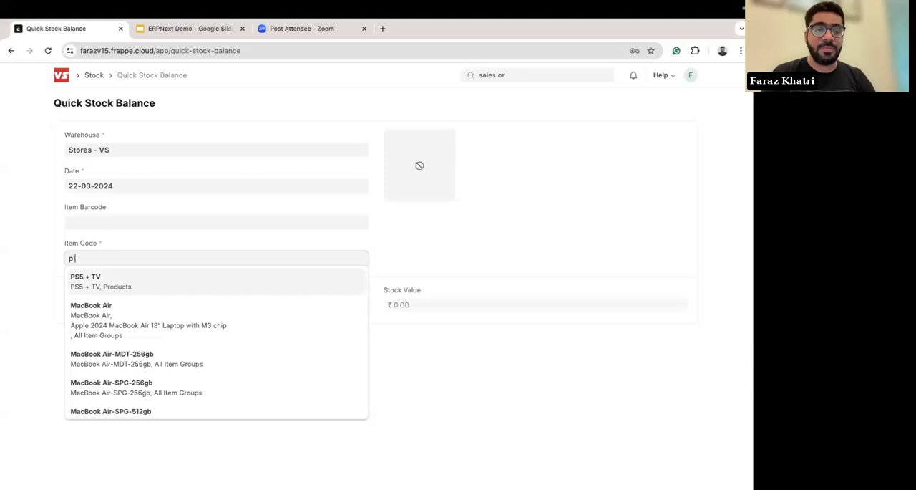
{"action": "key", "text": "BackSpace"}
{"action": "key", "text": "BackSpace"}
{"action": "type", "text": "s"}
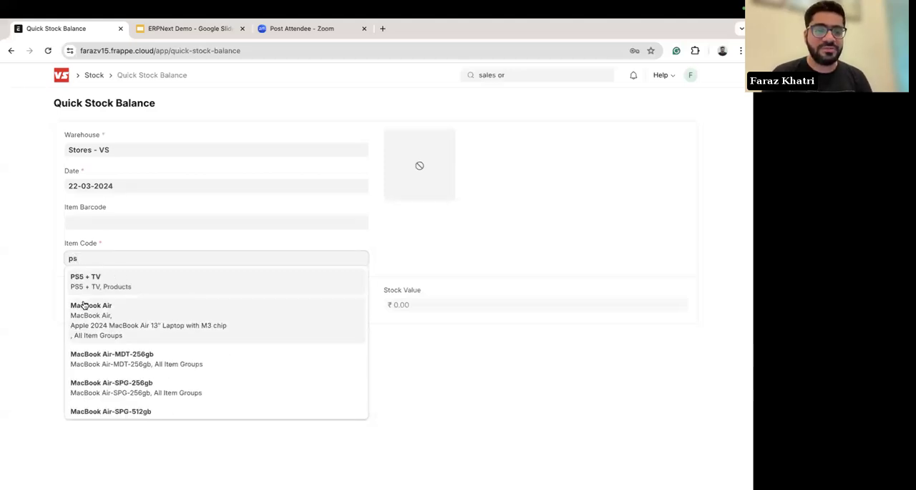
{"action": "scroll", "coordinate": [121, 333], "scroll_direction": "down", "scroll_amount": 5}
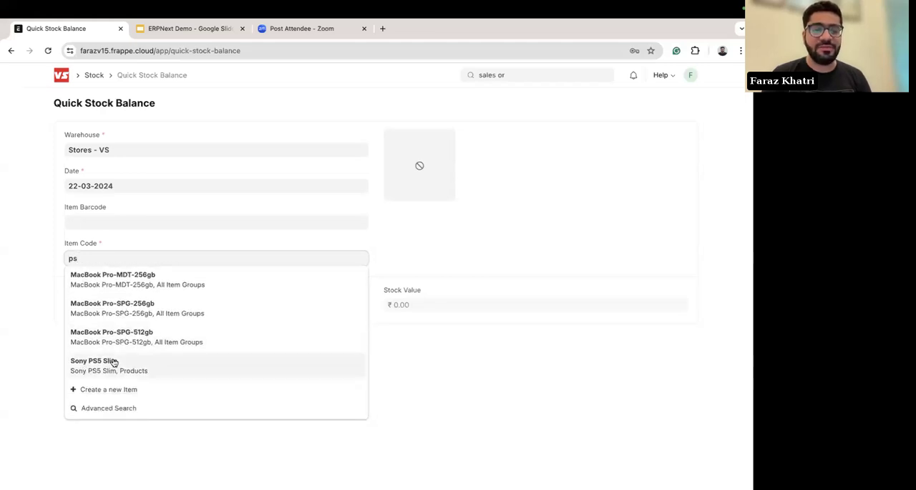
{"action": "left_click", "coordinate": [113, 362]}
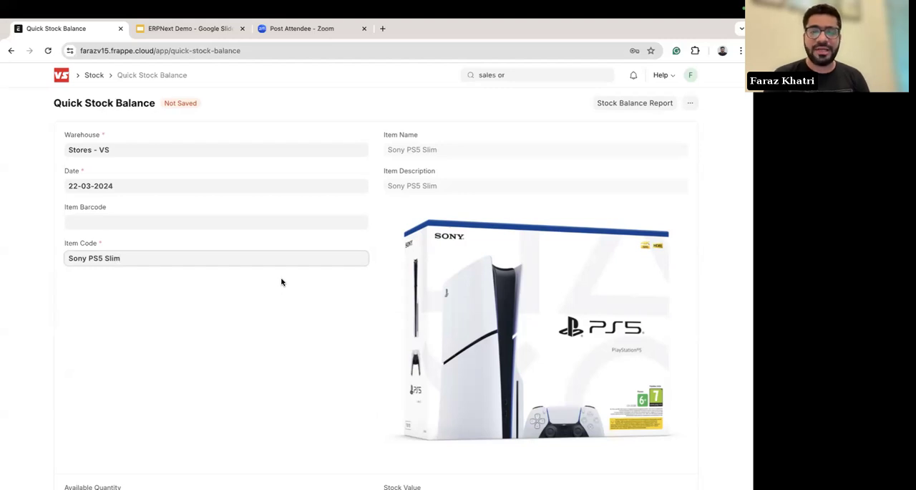
Step: Set the stock balance date to today, 26-06-2024, and check the item's available quantity and stock value
{"action": "scroll", "coordinate": [282, 280], "scroll_direction": "down", "scroll_amount": 1}
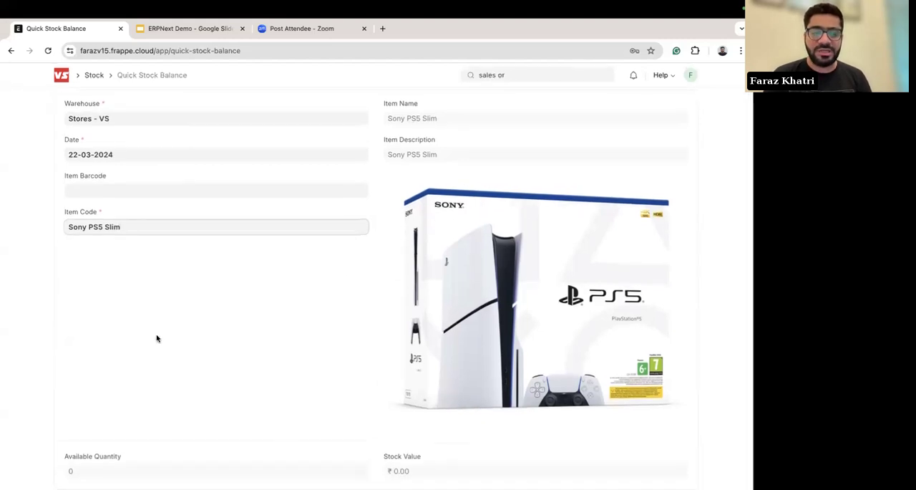
{"action": "scroll", "coordinate": [143, 372], "scroll_direction": "up", "scroll_amount": 1}
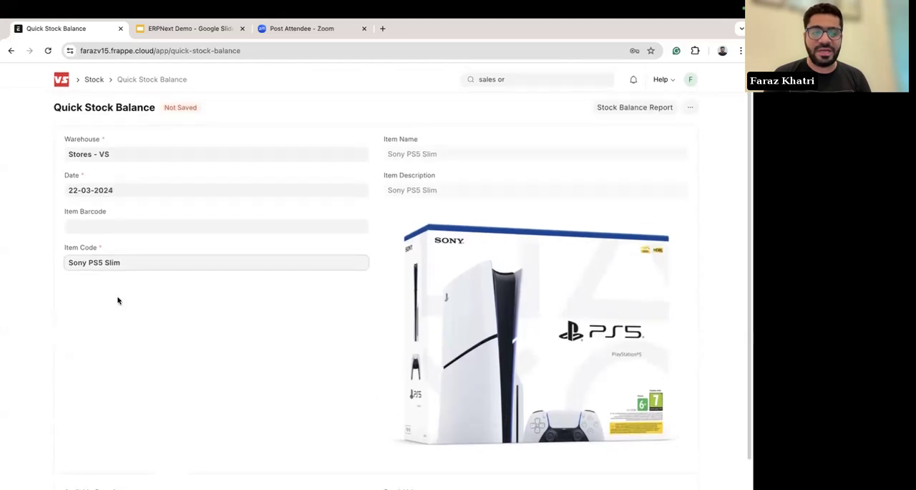
{"action": "left_click", "coordinate": [77, 190]}
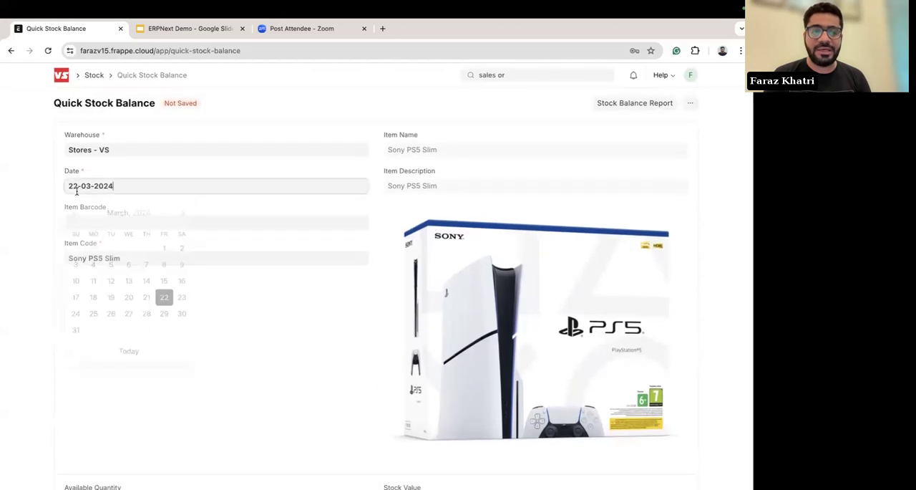
{"action": "left_click", "coordinate": [129, 350]}
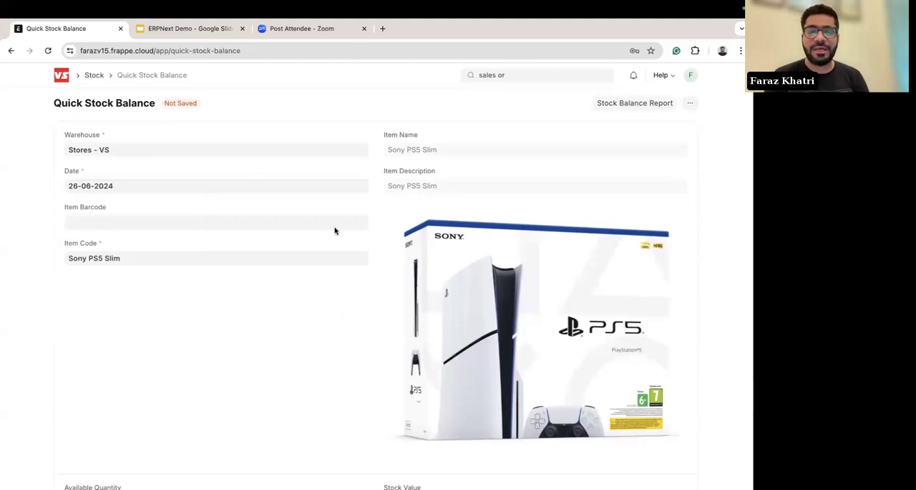
{"action": "scroll", "coordinate": [344, 318], "scroll_direction": "down", "scroll_amount": 1}
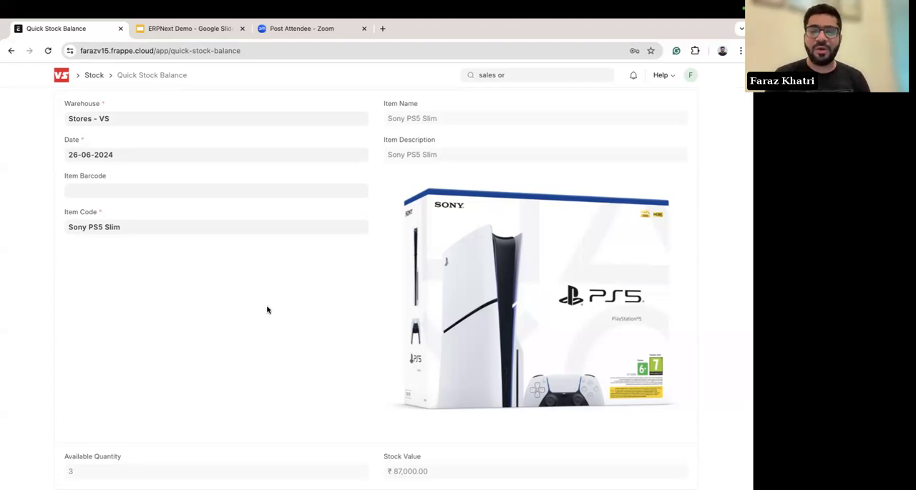
{"action": "scroll", "coordinate": [267, 309], "scroll_direction": "up", "scroll_amount": 1}
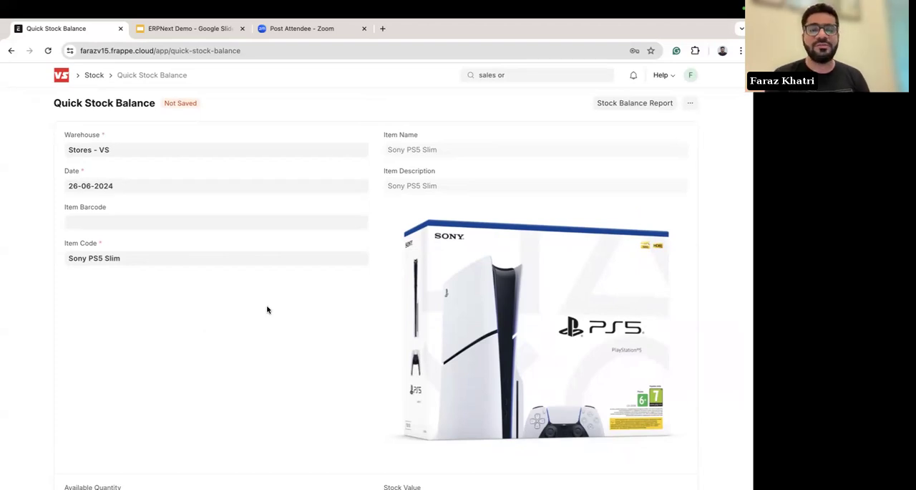
{"action": "scroll", "coordinate": [267, 309], "scroll_direction": "down", "scroll_amount": 1}
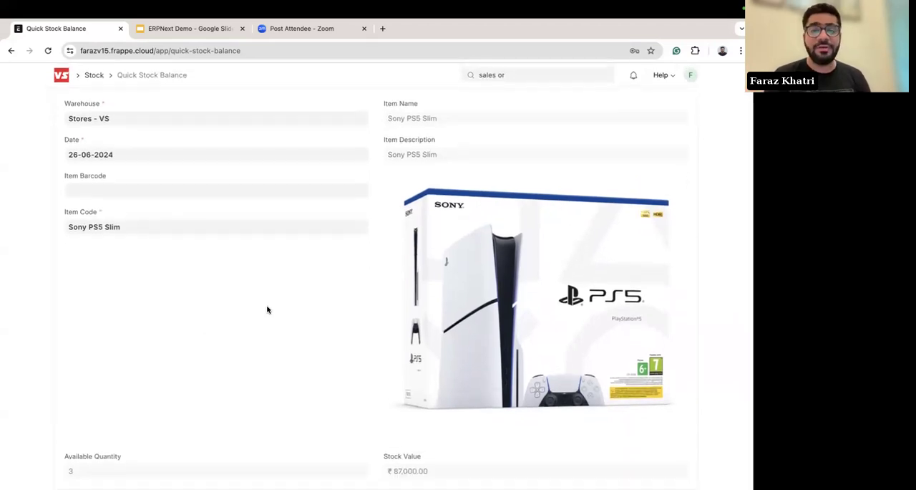
{"action": "scroll", "coordinate": [267, 309], "scroll_direction": "up", "scroll_amount": 1}
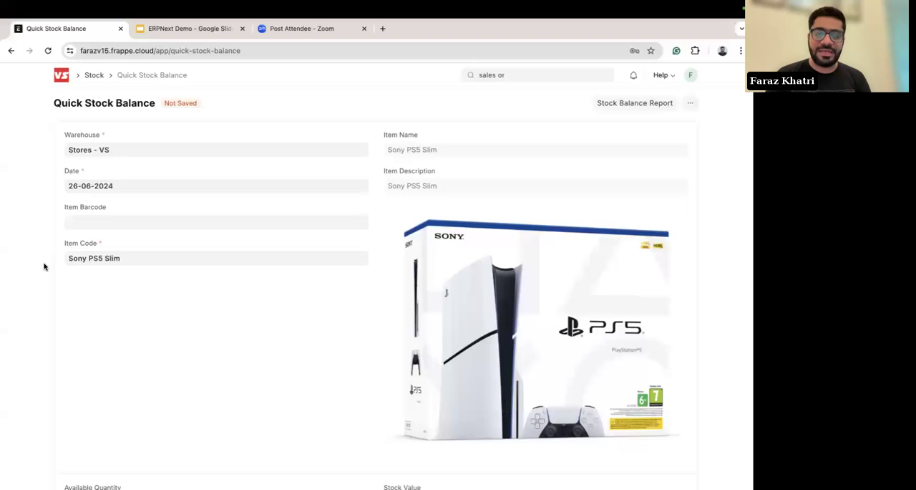
Step: Return to the Home workspace and start a new Sales Order for the customer Frappe Technologies Private Limited
{"action": "key", "text": "alt+Left"}
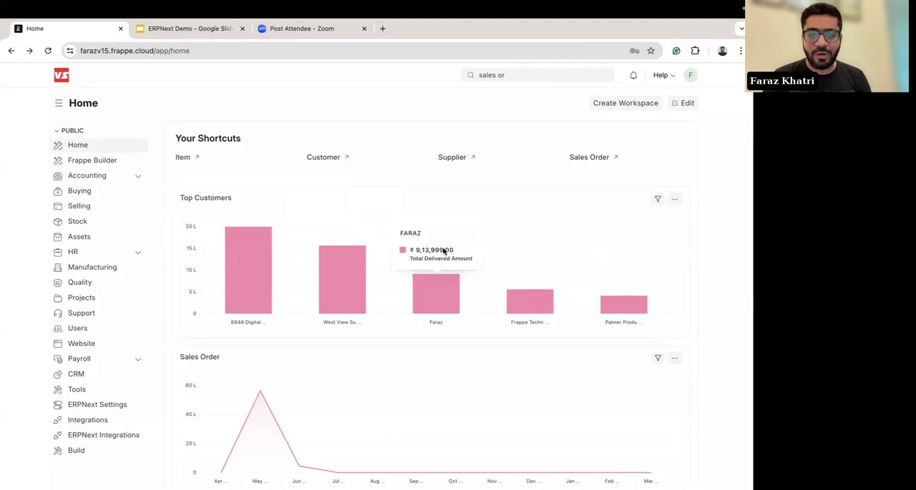
{"action": "scroll", "coordinate": [444, 250], "scroll_direction": "down", "scroll_amount": 2}
{"action": "scroll", "coordinate": [444, 250], "scroll_direction": "up", "scroll_amount": 2}
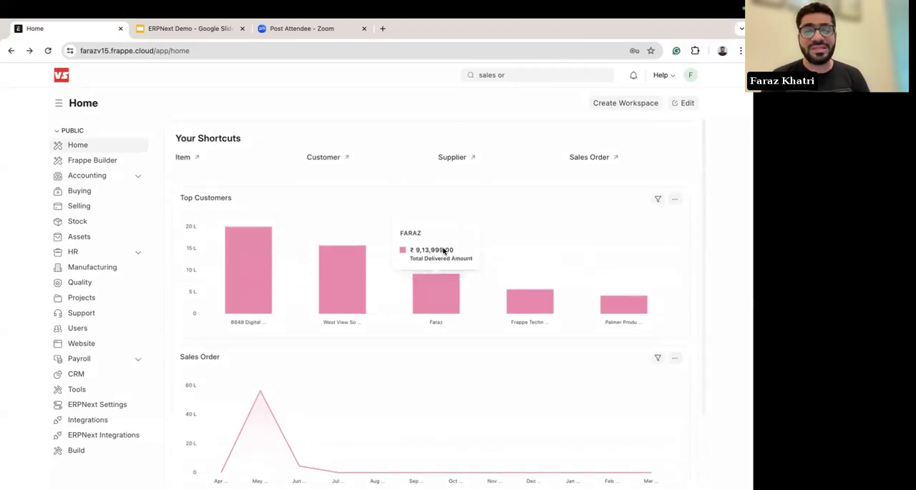
{"action": "left_click", "coordinate": [594, 159]}
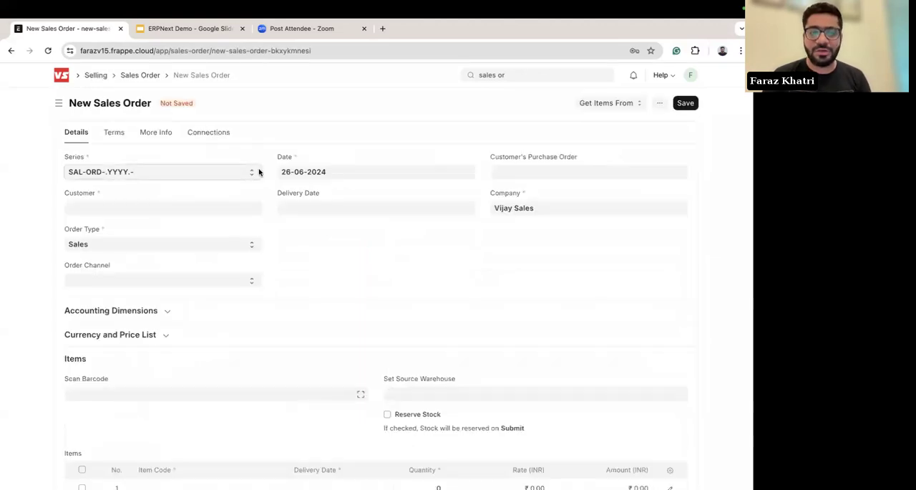
{"action": "left_click", "coordinate": [81, 208]}
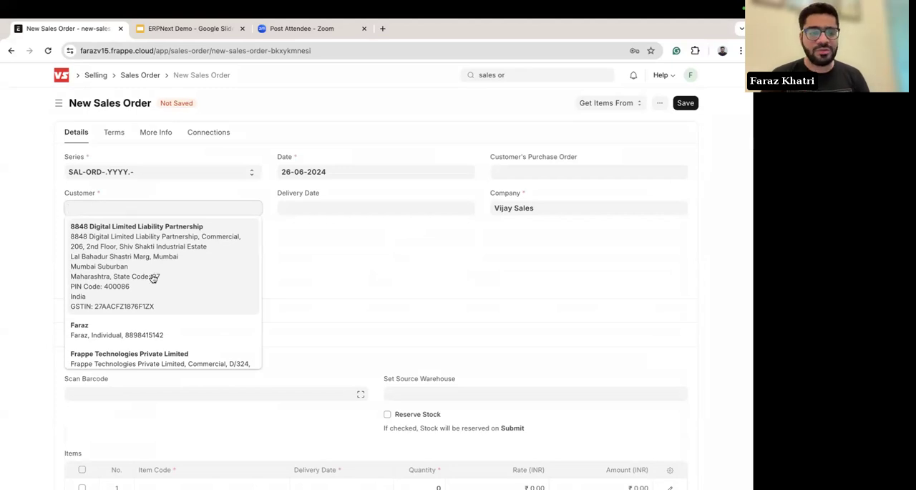
{"action": "scroll", "coordinate": [111, 322], "scroll_direction": "down", "scroll_amount": 1}
{"action": "left_click", "coordinate": [100, 338]}
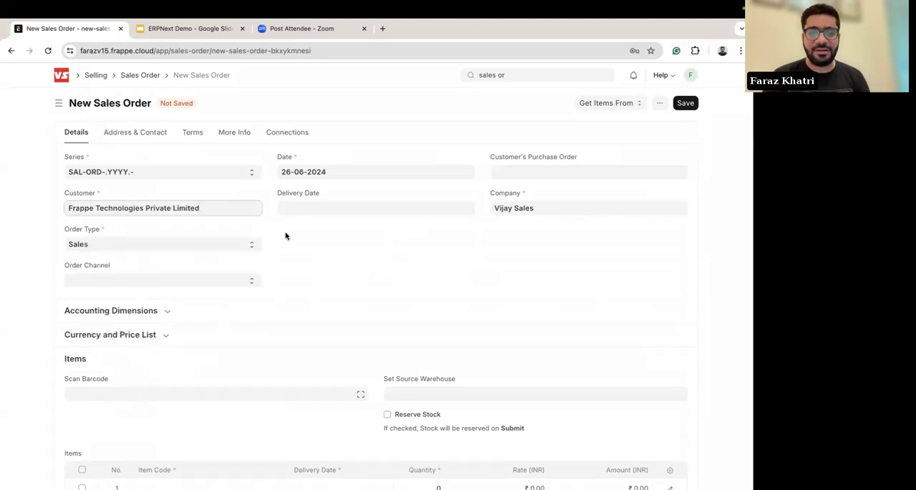
Step: Set the sales order's delivery date to 03-07-2024
{"action": "scroll", "coordinate": [467, 208], "scroll_direction": "down", "scroll_amount": 1}
{"action": "left_click", "coordinate": [305, 177]}
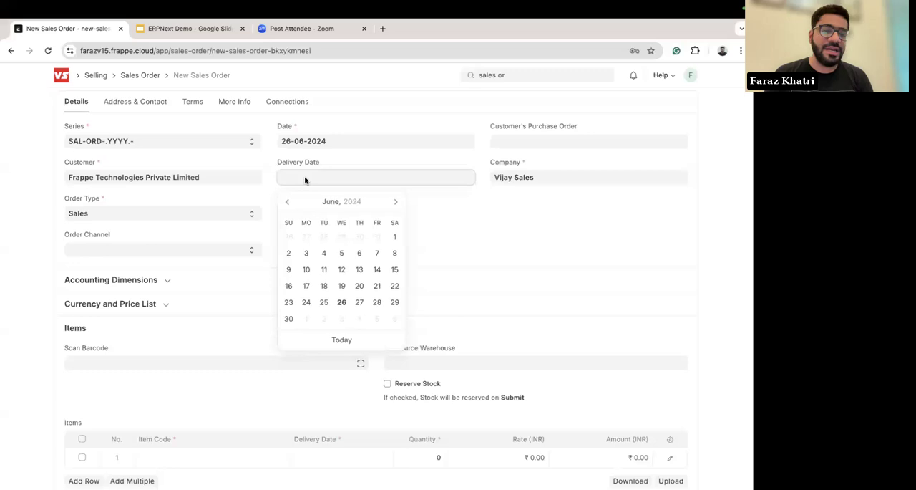
{"action": "left_click", "coordinate": [337, 319]}
Step: Find "sony ps" and enter Sony PS5 Slim as the item in the first row of the order's items table
{"action": "scroll", "coordinate": [380, 245], "scroll_direction": "down", "scroll_amount": 1}
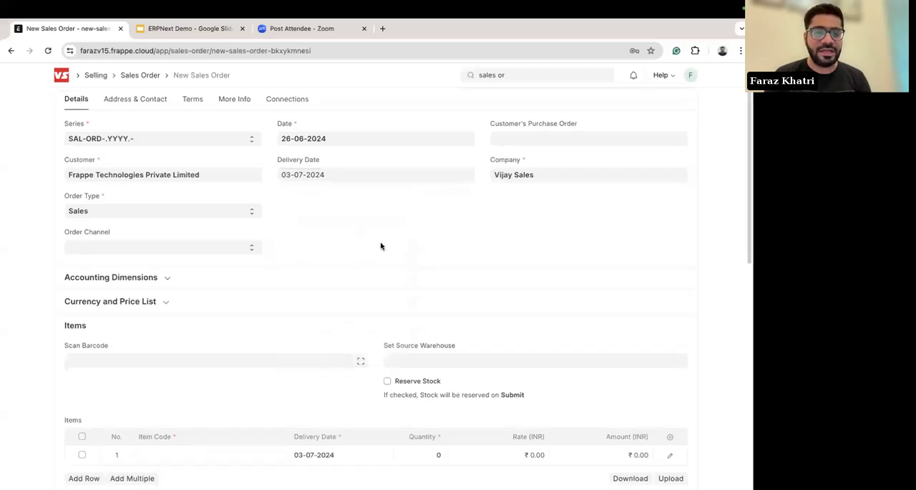
{"action": "scroll", "coordinate": [380, 246], "scroll_direction": "down", "scroll_amount": 1}
{"action": "left_click", "coordinate": [161, 342]}
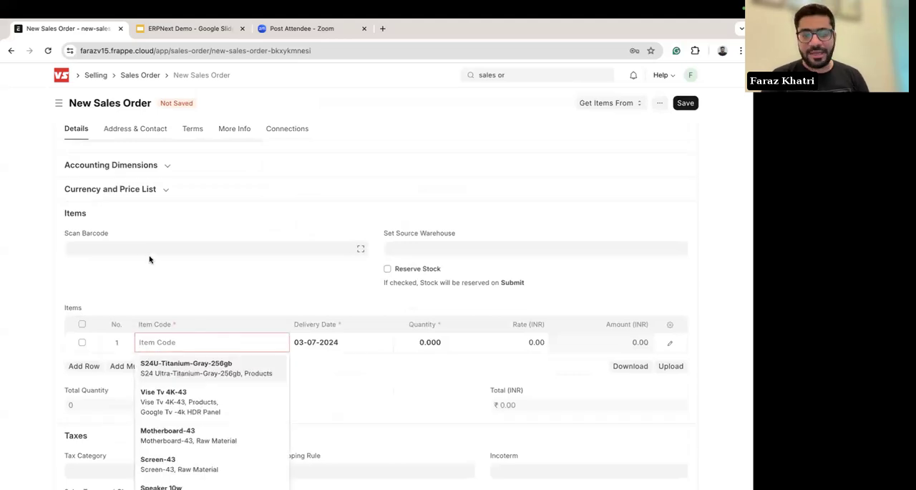
{"action": "type", "text": "ps"}
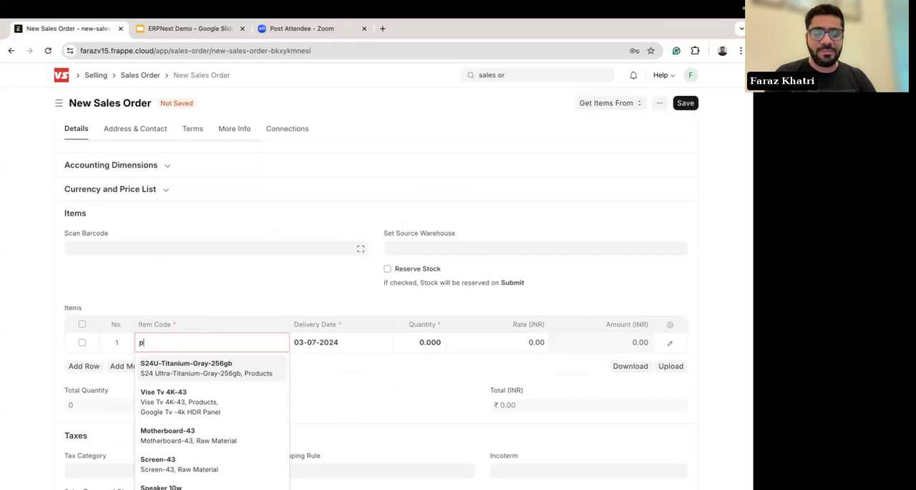
{"action": "key", "text": "BackSpace"}
{"action": "key", "text": "BackSpace"}
{"action": "type", "text": "sony ps"}
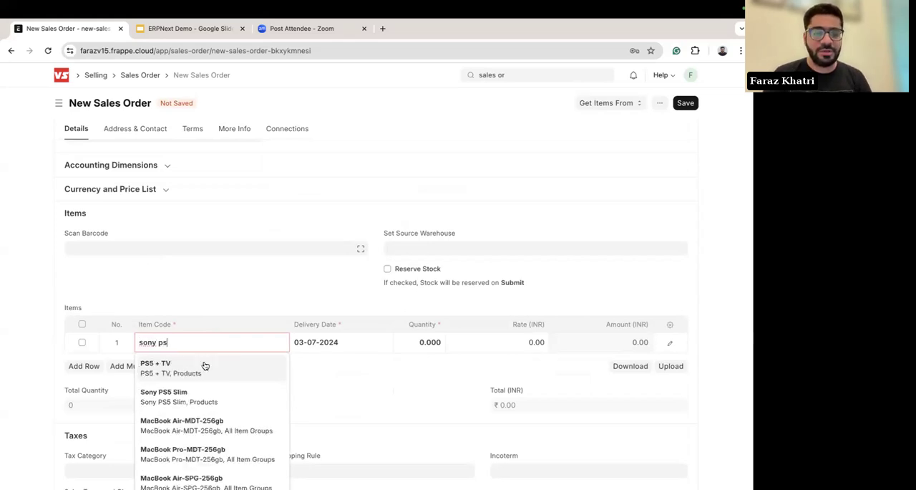
{"action": "scroll", "coordinate": [201, 371], "scroll_direction": "down", "scroll_amount": 2}
{"action": "scroll", "coordinate": [202, 371], "scroll_direction": "up", "scroll_amount": 4}
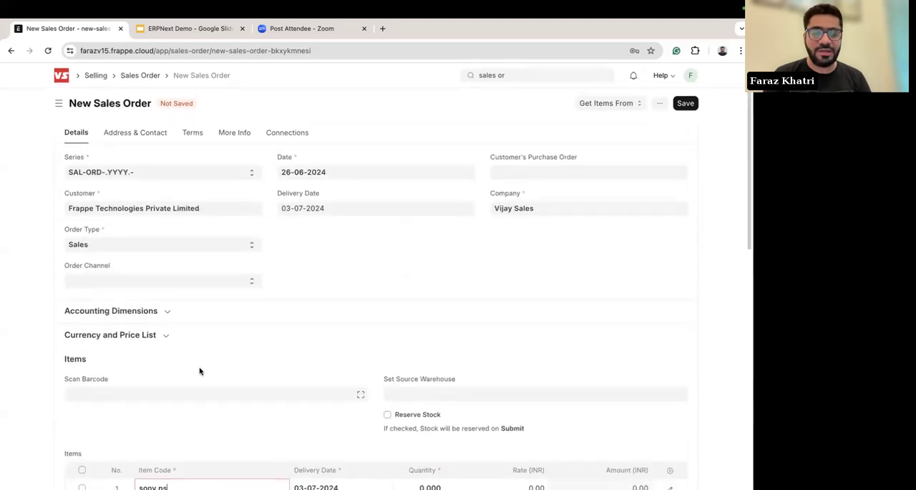
{"action": "scroll", "coordinate": [178, 374], "scroll_direction": "down", "scroll_amount": 4}
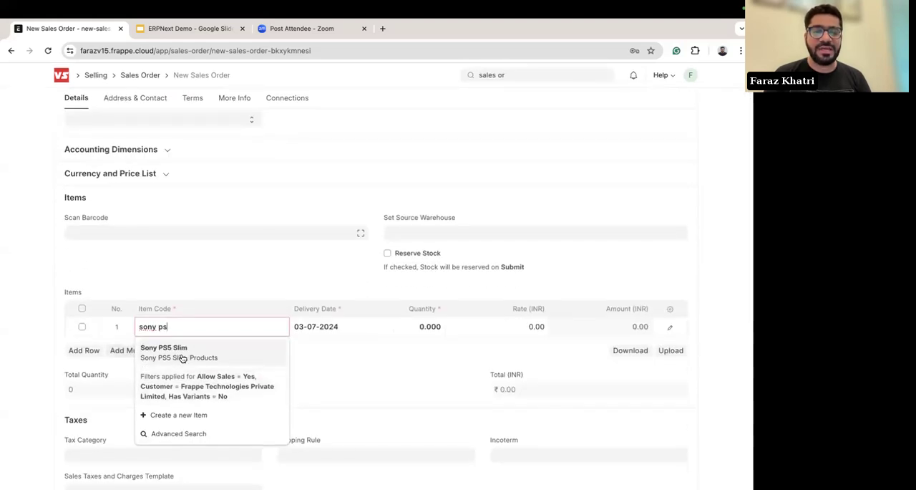
{"action": "left_click", "coordinate": [183, 357]}
Step: Set the quantity of the Sony PS5 Slim row to 5
{"action": "left_click", "coordinate": [424, 326]}
{"action": "key", "text": "BackSpace"}
{"action": "type", "text": "5"}
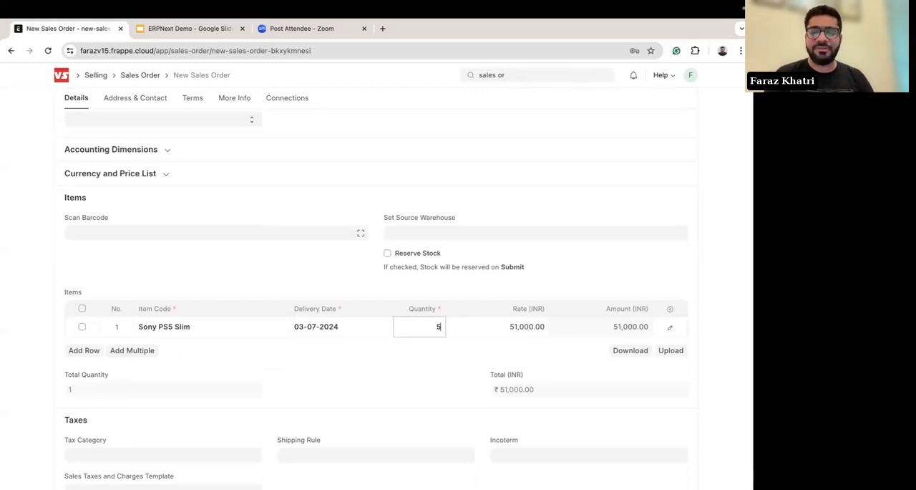
{"action": "left_click", "coordinate": [660, 282]}
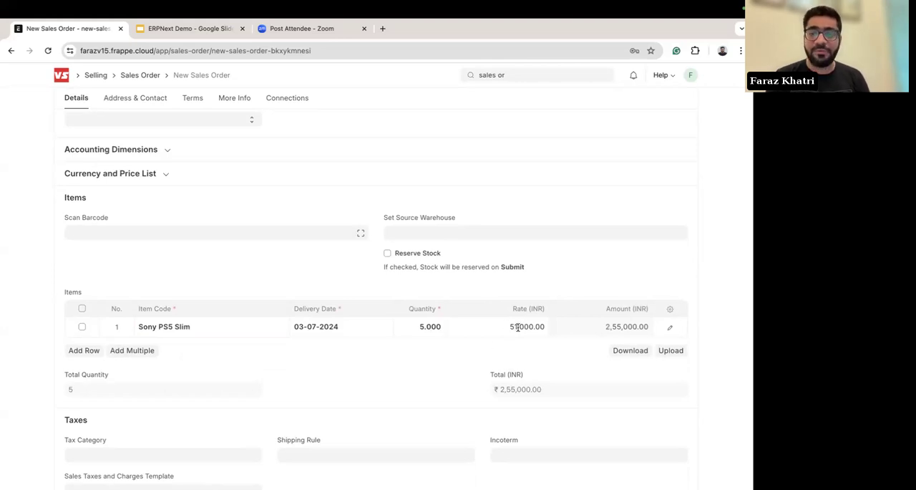
Step: Expand the Currency and Price List section and inspect the order's price list and currency
{"action": "left_click", "coordinate": [147, 176]}
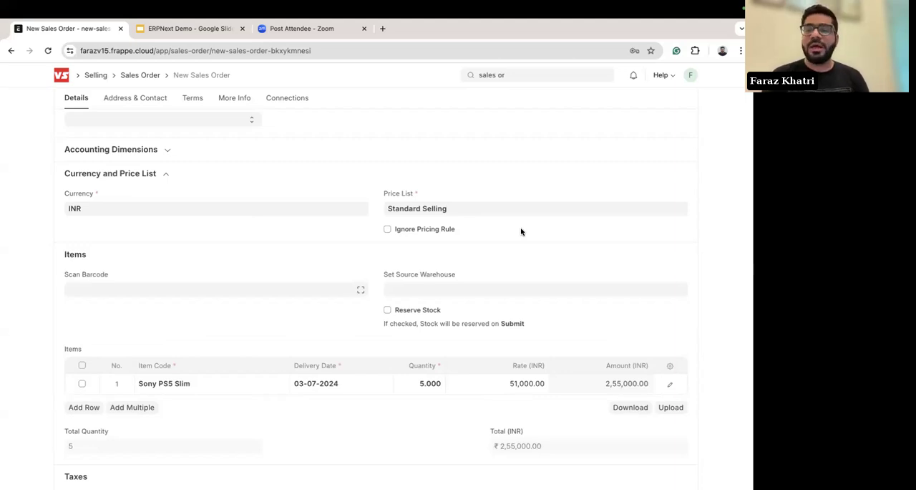
{"action": "left_click", "coordinate": [468, 209]}
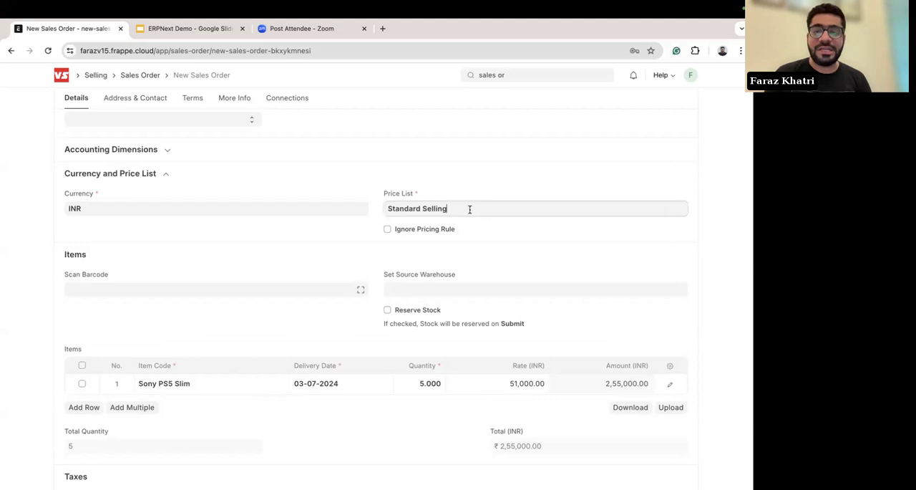
{"action": "left_click", "coordinate": [140, 208]}
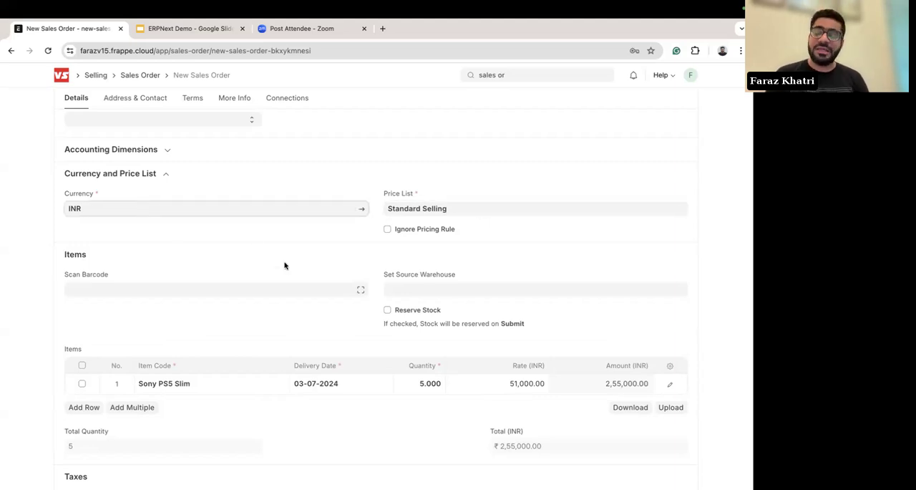
Step: Review the order's items and taxes sections, and open the customer's address and contact details
{"action": "scroll", "coordinate": [296, 280], "scroll_direction": "down", "scroll_amount": 3}
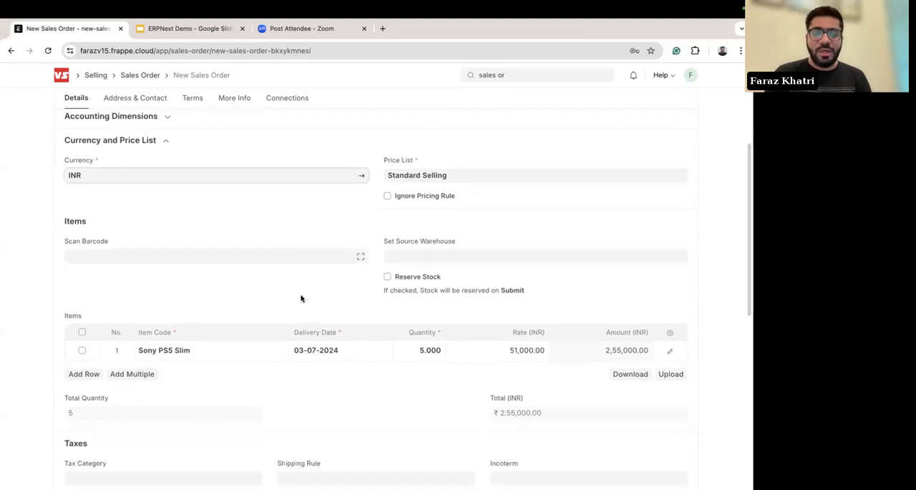
{"action": "scroll", "coordinate": [301, 262], "scroll_direction": "down", "scroll_amount": 3}
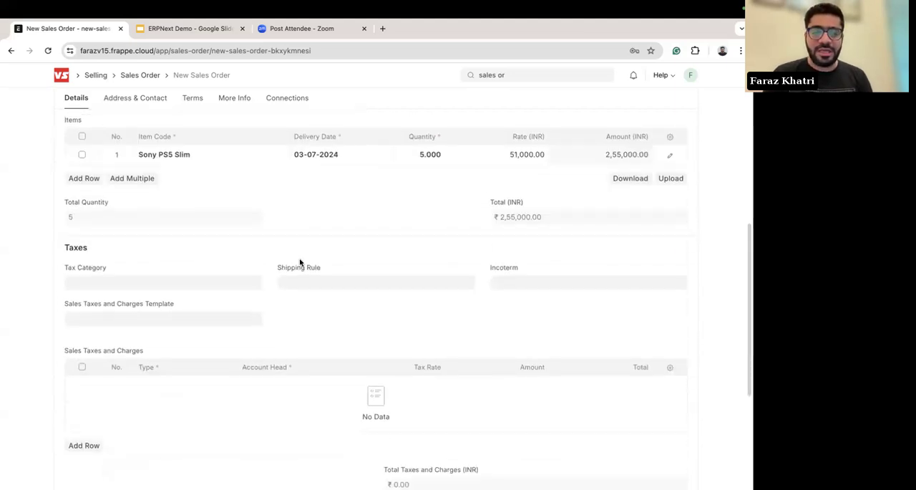
{"action": "scroll", "coordinate": [374, 215], "scroll_direction": "up", "scroll_amount": 1}
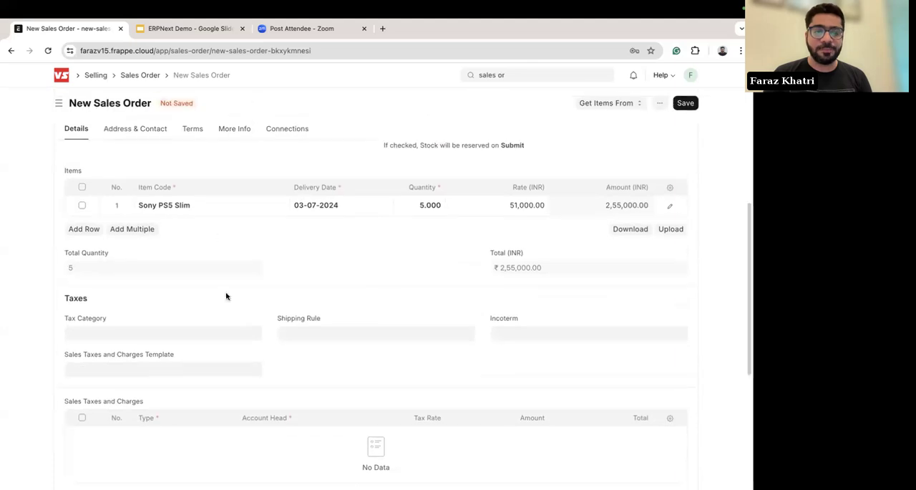
{"action": "scroll", "coordinate": [261, 287], "scroll_direction": "up", "scroll_amount": 2}
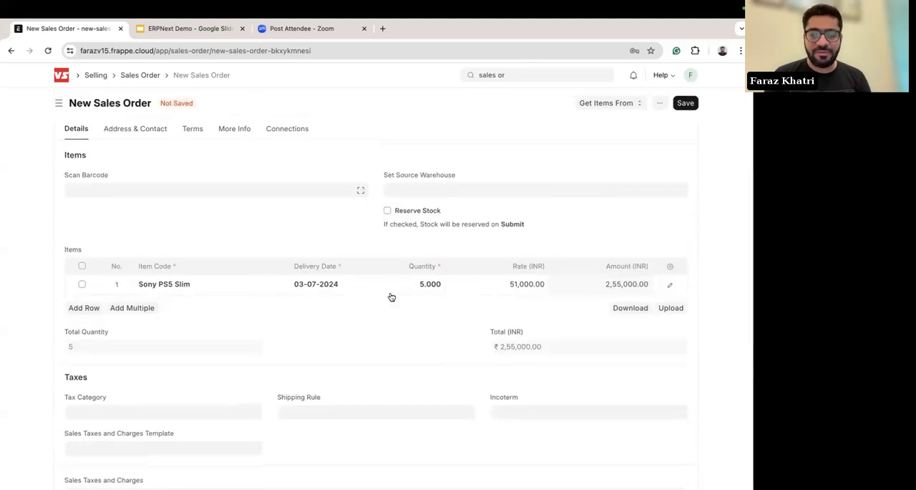
{"action": "scroll", "coordinate": [242, 276], "scroll_direction": "down", "scroll_amount": 4}
{"action": "scroll", "coordinate": [242, 276], "scroll_direction": "up", "scroll_amount": 8}
{"action": "scroll", "coordinate": [214, 269], "scroll_direction": "up", "scroll_amount": 3}
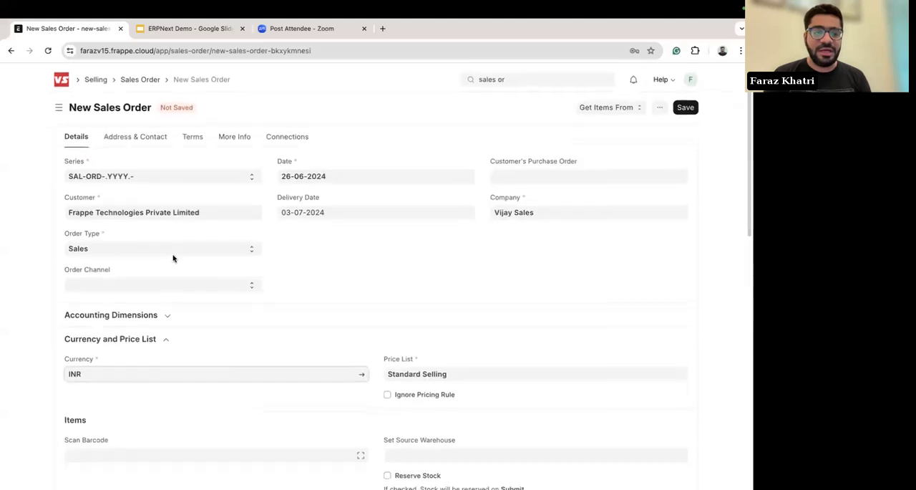
{"action": "left_click", "coordinate": [136, 133]}
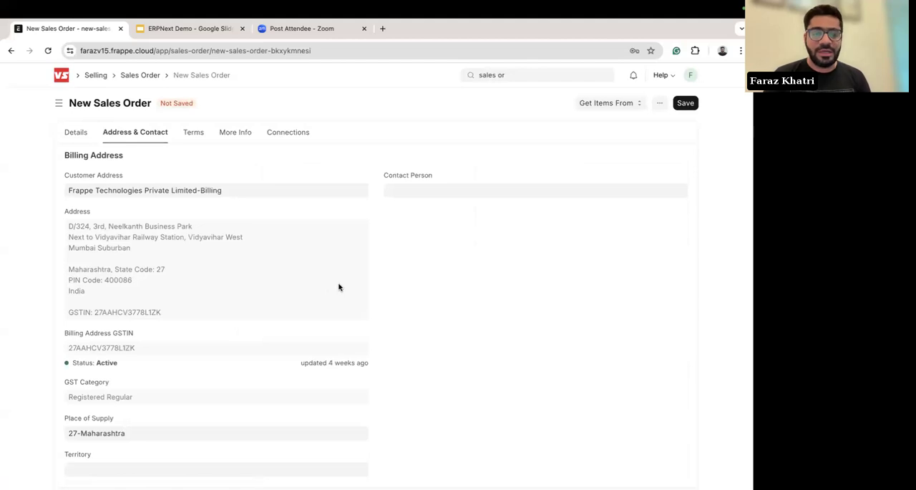
Step: Review the order's billing, shipping and company addresses, and return to the order details
{"action": "scroll", "coordinate": [294, 227], "scroll_direction": "down", "scroll_amount": 5}
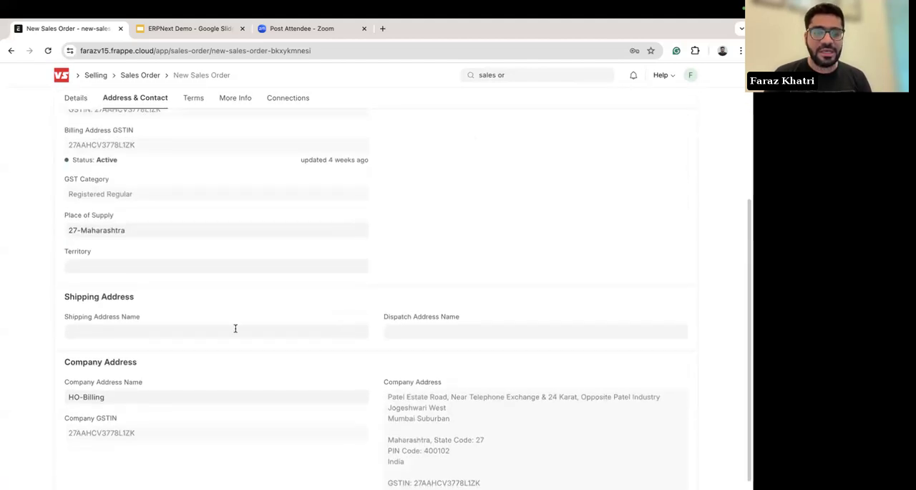
{"action": "scroll", "coordinate": [431, 340], "scroll_direction": "down", "scroll_amount": 1}
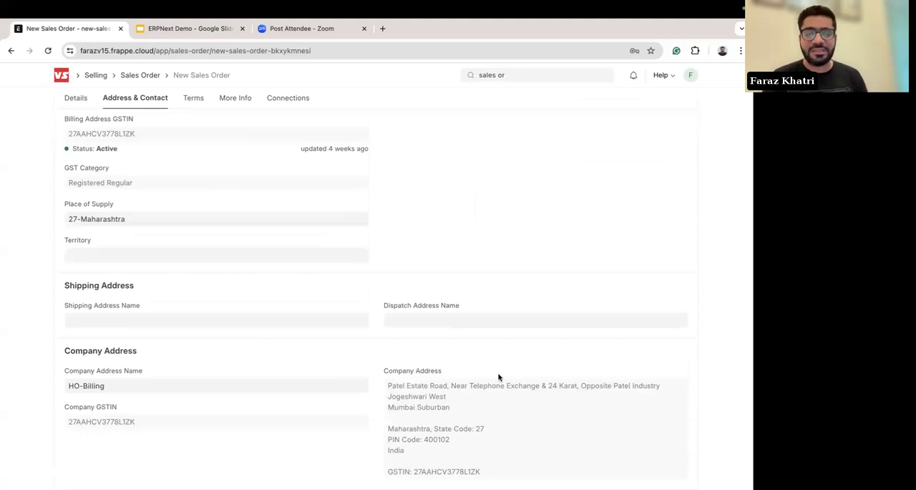
{"action": "scroll", "coordinate": [248, 200], "scroll_direction": "up", "scroll_amount": 5}
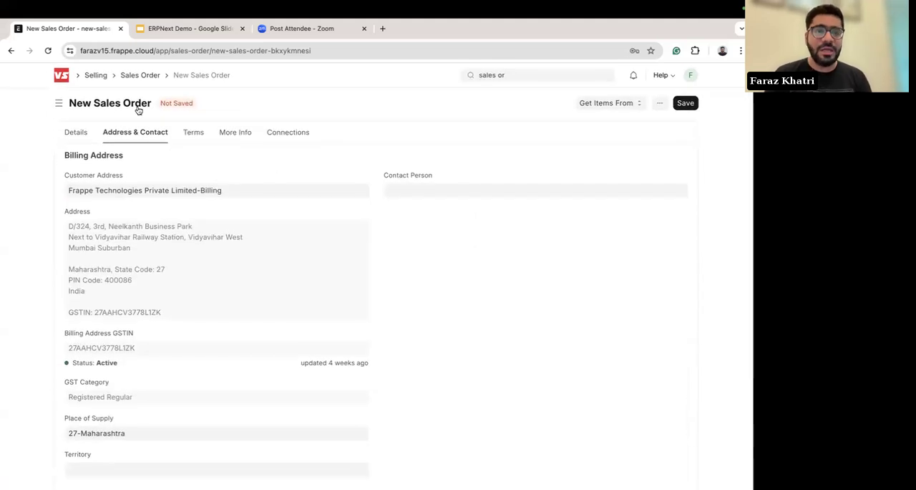
{"action": "left_click", "coordinate": [79, 134]}
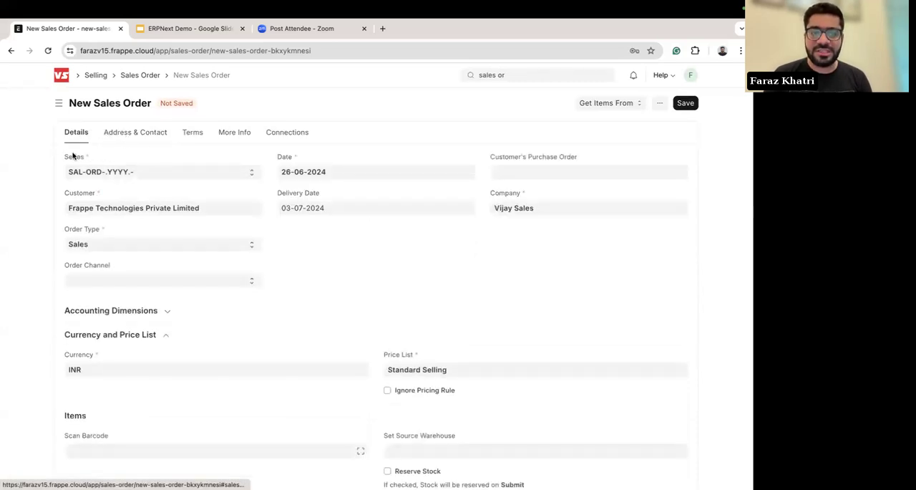
{"action": "left_click", "coordinate": [123, 128]}
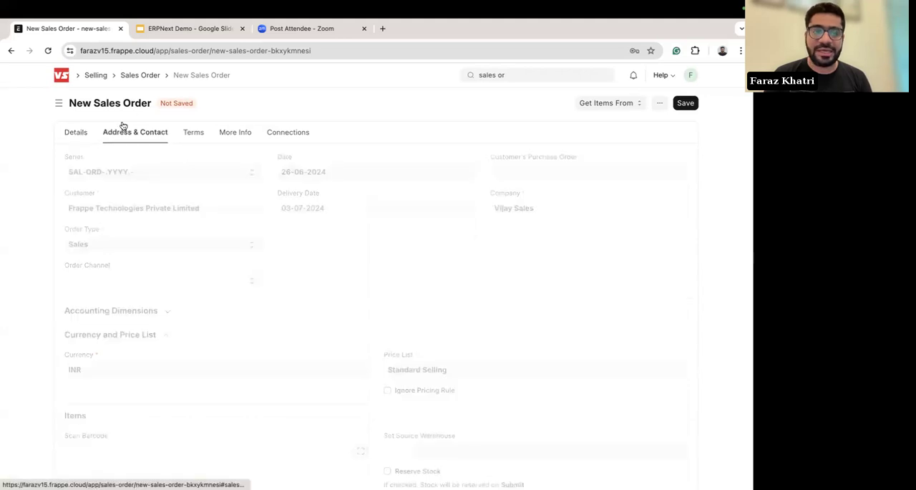
{"action": "scroll", "coordinate": [248, 264], "scroll_direction": "up", "scroll_amount": 2}
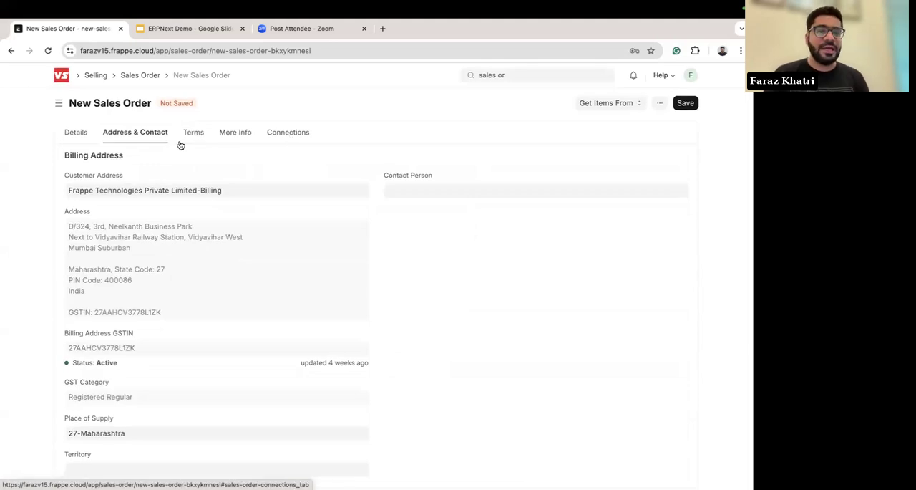
{"action": "left_click", "coordinate": [76, 135]}
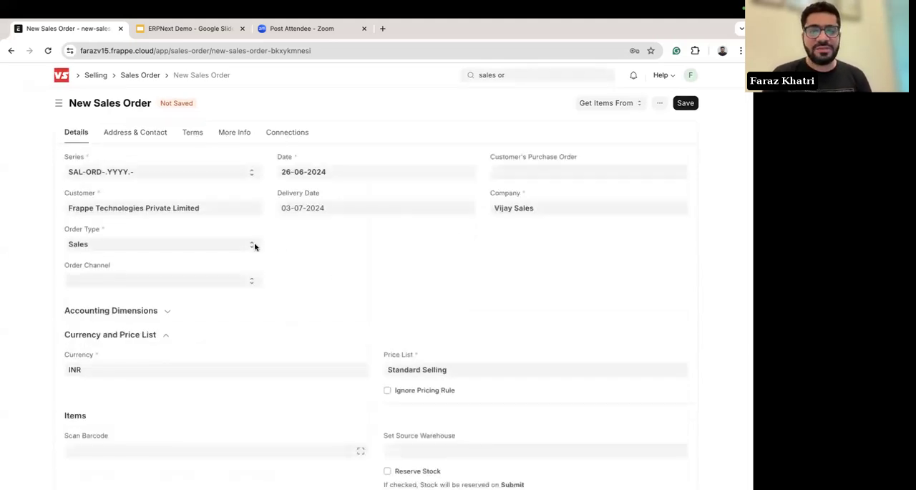
Step: Enable stock reservation for the order and set its source warehouse to Stores - VS
{"action": "scroll", "coordinate": [295, 299], "scroll_direction": "down", "scroll_amount": 5}
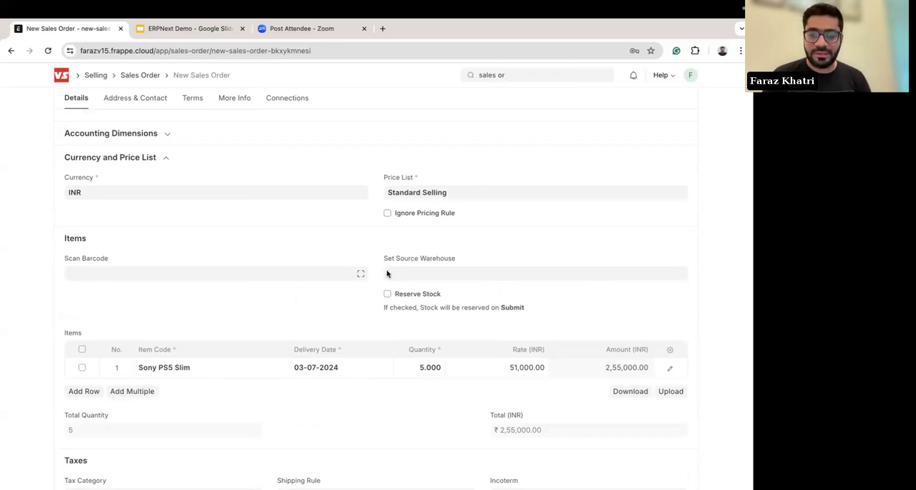
{"action": "left_click", "coordinate": [388, 296]}
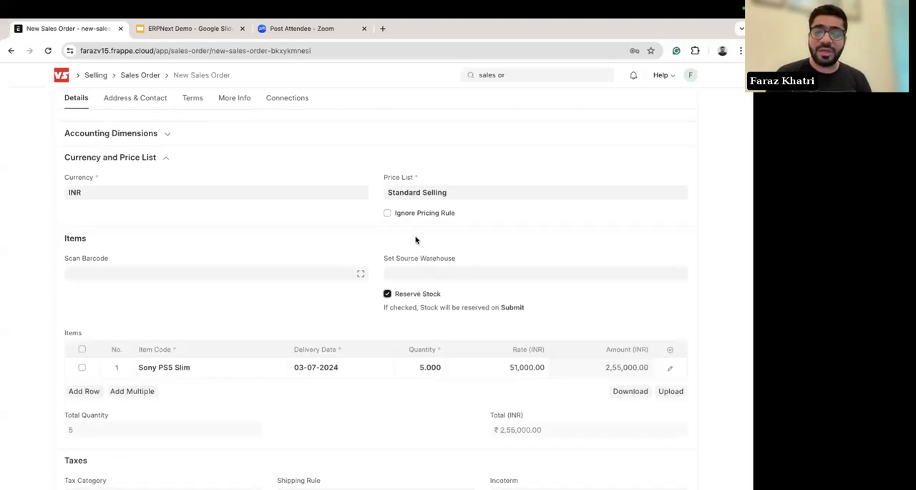
{"action": "scroll", "coordinate": [528, 244], "scroll_direction": "up", "scroll_amount": 1}
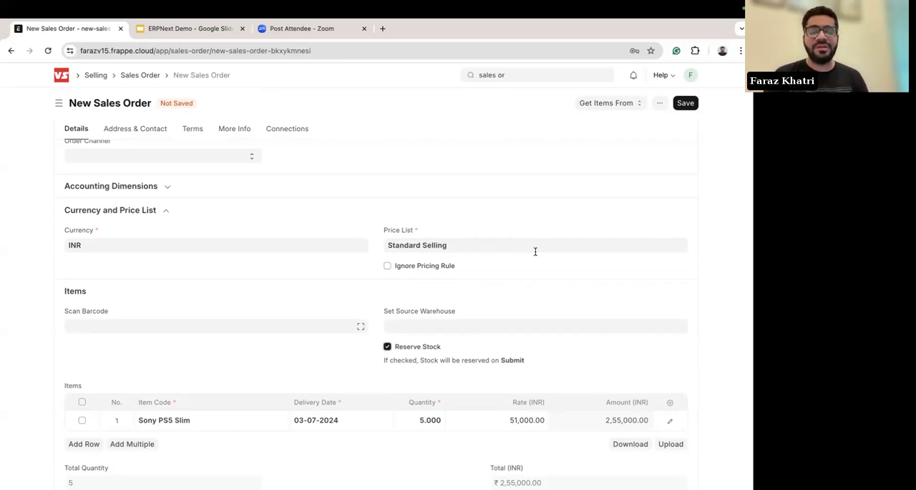
{"action": "scroll", "coordinate": [484, 293], "scroll_direction": "down", "scroll_amount": 2}
{"action": "left_click", "coordinate": [413, 275]}
{"action": "type", "text": "sto"}
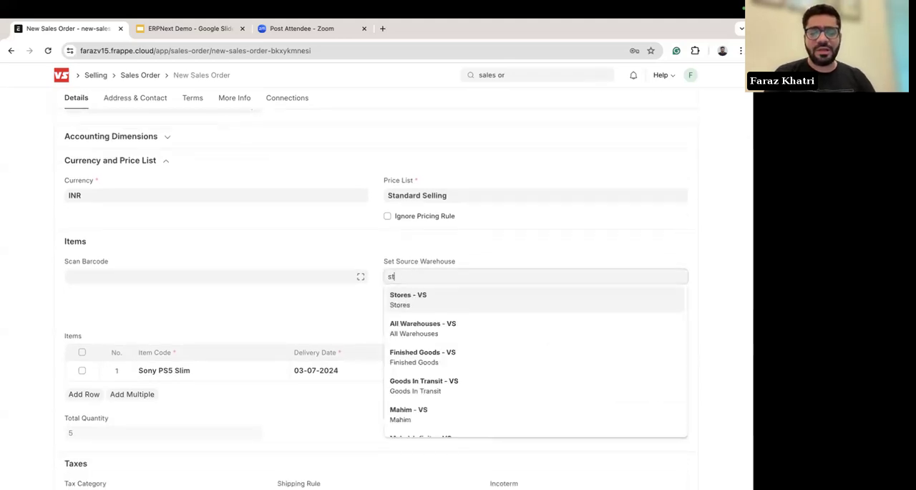
{"action": "left_click", "coordinate": [406, 297]}
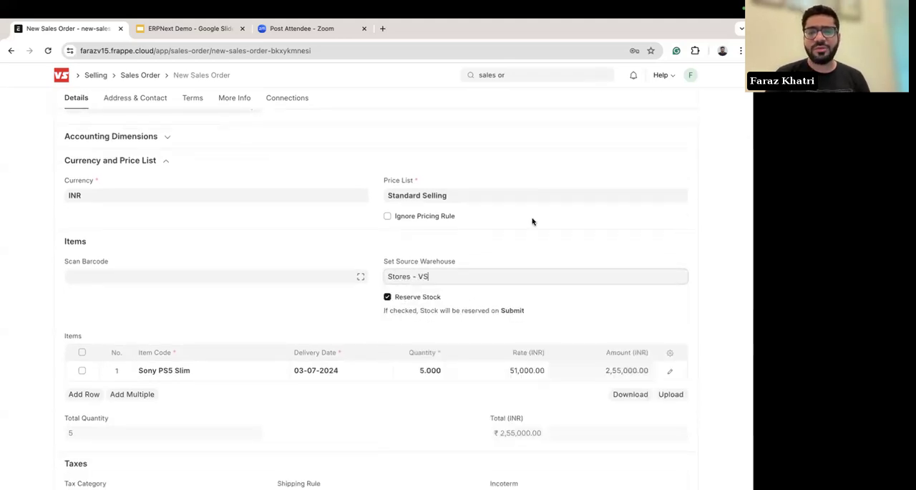
Step: Save the new Sales Order as a draft, leaving it unsubmitted
{"action": "scroll", "coordinate": [532, 219], "scroll_direction": "up", "scroll_amount": 5}
{"action": "left_click", "coordinate": [685, 103]}
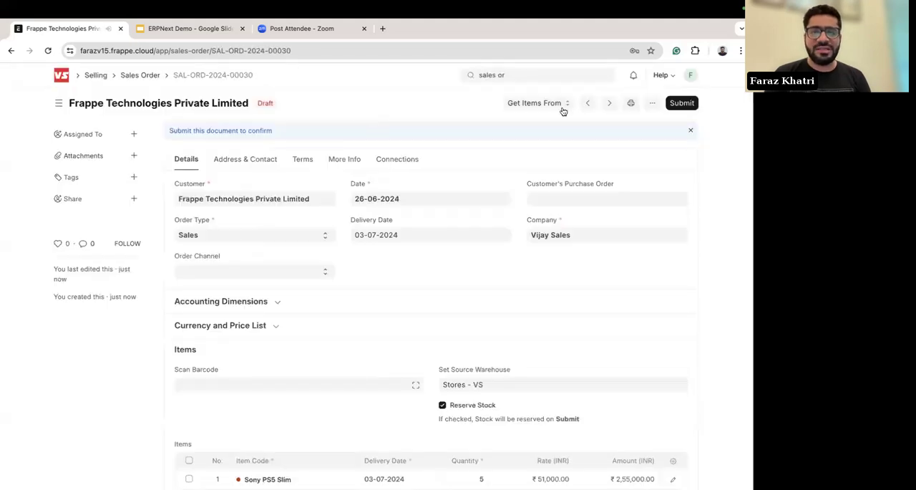
{"action": "left_click", "coordinate": [684, 103]}
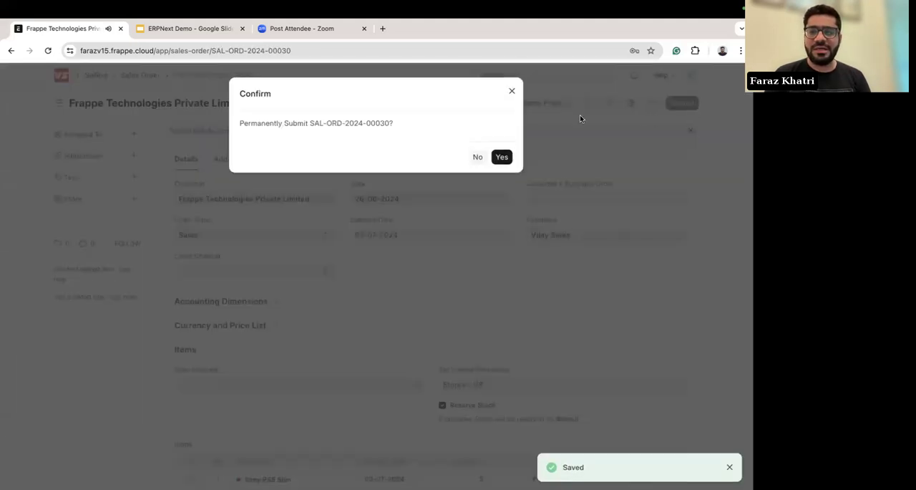
{"action": "left_click", "coordinate": [513, 93]}
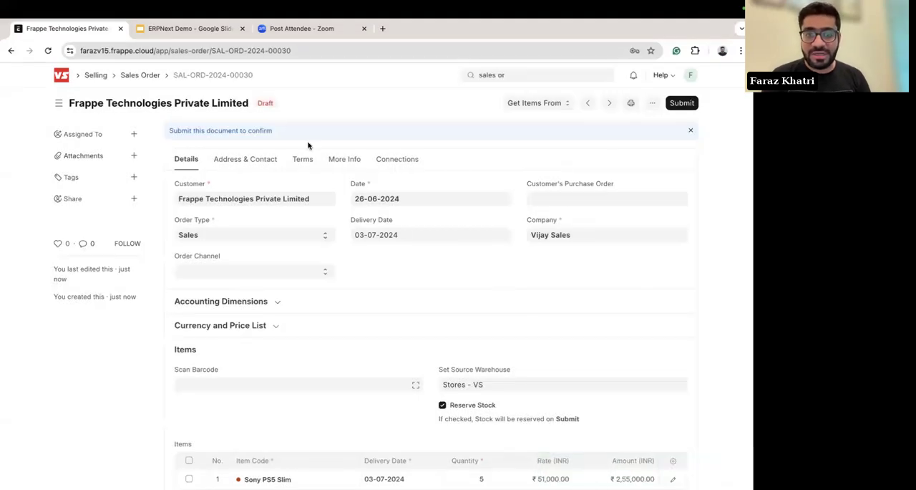
Step: Check the draft's item row, submit the Sales Order permanently and dismiss the stock reservation notice
{"action": "scroll", "coordinate": [322, 330], "scroll_direction": "down", "scroll_amount": 3}
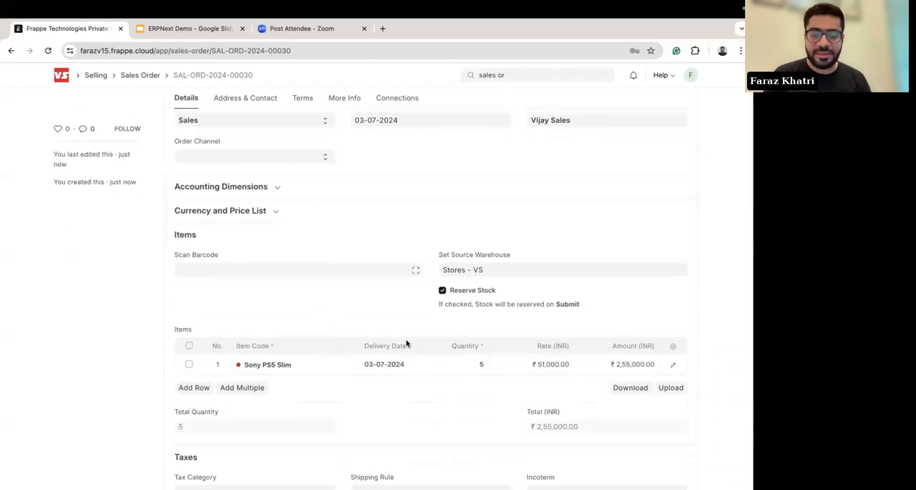
{"action": "scroll", "coordinate": [525, 214], "scroll_direction": "up", "scroll_amount": 3}
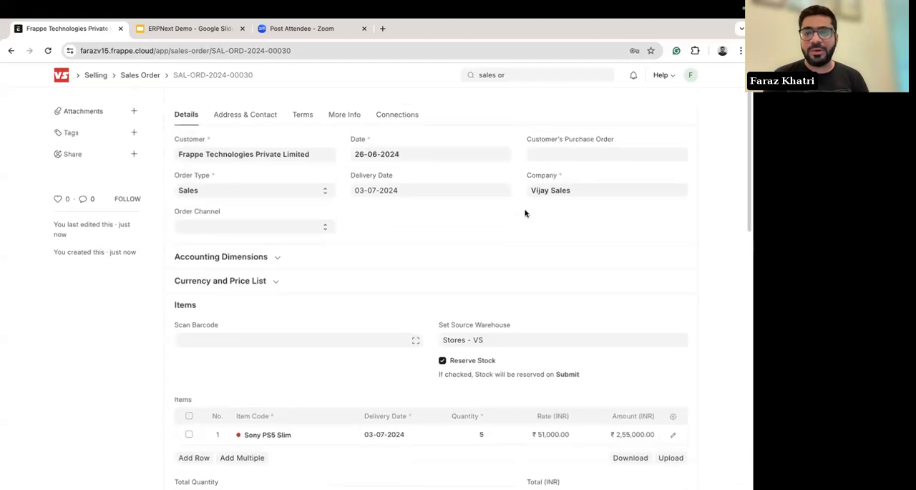
{"action": "left_click", "coordinate": [682, 103]}
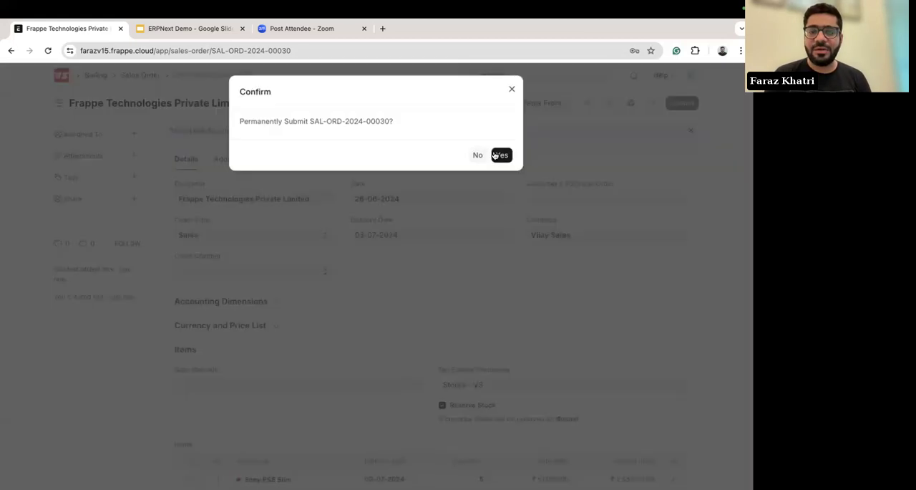
{"action": "left_click", "coordinate": [502, 151]}
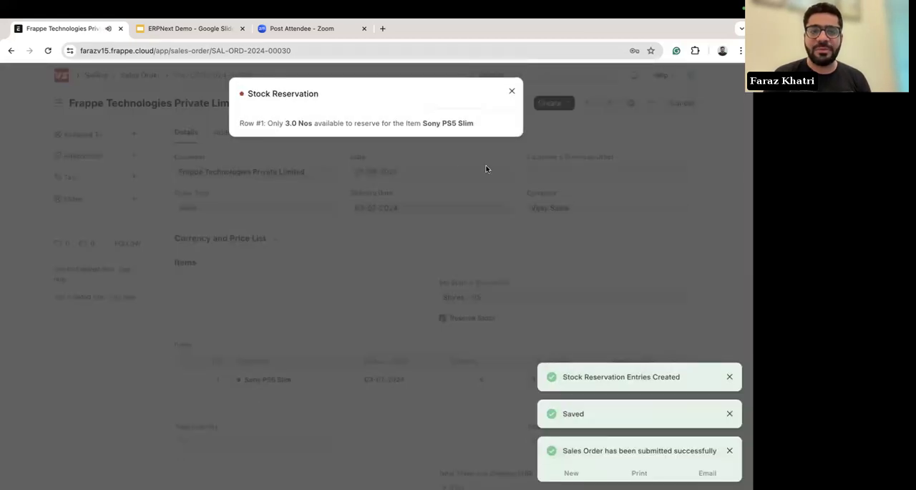
{"action": "left_click", "coordinate": [511, 91]}
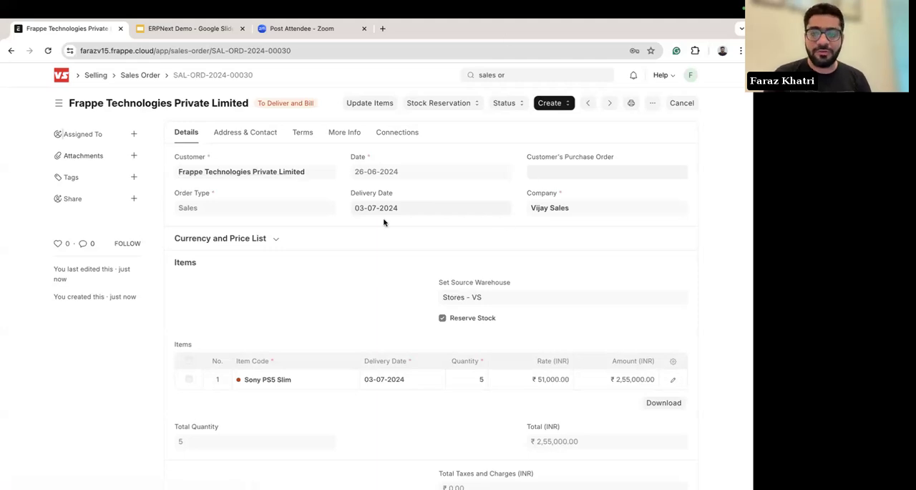
Step: Open the submitted order's print preview and examine its letterhead, item line, totals and tax summary
{"action": "scroll", "coordinate": [444, 255], "scroll_direction": "down", "scroll_amount": 2}
{"action": "scroll", "coordinate": [445, 256], "scroll_direction": "up", "scroll_amount": 2}
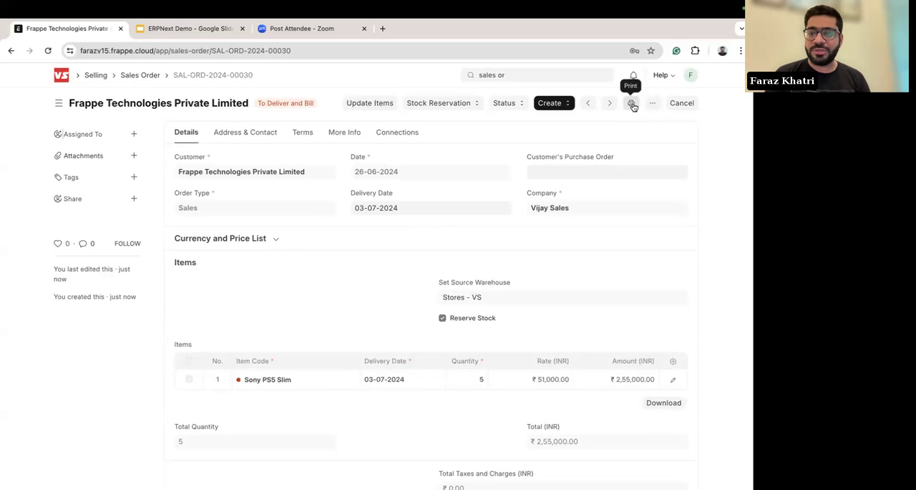
{"action": "left_click", "coordinate": [633, 105]}
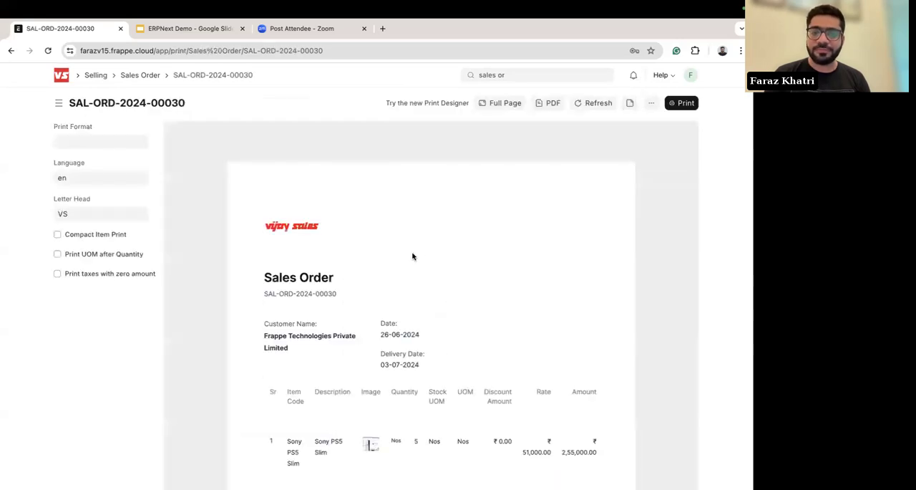
{"action": "scroll", "coordinate": [412, 256], "scroll_direction": "down", "scroll_amount": 4}
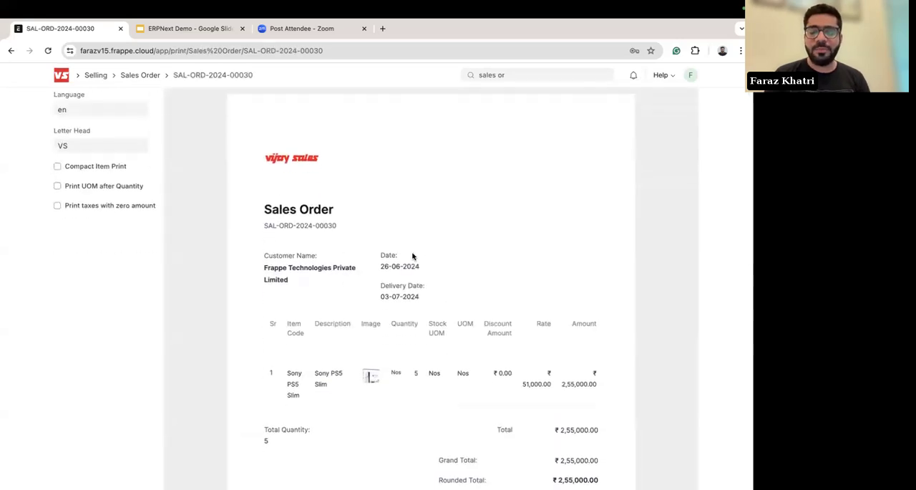
{"action": "scroll", "coordinate": [143, 196], "scroll_direction": "up", "scroll_amount": 4}
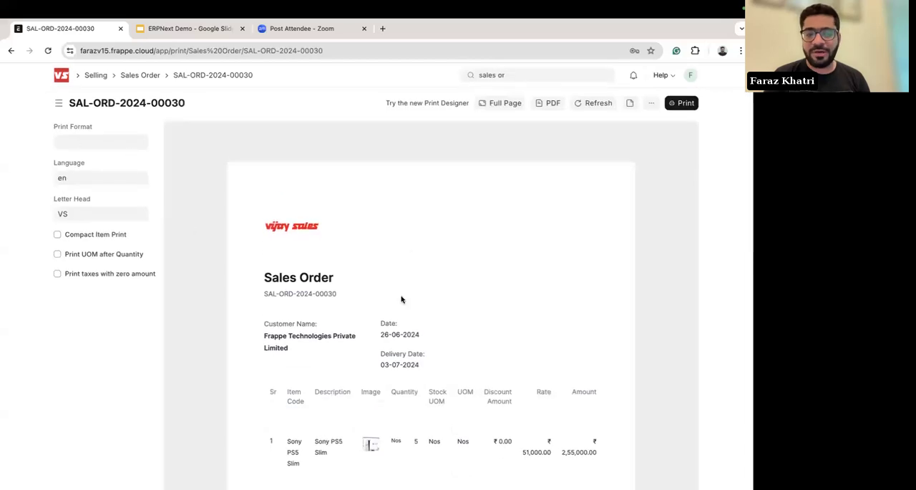
{"action": "scroll", "coordinate": [401, 296], "scroll_direction": "down", "scroll_amount": 3}
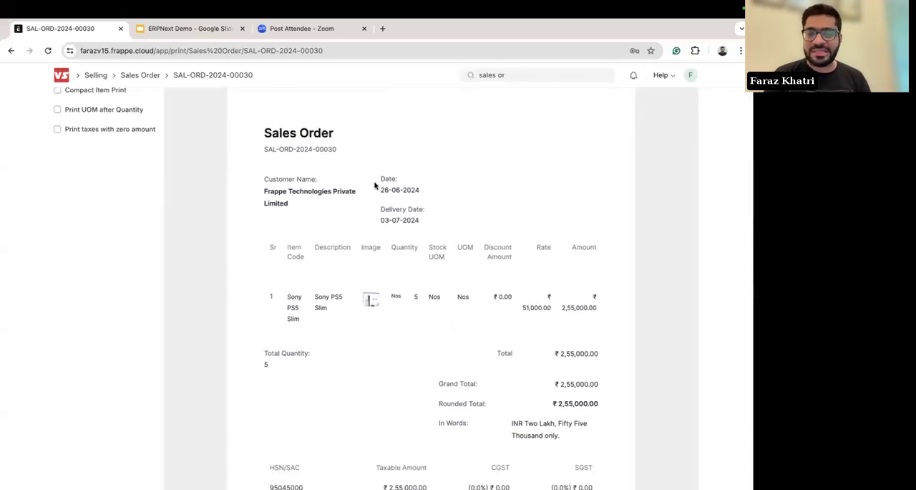
{"action": "scroll", "coordinate": [315, 182], "scroll_direction": "down", "scroll_amount": 2}
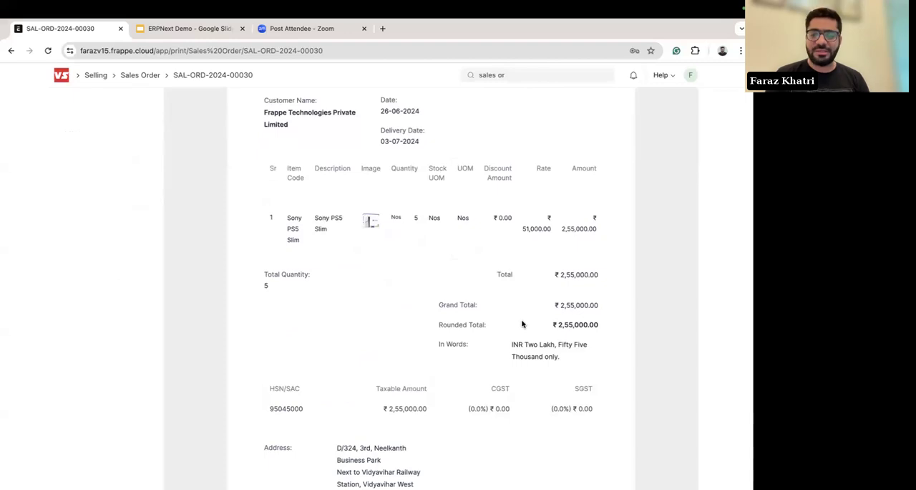
{"action": "scroll", "coordinate": [523, 321], "scroll_direction": "up", "scroll_amount": 3}
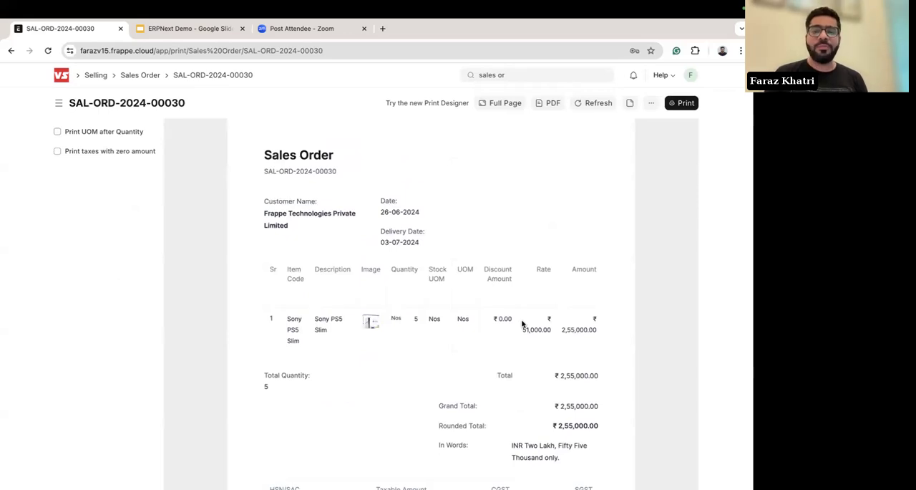
Step: Return to the submitted Sales Order and open the Sony PS5 Slim item record from its first item row
{"action": "scroll", "coordinate": [70, 288], "scroll_direction": "left", "scroll_amount": 5}
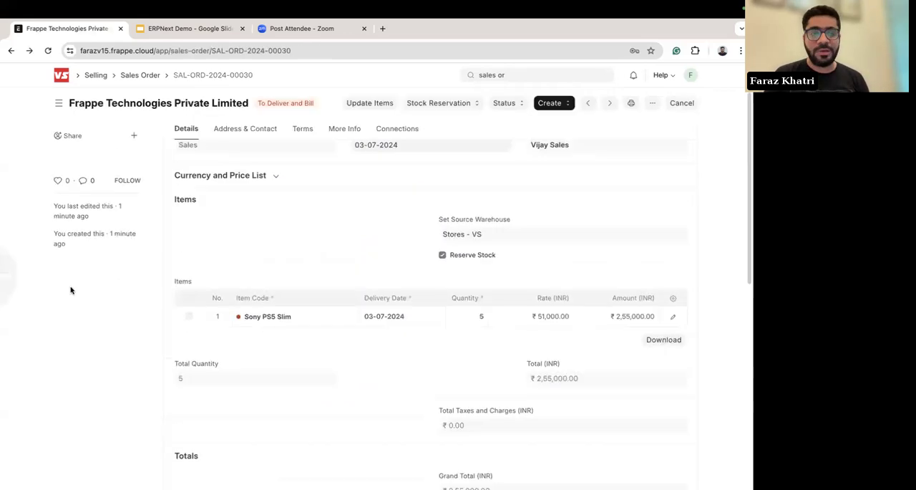
{"action": "scroll", "coordinate": [459, 348], "scroll_direction": "up", "scroll_amount": 1}
{"action": "scroll", "coordinate": [460, 349], "scroll_direction": "down", "scroll_amount": 1}
{"action": "scroll", "coordinate": [459, 348], "scroll_direction": "down", "scroll_amount": 2}
{"action": "scroll", "coordinate": [459, 349], "scroll_direction": "up", "scroll_amount": 3}
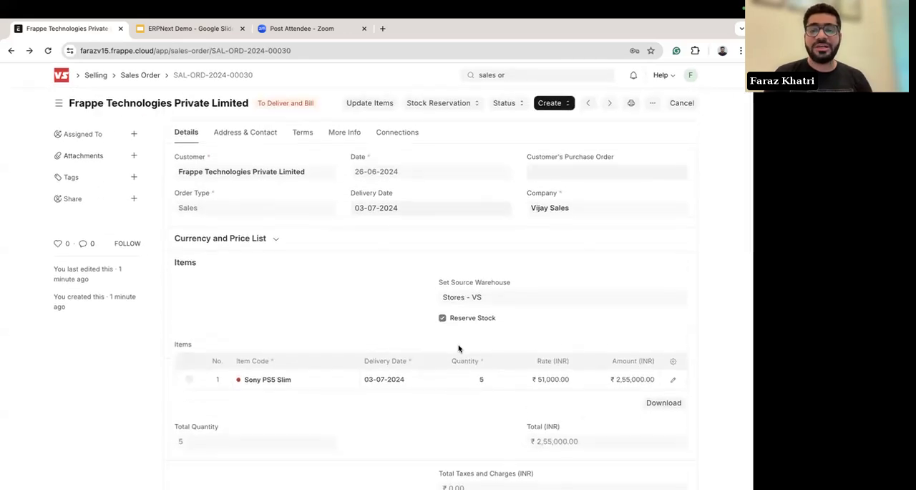
{"action": "scroll", "coordinate": [350, 317], "scroll_direction": "down", "scroll_amount": 1}
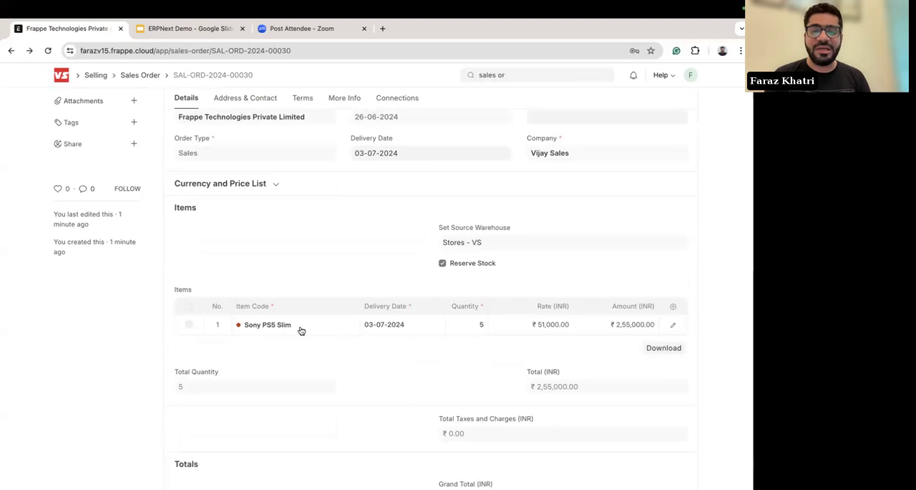
{"action": "left_click", "coordinate": [317, 327]}
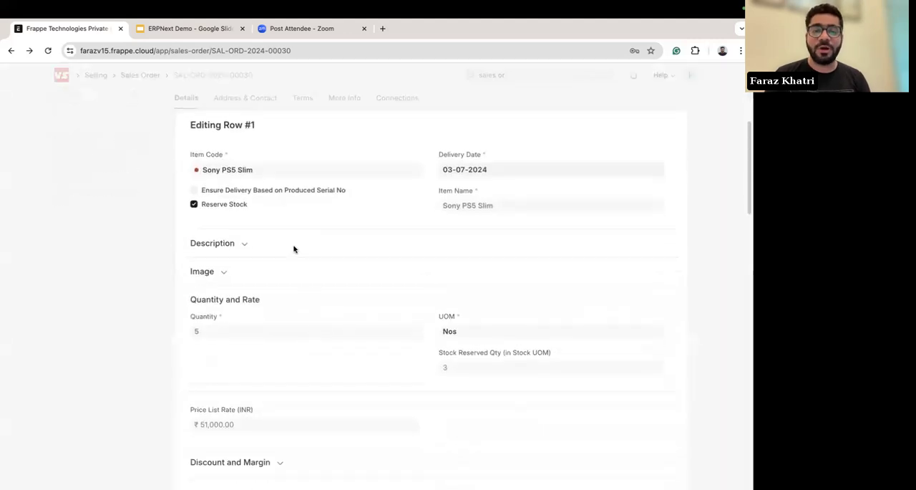
{"action": "left_click", "coordinate": [236, 172]}
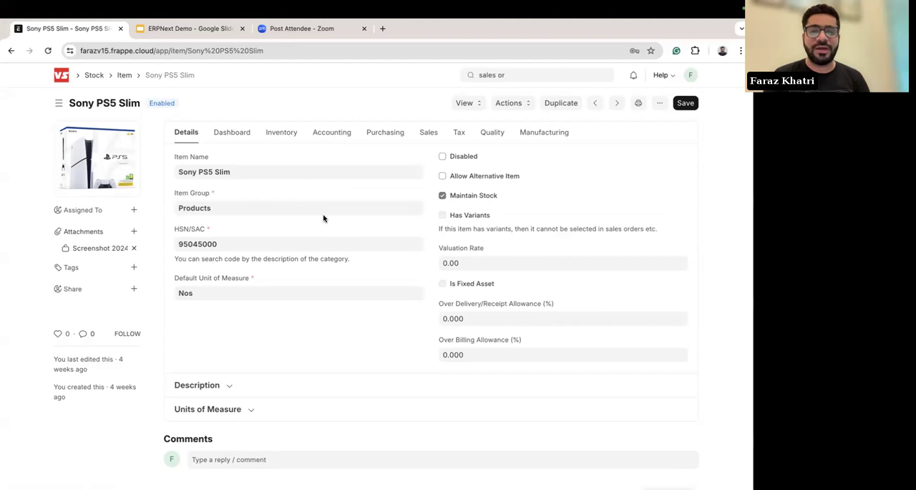
Step: Open the full Item list and check which alternative views it offers
{"action": "left_click", "coordinate": [124, 76]}
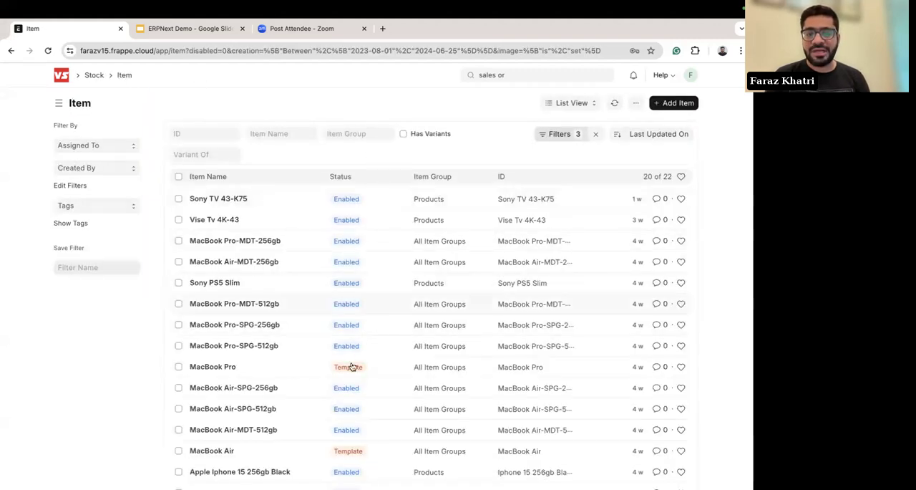
{"action": "left_click", "coordinate": [564, 104]}
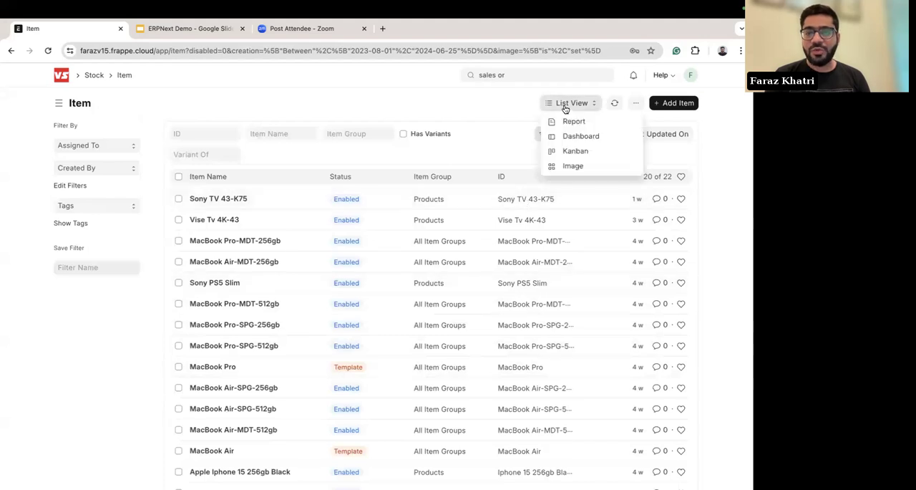
{"action": "left_click", "coordinate": [454, 100]}
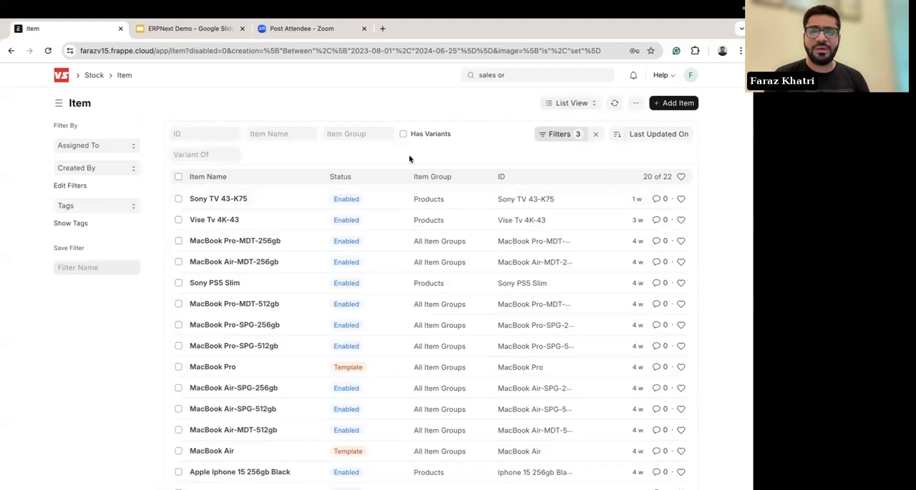
Step: Start a new Data Import for the Item document type, set its import type to Insert New Records and save it
{"action": "left_click", "coordinate": [636, 106]}
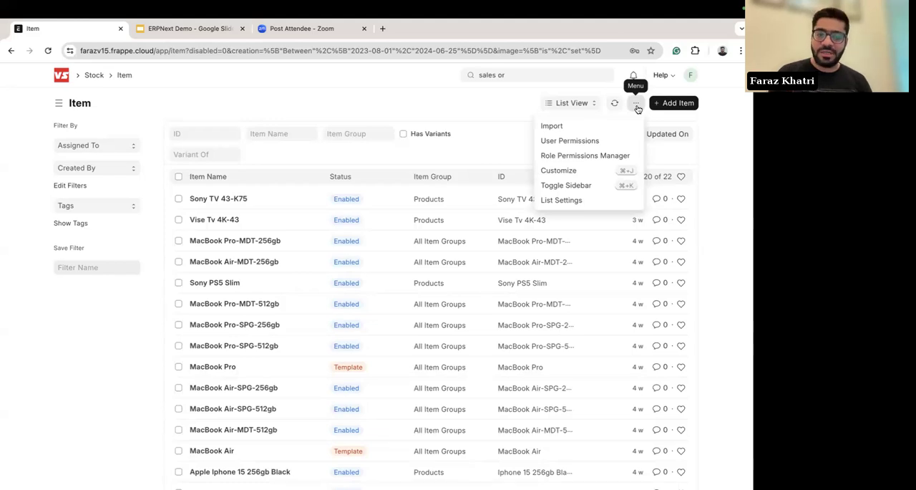
{"action": "left_click", "coordinate": [583, 126]}
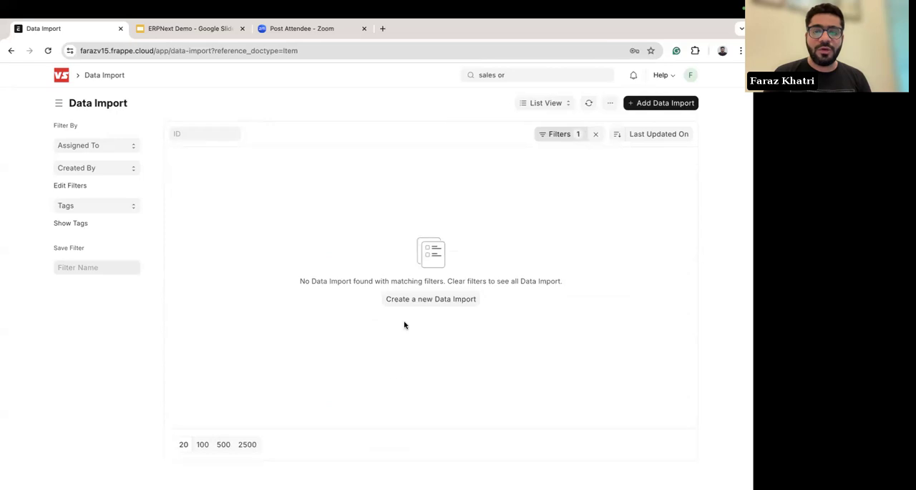
{"action": "left_click", "coordinate": [413, 301]}
{"action": "left_click", "coordinate": [136, 187]}
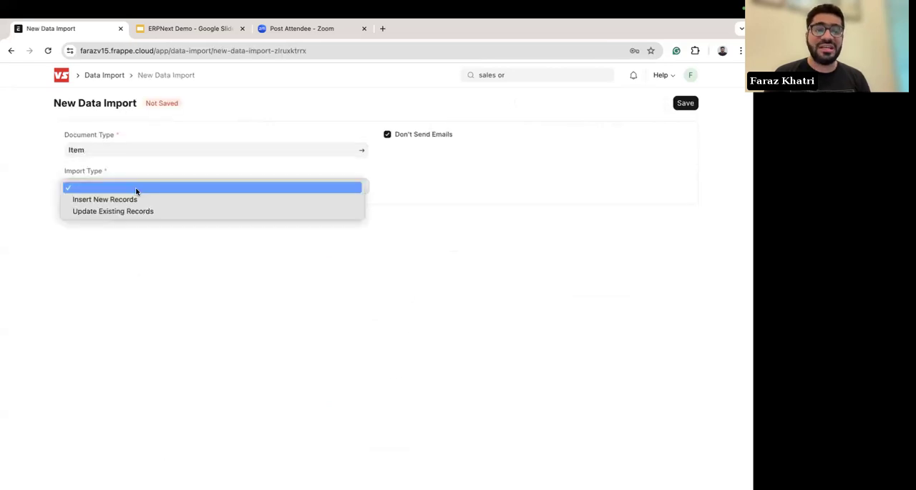
{"action": "left_click", "coordinate": [112, 201]}
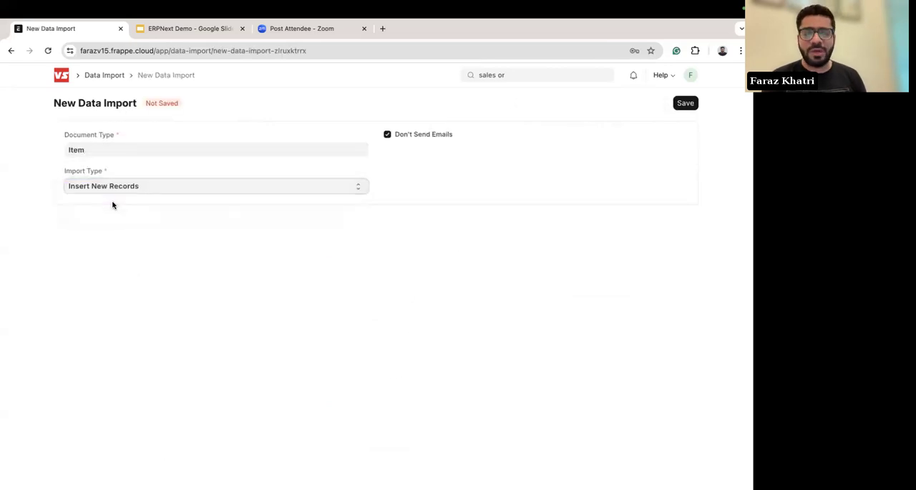
{"action": "left_click", "coordinate": [685, 104]}
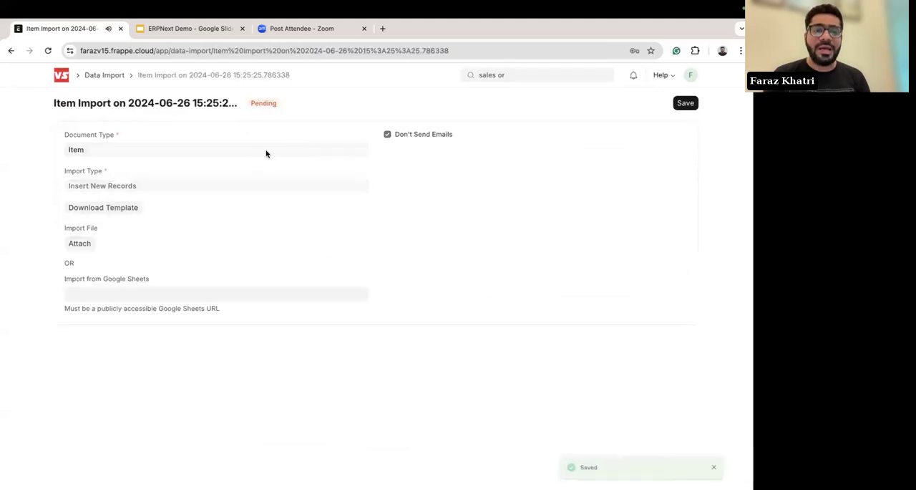
Step: Examine the file types and selectable Item fields offered for the import template, then close the export dialog without exporting
{"action": "left_click", "coordinate": [82, 288]}
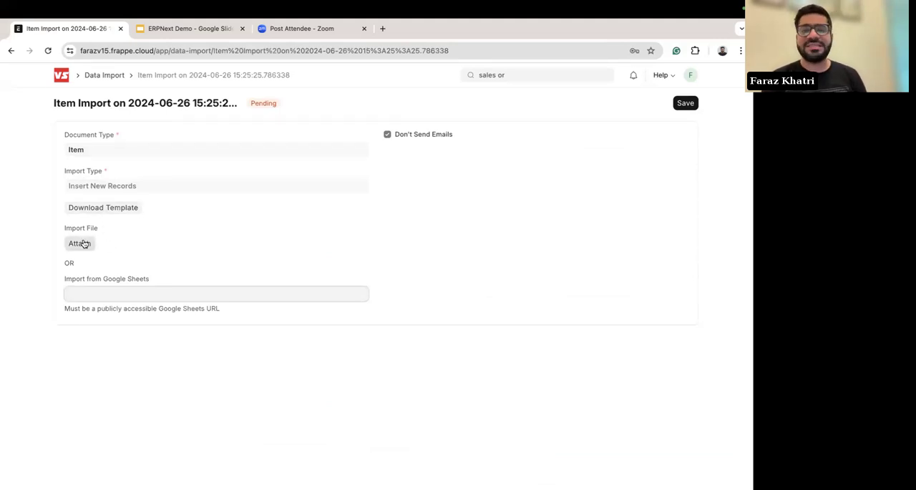
{"action": "left_click", "coordinate": [105, 207]}
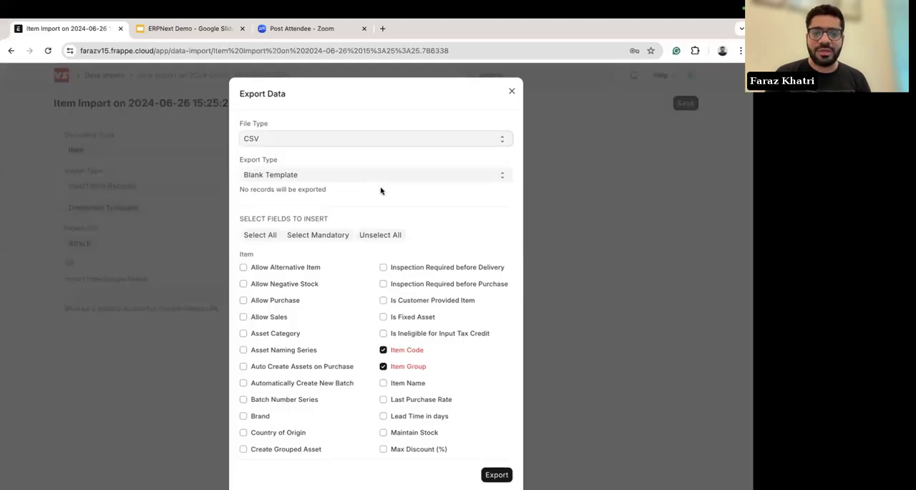
{"action": "left_click", "coordinate": [343, 143]}
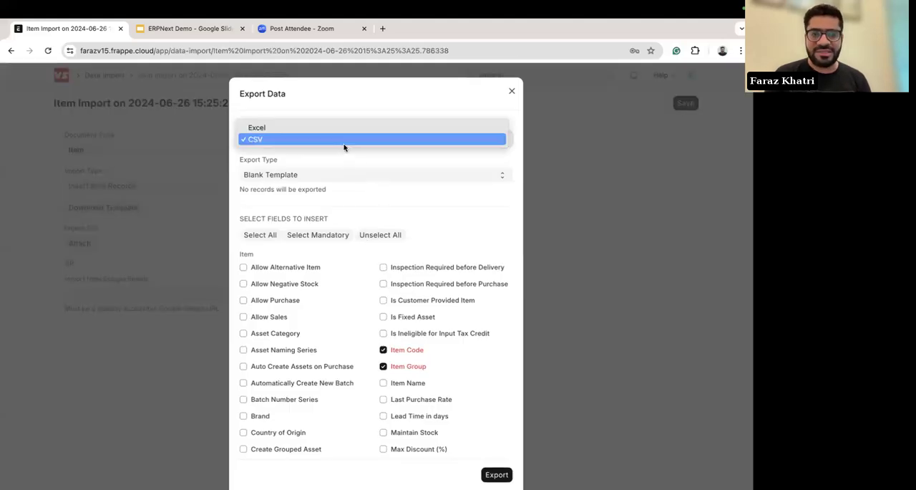
{"action": "left_click", "coordinate": [328, 111]}
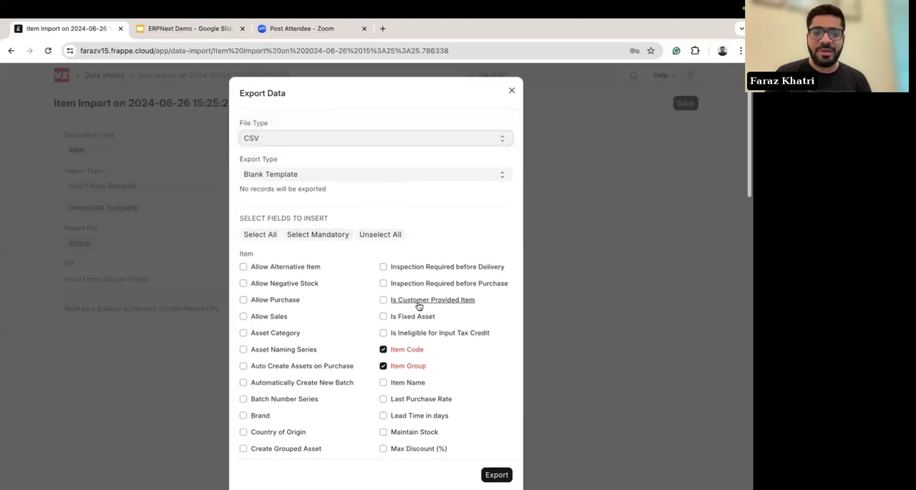
{"action": "scroll", "coordinate": [420, 304], "scroll_direction": "down", "scroll_amount": 2}
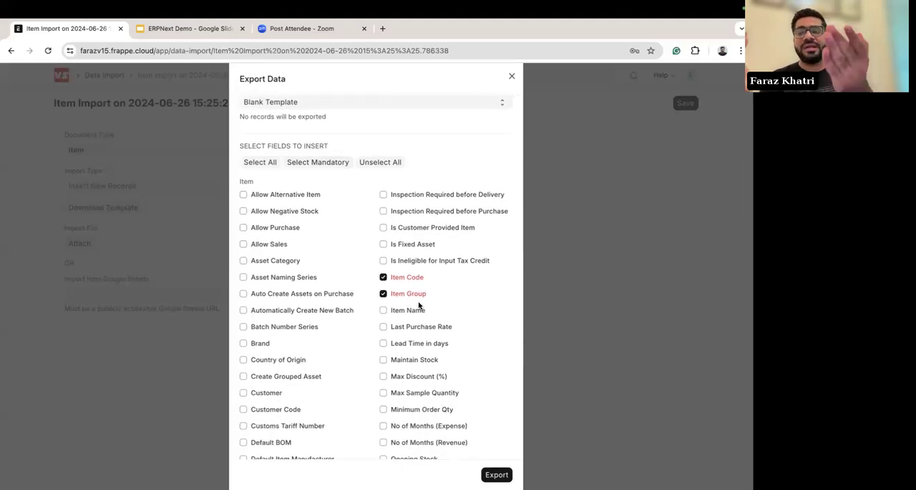
{"action": "scroll", "coordinate": [420, 304], "scroll_direction": "down", "scroll_amount": 2}
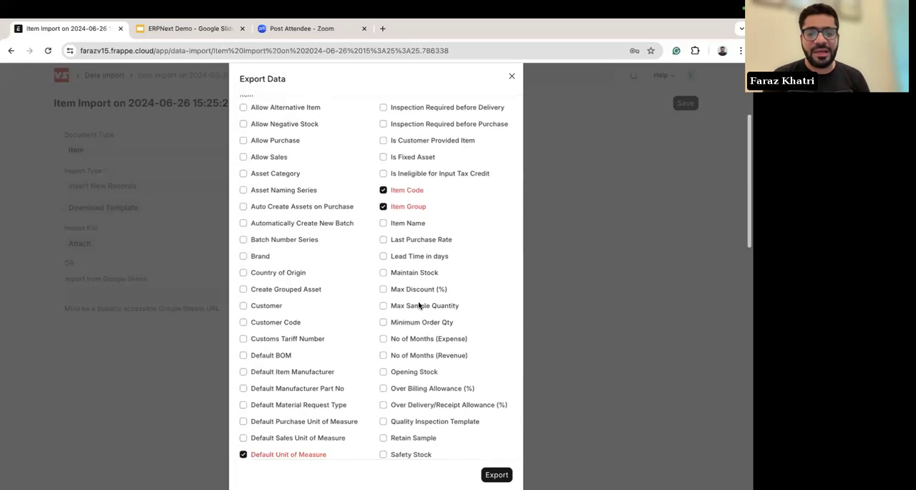
{"action": "scroll", "coordinate": [422, 297], "scroll_direction": "up", "scroll_amount": 4}
{"action": "left_click", "coordinate": [511, 93]}
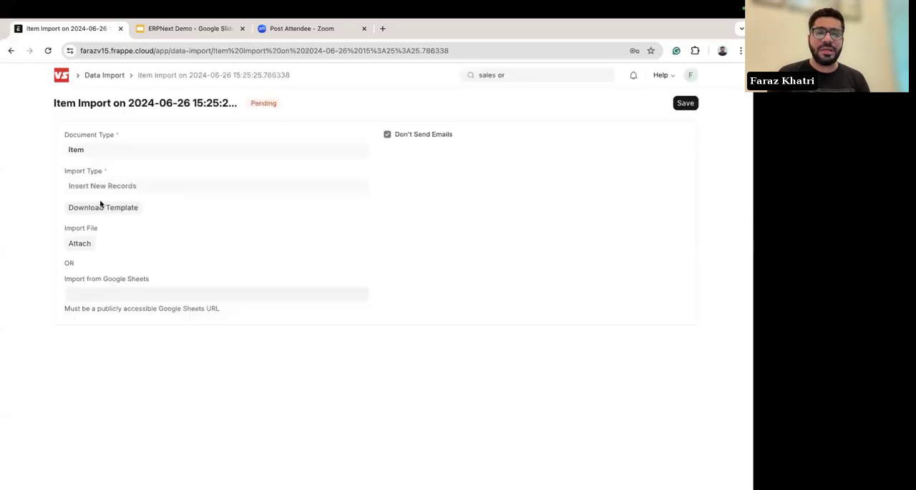
Step: Return to the Item list, switch it to Image View and browse the product pictures
{"action": "scroll", "coordinate": [29, 227], "scroll_direction": "left", "scroll_amount": 5}
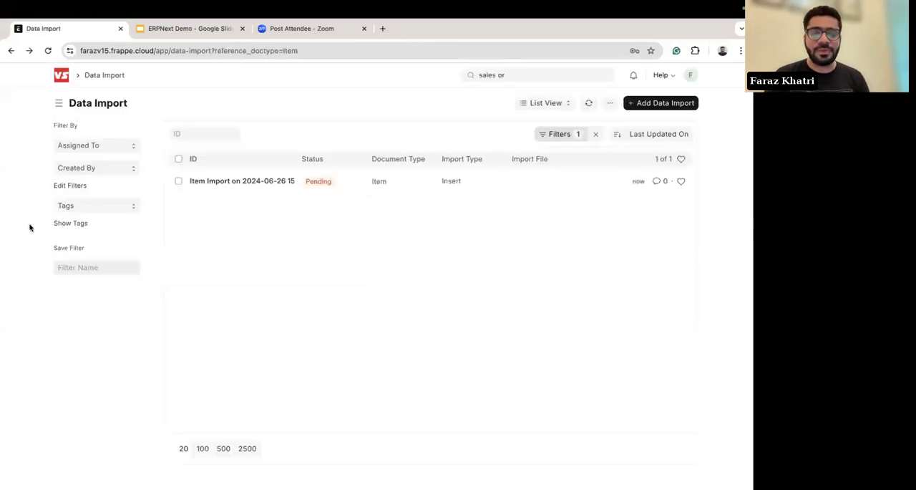
{"action": "scroll", "coordinate": [30, 228], "scroll_direction": "left", "scroll_amount": 5}
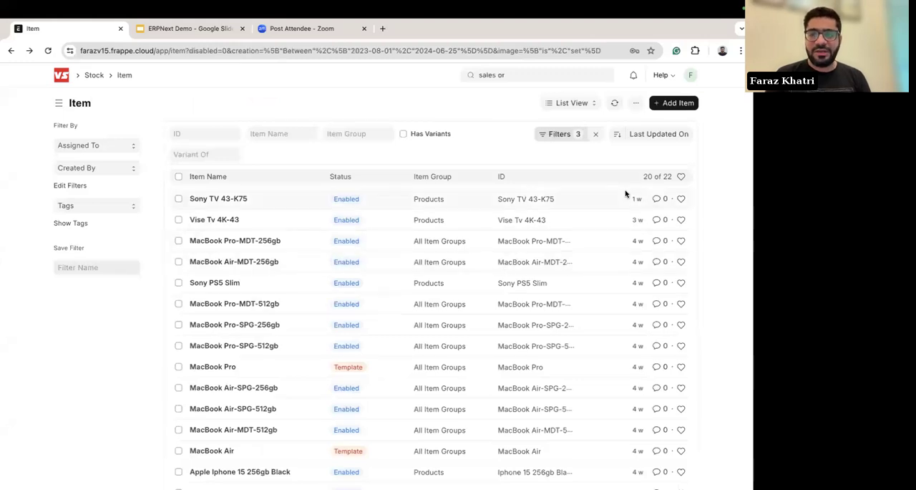
{"action": "left_click", "coordinate": [581, 100]}
{"action": "left_click", "coordinate": [577, 169]}
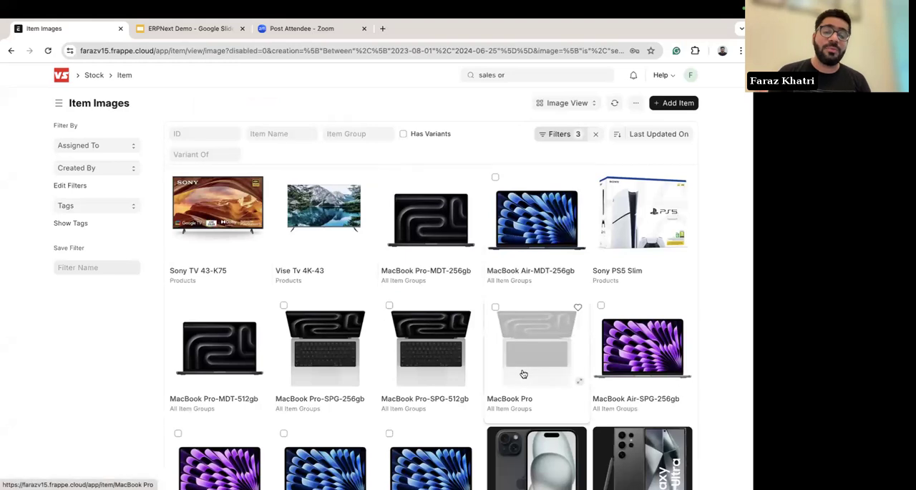
{"action": "scroll", "coordinate": [523, 374], "scroll_direction": "down", "scroll_amount": 3}
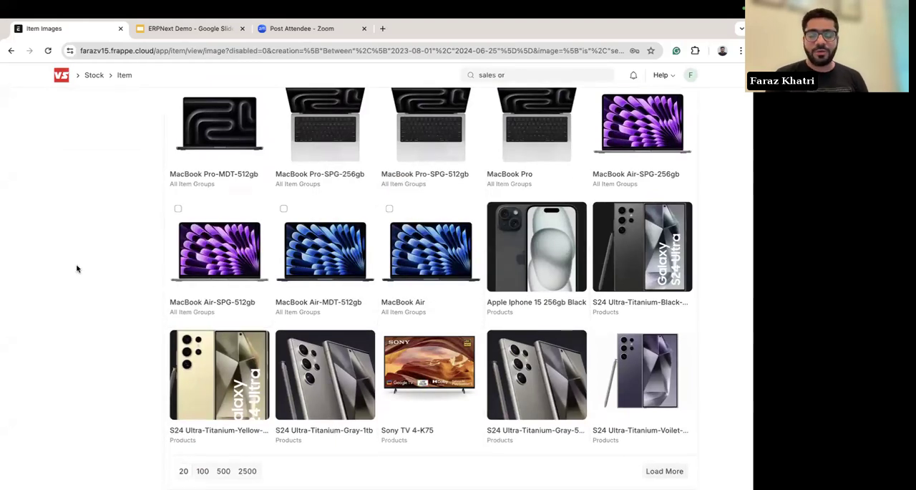
{"action": "scroll", "coordinate": [498, 317], "scroll_direction": "up", "scroll_amount": 3}
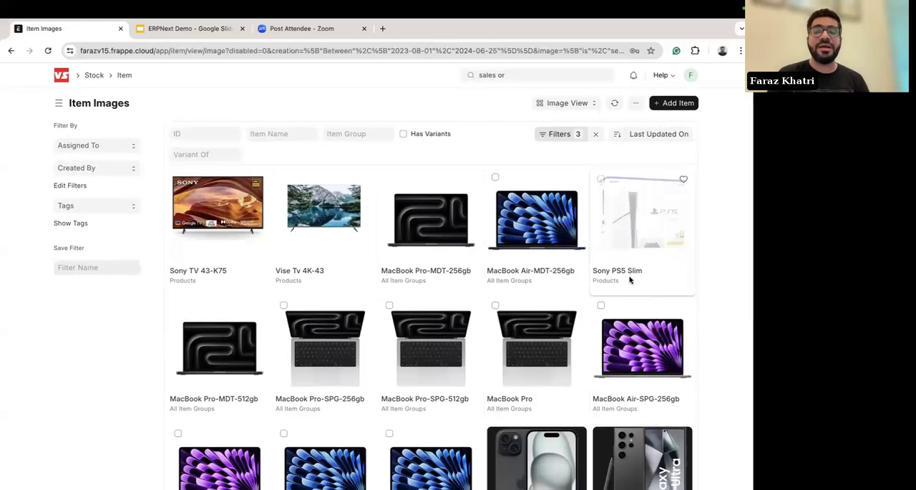
{"action": "mouse_move", "coordinate": [622, 272]}
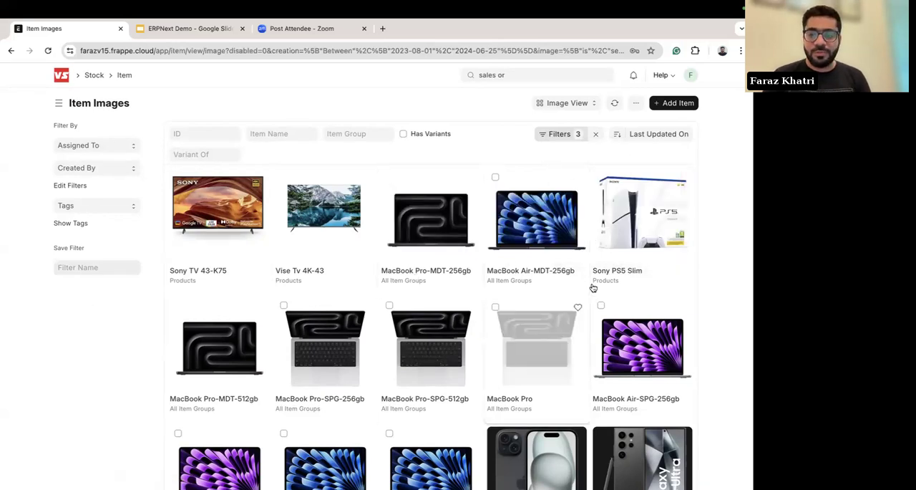
Step: Go back to the Item list view, open the Sony PS5 Slim record and check its HSN/SAC code
{"action": "scroll", "coordinate": [9, 283], "scroll_direction": "left", "scroll_amount": 5}
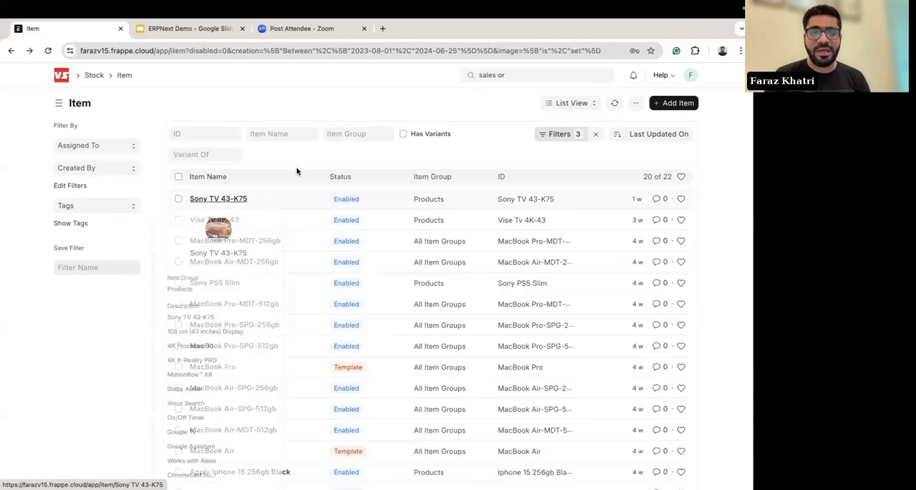
{"action": "left_click", "coordinate": [214, 283]}
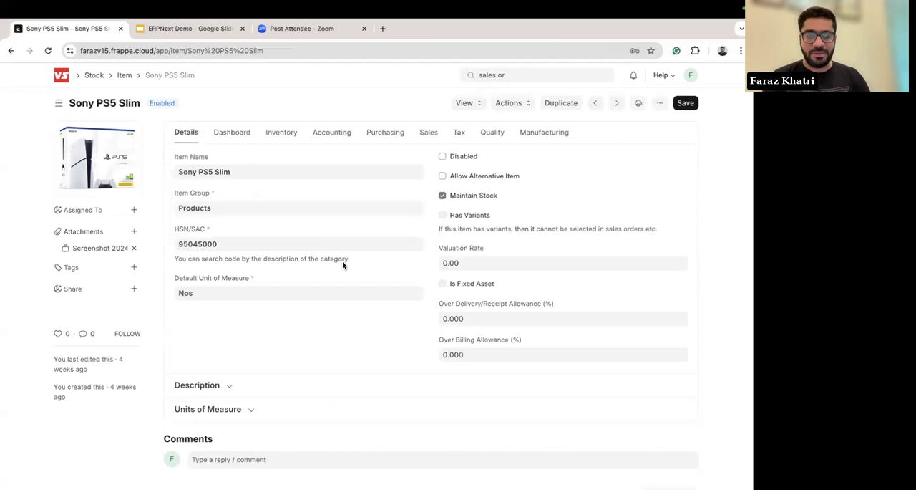
{"action": "left_click", "coordinate": [229, 243]}
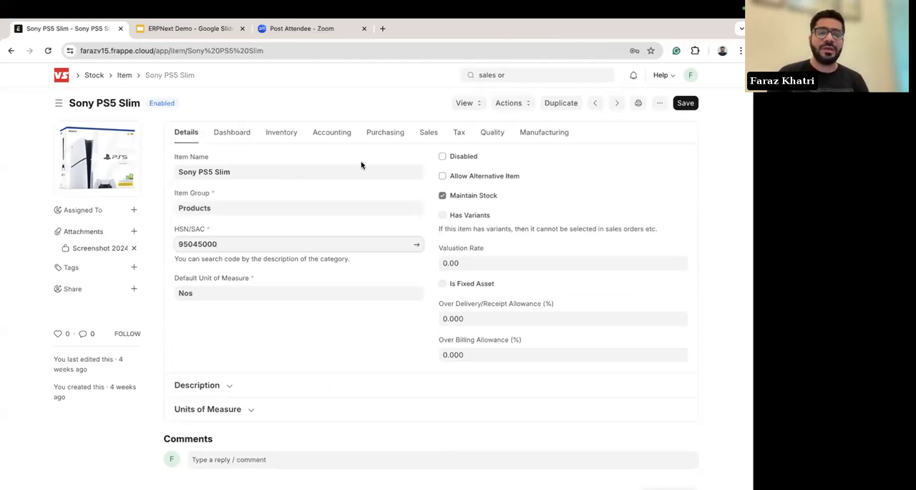
Step: Review the Sony PS5 Slim's inventory settings, including its warranty period and serial number series
{"action": "left_click", "coordinate": [283, 134]}
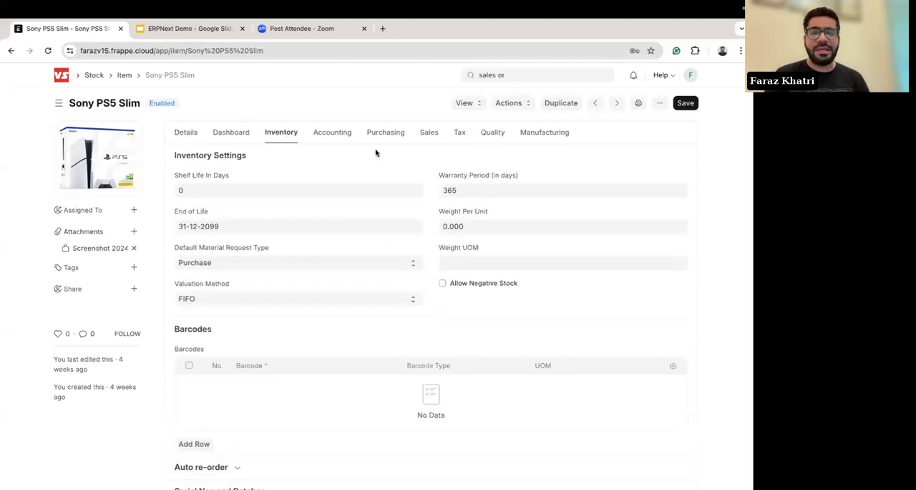
{"action": "scroll", "coordinate": [429, 258], "scroll_direction": "down", "scroll_amount": 5}
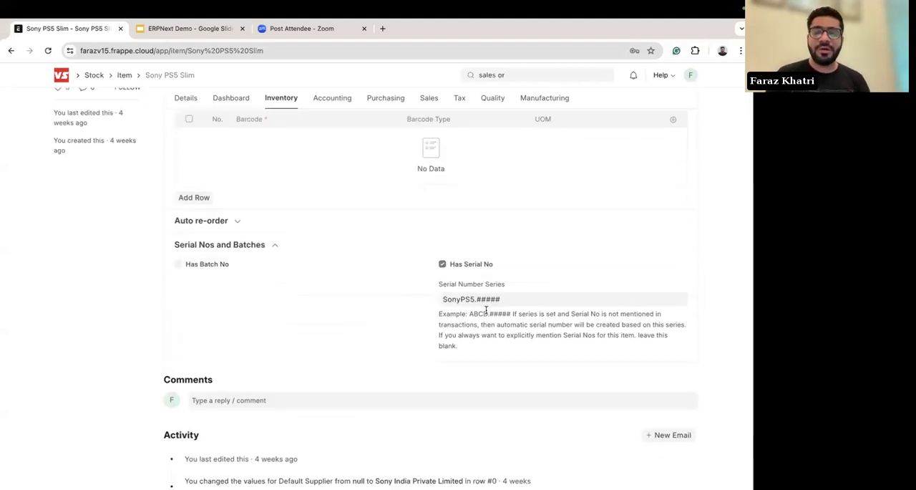
{"action": "left_click", "coordinate": [519, 302]}
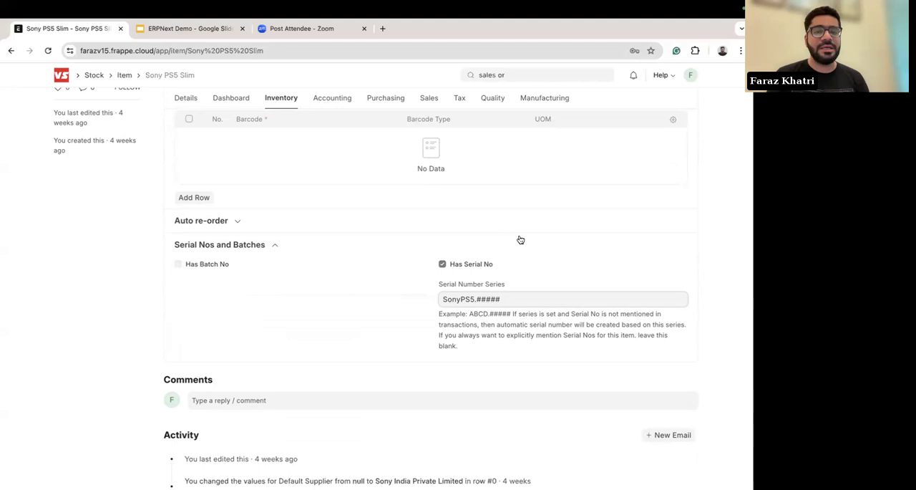
Step: Add an auto re-order row to the Sony PS5 Slim item and set its requesting warehouse to Andheri-Infinity - VS
{"action": "left_click", "coordinate": [233, 222]}
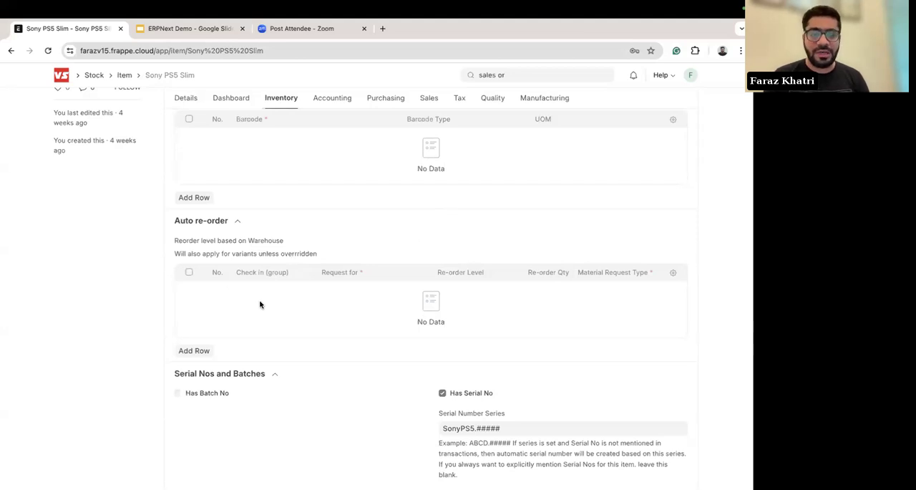
{"action": "left_click", "coordinate": [194, 350]}
{"action": "scroll", "coordinate": [194, 350], "scroll_direction": "down", "scroll_amount": 2}
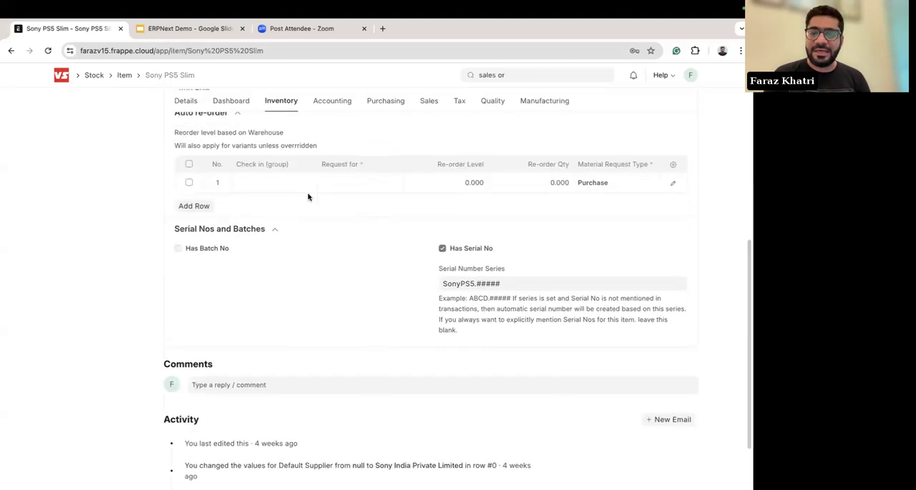
{"action": "scroll", "coordinate": [308, 197], "scroll_direction": "up", "scroll_amount": 1}
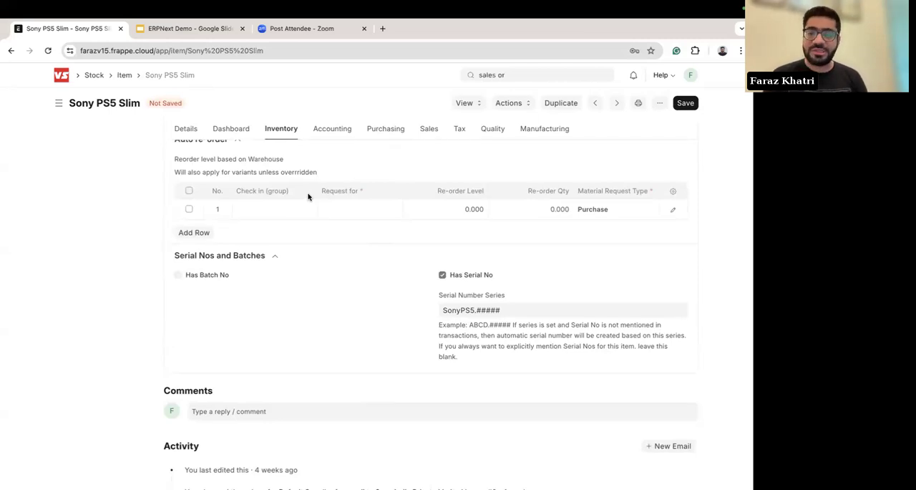
{"action": "left_click", "coordinate": [257, 212]}
{"action": "left_click", "coordinate": [341, 212]}
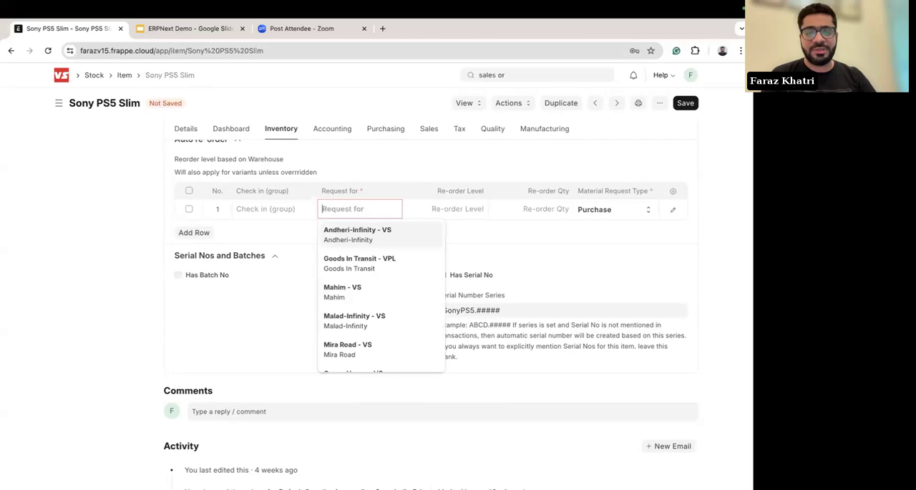
{"action": "left_click", "coordinate": [363, 231]}
Step: Set the row's re-order level and re-order quantity to 100 each, and keep Purchase as the material request type
{"action": "left_click", "coordinate": [433, 209]}
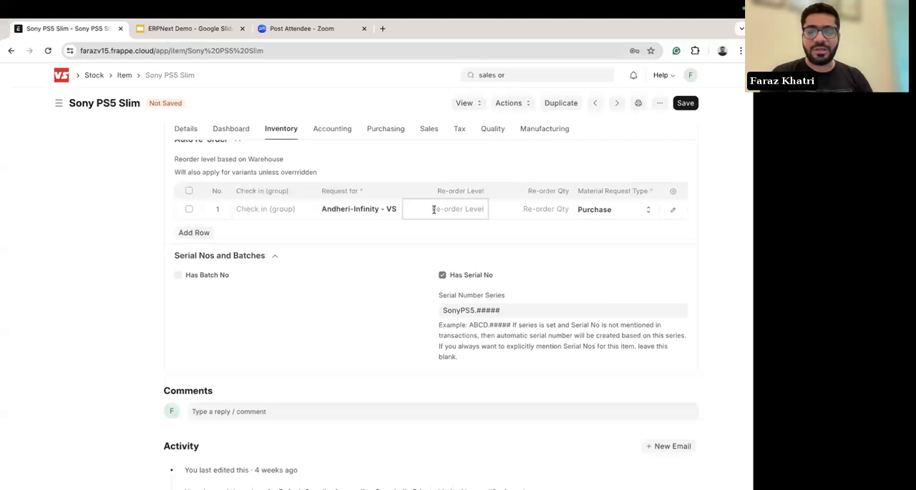
{"action": "type", "text": "100"}
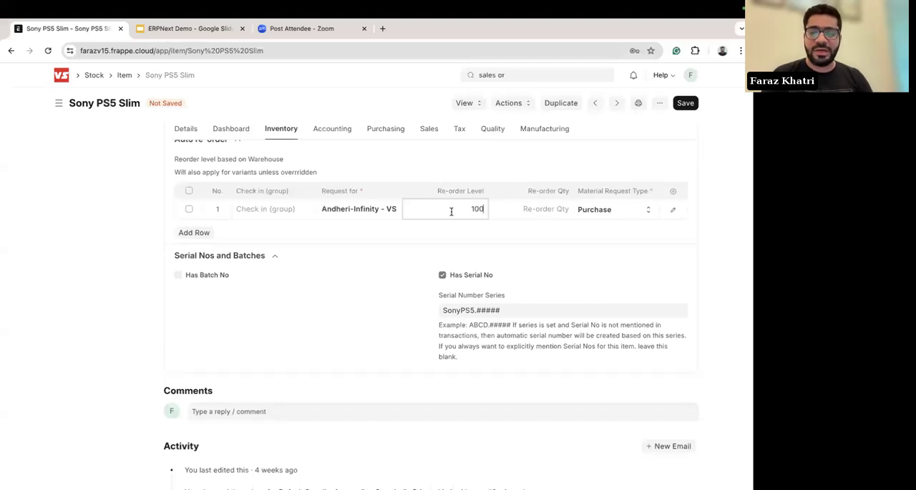
{"action": "left_click", "coordinate": [539, 209]}
{"action": "type", "text": "100"}
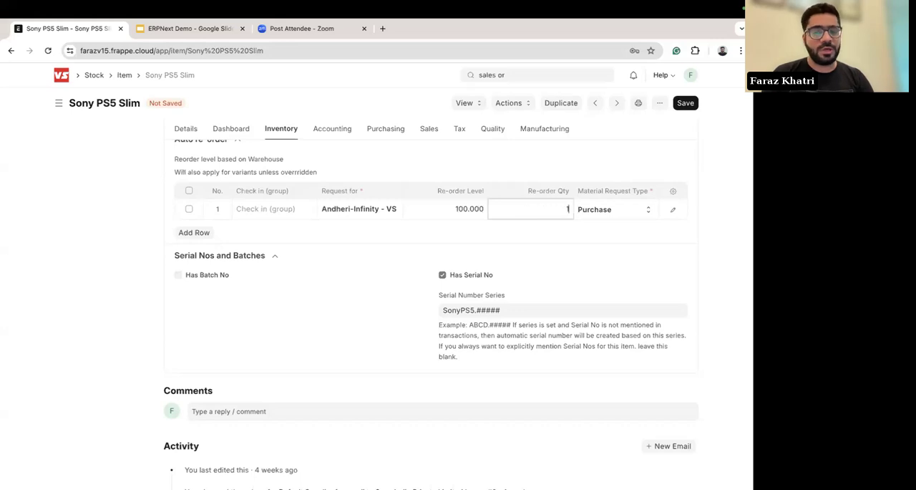
{"action": "left_click", "coordinate": [614, 209]}
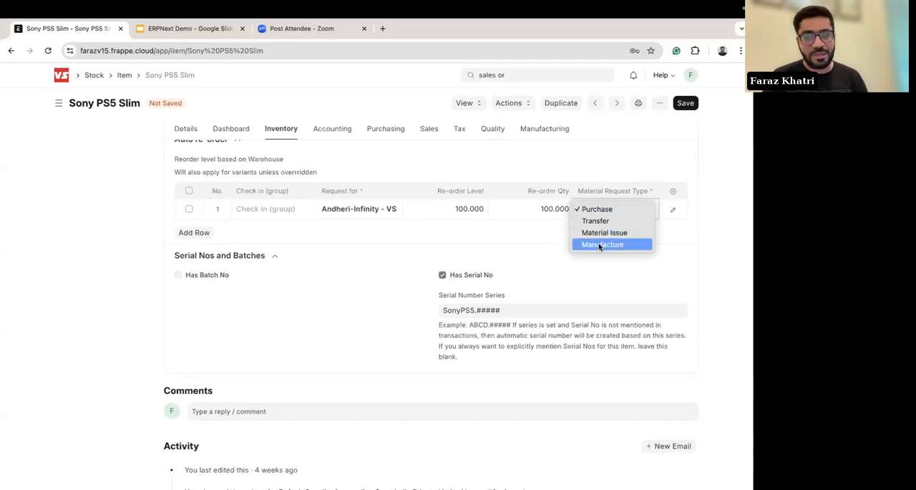
{"action": "left_click", "coordinate": [538, 241]}
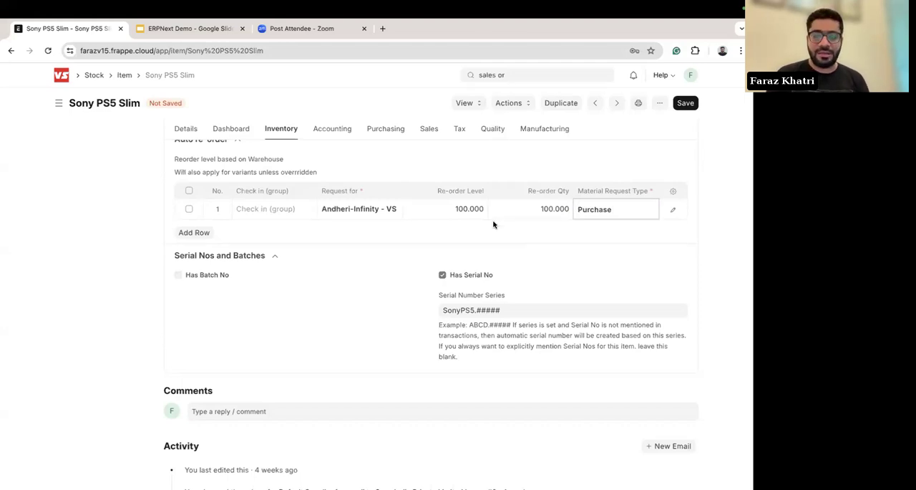
{"action": "scroll", "coordinate": [546, 227], "scroll_direction": "up", "scroll_amount": 1}
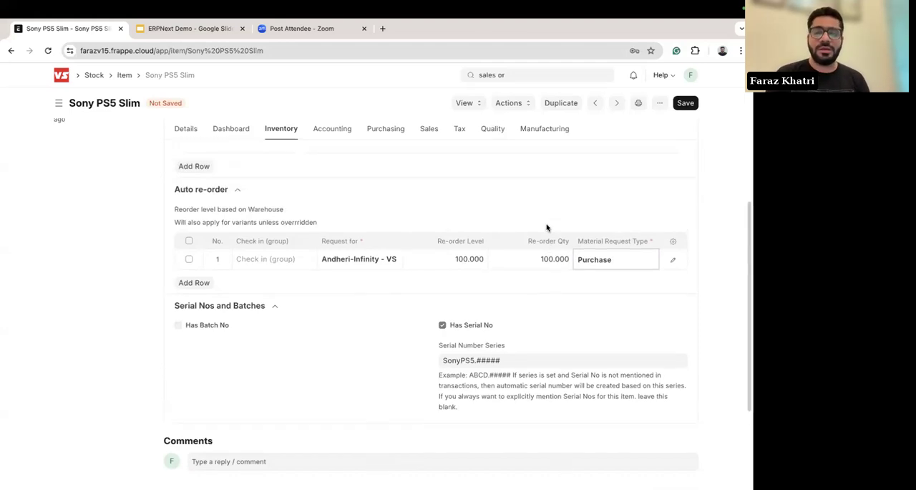
{"action": "scroll", "coordinate": [546, 227], "scroll_direction": "up", "scroll_amount": 1}
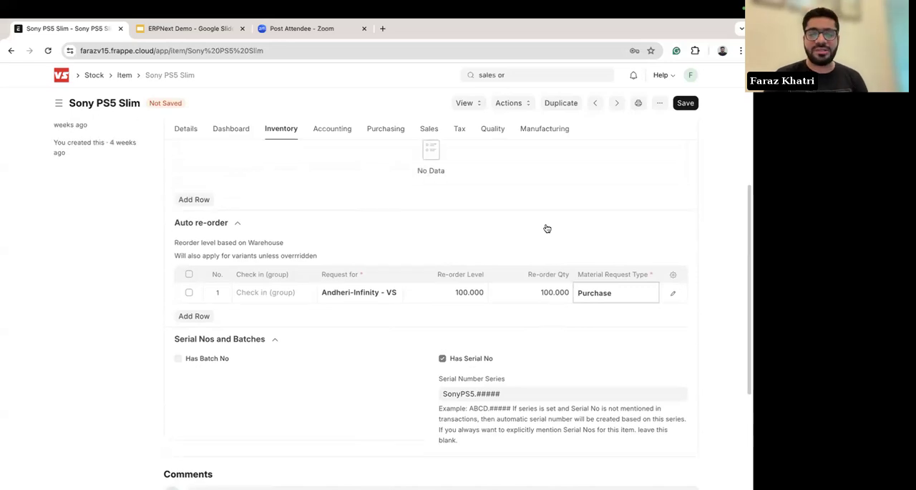
Step: Save the Sony PS5 Slim item with its auto re-order settings and go back to the Home workspace
{"action": "scroll", "coordinate": [418, 239], "scroll_direction": "up", "scroll_amount": 5}
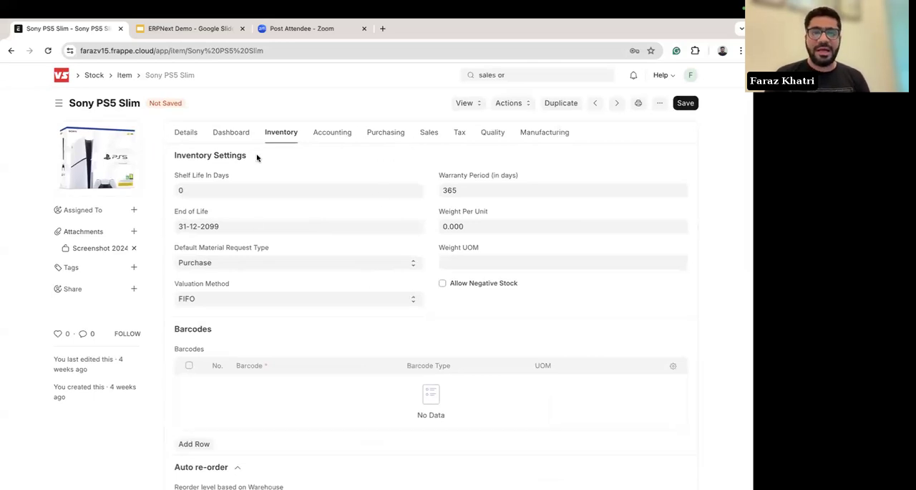
{"action": "left_click", "coordinate": [685, 102]}
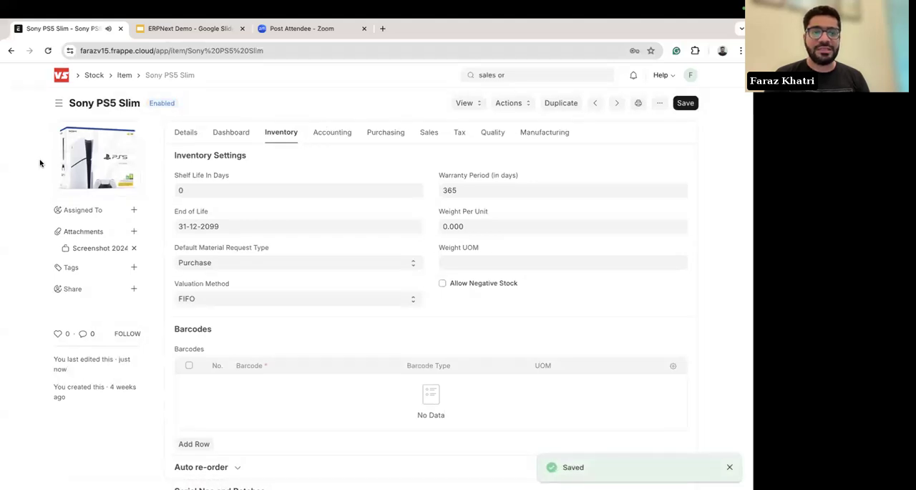
{"action": "left_click", "coordinate": [58, 77]}
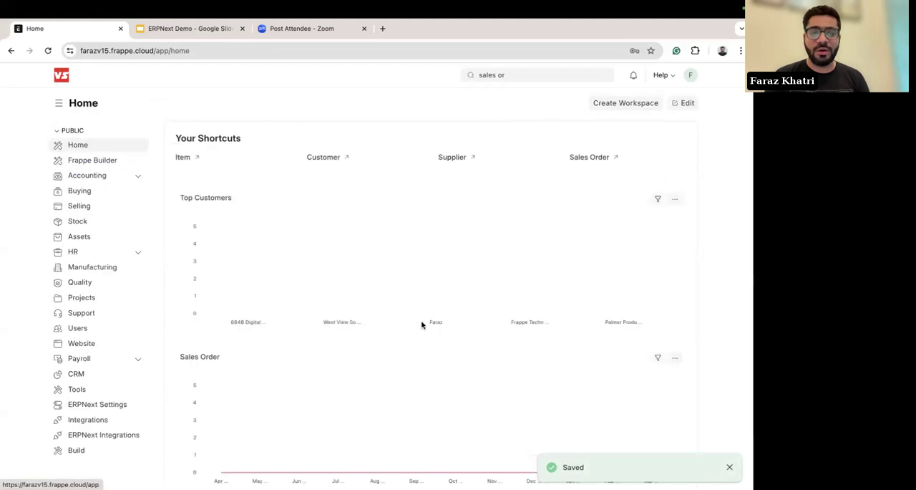
{"action": "scroll", "coordinate": [310, 276], "scroll_direction": "down", "scroll_amount": 1}
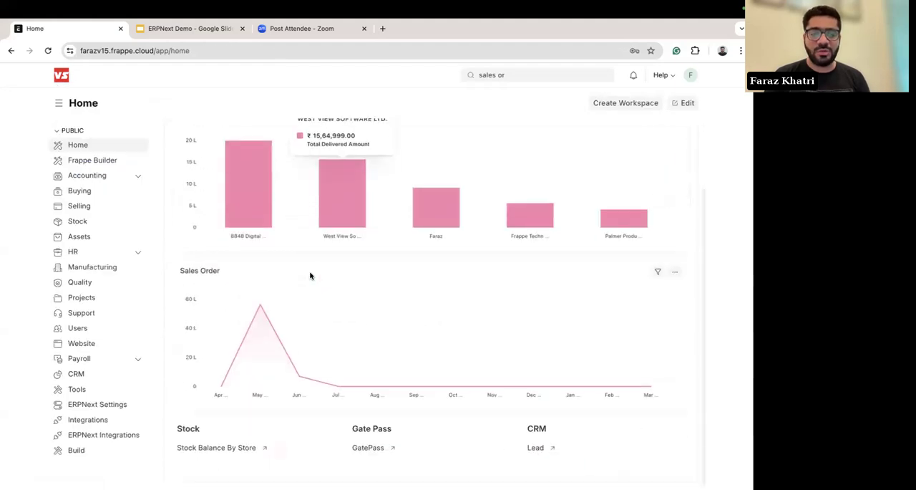
{"action": "scroll", "coordinate": [311, 272], "scroll_direction": "up", "scroll_amount": 1}
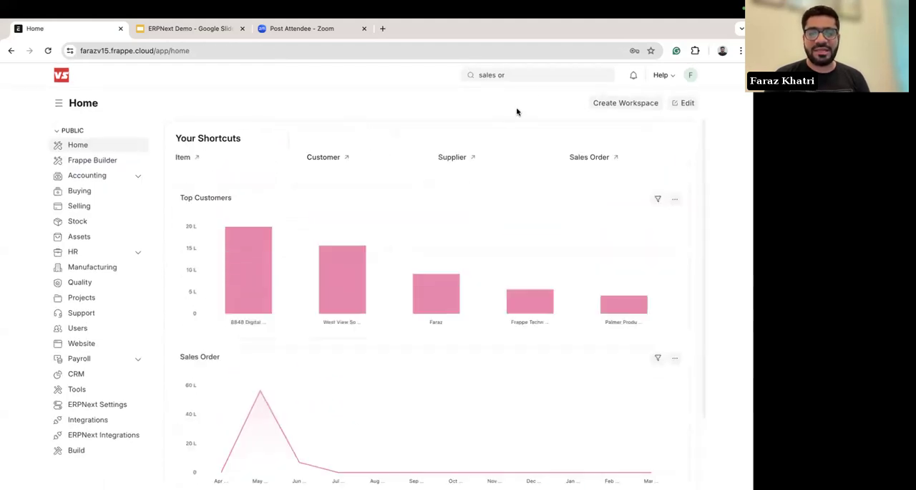
Step: Open the most recently updated Frappe Technologies order from the Sales Order list
{"action": "left_click", "coordinate": [533, 72]}
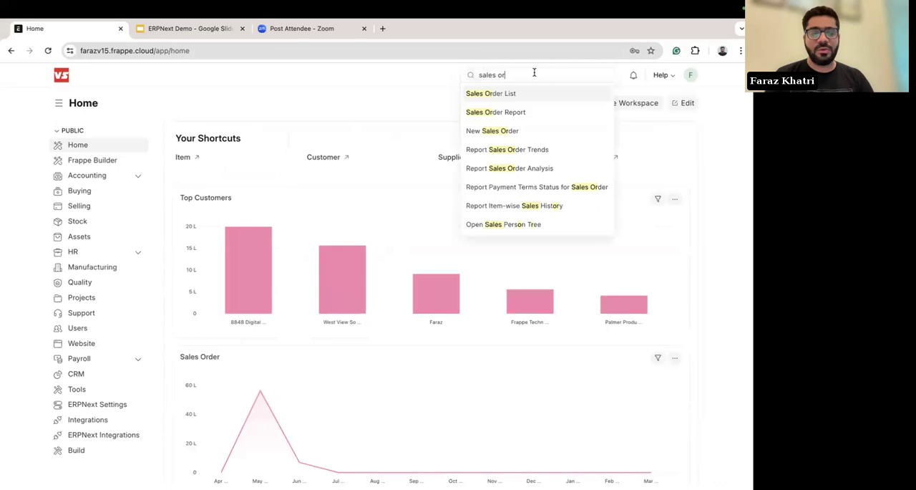
{"action": "left_click", "coordinate": [497, 93]}
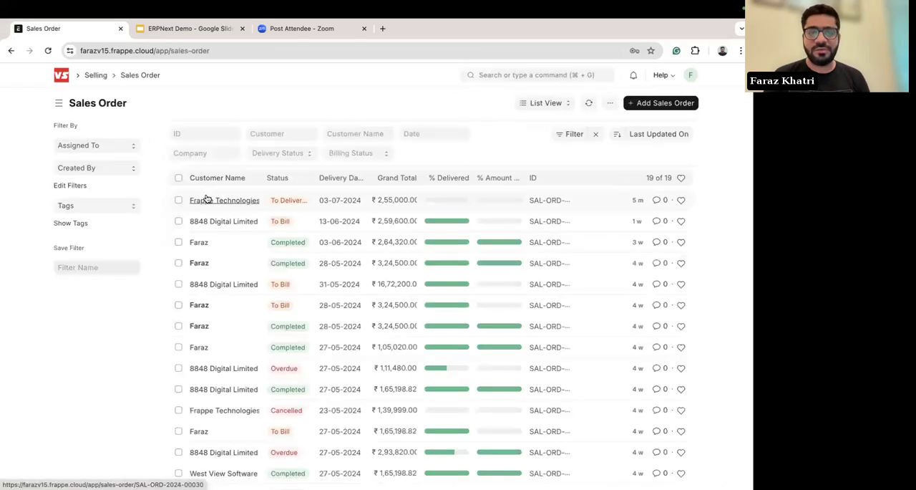
{"action": "left_click", "coordinate": [222, 201]}
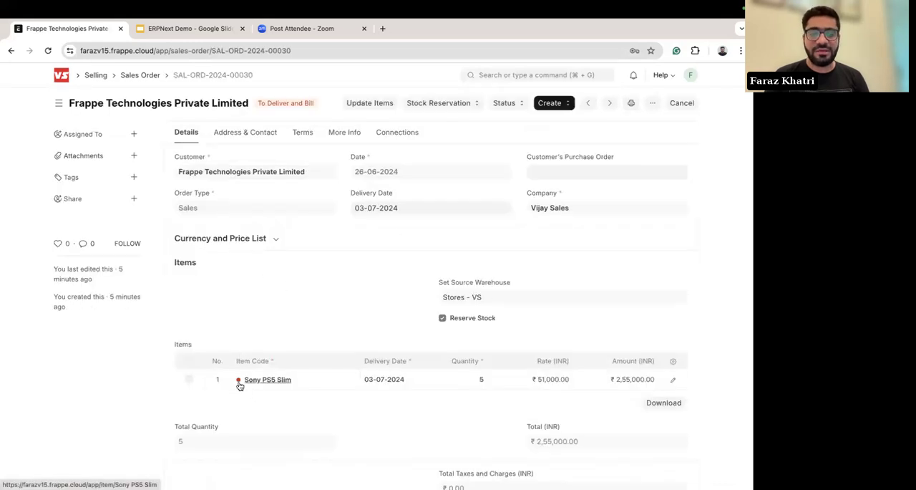
Step: Examine the stock status indicator on the Sony PS5 Slim row of the sales order's items
{"action": "scroll", "coordinate": [241, 385], "scroll_direction": "up", "scroll_amount": 3}
{"action": "scroll", "coordinate": [240, 385], "scroll_direction": "up", "scroll_amount": 2}
{"action": "mouse_move", "coordinate": [237, 380]}
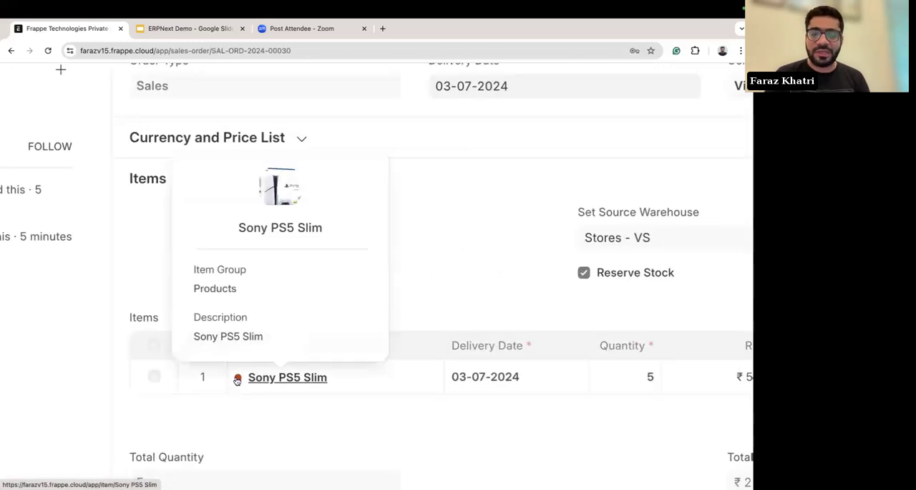
{"action": "scroll", "coordinate": [238, 380], "scroll_direction": "down", "scroll_amount": 5}
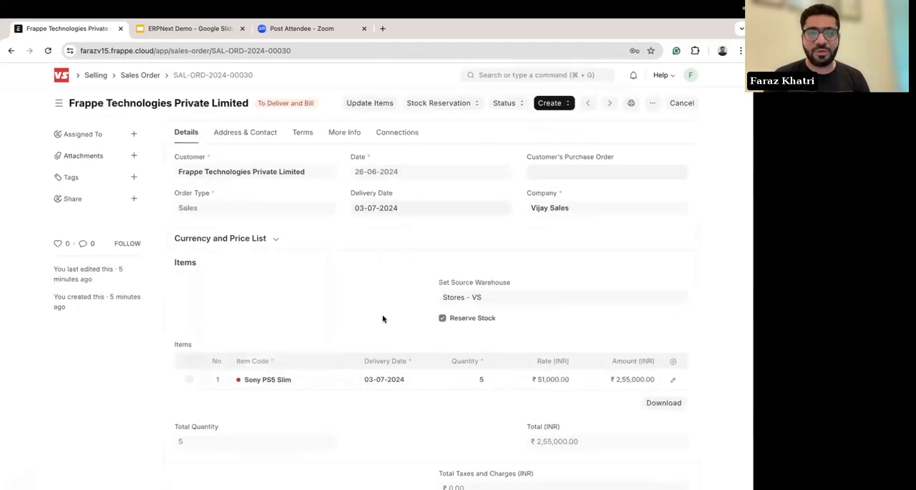
{"action": "scroll", "coordinate": [344, 299], "scroll_direction": "down", "scroll_amount": 3}
{"action": "scroll", "coordinate": [344, 298], "scroll_direction": "up", "scroll_amount": 3}
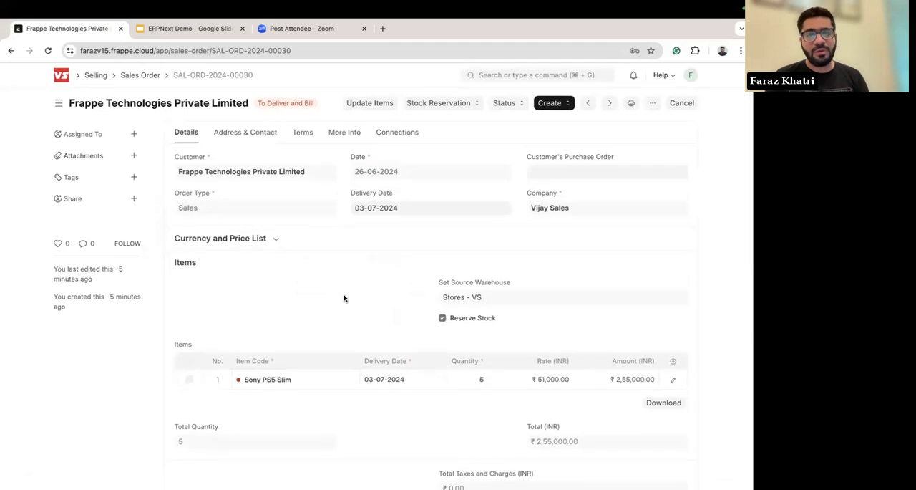
Step: Create a purchase order from the sales order for the Sony PS5 Slim, supplied by Sony India Private Limited
{"action": "left_click", "coordinate": [552, 103]}
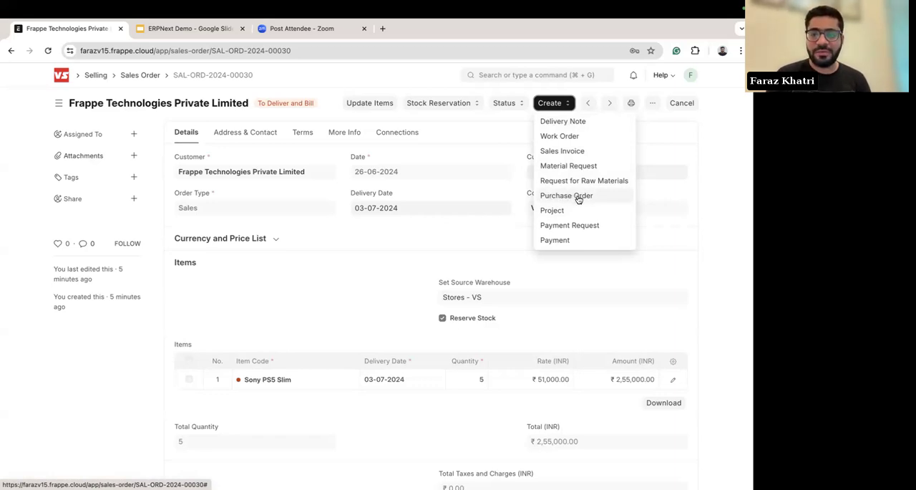
{"action": "left_click", "coordinate": [579, 199]}
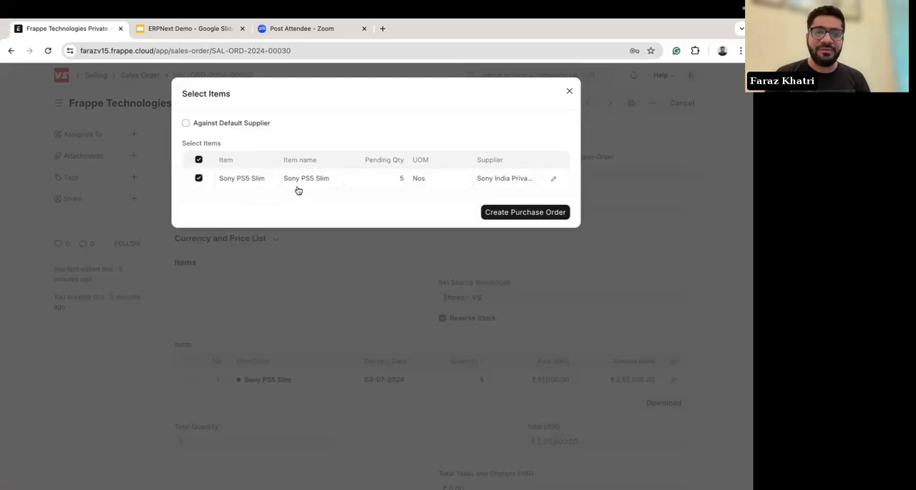
{"action": "left_click", "coordinate": [518, 213]}
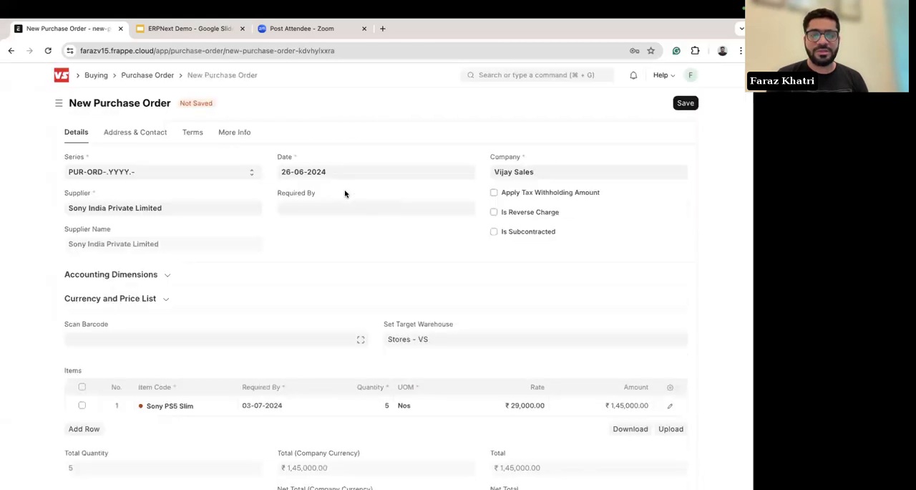
Step: Review the new purchase order's item rate, price list, target warehouse and purchase taxes template
{"action": "scroll", "coordinate": [262, 238], "scroll_direction": "down", "scroll_amount": 2}
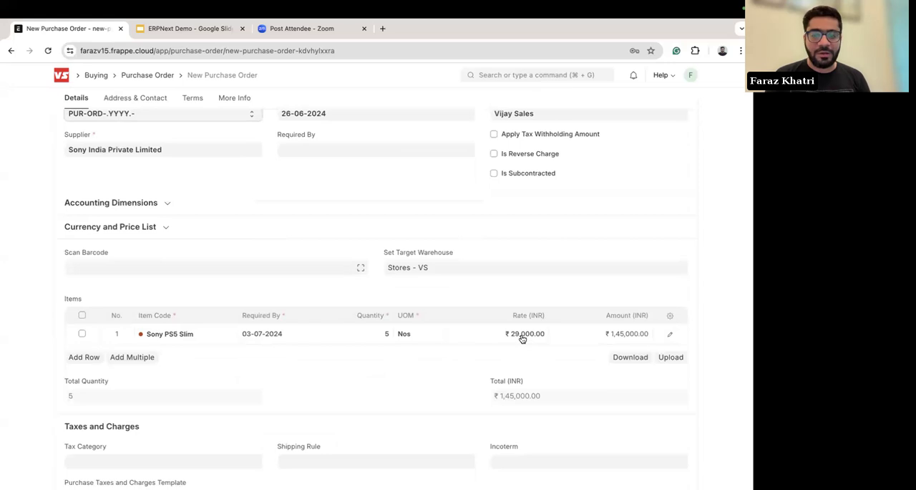
{"action": "left_click", "coordinate": [152, 233]}
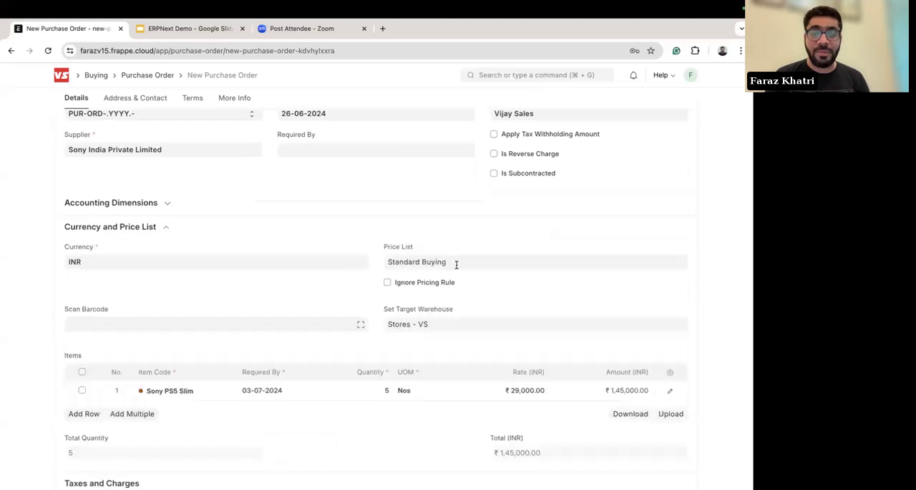
{"action": "scroll", "coordinate": [276, 261], "scroll_direction": "down", "scroll_amount": 7}
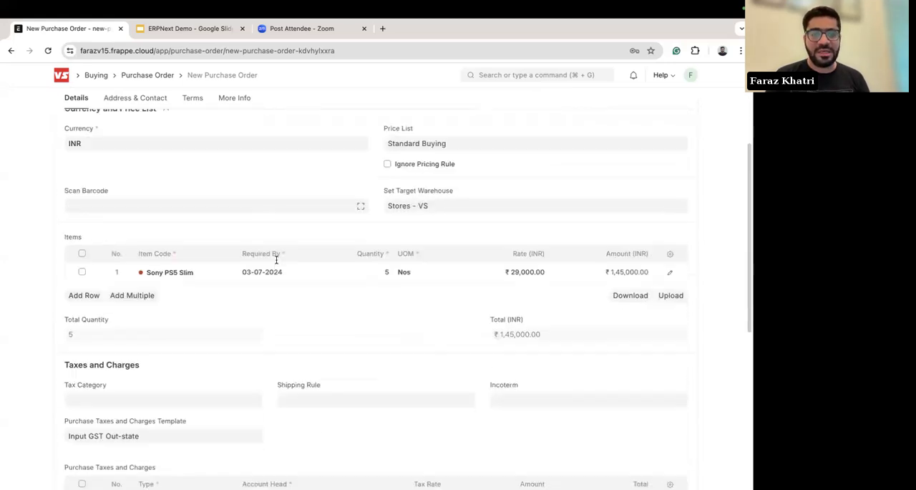
{"action": "scroll", "coordinate": [276, 261], "scroll_direction": "down", "scroll_amount": 2}
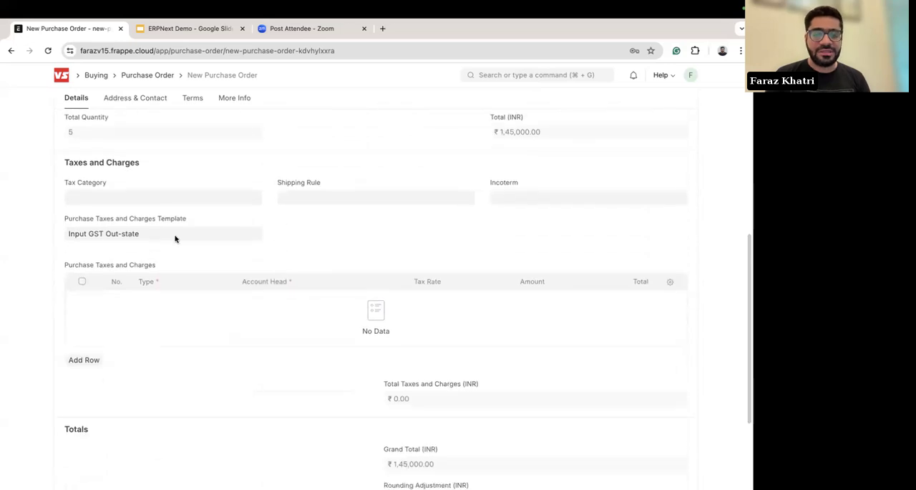
{"action": "scroll", "coordinate": [201, 283], "scroll_direction": "down", "scroll_amount": 3}
{"action": "scroll", "coordinate": [200, 283], "scroll_direction": "up", "scroll_amount": 10}
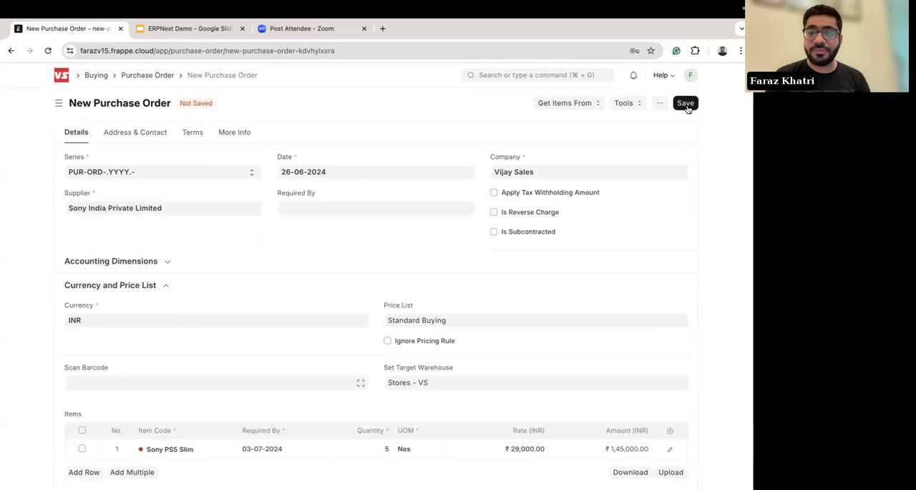
Step: Save the purchase order and submit it permanently
{"action": "left_click", "coordinate": [686, 104]}
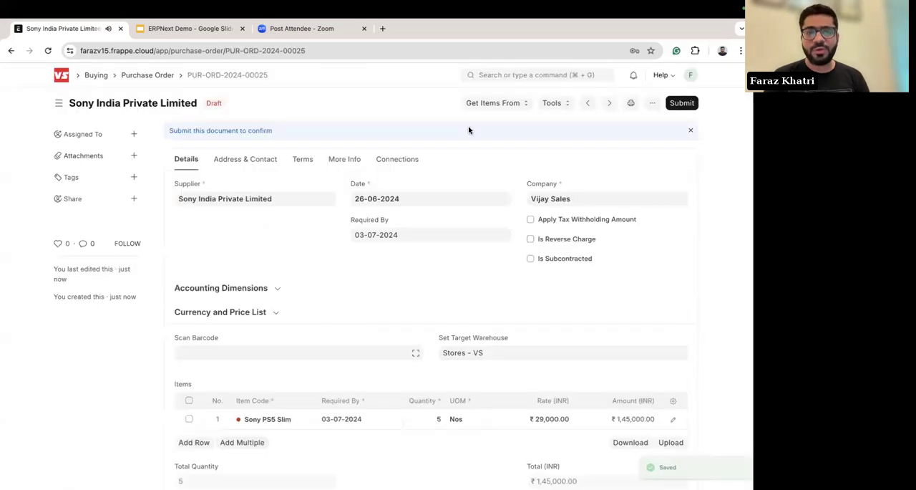
{"action": "left_click", "coordinate": [683, 103]}
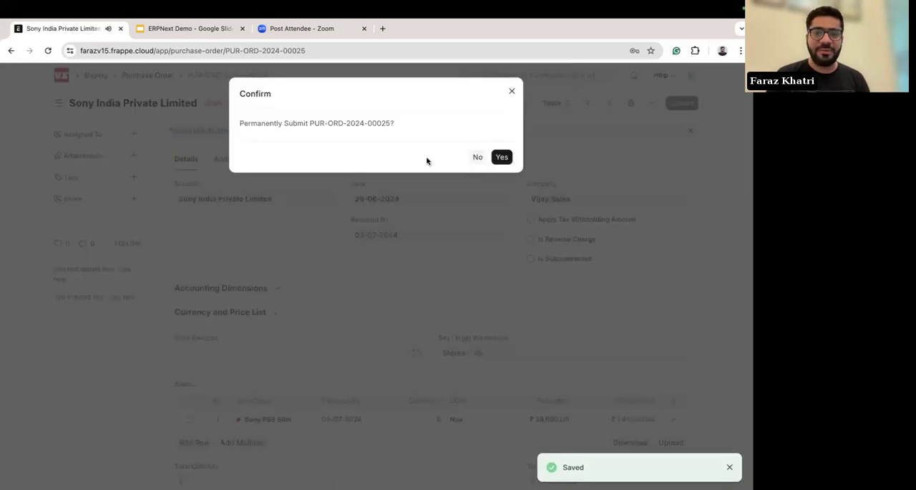
{"action": "left_click", "coordinate": [502, 159]}
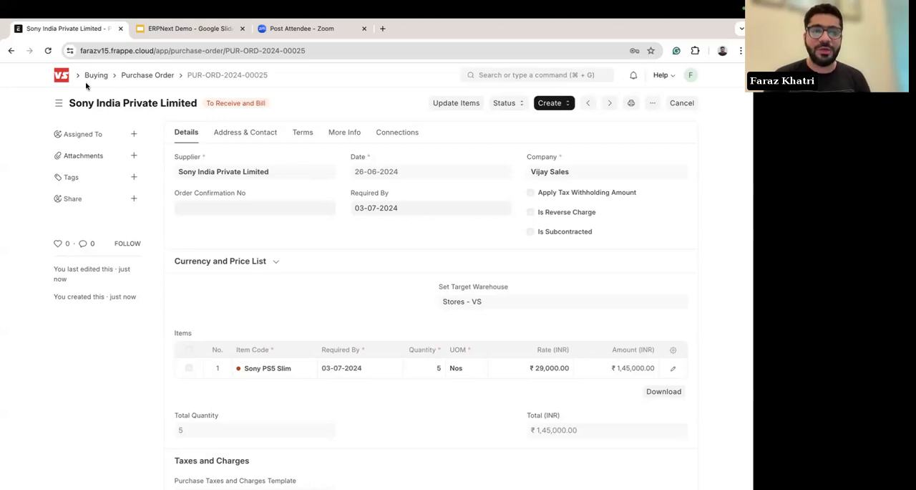
Step: Start a new quotation from the Selling workspace and choose the individual customer it is addressed to
{"action": "left_click", "coordinate": [62, 81]}
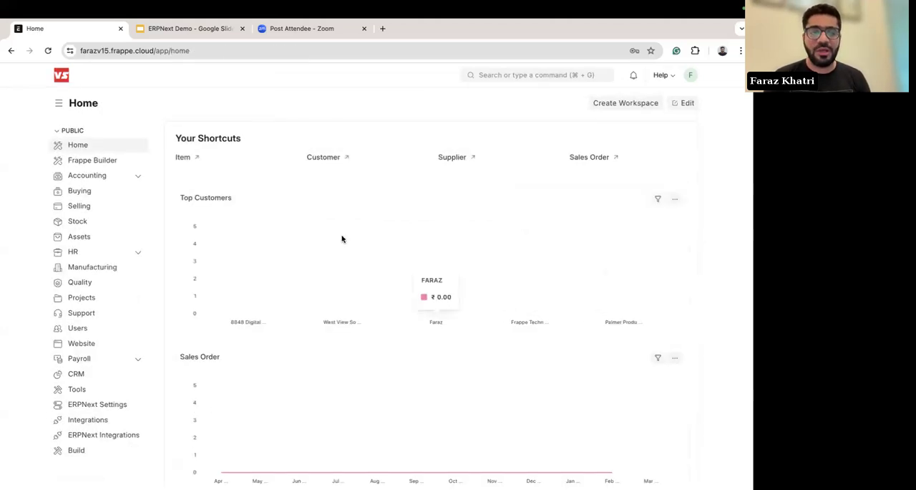
{"action": "left_click", "coordinate": [86, 206]}
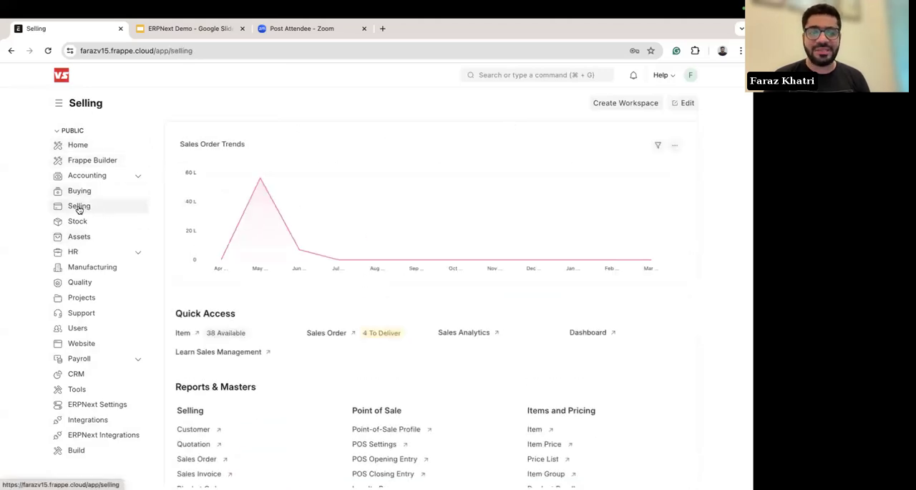
{"action": "scroll", "coordinate": [286, 294], "scroll_direction": "down", "scroll_amount": 3}
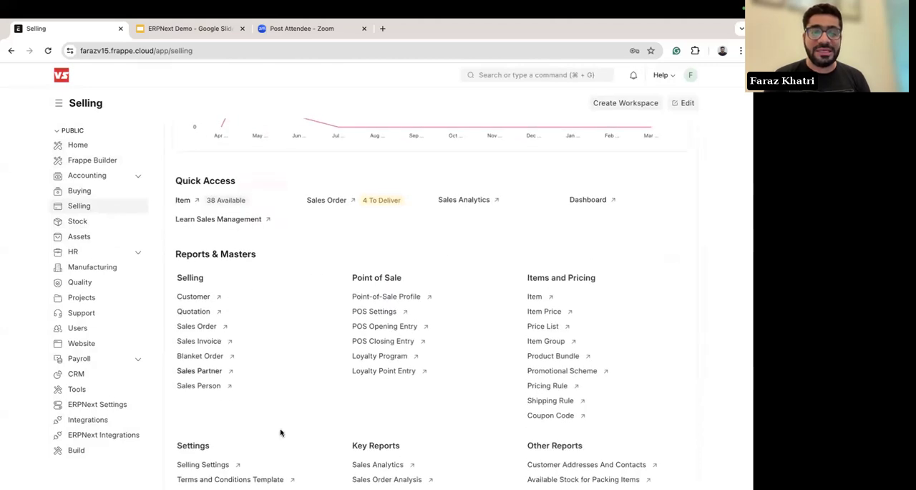
{"action": "left_click", "coordinate": [203, 313]}
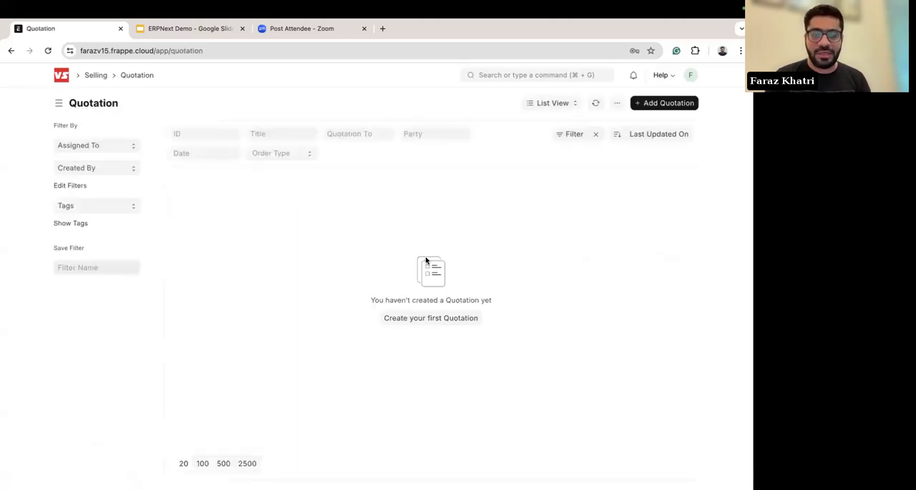
{"action": "left_click", "coordinate": [422, 315]}
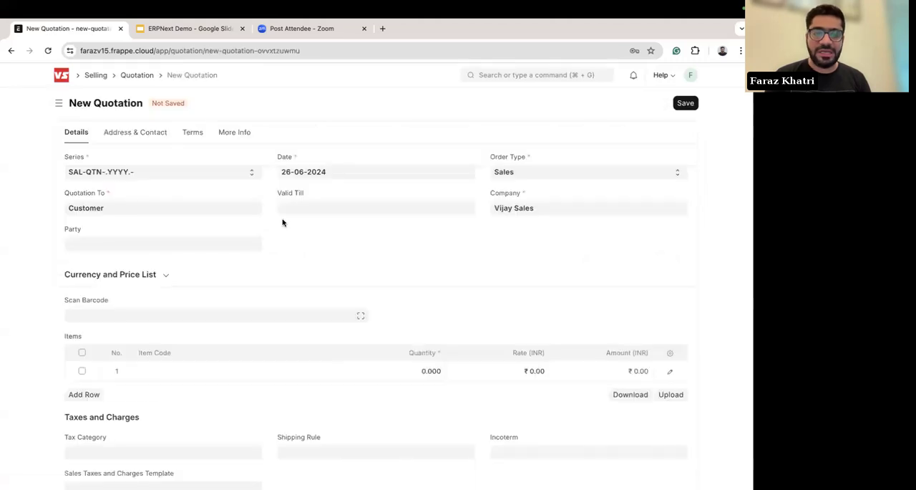
{"action": "left_click", "coordinate": [84, 248]}
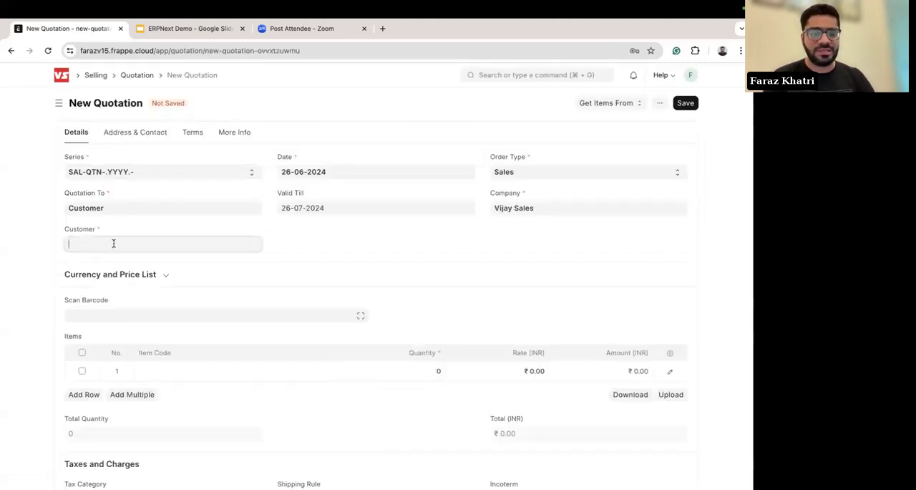
{"action": "left_click", "coordinate": [104, 360]}
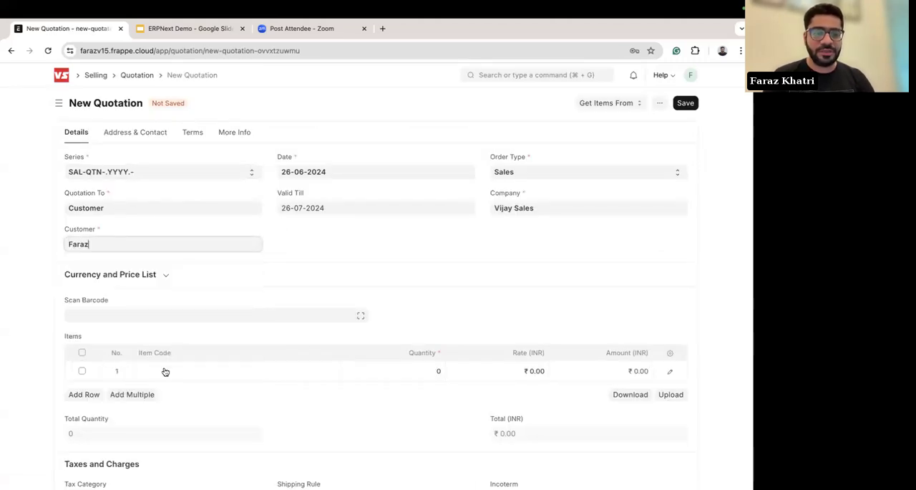
Step: Select MacBook Air-MDT-256gb as the item in the quotation's first row
{"action": "scroll", "coordinate": [206, 393], "scroll_direction": "down", "scroll_amount": 2}
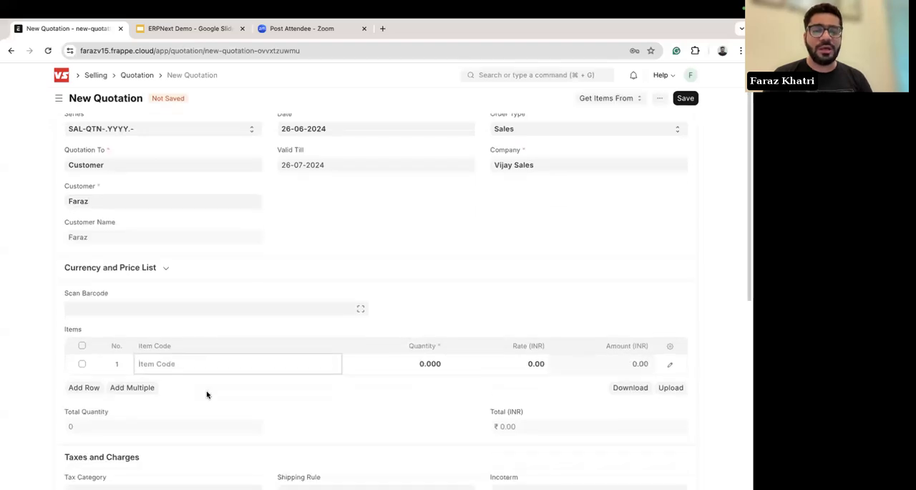
{"action": "left_click", "coordinate": [174, 335]}
{"action": "scroll", "coordinate": [213, 374], "scroll_direction": "down", "scroll_amount": 2}
{"action": "scroll", "coordinate": [212, 374], "scroll_direction": "down", "scroll_amount": 3}
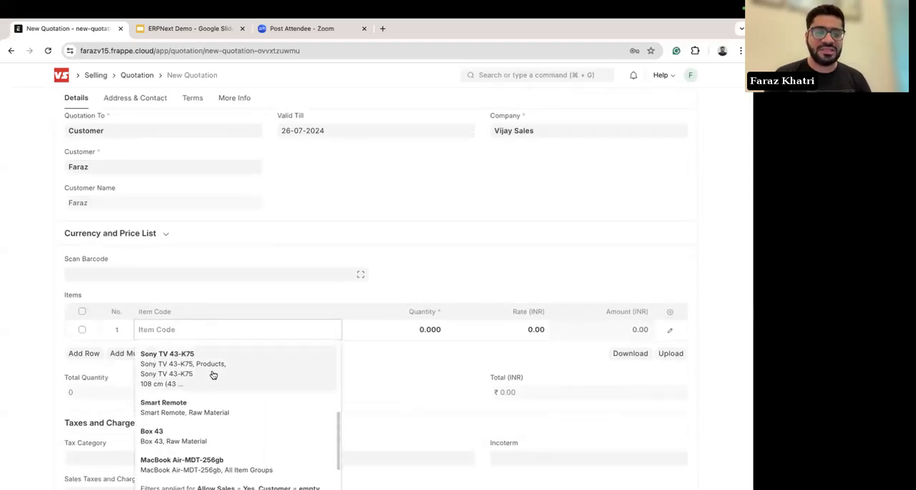
{"action": "scroll", "coordinate": [205, 422], "scroll_direction": "down", "scroll_amount": 2}
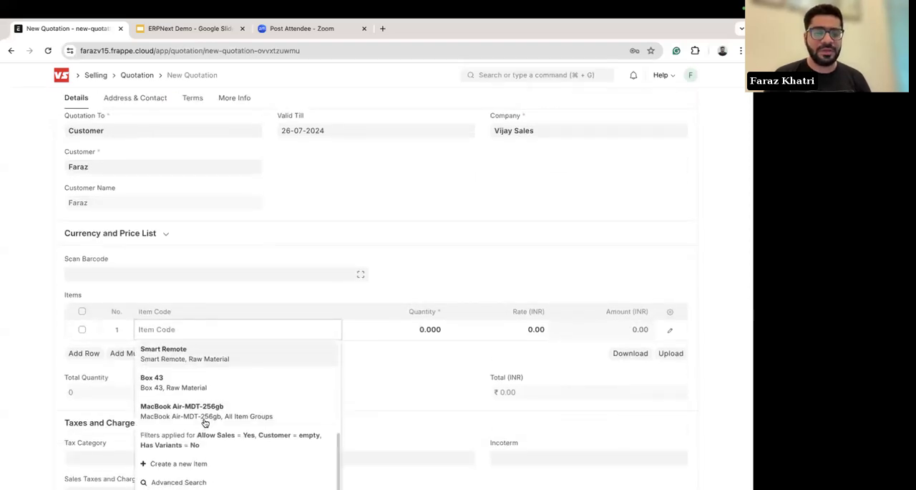
{"action": "left_click", "coordinate": [167, 408]}
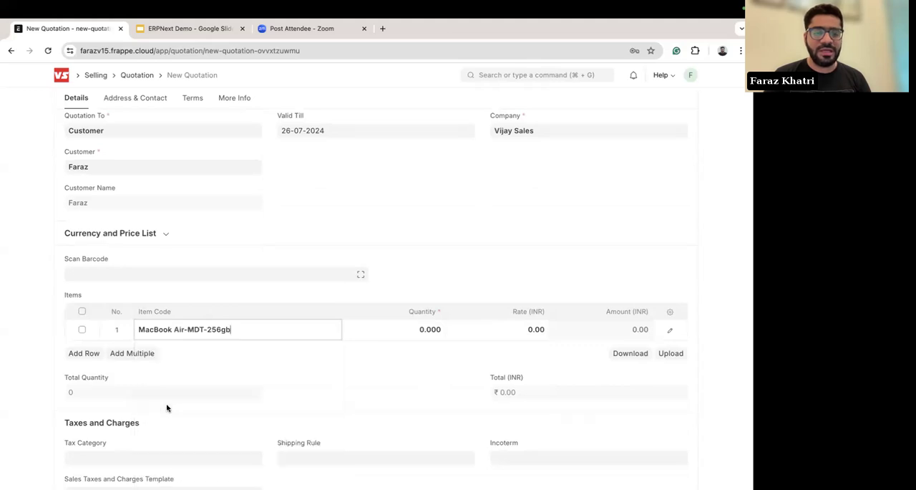
Step: Set the MacBook Air row's quantity to 10 and look over the rest of the quotation
{"action": "left_click", "coordinate": [426, 331]}
{"action": "key", "text": "BackSpace"}
{"action": "type", "text": "1"}
{"action": "left_click", "coordinate": [462, 358]}
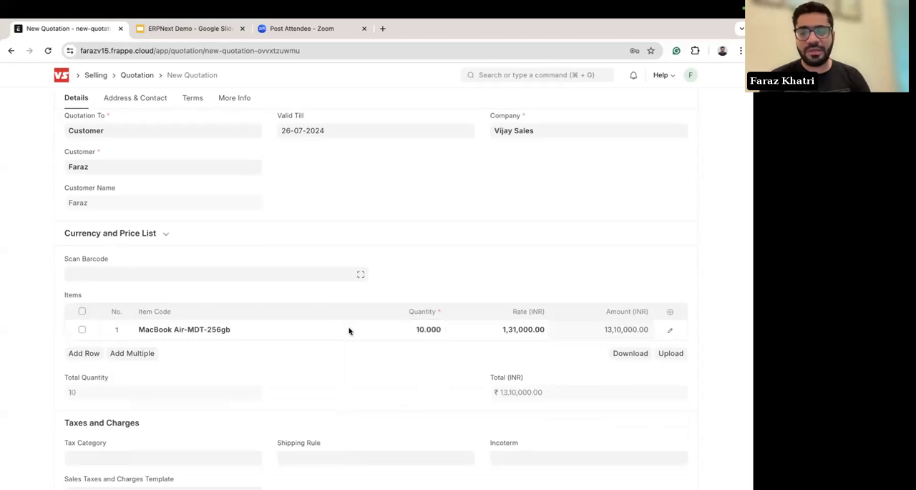
{"action": "scroll", "coordinate": [348, 327], "scroll_direction": "down", "scroll_amount": 2}
{"action": "scroll", "coordinate": [374, 305], "scroll_direction": "down", "scroll_amount": 2}
{"action": "scroll", "coordinate": [374, 305], "scroll_direction": "up", "scroll_amount": 5}
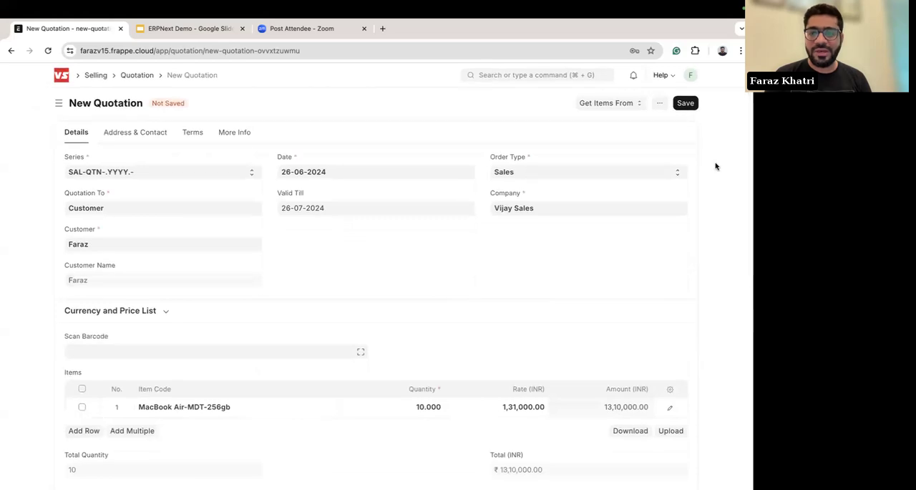
Step: Save the quotation and submit it permanently
{"action": "left_click", "coordinate": [690, 103]}
{"action": "left_click", "coordinate": [667, 105]}
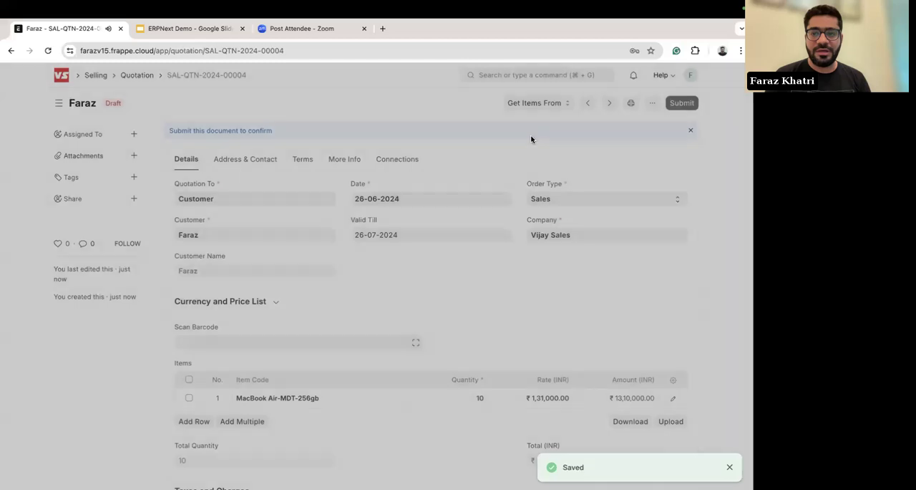
{"action": "left_click", "coordinate": [502, 156]}
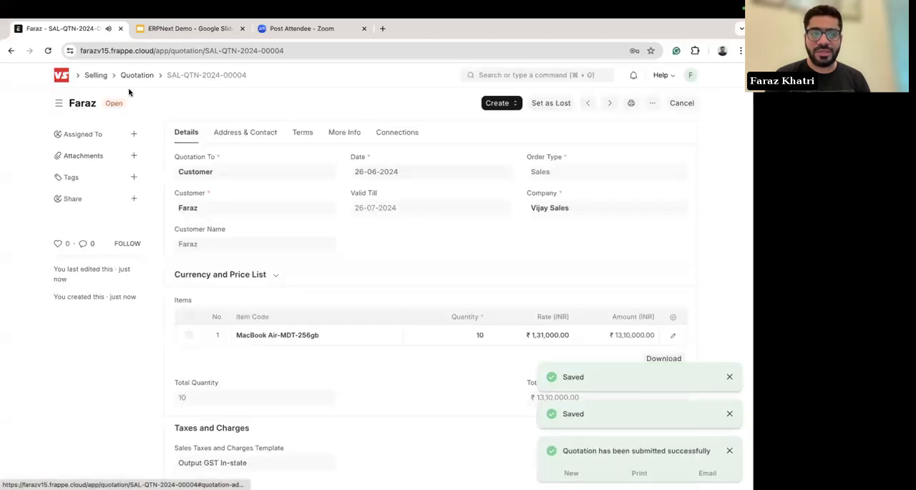
Step: Preview the submitted quotation's print layout and return to the quotation
{"action": "left_click", "coordinate": [631, 105]}
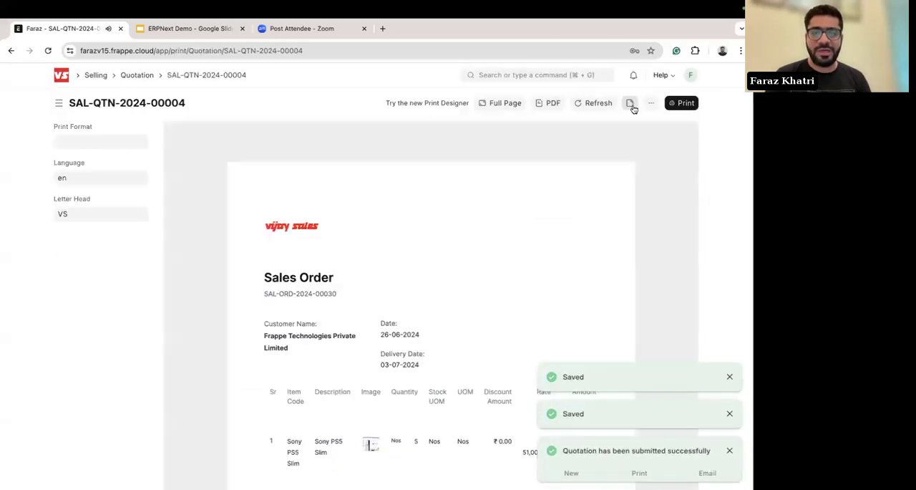
{"action": "scroll", "coordinate": [413, 320], "scroll_direction": "down", "scroll_amount": 2}
{"action": "scroll", "coordinate": [378, 308], "scroll_direction": "down", "scroll_amount": 5}
{"action": "scroll", "coordinate": [378, 308], "scroll_direction": "up", "scroll_amount": 5}
{"action": "scroll", "coordinate": [378, 309], "scroll_direction": "up", "scroll_amount": 3}
{"action": "scroll", "coordinate": [103, 338], "scroll_direction": "left", "scroll_amount": 3}
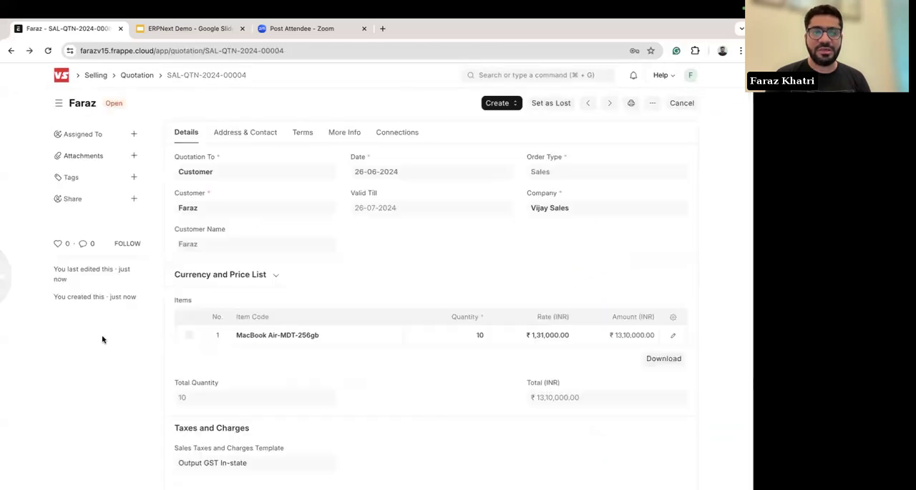
Step: Post the comment "Quote is done" on the quotation, mentioning the colleague responsible
{"action": "scroll", "coordinate": [374, 347], "scroll_direction": "down", "scroll_amount": 2}
{"action": "scroll", "coordinate": [374, 348], "scroll_direction": "down", "scroll_amount": 10}
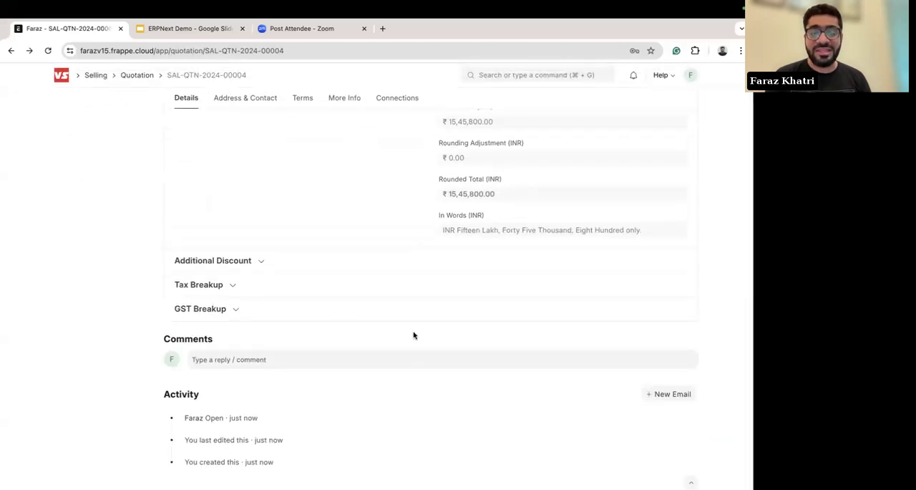
{"action": "scroll", "coordinate": [363, 288], "scroll_direction": "up", "scroll_amount": 10}
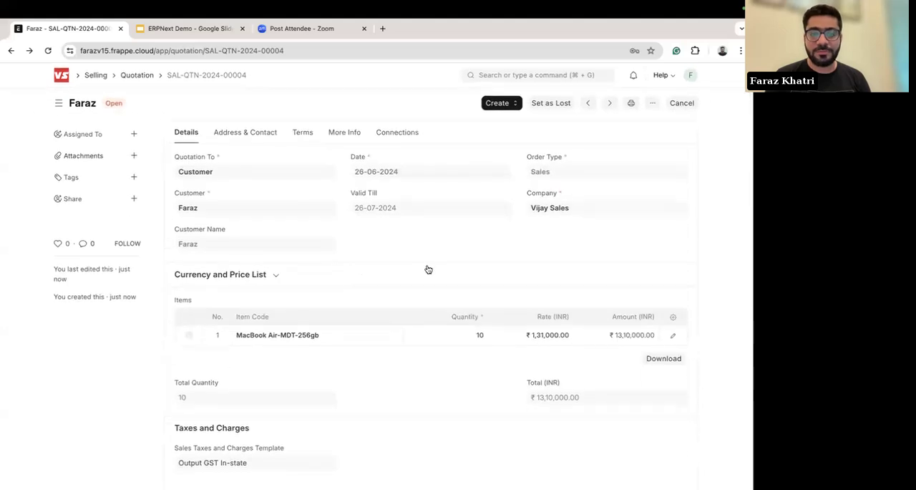
{"action": "scroll", "coordinate": [310, 235], "scroll_direction": "down", "scroll_amount": 10}
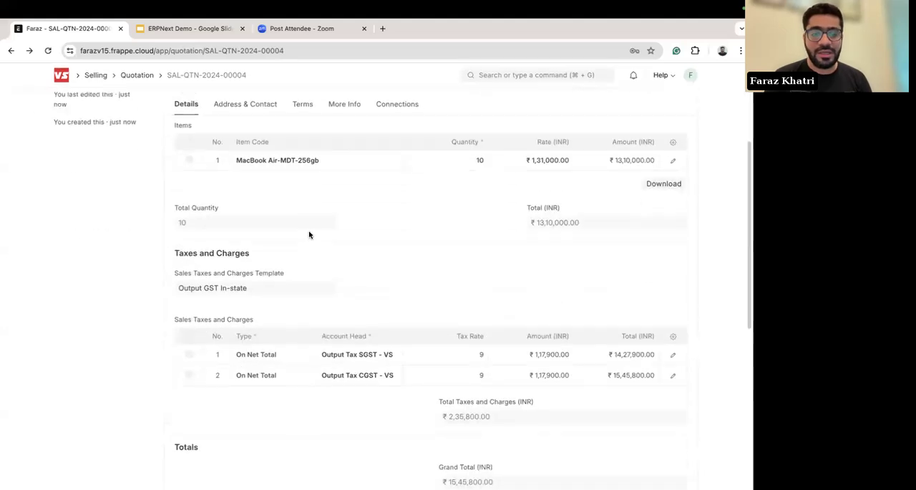
{"action": "left_click", "coordinate": [236, 367]}
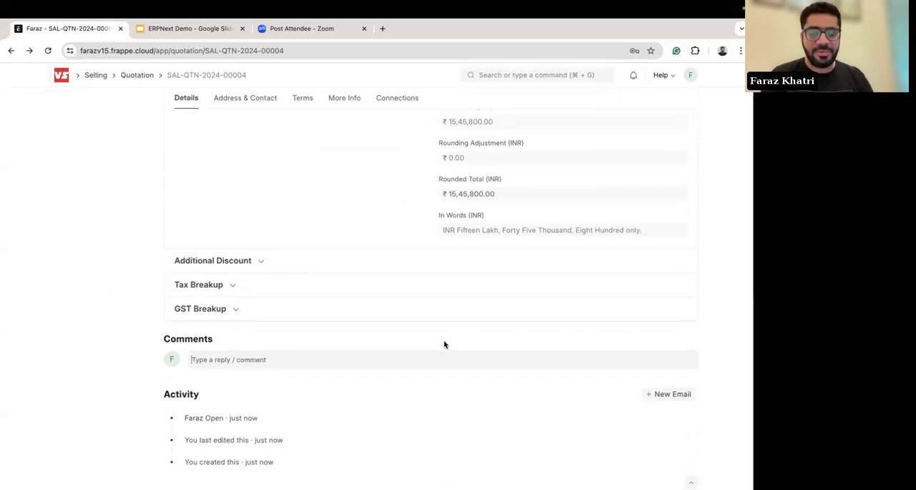
{"action": "type", "text": "@part"}
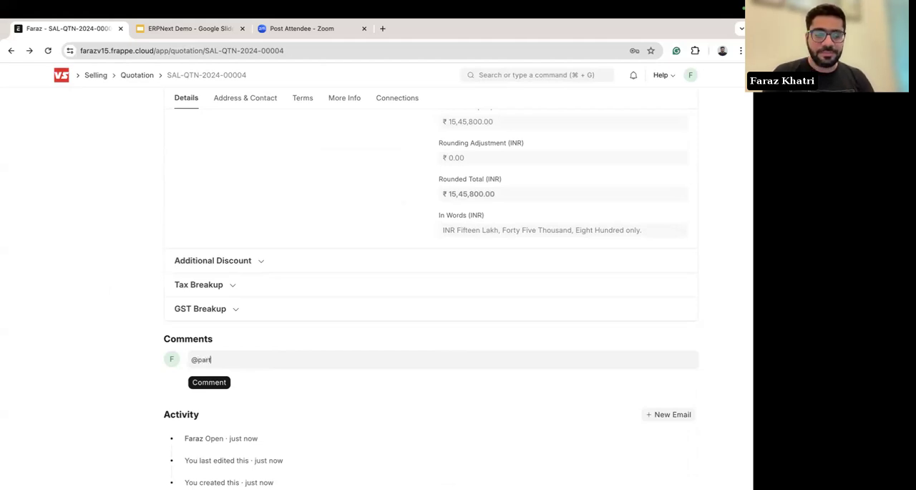
{"action": "type", "text": "h"}
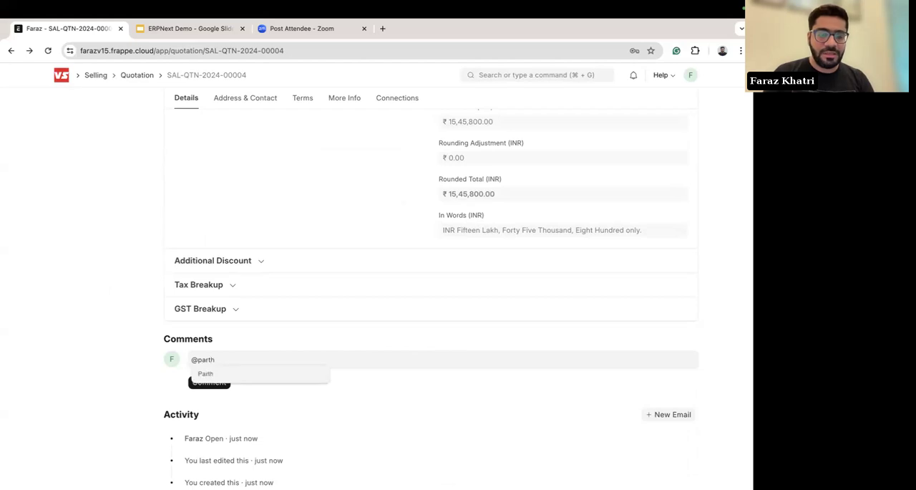
{"action": "left_click", "coordinate": [248, 378]}
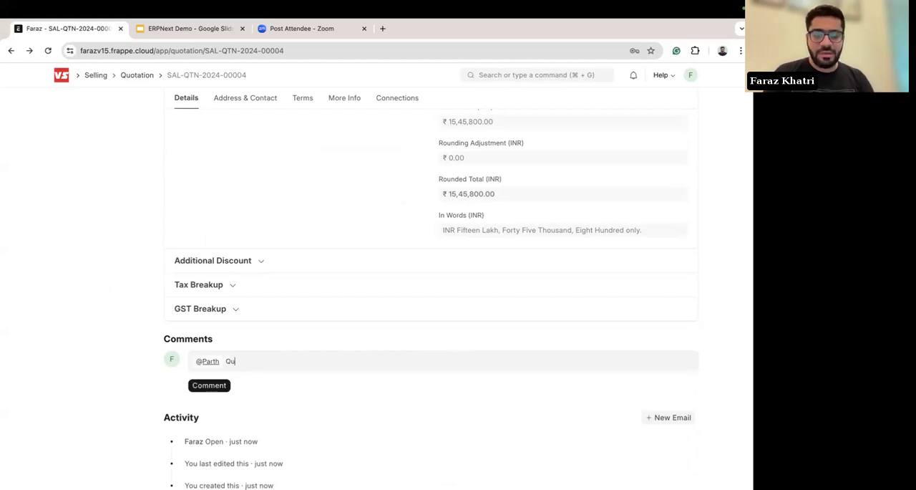
{"action": "type", "text": "Quote is done"}
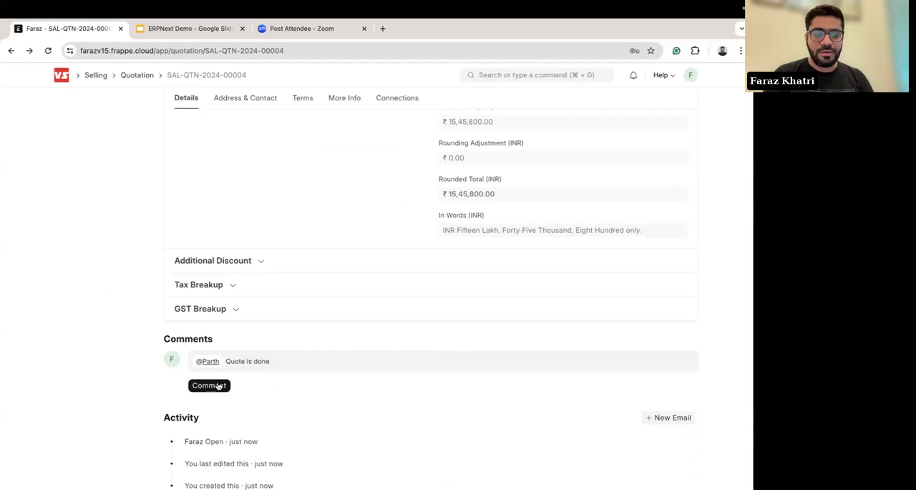
{"action": "left_click", "coordinate": [214, 384]}
{"action": "scroll", "coordinate": [321, 268], "scroll_direction": "down", "scroll_amount": 2}
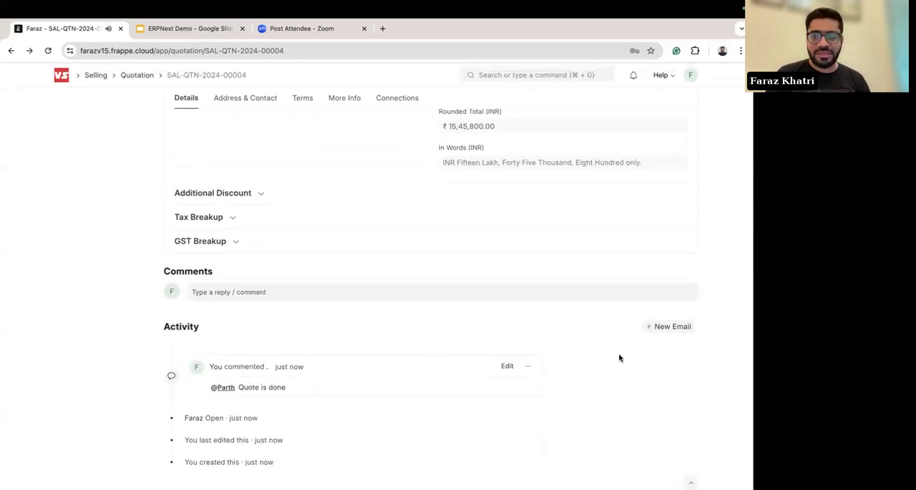
Step: Start a new email from the quotation, look over its recipient, message and attachment options, and close it unsent
{"action": "left_click", "coordinate": [668, 327]}
{"action": "left_click", "coordinate": [204, 137]}
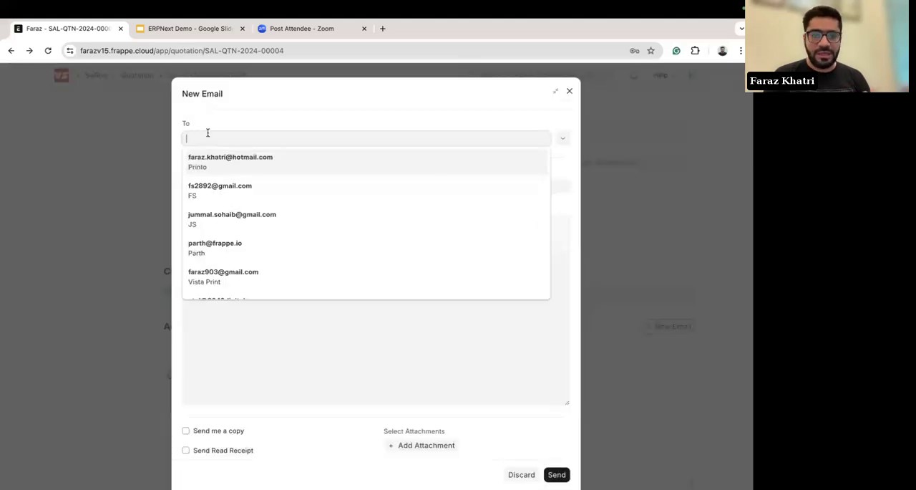
{"action": "left_click", "coordinate": [222, 128]}
{"action": "scroll", "coordinate": [327, 299], "scroll_direction": "down", "scroll_amount": 1}
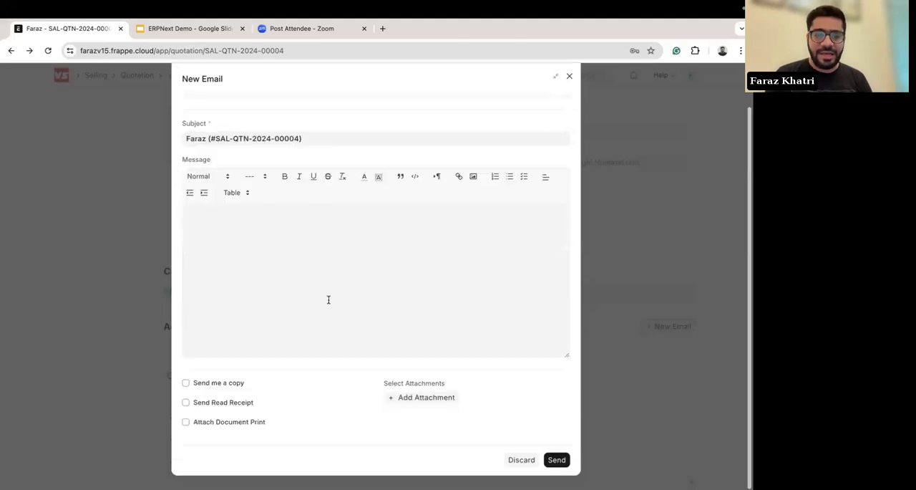
{"action": "scroll", "coordinate": [313, 214], "scroll_direction": "up", "scroll_amount": 1}
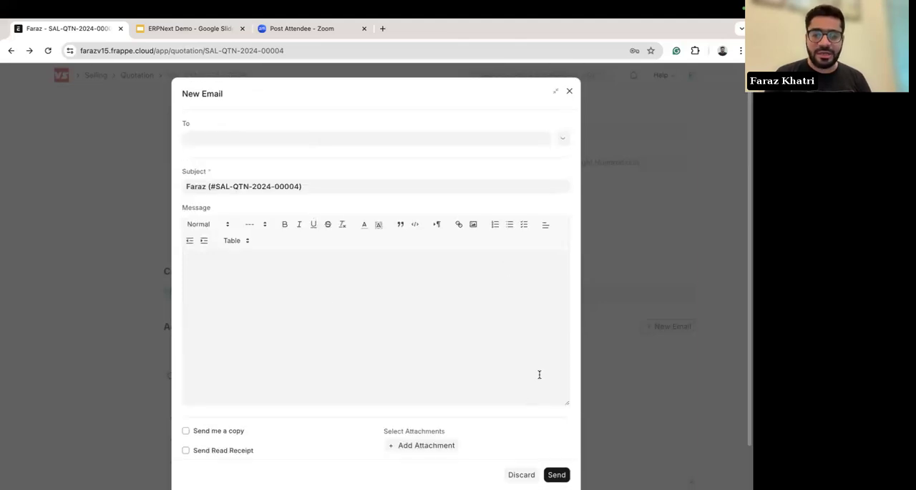
{"action": "left_click", "coordinate": [570, 93]}
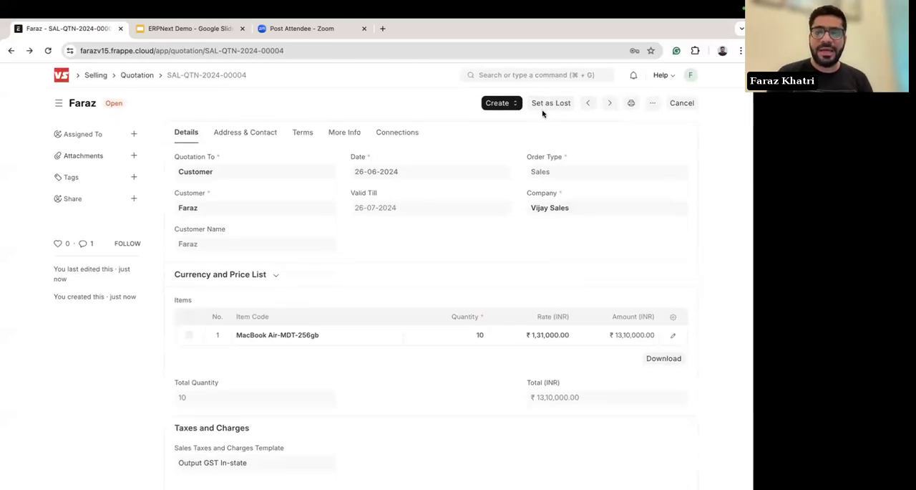
Step: Check which follow-up documents can be created from the quotation
{"action": "left_click", "coordinate": [510, 104]}
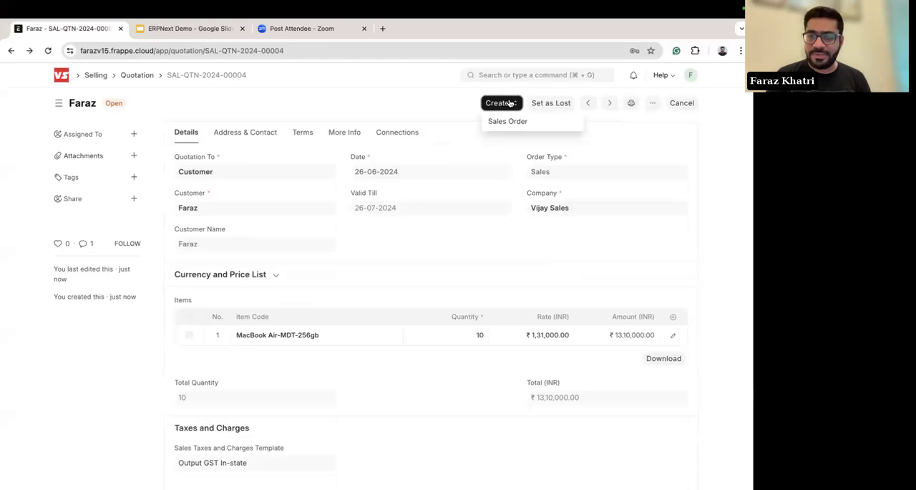
{"action": "left_click", "coordinate": [447, 101]}
{"action": "left_click", "coordinate": [496, 103]}
{"action": "left_click", "coordinate": [439, 115]}
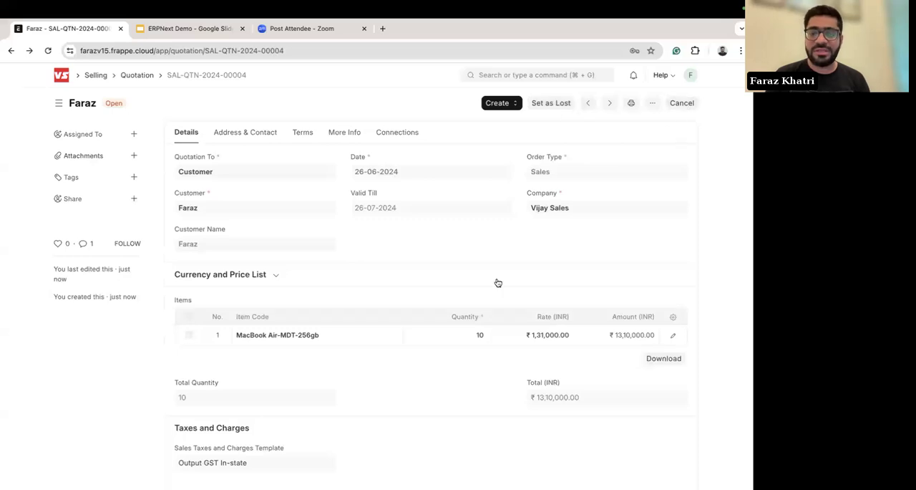
Step: Cancel the submitted quotation permanently
{"action": "scroll", "coordinate": [498, 281], "scroll_direction": "down", "scroll_amount": 1}
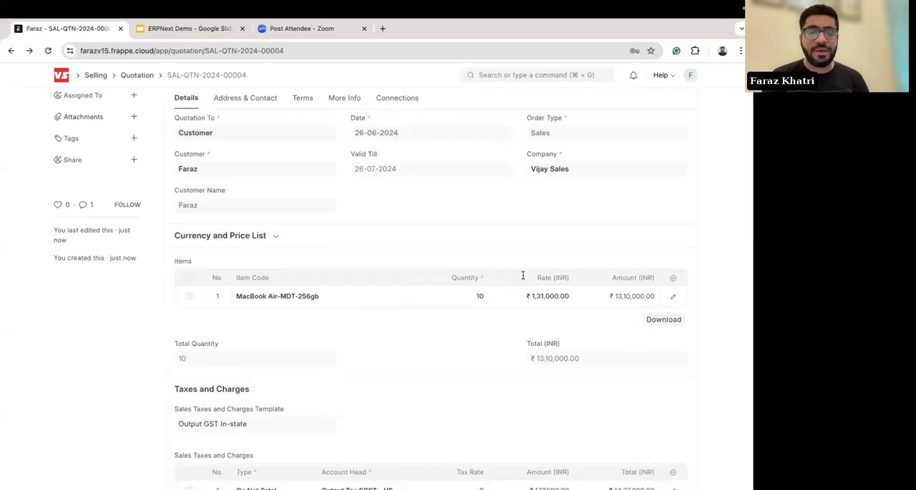
{"action": "scroll", "coordinate": [523, 276], "scroll_direction": "up", "scroll_amount": 1}
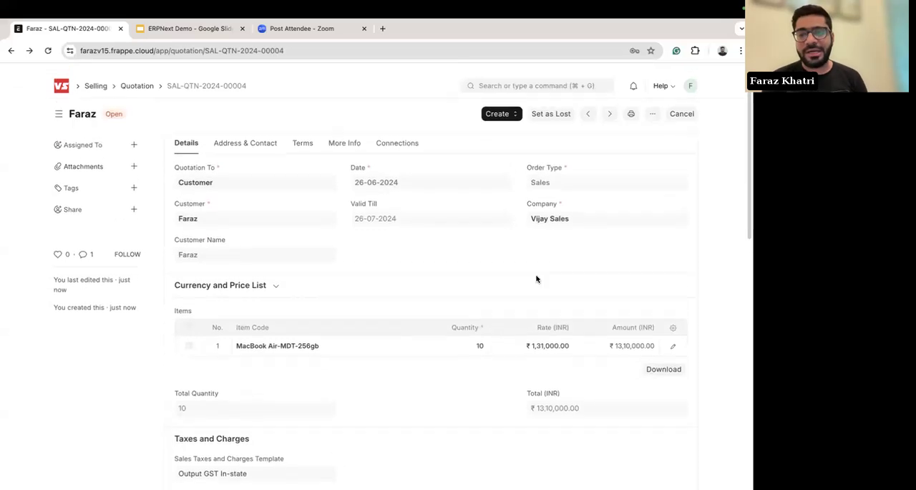
{"action": "left_click", "coordinate": [682, 104]}
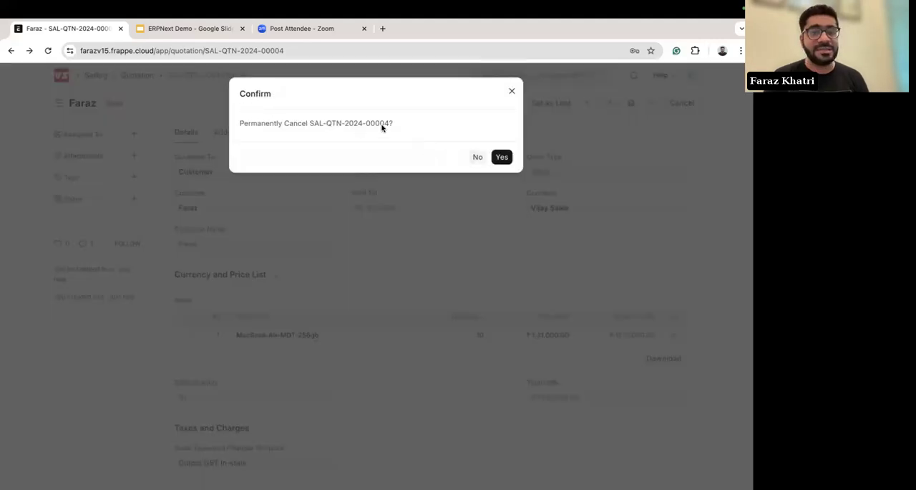
{"action": "left_click", "coordinate": [503, 157]}
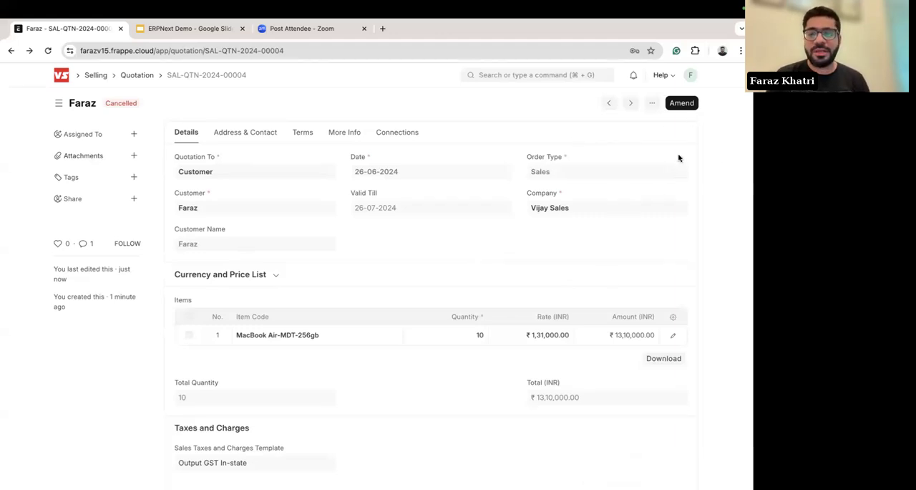
Step: Amend the cancelled quotation and set the MacBook Air row's rate to 1,29,000.00 INR
{"action": "left_click", "coordinate": [681, 103]}
{"action": "left_click", "coordinate": [515, 410]}
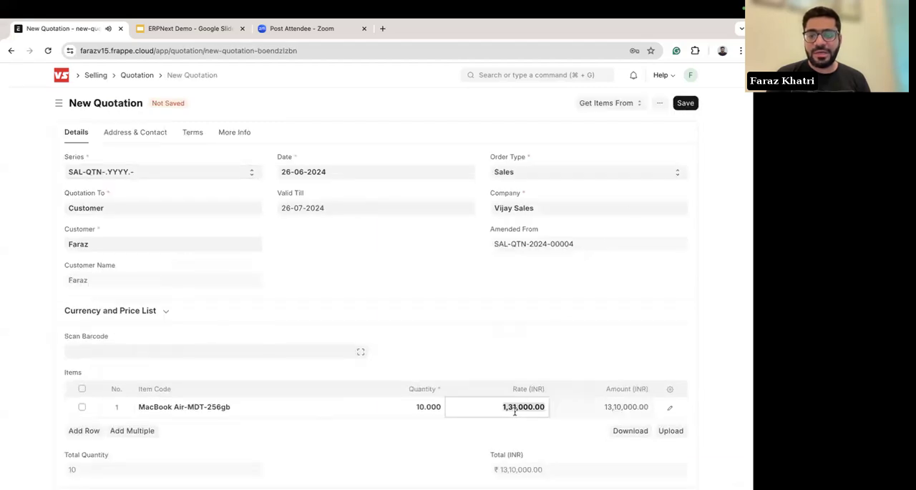
{"action": "key", "text": "BackSpace"}
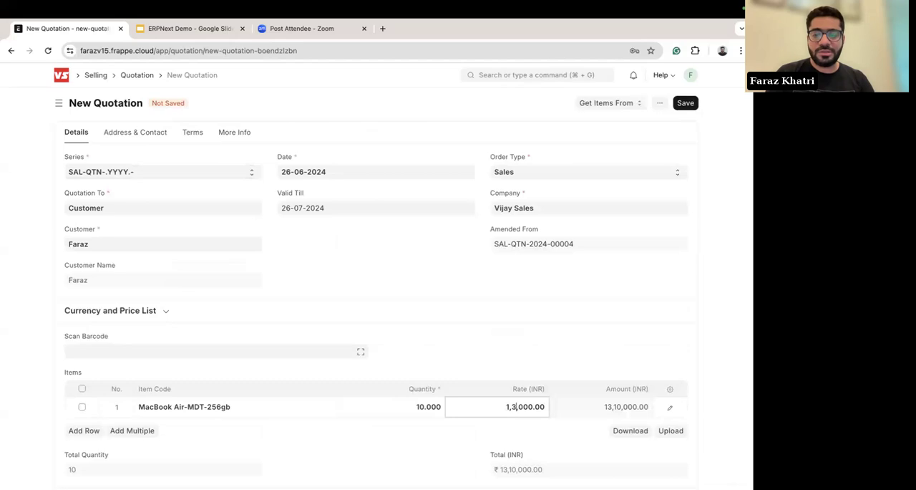
{"action": "type", "text": "29"}
{"action": "left_click", "coordinate": [705, 323]}
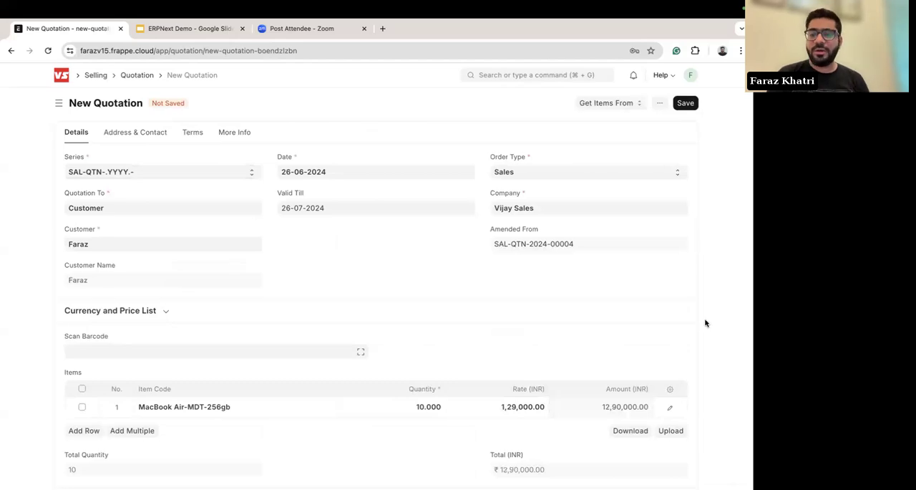
Step: Save the amended quotation, submit it permanently and look over the submitted document
{"action": "left_click", "coordinate": [684, 102]}
{"action": "left_click", "coordinate": [681, 103]}
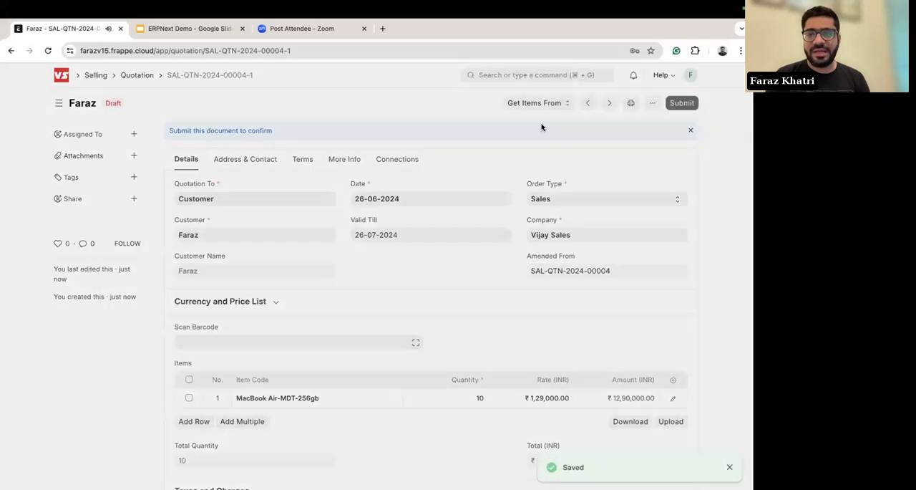
{"action": "left_click", "coordinate": [501, 149]}
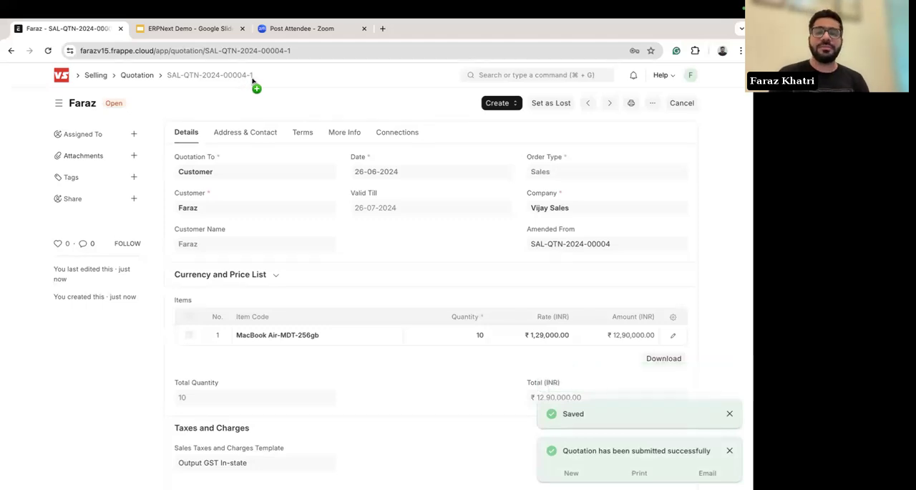
{"action": "scroll", "coordinate": [337, 172], "scroll_direction": "down", "scroll_amount": 10}
{"action": "scroll", "coordinate": [337, 172], "scroll_direction": "up", "scroll_amount": 8}
{"action": "scroll", "coordinate": [337, 172], "scroll_direction": "up", "scroll_amount": 2}
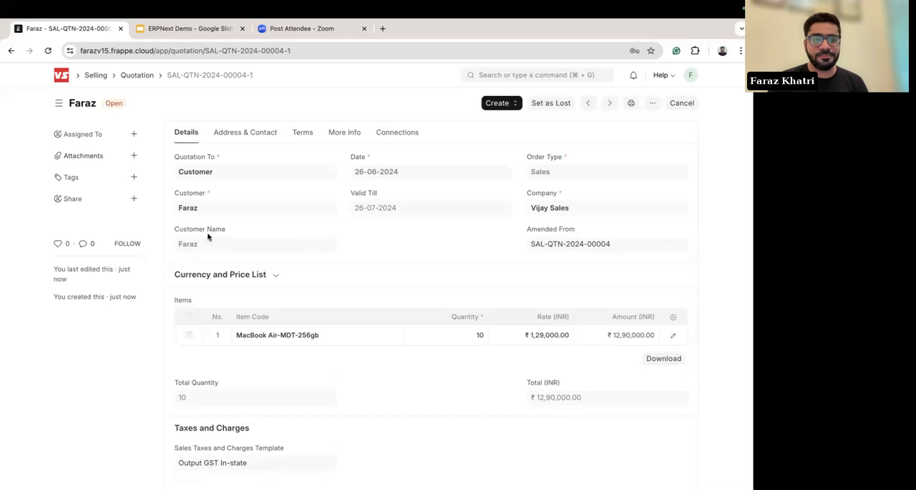
Step: Go back to the home workspace and open the Sales Order list from the Selling workspace
{"action": "left_click", "coordinate": [63, 78]}
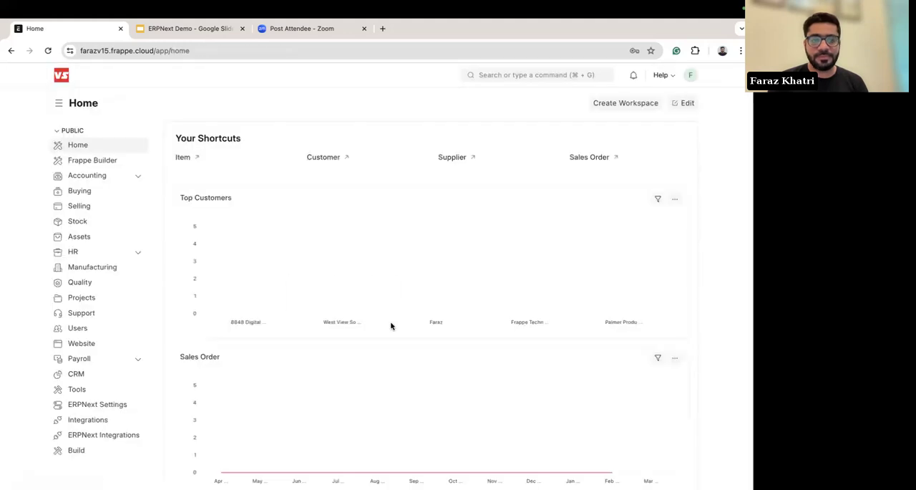
{"action": "scroll", "coordinate": [391, 323], "scroll_direction": "down", "scroll_amount": 3}
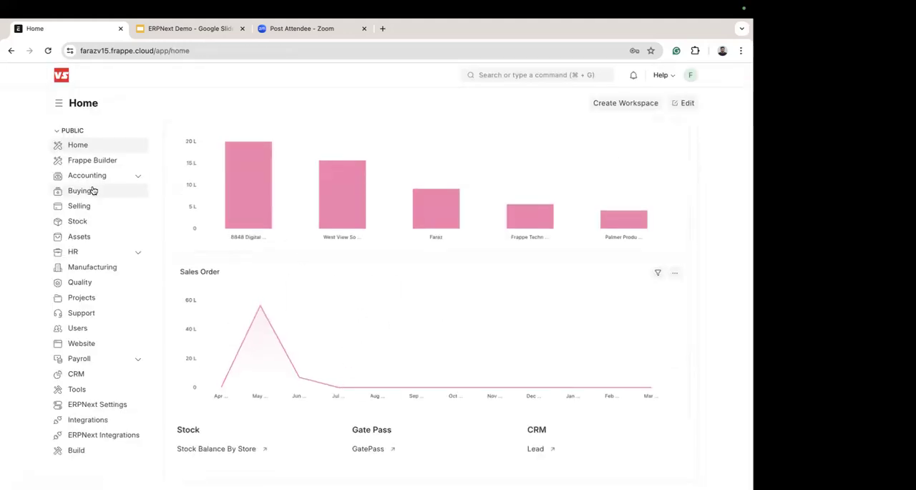
{"action": "left_click", "coordinate": [81, 206]}
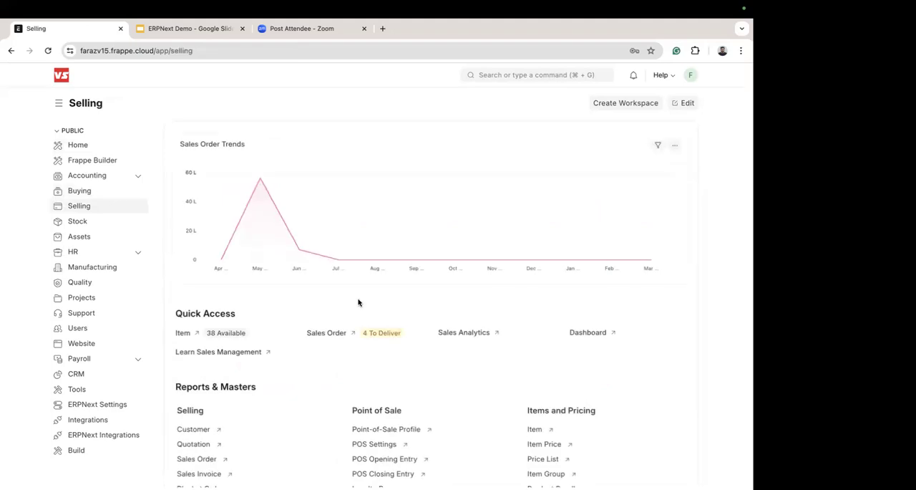
{"action": "scroll", "coordinate": [407, 373], "scroll_direction": "down", "scroll_amount": 2}
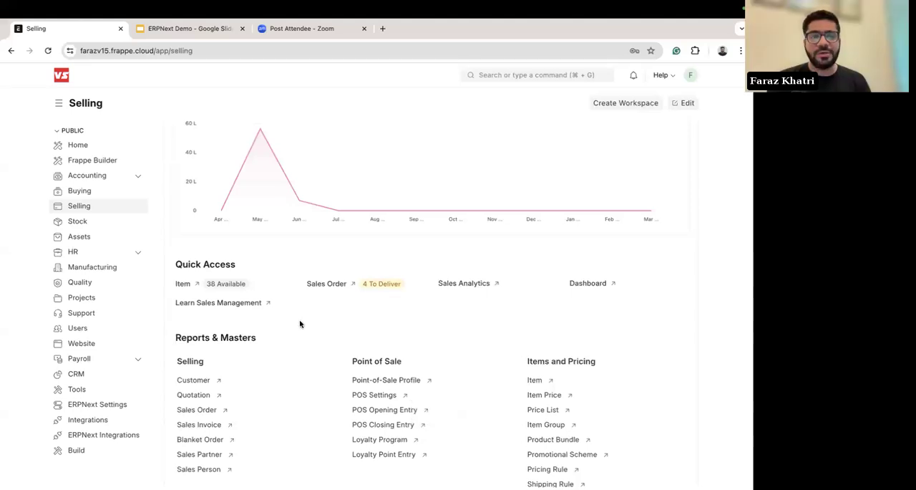
{"action": "scroll", "coordinate": [300, 324], "scroll_direction": "down", "scroll_amount": 2}
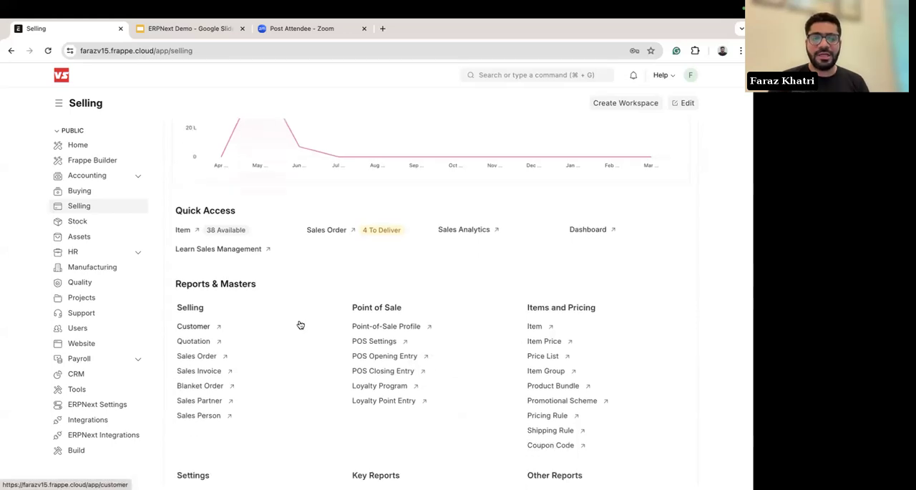
{"action": "left_click", "coordinate": [196, 358]}
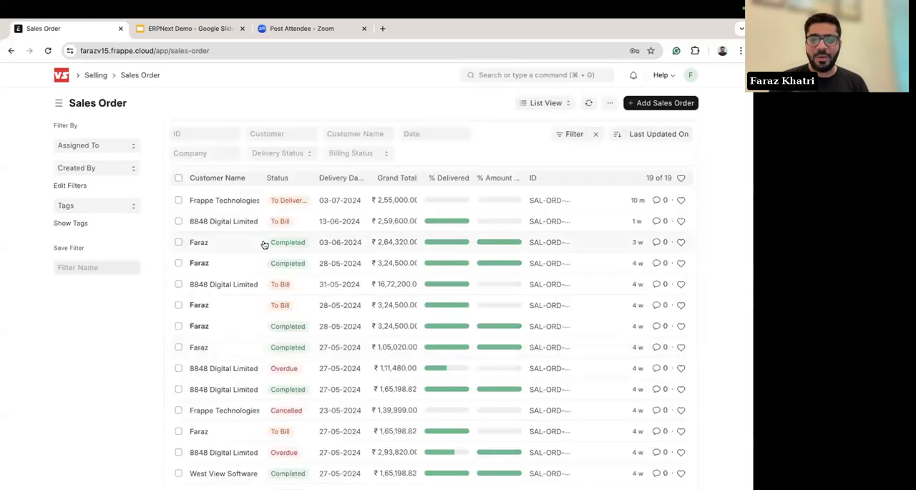
Step: Open the latest Frappe Technologies sales order and review the documents that can be created from it and its connections
{"action": "left_click", "coordinate": [223, 201]}
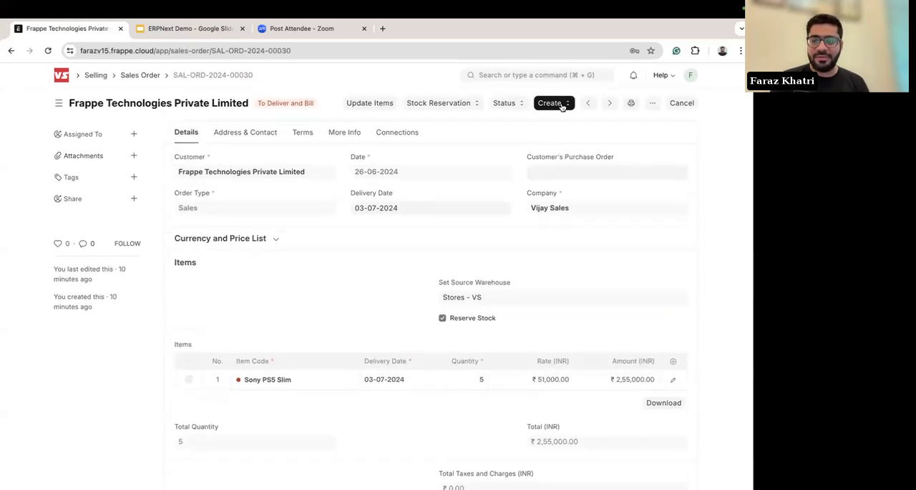
{"action": "left_click", "coordinate": [563, 106]}
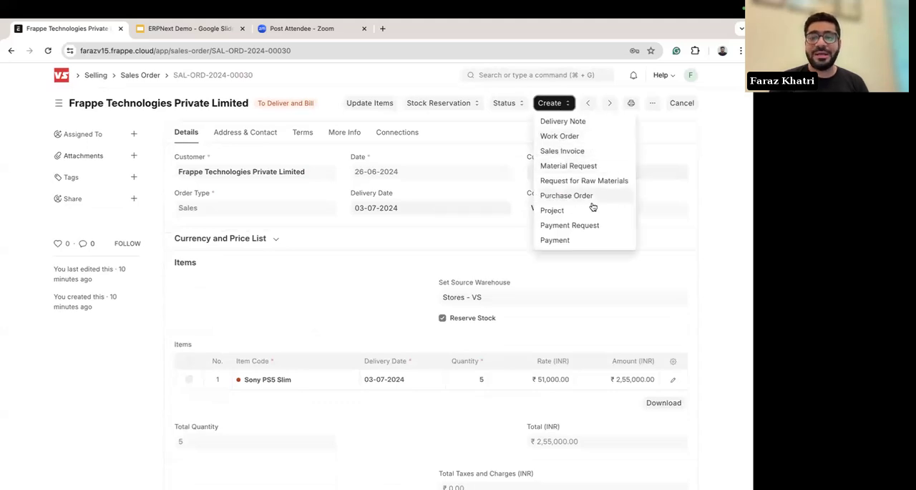
{"action": "left_click", "coordinate": [719, 206]}
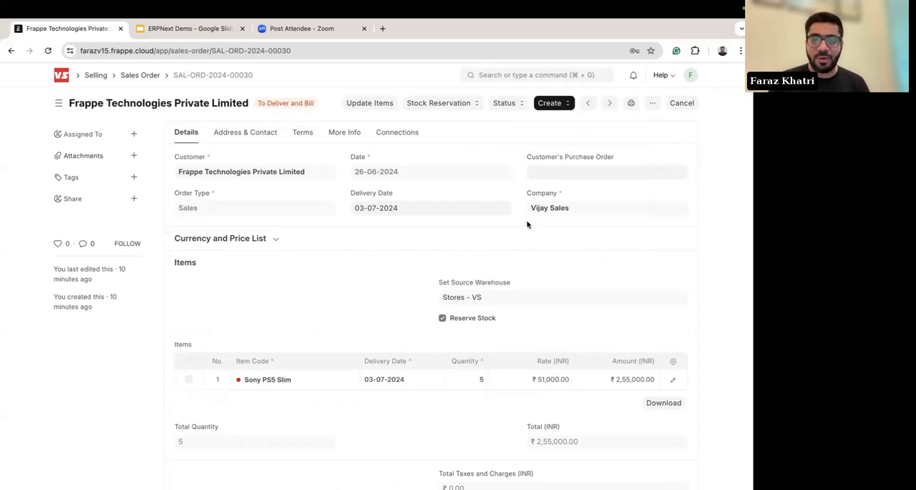
{"action": "left_click", "coordinate": [398, 138]}
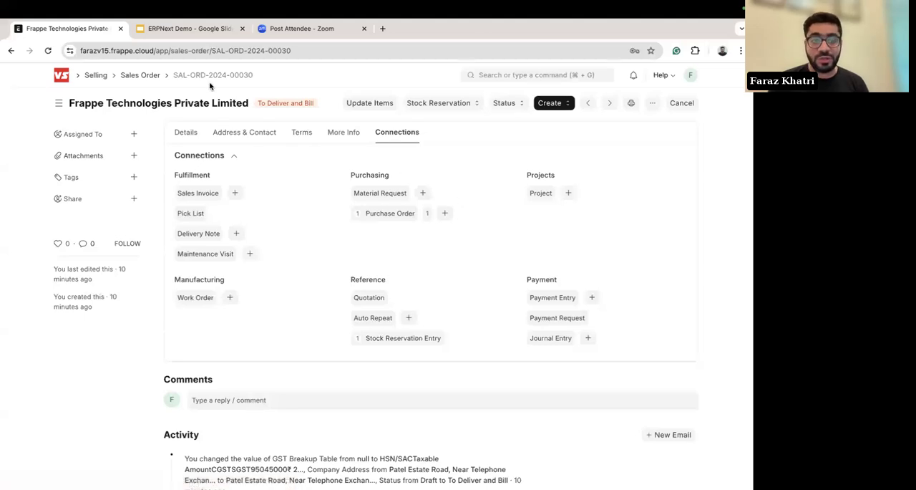
{"action": "double_click", "coordinate": [365, 175]}
{"action": "left_click", "coordinate": [314, 167]}
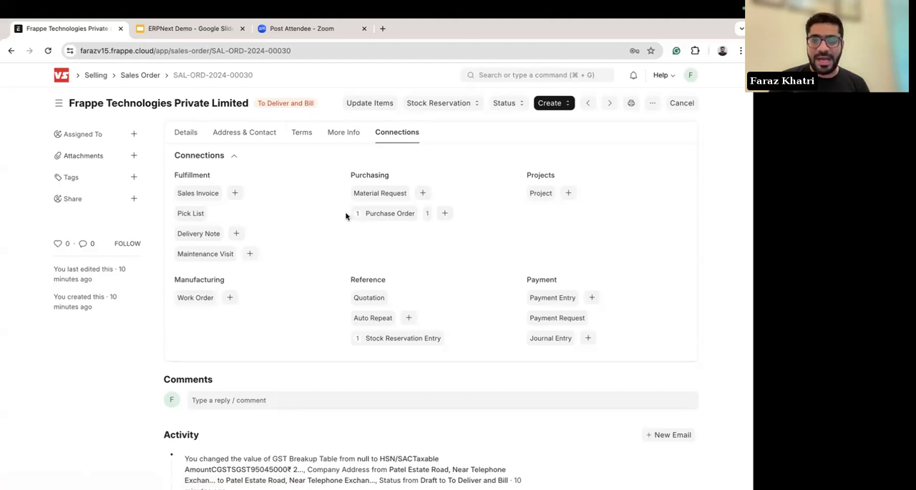
Step: Open the purchase orders linked to the sales order, clear the list filter and look through all purchase orders
{"action": "left_click", "coordinate": [387, 214]}
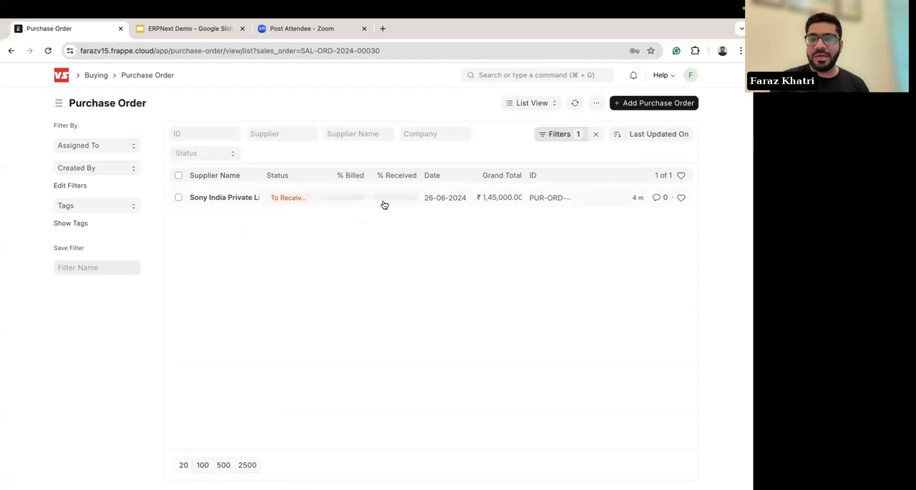
{"action": "left_click", "coordinate": [596, 135]}
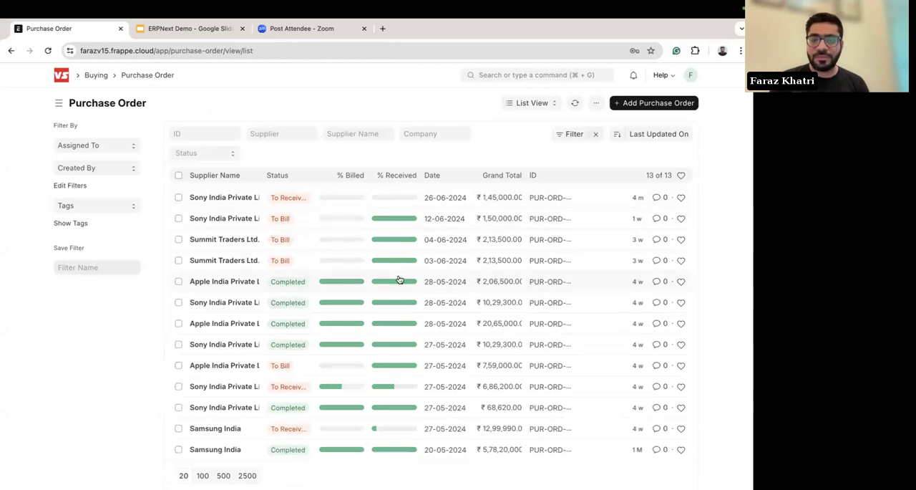
{"action": "scroll", "coordinate": [387, 277], "scroll_direction": "down", "scroll_amount": 1}
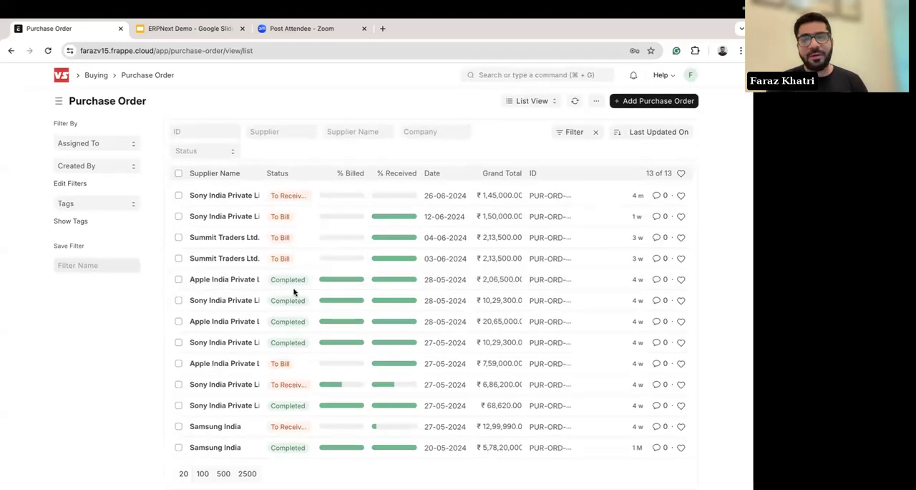
{"action": "scroll", "coordinate": [340, 287], "scroll_direction": "down", "scroll_amount": 1}
{"action": "scroll", "coordinate": [487, 345], "scroll_direction": "up", "scroll_amount": 1}
{"action": "scroll", "coordinate": [405, 241], "scroll_direction": "down", "scroll_amount": 1}
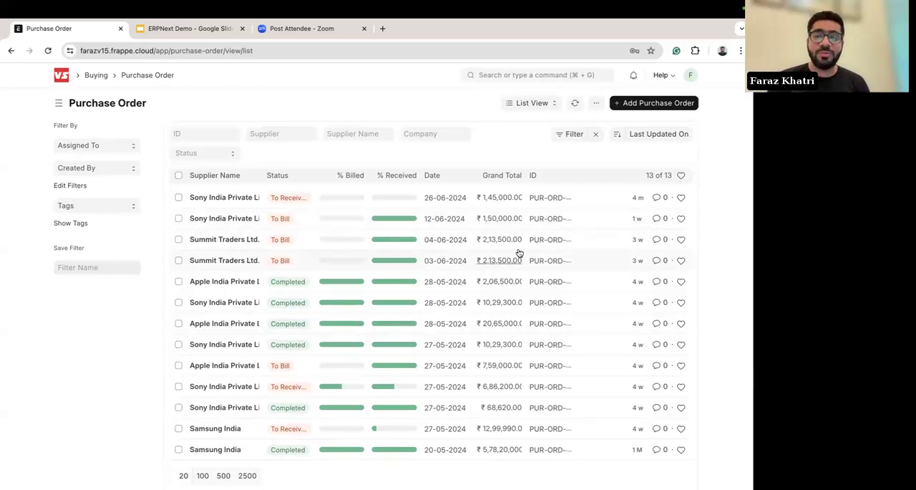
Step: Switch the Purchase Order list to the report view and look across its columns
{"action": "left_click", "coordinate": [540, 108]}
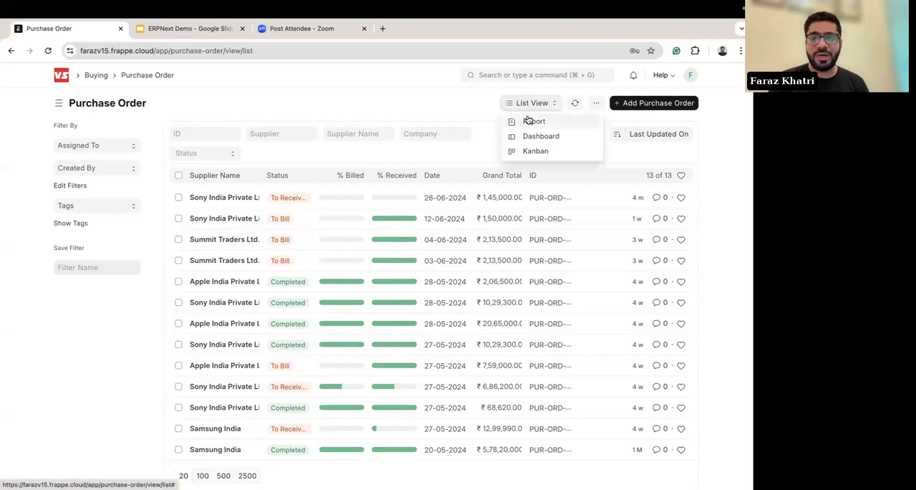
{"action": "left_click", "coordinate": [536, 122]}
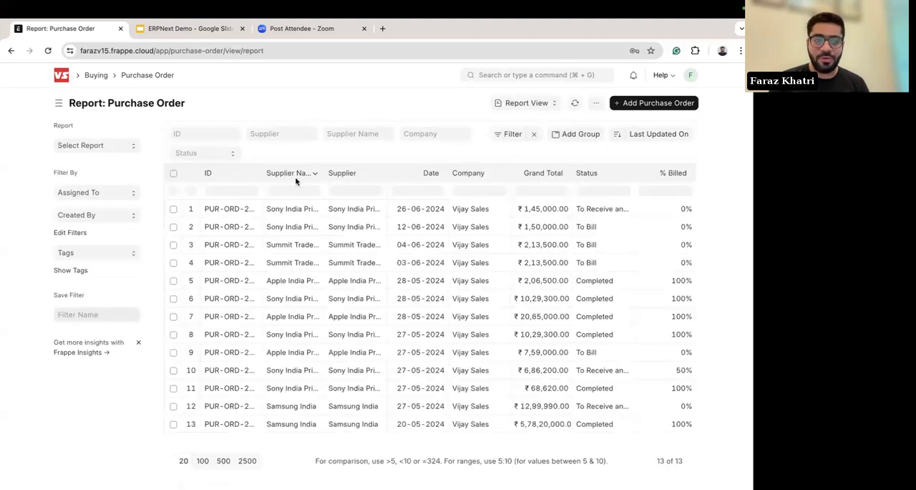
{"action": "scroll", "coordinate": [470, 301], "scroll_direction": "right", "scroll_amount": 3}
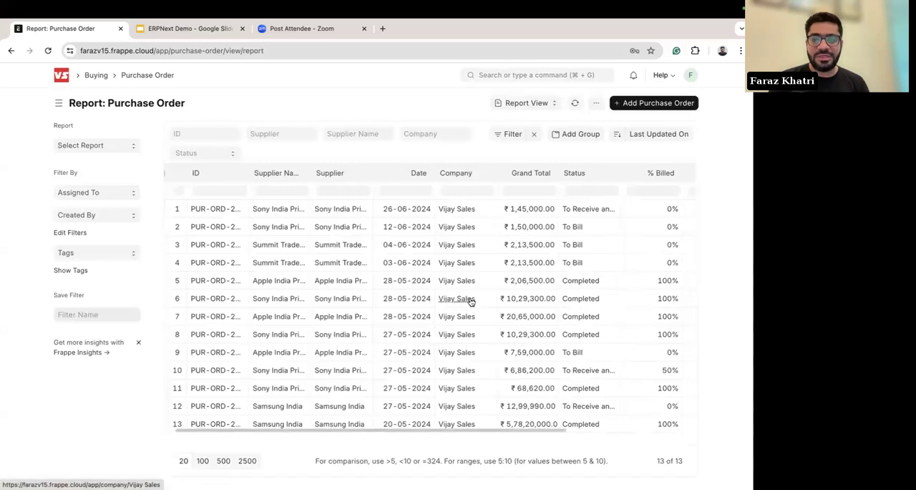
{"action": "scroll", "coordinate": [471, 300], "scroll_direction": "right", "scroll_amount": 6}
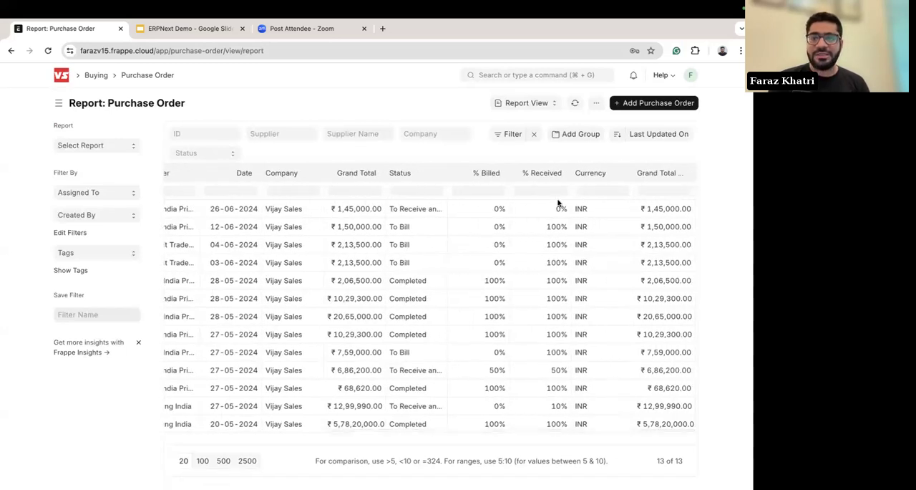
Step: Add the Advance Paid, Company GSTIN and Company Billing Address columns to the Purchase Order report
{"action": "left_click", "coordinate": [596, 104]}
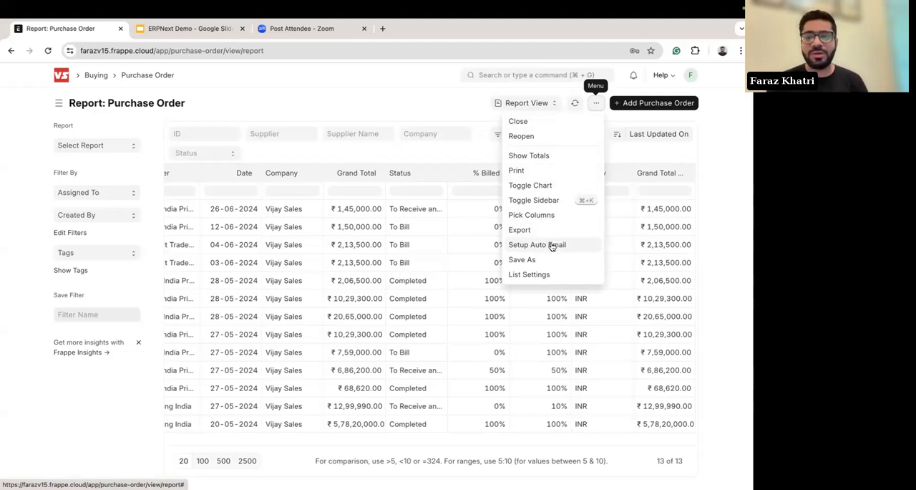
{"action": "left_click", "coordinate": [530, 215]}
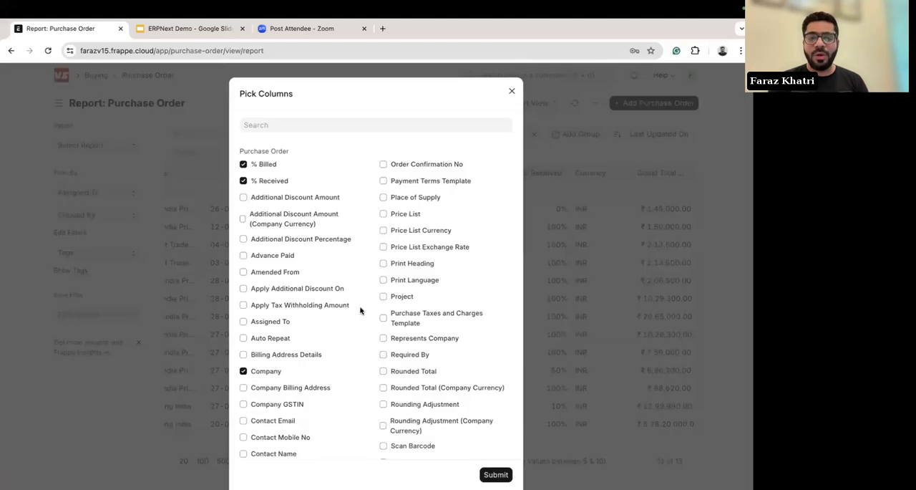
{"action": "left_click", "coordinate": [243, 256]}
{"action": "scroll", "coordinate": [364, 268], "scroll_direction": "down", "scroll_amount": 3}
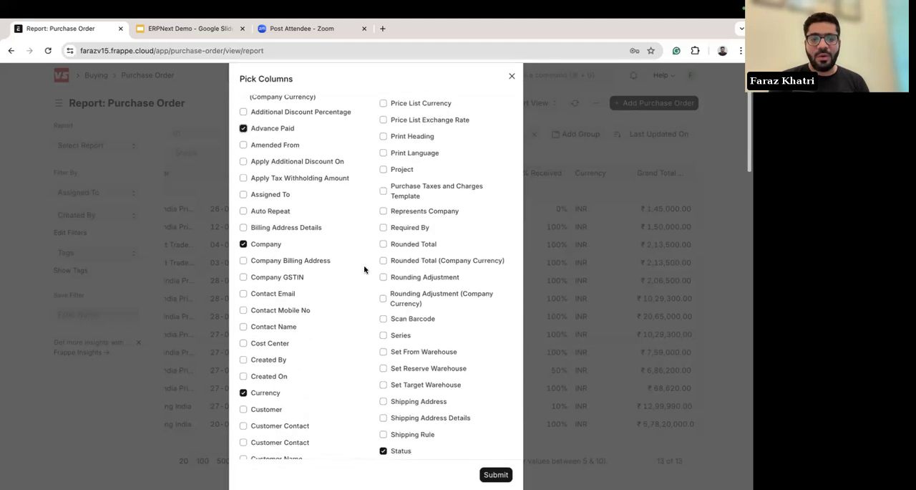
{"action": "scroll", "coordinate": [361, 266], "scroll_direction": "down", "scroll_amount": 1}
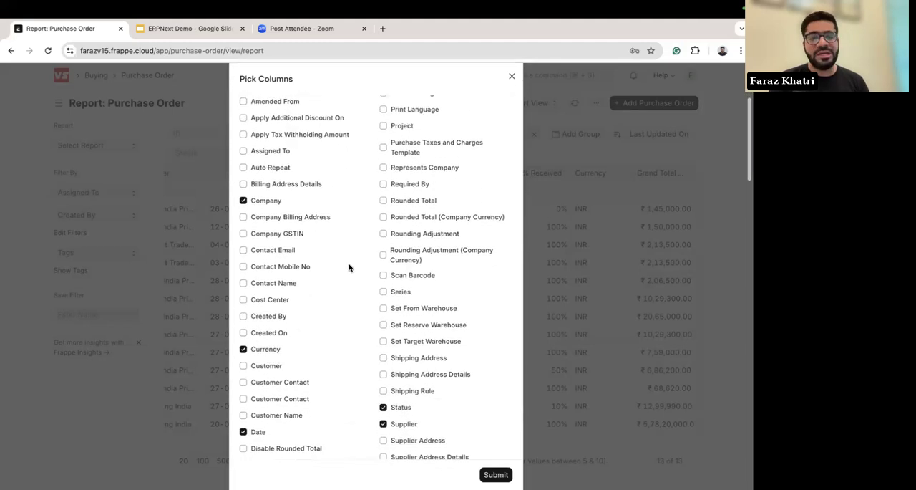
{"action": "left_click", "coordinate": [243, 217]}
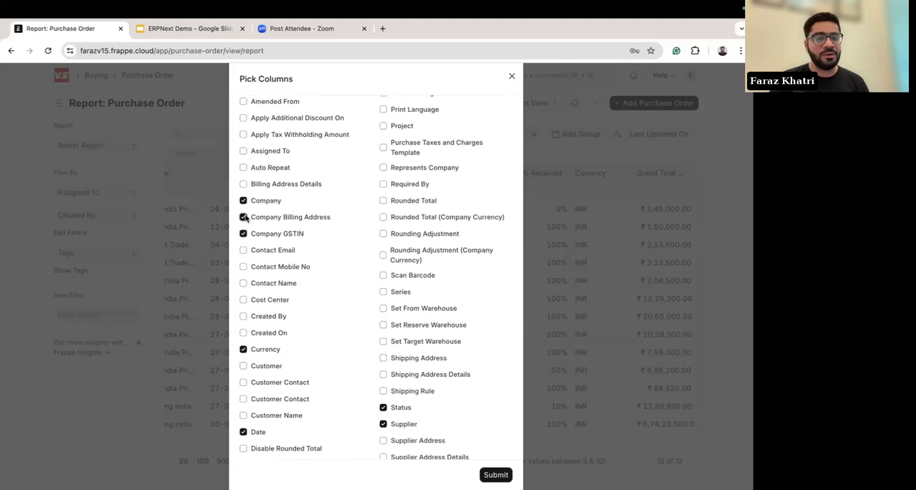
{"action": "scroll", "coordinate": [363, 304], "scroll_direction": "down", "scroll_amount": 2}
{"action": "scroll", "coordinate": [482, 390], "scroll_direction": "down", "scroll_amount": 3}
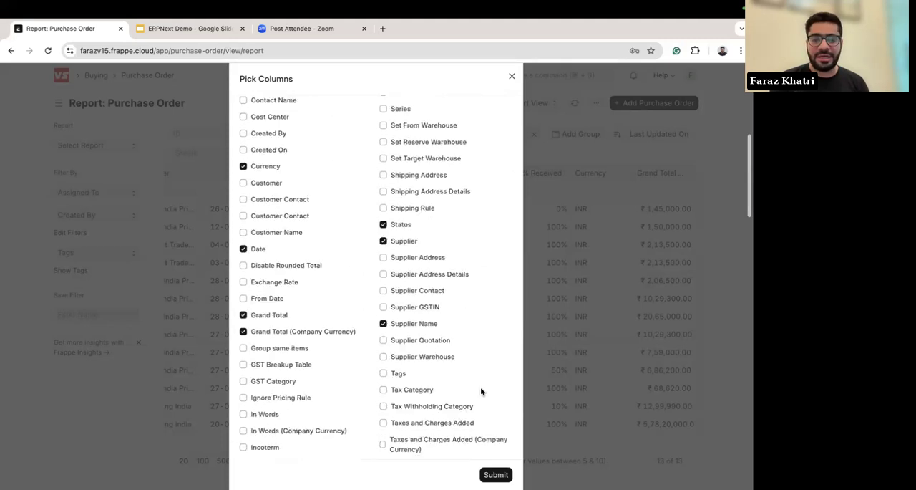
{"action": "scroll", "coordinate": [418, 264], "scroll_direction": "down", "scroll_amount": 1}
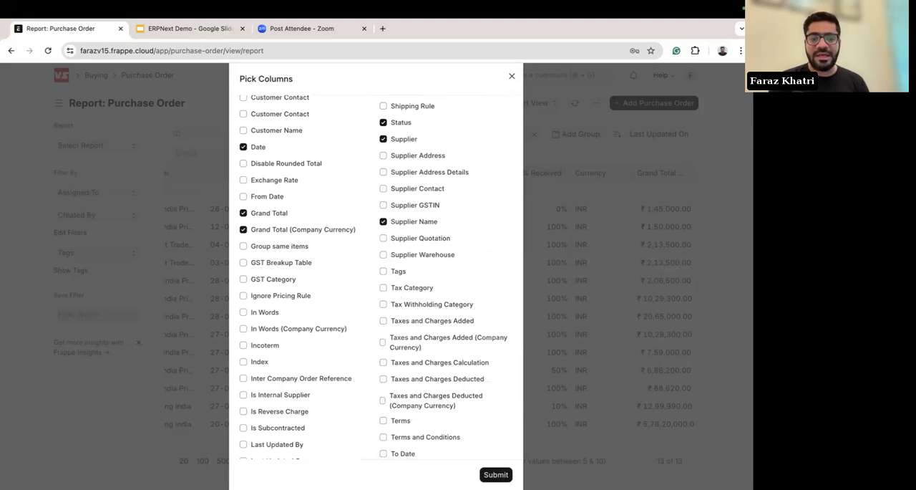
{"action": "left_click", "coordinate": [496, 474]}
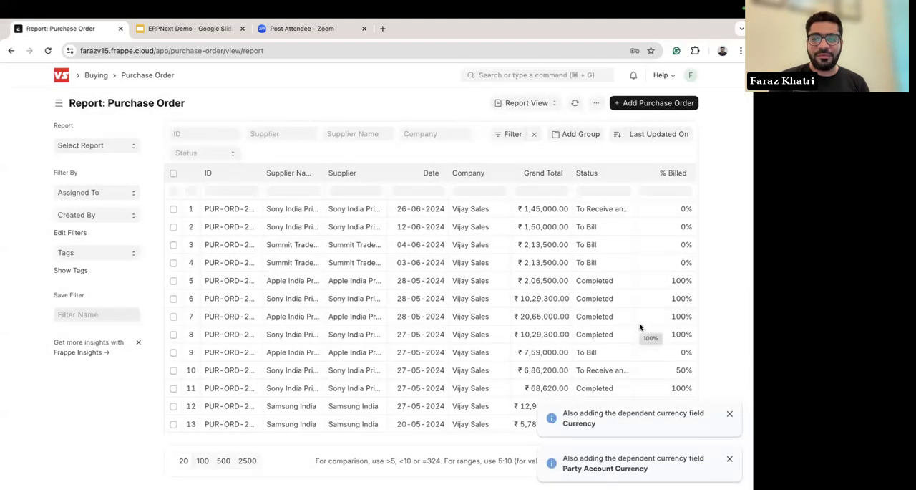
{"action": "scroll", "coordinate": [640, 327], "scroll_direction": "right", "scroll_amount": 6}
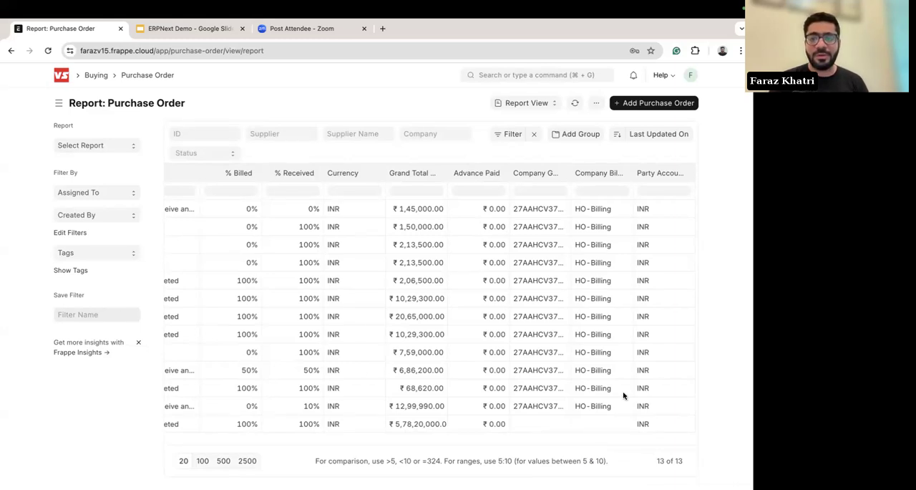
Step: Open the Purchase Order Analysis report and examine its purchase order filter, billing chart and item rows
{"action": "left_click", "coordinate": [90, 148]}
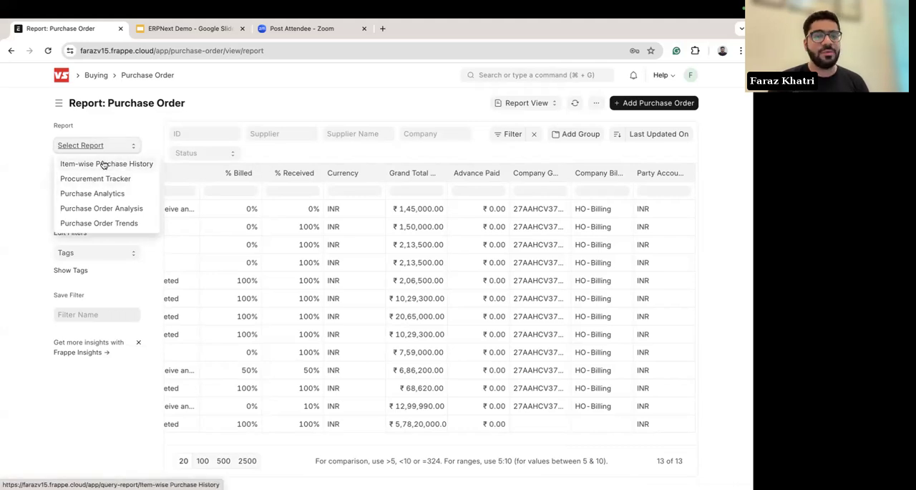
{"action": "left_click", "coordinate": [91, 212]}
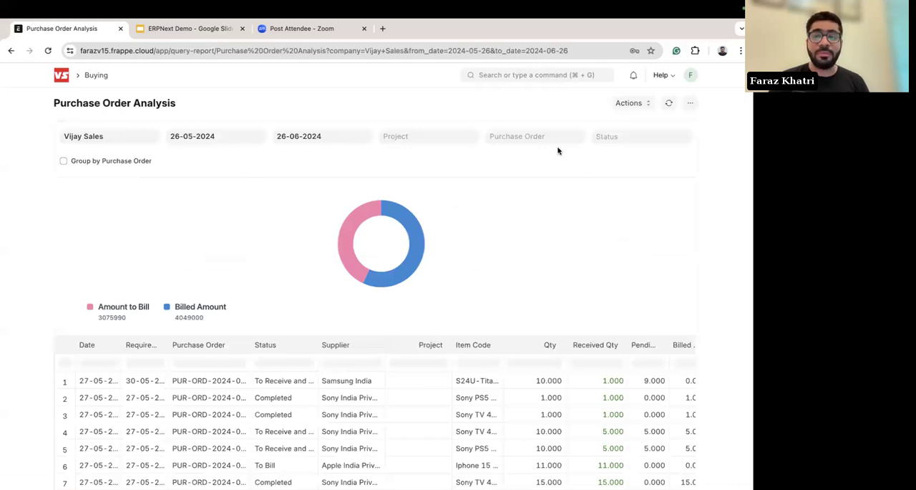
{"action": "left_click", "coordinate": [517, 139]}
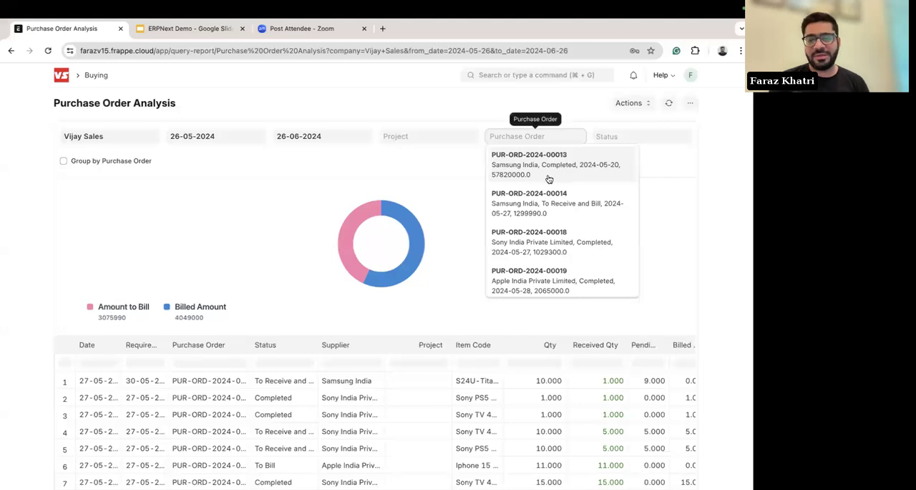
{"action": "left_click", "coordinate": [509, 122]}
{"action": "scroll", "coordinate": [486, 189], "scroll_direction": "down", "scroll_amount": 6}
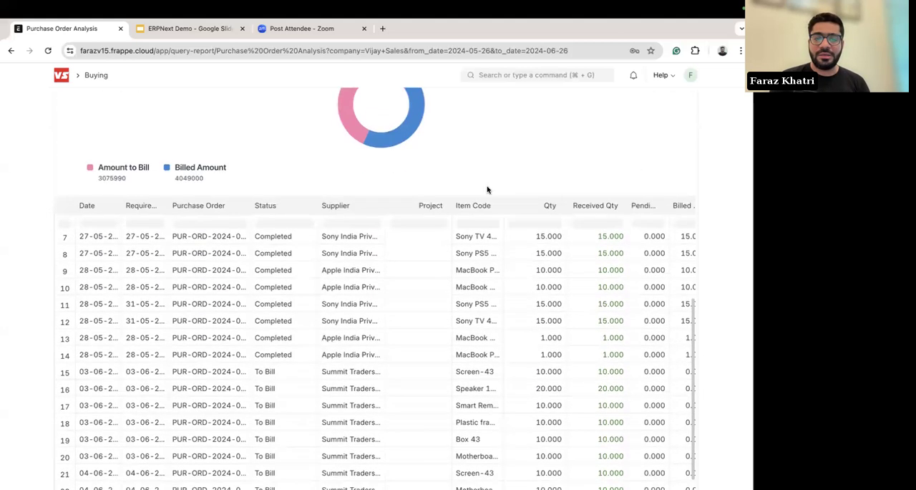
{"action": "scroll", "coordinate": [438, 289], "scroll_direction": "up", "scroll_amount": 6}
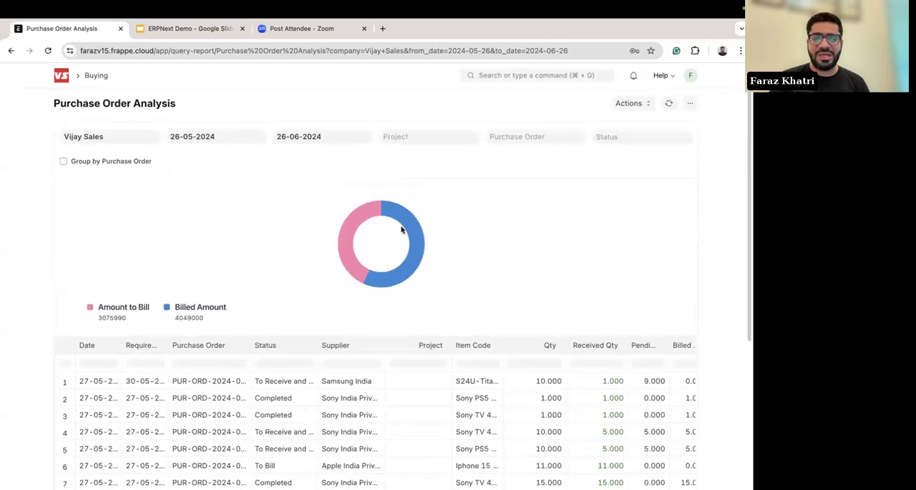
{"action": "mouse_move", "coordinate": [350, 250]}
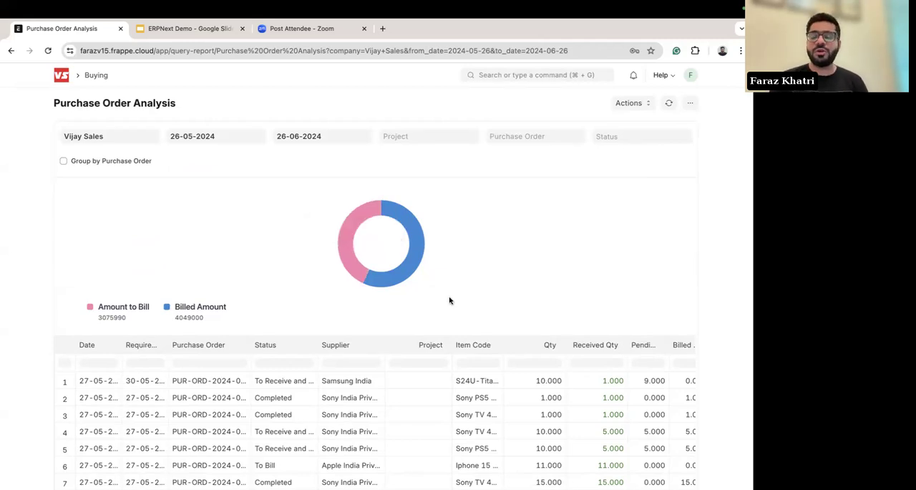
{"action": "scroll", "coordinate": [524, 290], "scroll_direction": "down", "scroll_amount": 5}
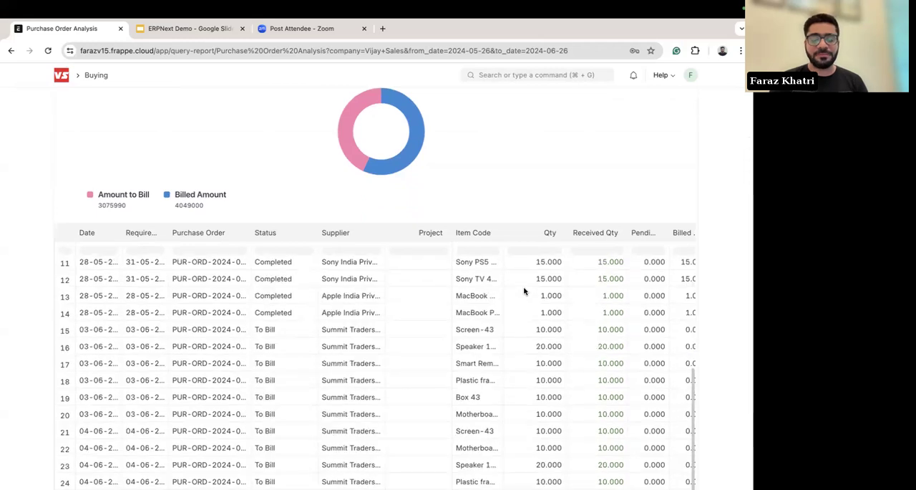
{"action": "scroll", "coordinate": [523, 289], "scroll_direction": "up", "scroll_amount": 10}
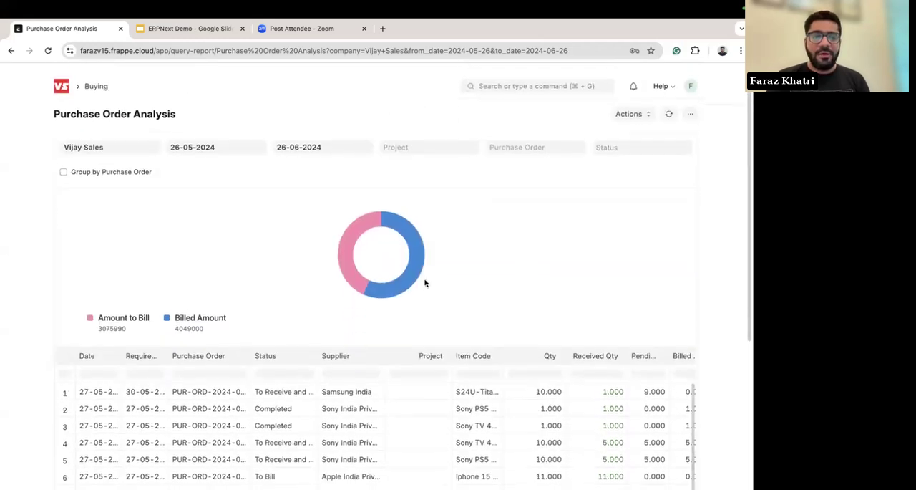
Step: Return to the Purchase Order list, open the Sony India order dated 26-06-2024 and show the documents it can create
{"action": "scroll", "coordinate": [25, 171], "scroll_direction": "left", "scroll_amount": 5}
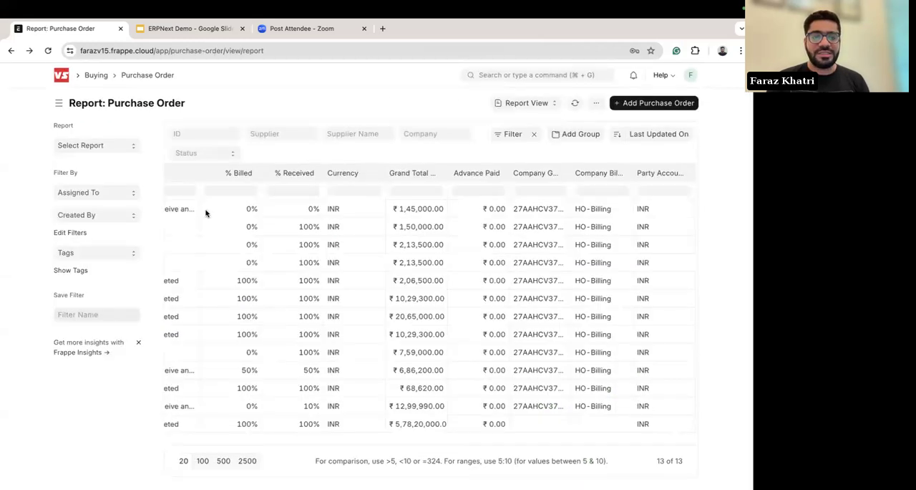
{"action": "scroll", "coordinate": [340, 262], "scroll_direction": "left", "scroll_amount": 4}
{"action": "scroll", "coordinate": [340, 262], "scroll_direction": "left", "scroll_amount": 3}
{"action": "scroll", "coordinate": [14, 262], "scroll_direction": "left", "scroll_amount": 5}
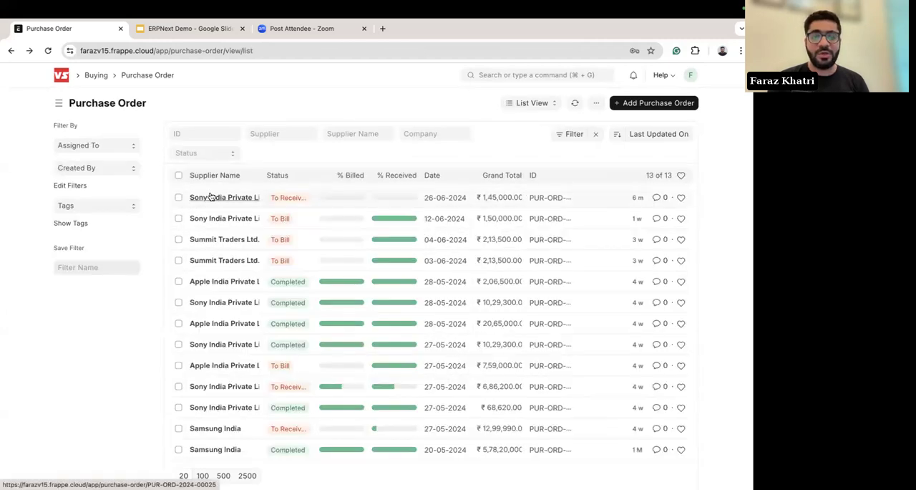
{"action": "left_click", "coordinate": [211, 196]}
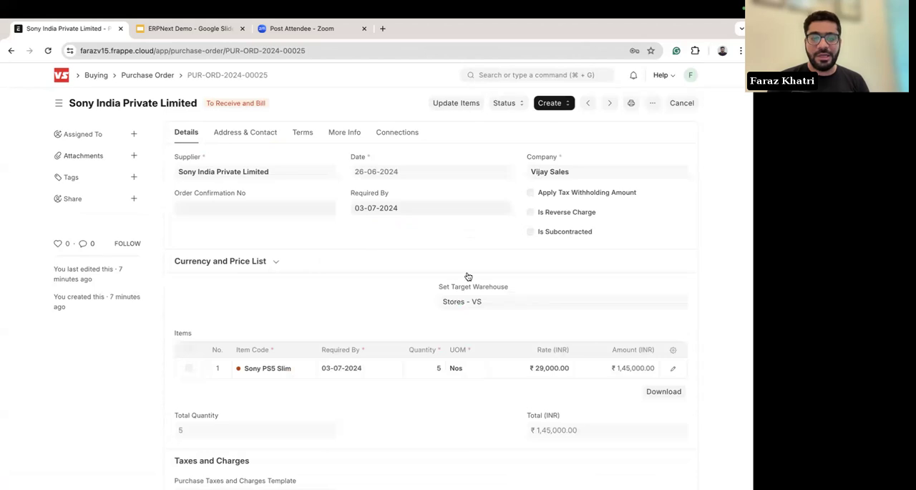
{"action": "left_click", "coordinate": [564, 106]}
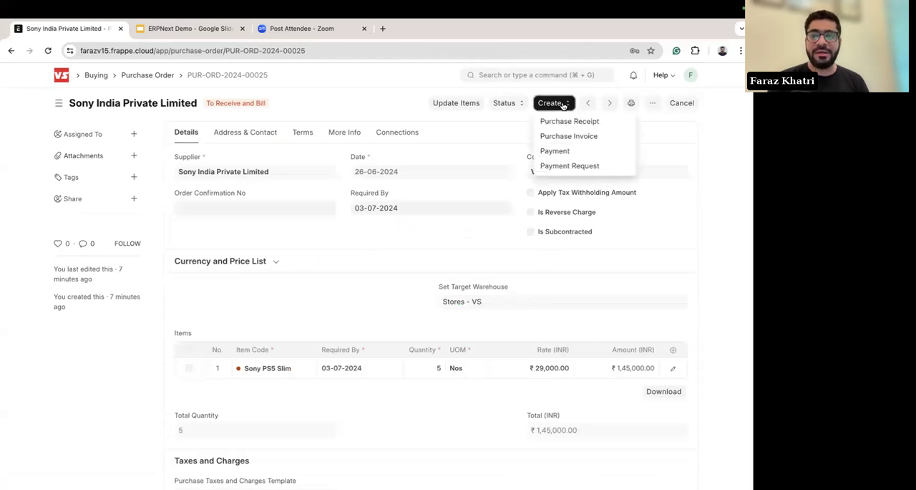
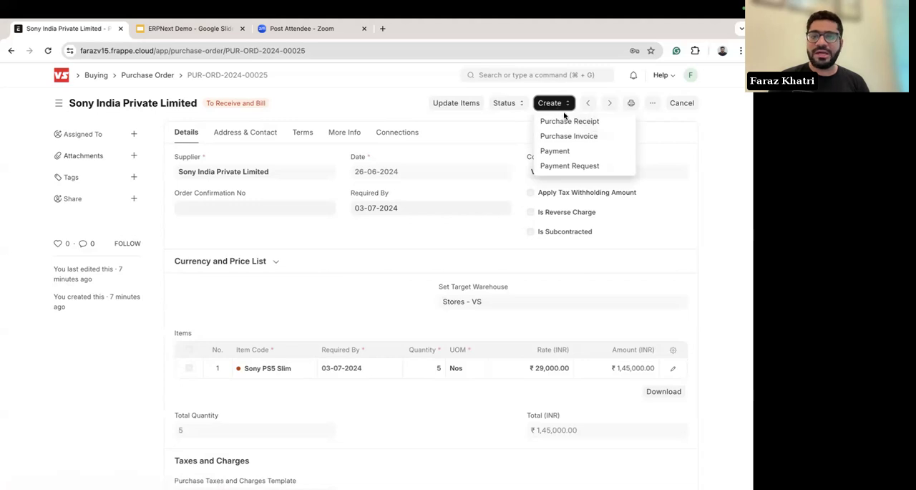
Step: Show the purchase order's status options and look at its Update Items dialog without changing anything
{"action": "left_click", "coordinate": [504, 103]}
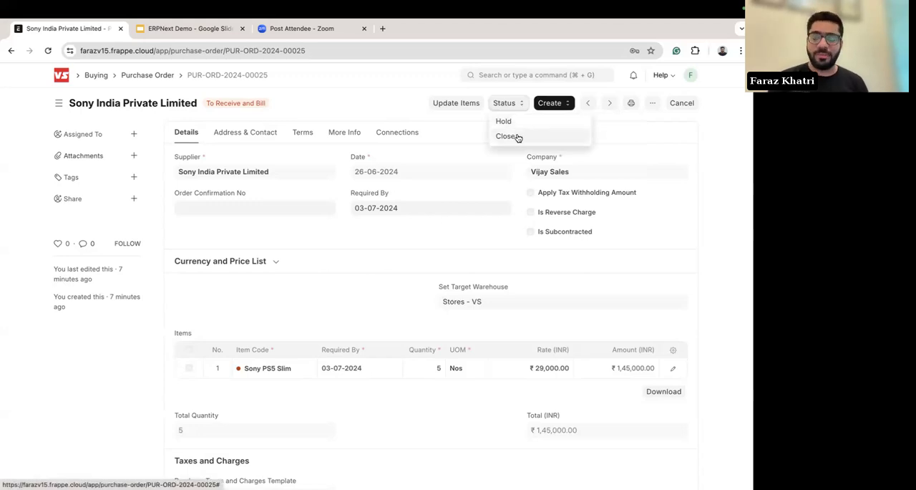
{"action": "left_click", "coordinate": [437, 102]}
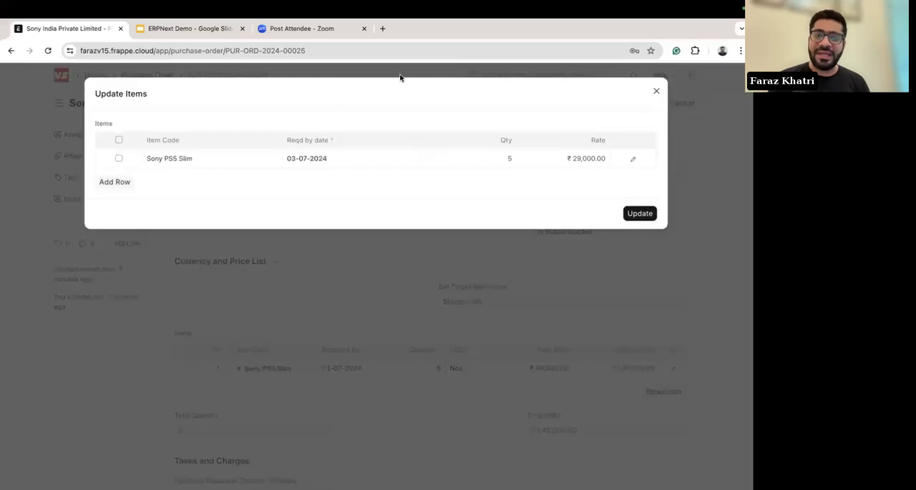
{"action": "left_click", "coordinate": [657, 91]}
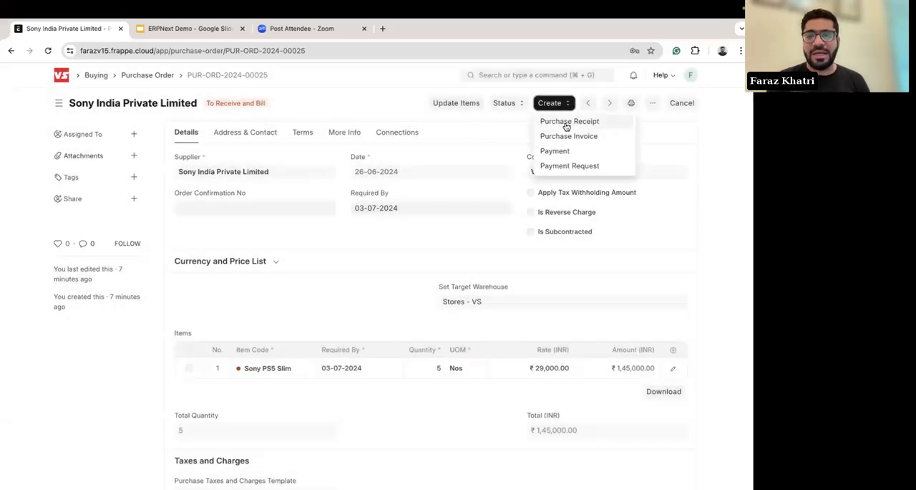
Step: Create a purchase receipt from the Sony India purchase order and review its Sony PS5 Slim item row
{"action": "left_click", "coordinate": [567, 123]}
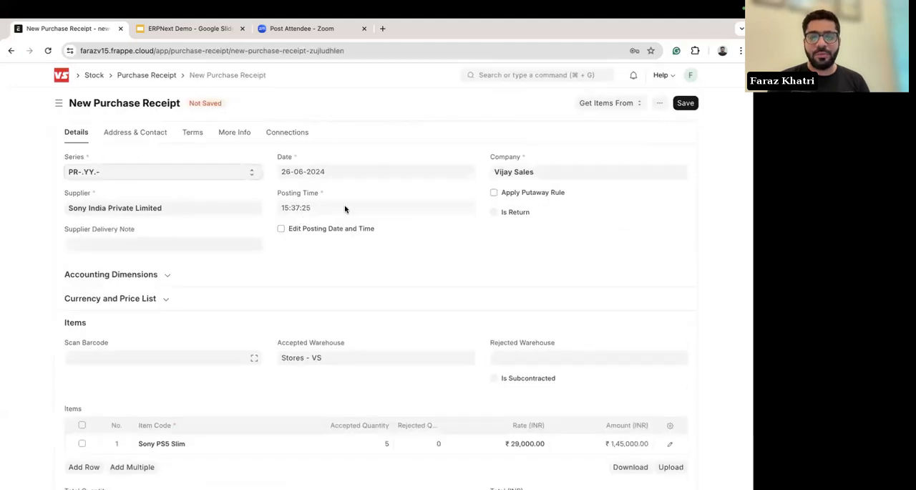
{"action": "scroll", "coordinate": [336, 255], "scroll_direction": "down", "scroll_amount": 1}
{"action": "scroll", "coordinate": [335, 254], "scroll_direction": "down", "scroll_amount": 2}
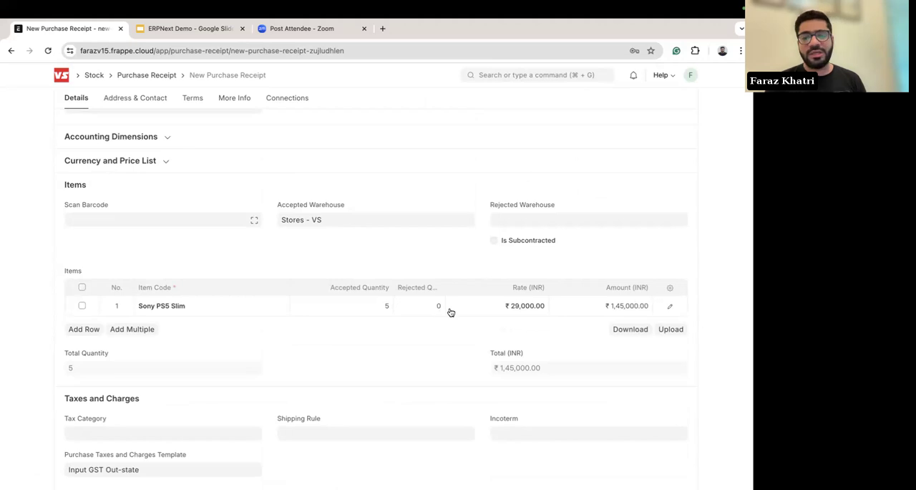
{"action": "scroll", "coordinate": [450, 310], "scroll_direction": "up", "scroll_amount": 3}
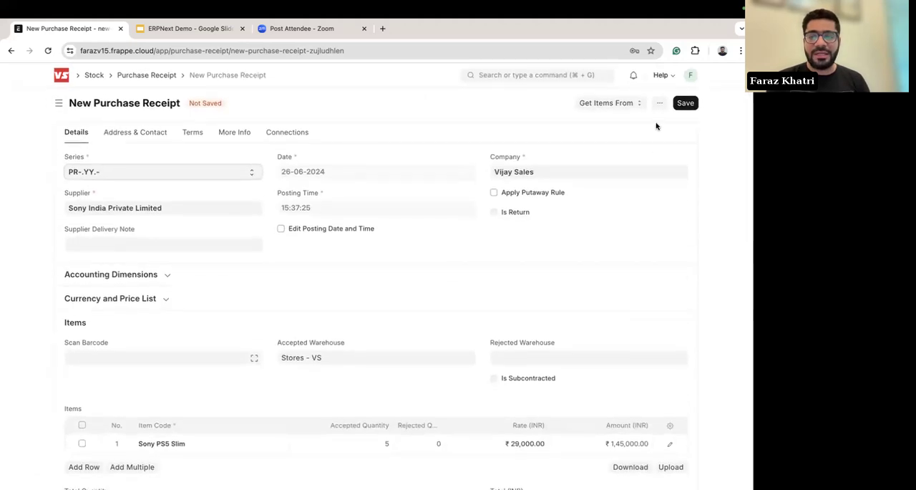
Step: Show which documents the new purchase receipt can get its items from and look over the form
{"action": "left_click", "coordinate": [613, 103]}
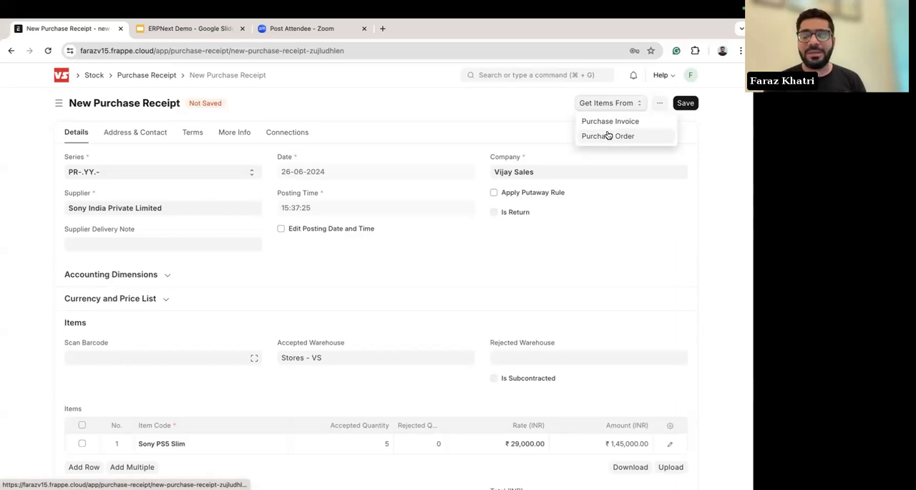
{"action": "left_click", "coordinate": [515, 111]}
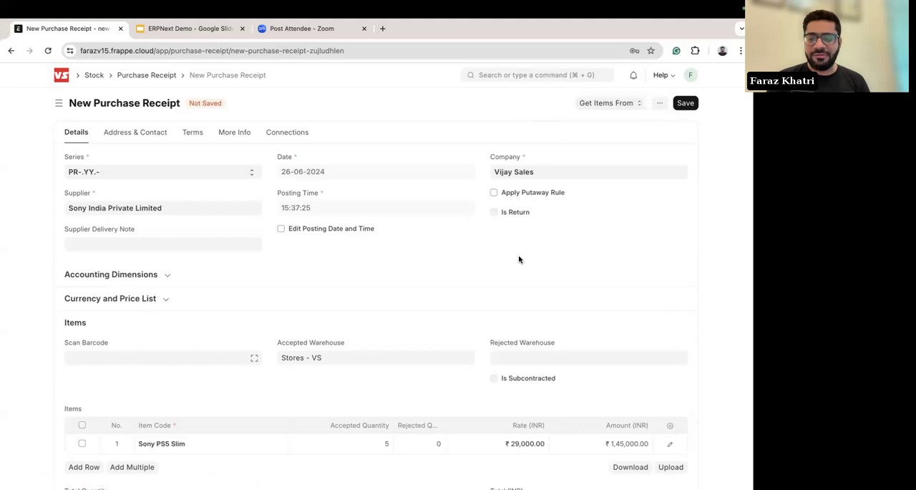
{"action": "scroll", "coordinate": [520, 259], "scroll_direction": "down", "scroll_amount": 10}
{"action": "scroll", "coordinate": [520, 259], "scroll_direction": "up", "scroll_amount": 10}
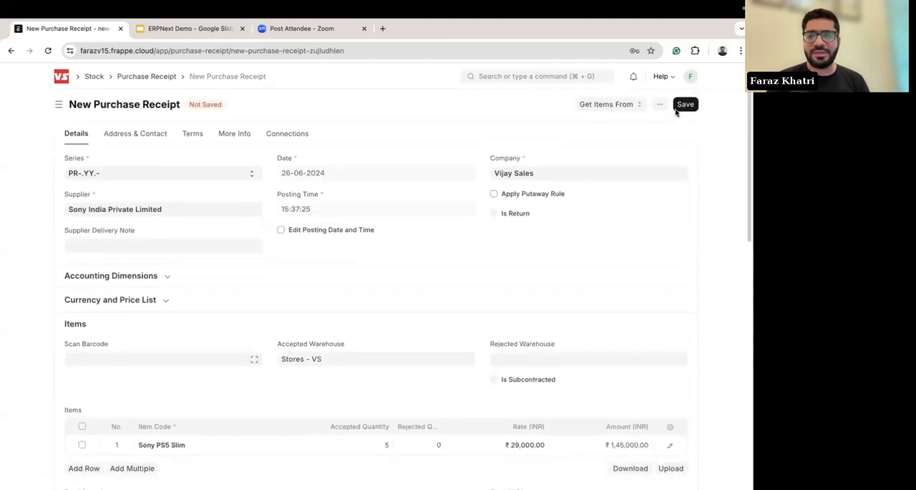
Step: Save the new purchase receipt, submit it and confirm the submission
{"action": "left_click", "coordinate": [687, 103]}
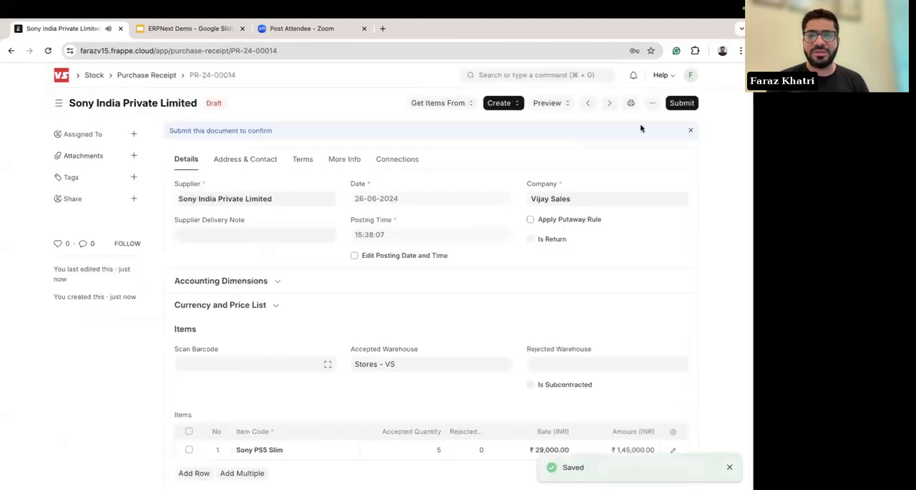
{"action": "left_click", "coordinate": [681, 105]}
{"action": "left_click", "coordinate": [505, 159]}
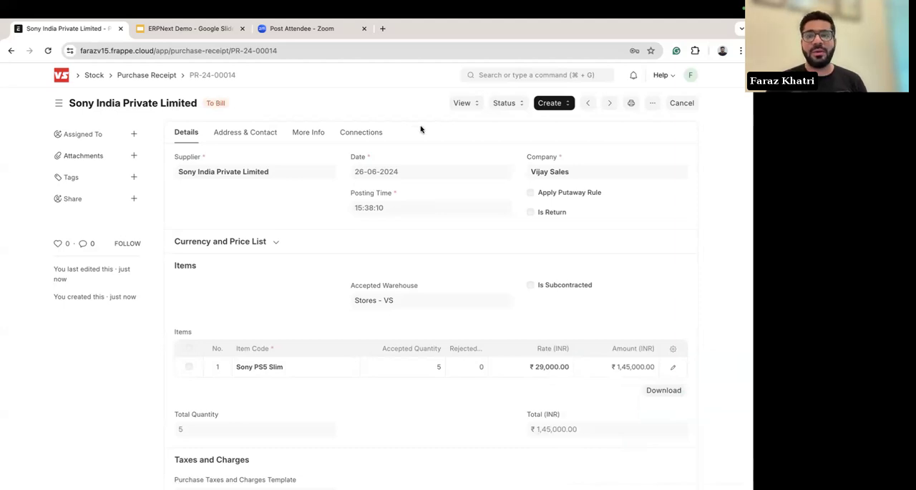
Step: Open the receipt's Stock Ledger, widen its Serial and Batch Bundle column, examine the entry and return to the receipt
{"action": "left_click", "coordinate": [466, 104]}
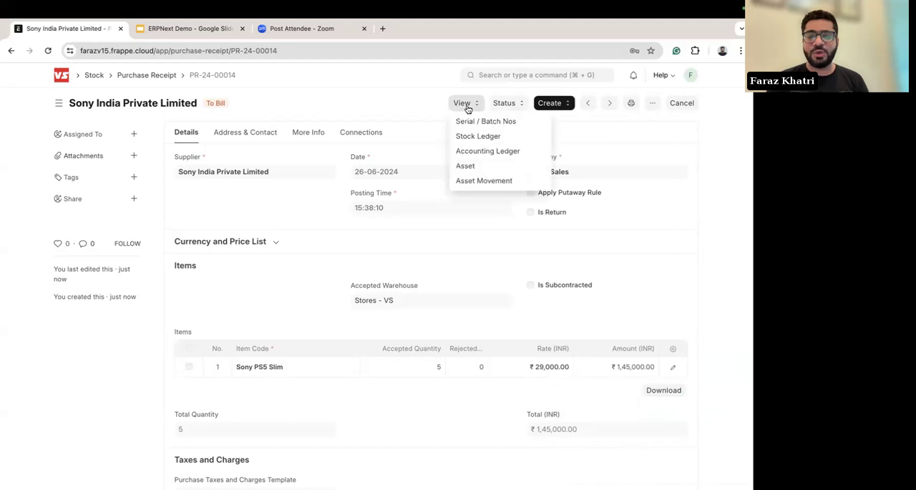
{"action": "left_click", "coordinate": [495, 137]}
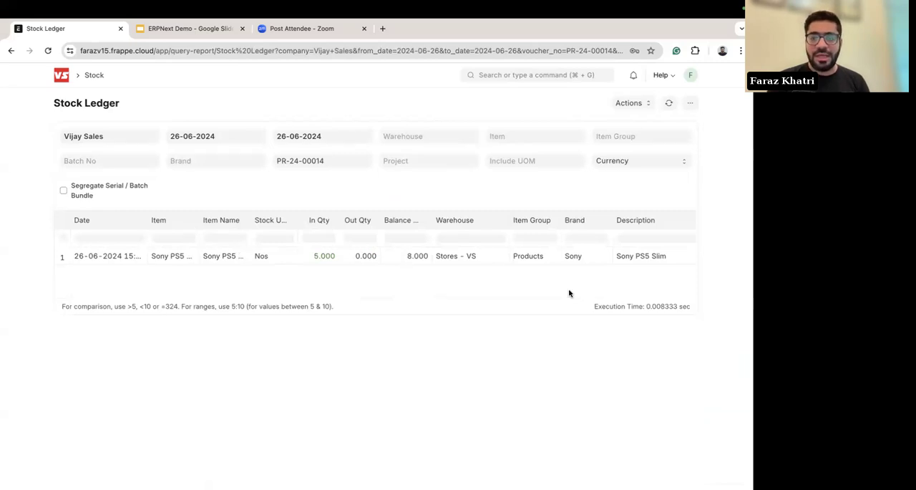
{"action": "scroll", "coordinate": [610, 280], "scroll_direction": "right", "scroll_amount": 10}
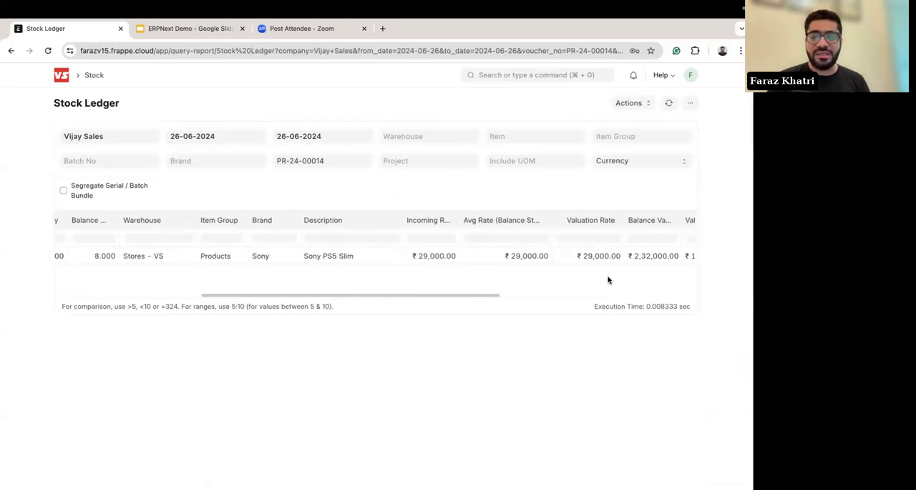
{"action": "scroll", "coordinate": [539, 257], "scroll_direction": "right", "scroll_amount": 10}
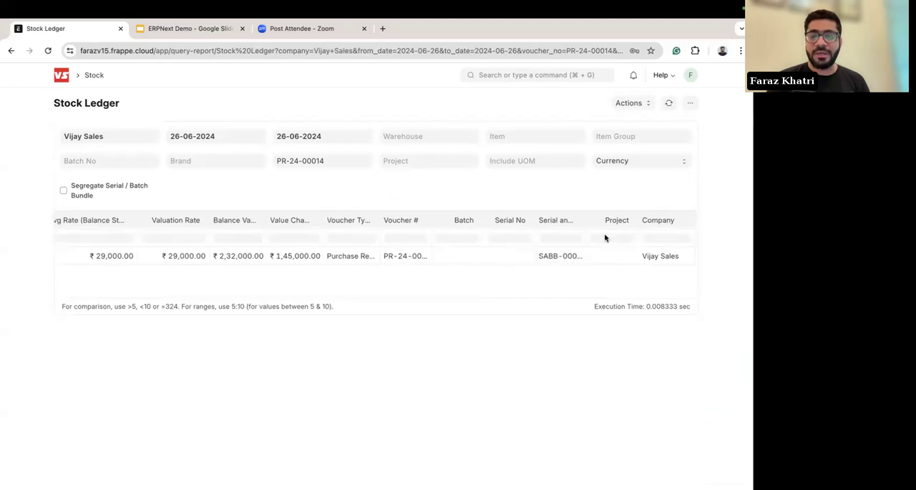
{"action": "left_click_drag", "start_coordinate": [589, 218], "coordinate": [642, 229]}
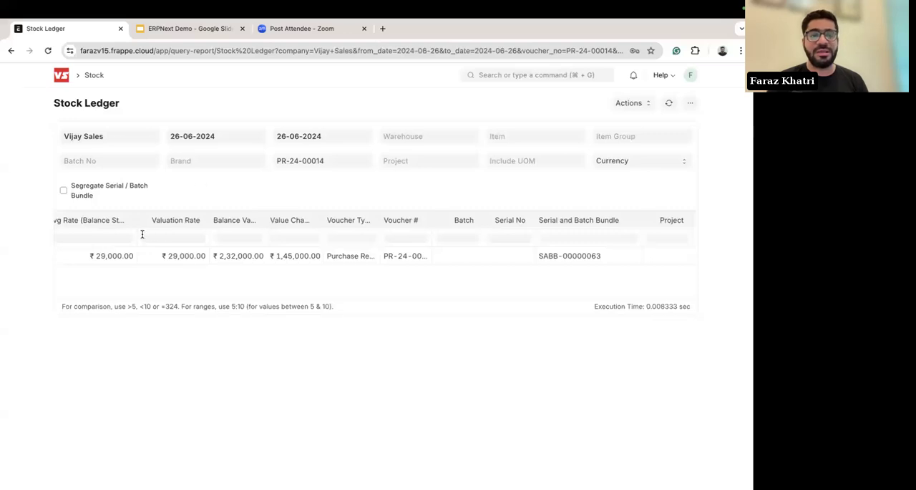
{"action": "scroll", "coordinate": [189, 269], "scroll_direction": "left", "scroll_amount": 10}
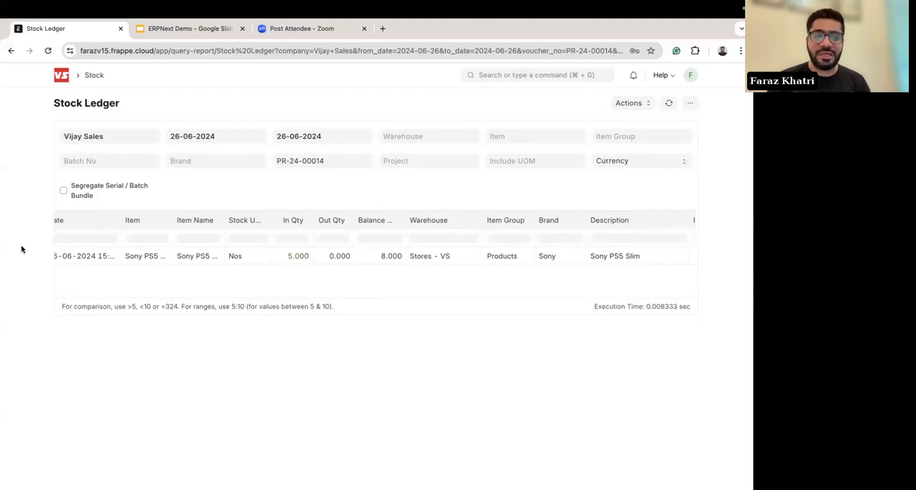
{"action": "scroll", "coordinate": [21, 249], "scroll_direction": "left", "scroll_amount": 5}
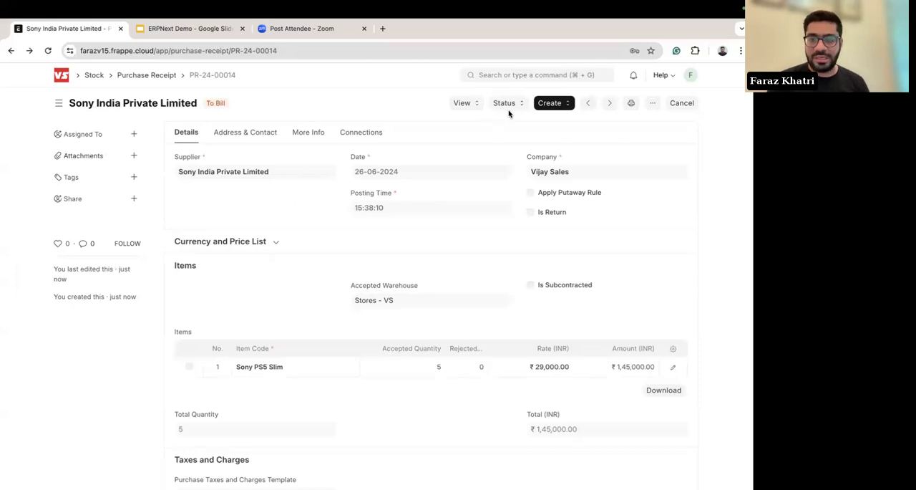
Step: Open the receipt's Serial and Batch Summary, widen the Serial No column to read it in full, and return to the receipt
{"action": "left_click", "coordinate": [471, 104]}
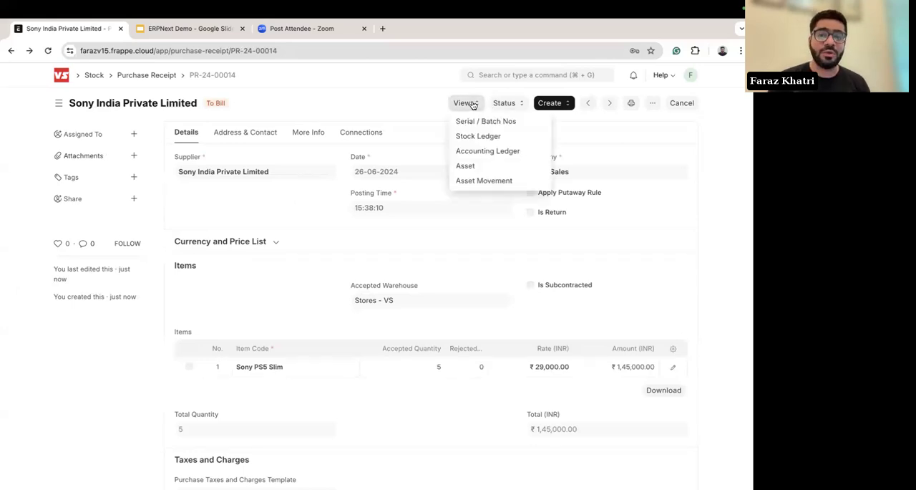
{"action": "left_click", "coordinate": [475, 121]}
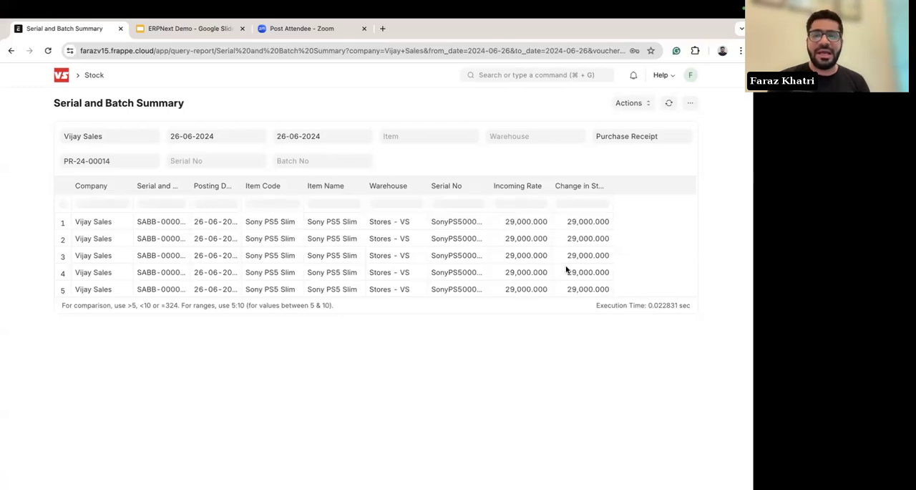
{"action": "left_click_drag", "start_coordinate": [488, 183], "coordinate": [575, 209]}
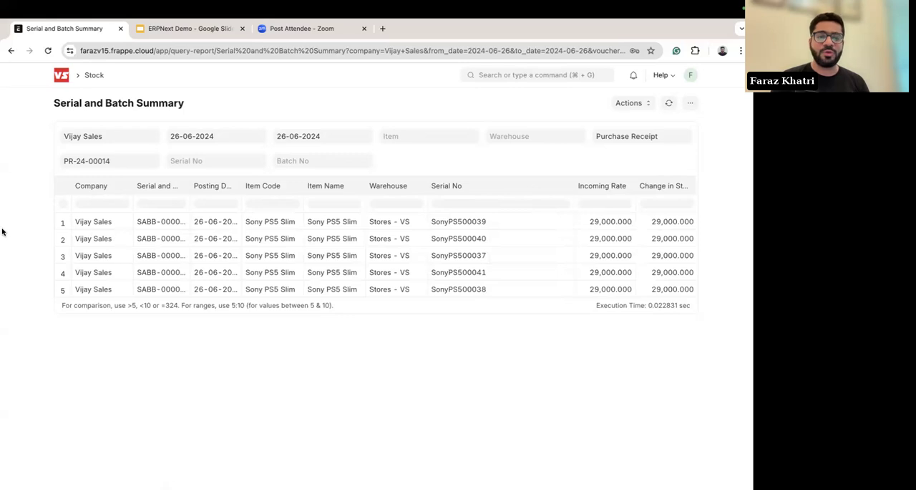
{"action": "scroll", "coordinate": [3, 228], "scroll_direction": "left", "scroll_amount": 5}
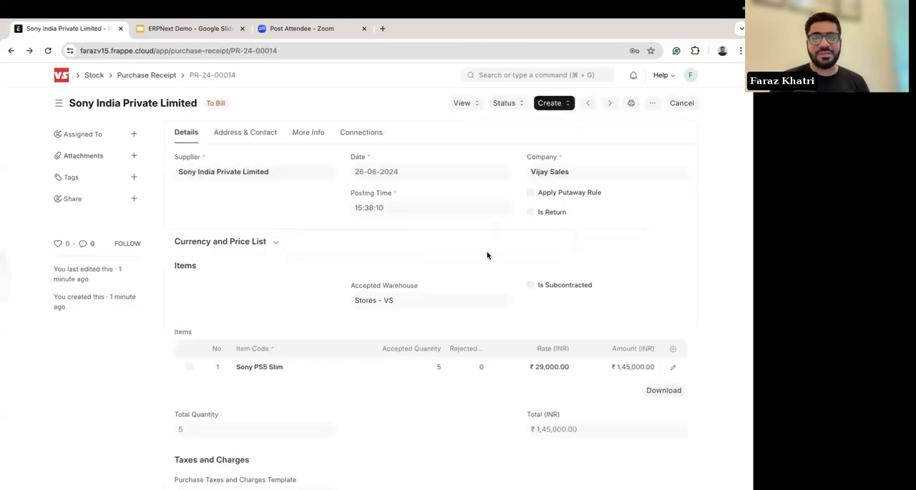
Step: Open the receipt's accounting ledger, examine its debit and credit entries across the columns, and return to the receipt's view options
{"action": "left_click", "coordinate": [467, 103]}
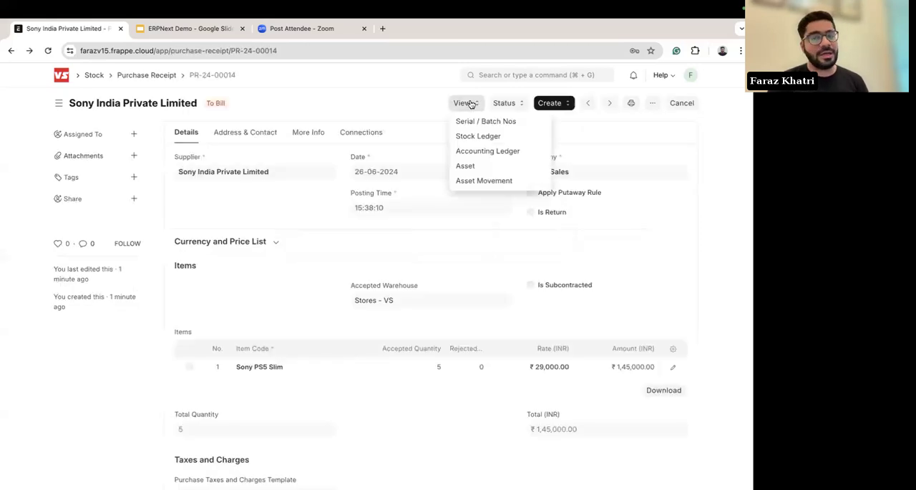
{"action": "left_click", "coordinate": [480, 153]}
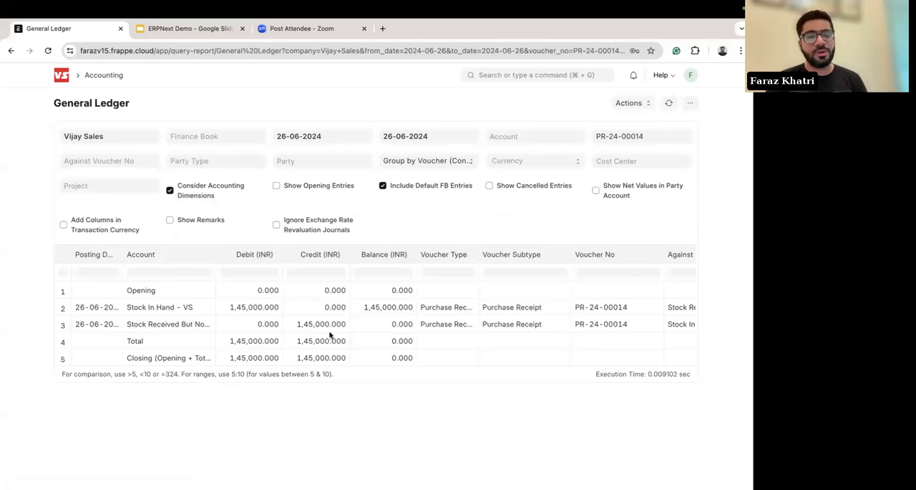
{"action": "scroll", "coordinate": [470, 321], "scroll_direction": "right", "scroll_amount": 3}
{"action": "scroll", "coordinate": [470, 321], "scroll_direction": "right", "scroll_amount": 3}
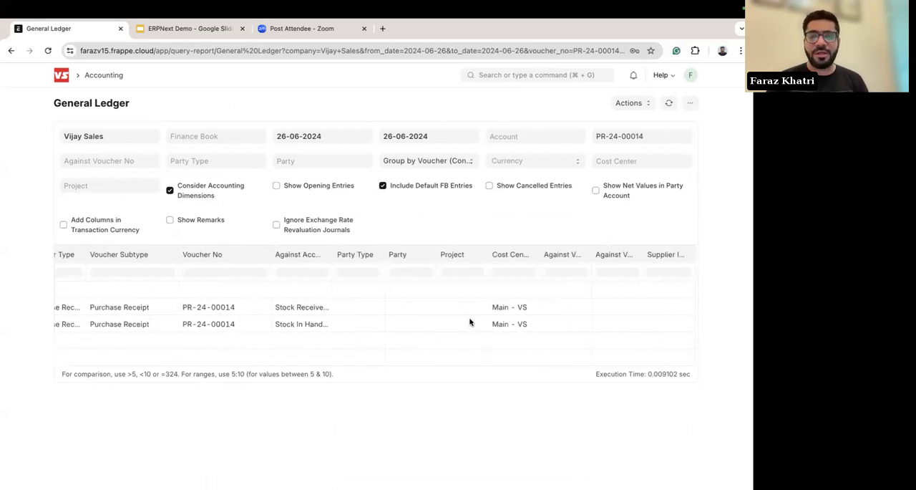
{"action": "scroll", "coordinate": [470, 322], "scroll_direction": "left", "scroll_amount": 6}
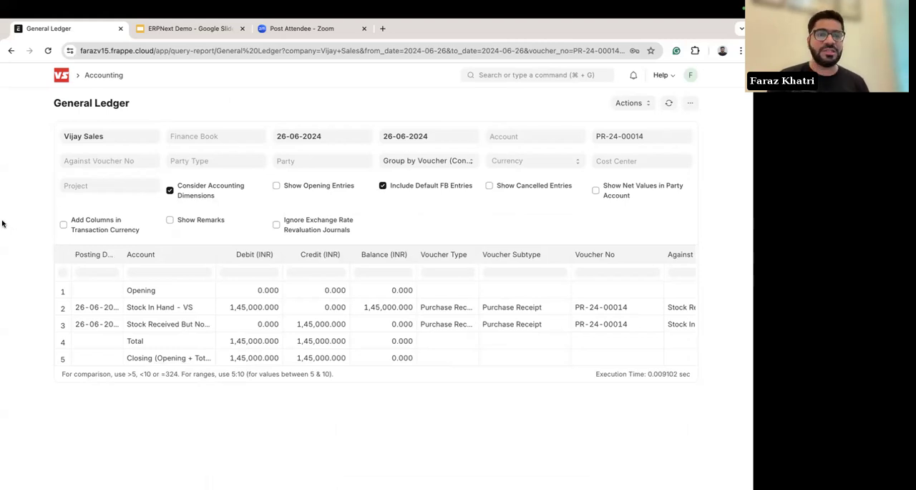
{"action": "scroll", "coordinate": [2, 225], "scroll_direction": "left", "scroll_amount": 5}
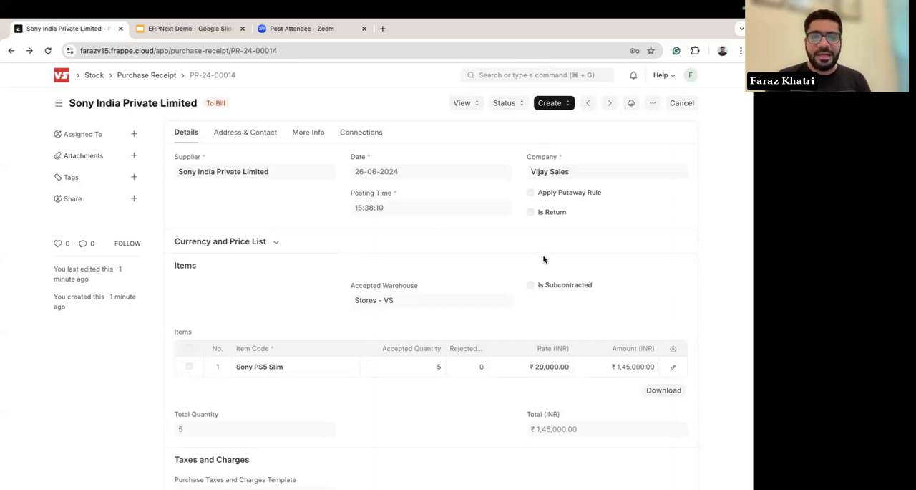
{"action": "left_click", "coordinate": [461, 103]}
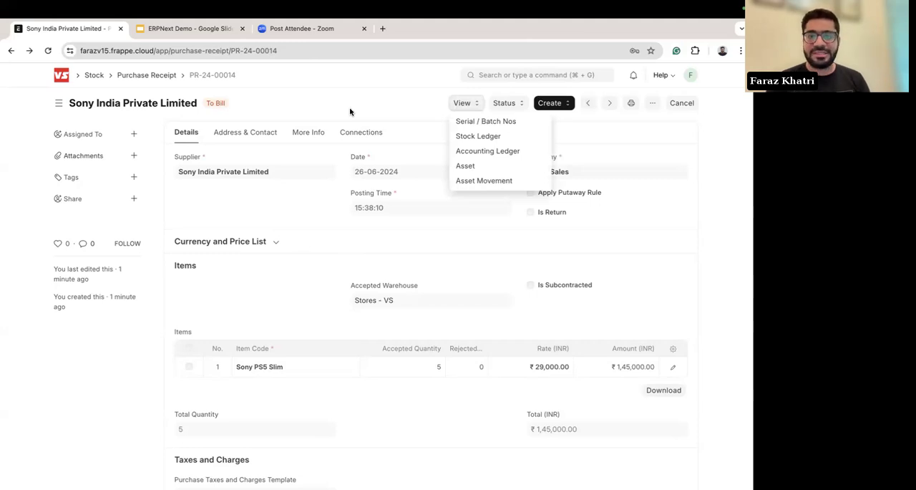
{"action": "left_click", "coordinate": [328, 113]}
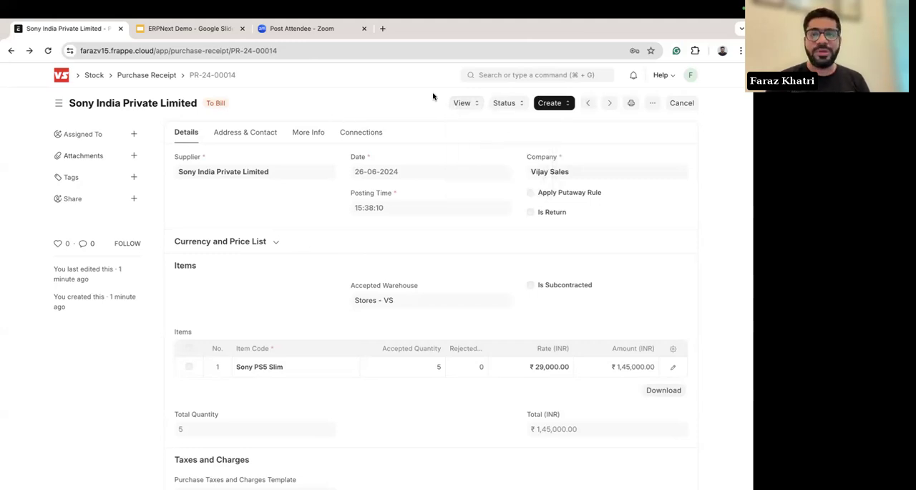
Step: Create a purchase invoice from the purchase receipt and review its item and tax details
{"action": "left_click", "coordinate": [556, 104]}
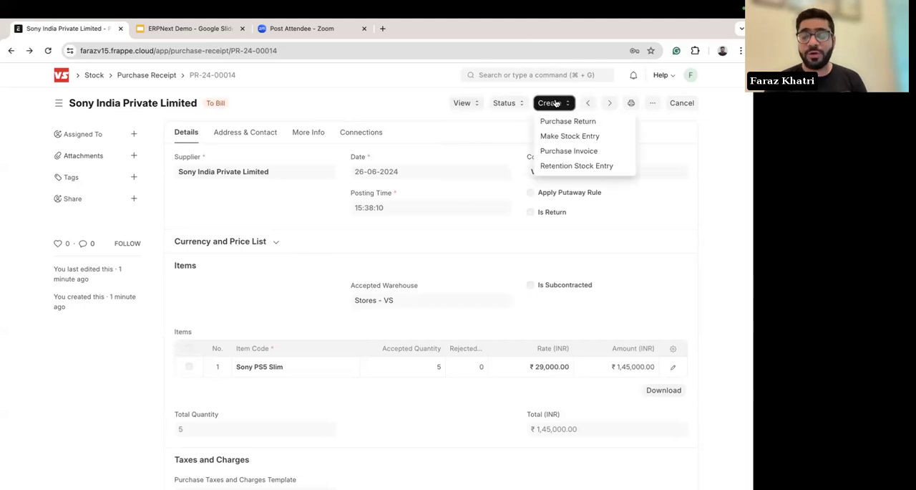
{"action": "left_click", "coordinate": [567, 151]}
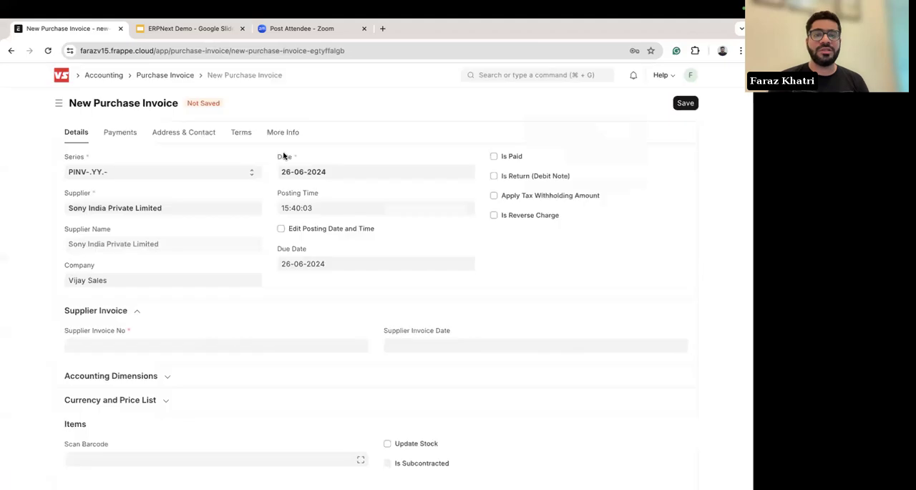
{"action": "scroll", "coordinate": [508, 264], "scroll_direction": "down", "scroll_amount": 5}
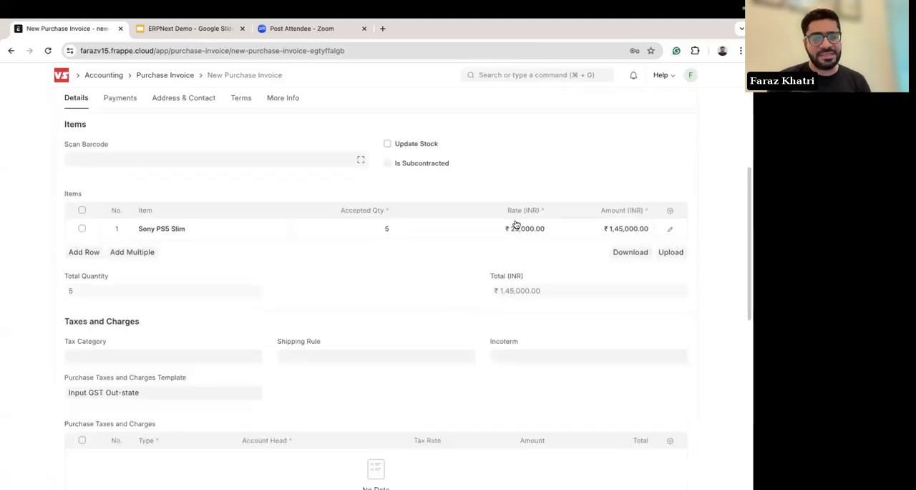
{"action": "scroll", "coordinate": [578, 262], "scroll_direction": "up", "scroll_amount": 5}
Step: Enter supplier invoice number Sony90211 with supplier invoice date 26-06-2024 and save the purchase invoice
{"action": "left_click", "coordinate": [688, 107]}
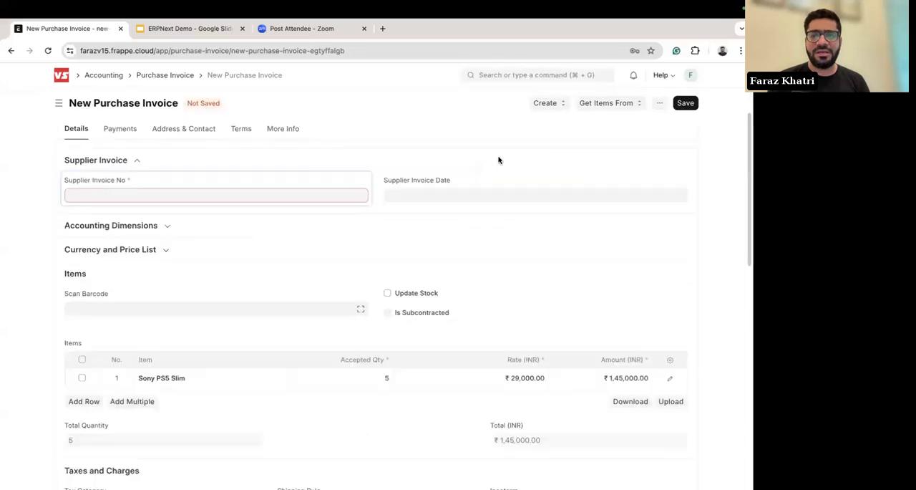
{"action": "left_click", "coordinate": [511, 91]}
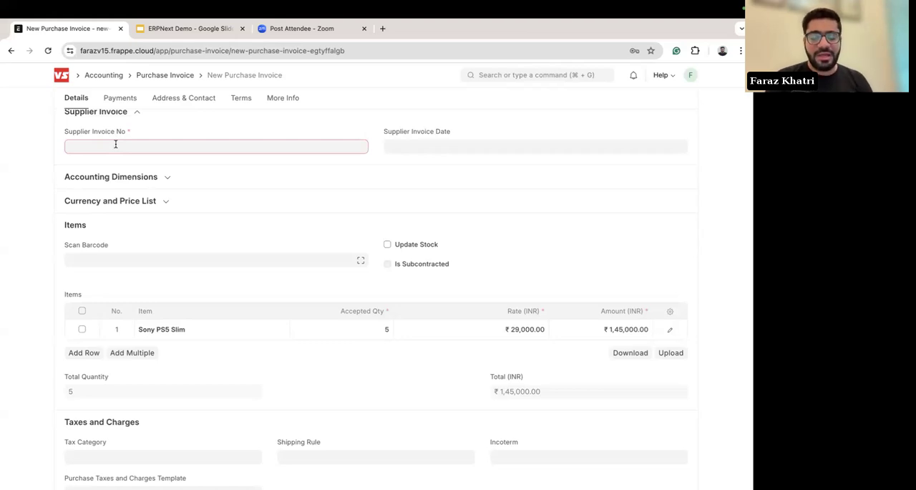
{"action": "type", "text": "Sony90211"}
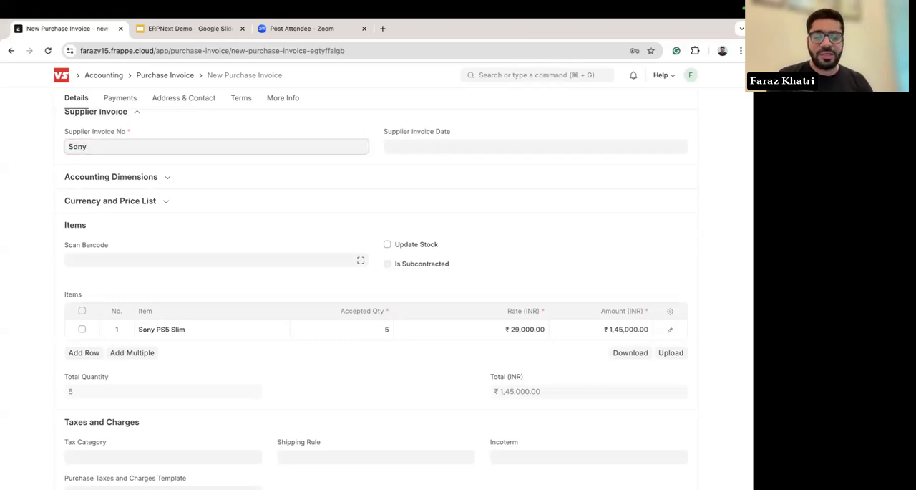
{"action": "scroll", "coordinate": [433, 169], "scroll_direction": "up", "scroll_amount": 1}
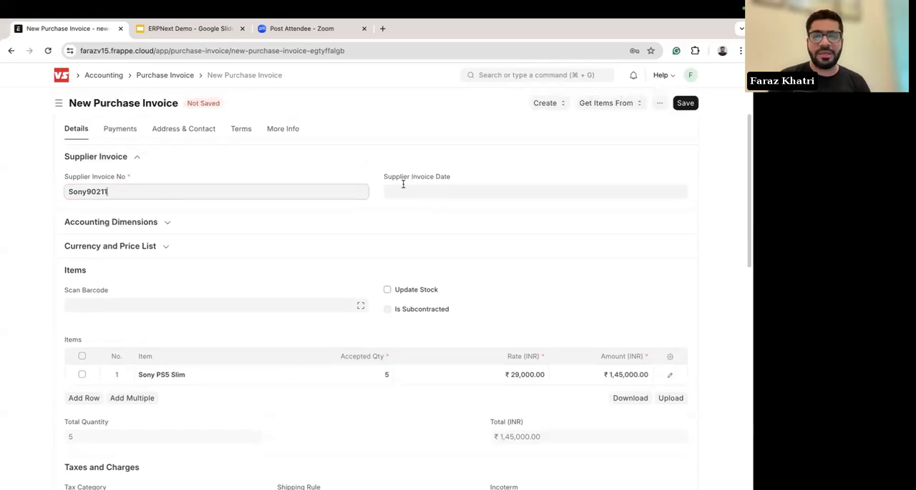
{"action": "left_click", "coordinate": [404, 190]}
{"action": "left_click", "coordinate": [447, 353]}
{"action": "scroll", "coordinate": [506, 215], "scroll_direction": "up", "scroll_amount": 2}
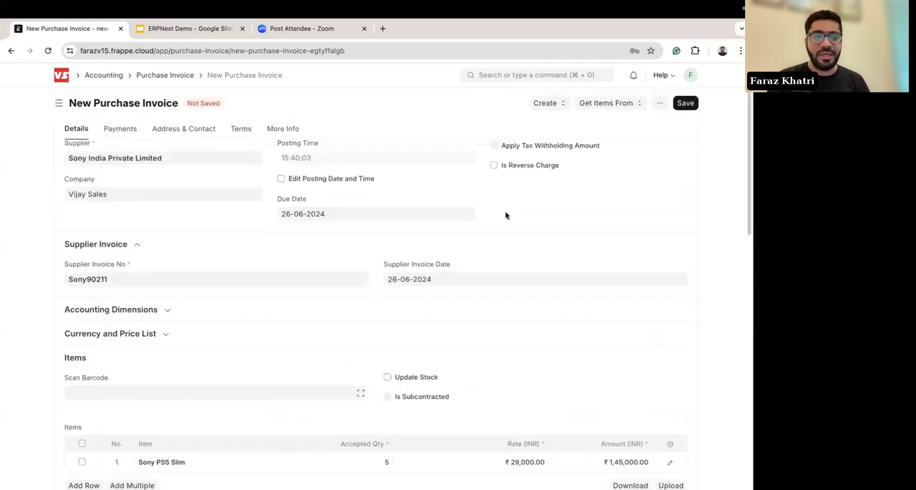
{"action": "scroll", "coordinate": [657, 159], "scroll_direction": "up", "scroll_amount": 2}
{"action": "left_click", "coordinate": [685, 102]}
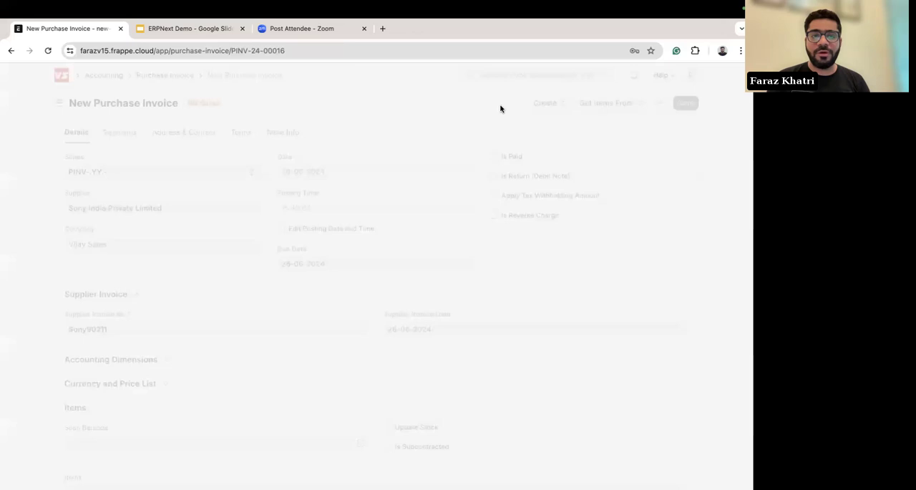
Step: Preview the draft purchase invoice's accounting ledger, examine its debit and credit entries, and close the preview
{"action": "left_click", "coordinate": [683, 103]}
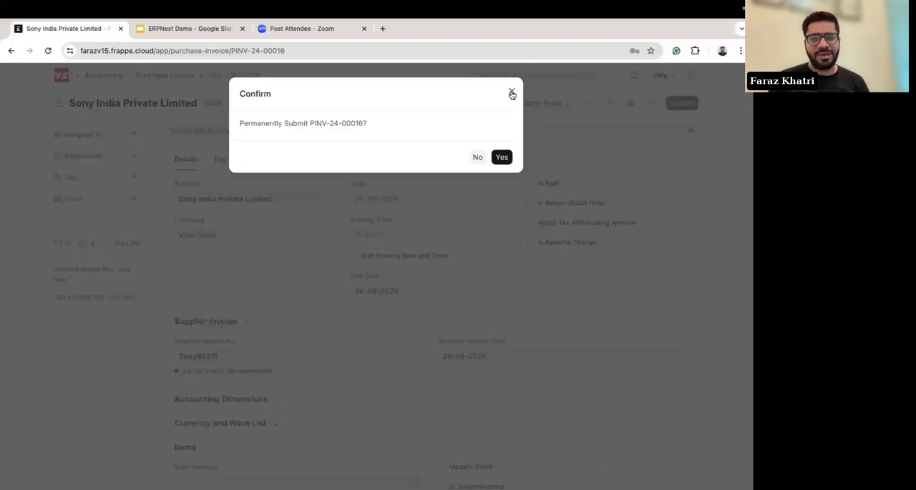
{"action": "left_click", "coordinate": [509, 93]}
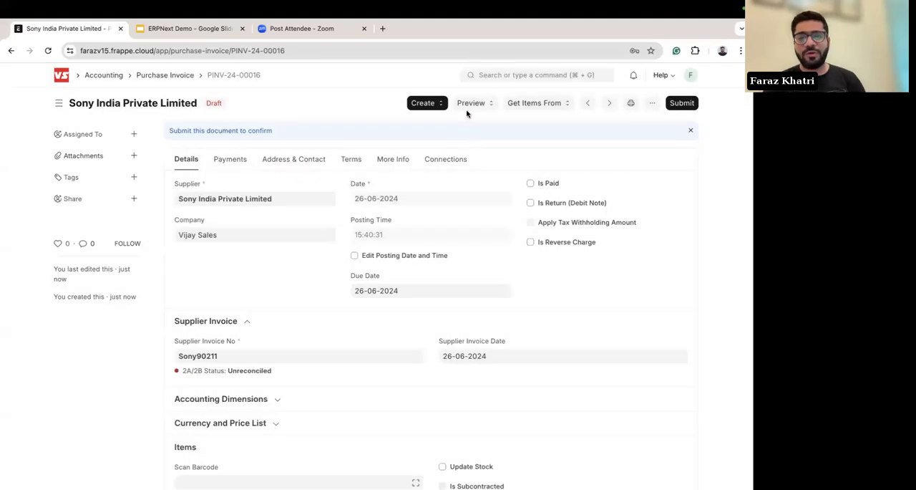
{"action": "left_click", "coordinate": [469, 103]}
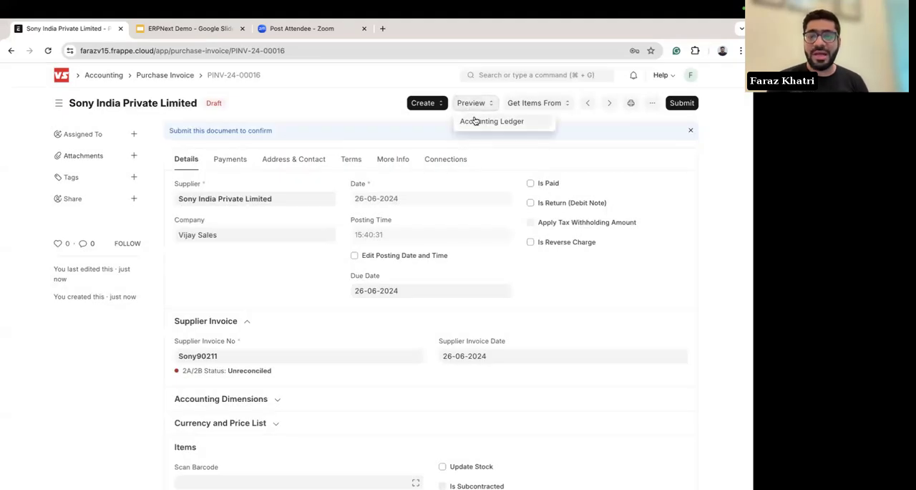
{"action": "left_click", "coordinate": [481, 123]}
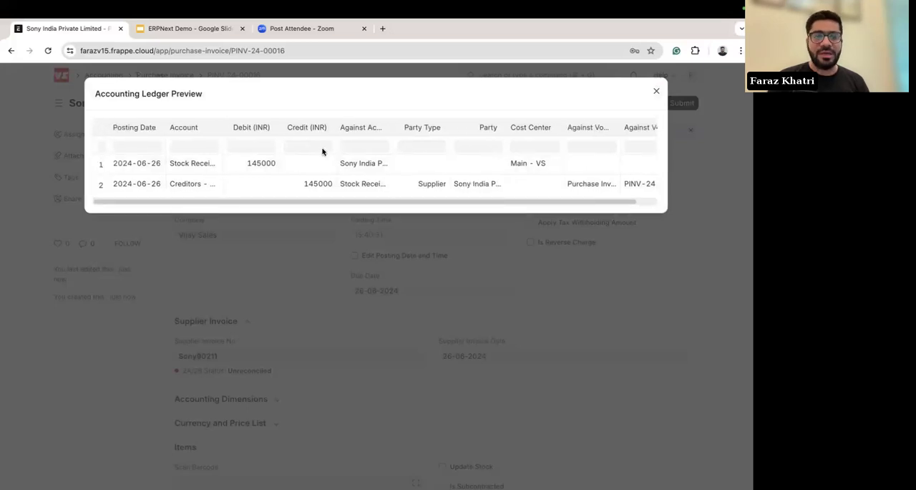
{"action": "left_click", "coordinate": [656, 93]}
Step: Submit the purchase invoice permanently and create a payment entry from it
{"action": "left_click", "coordinate": [682, 102]}
{"action": "left_click", "coordinate": [502, 157]}
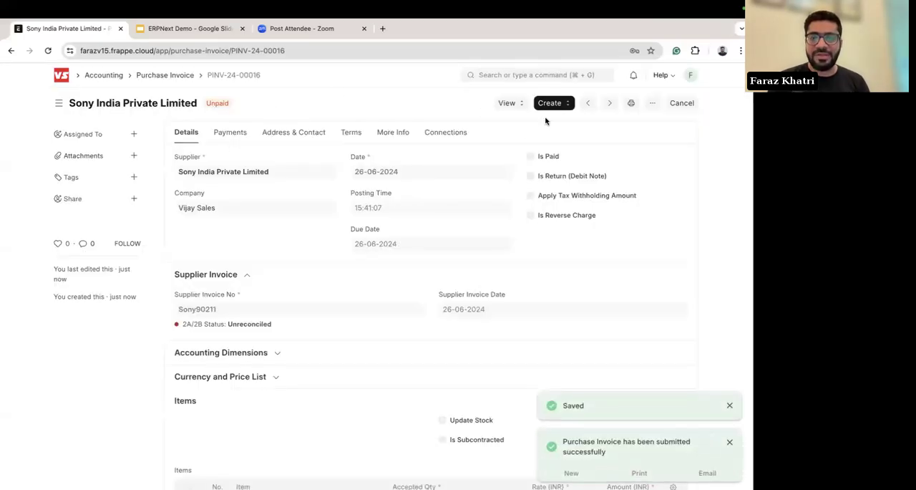
{"action": "left_click", "coordinate": [563, 109]}
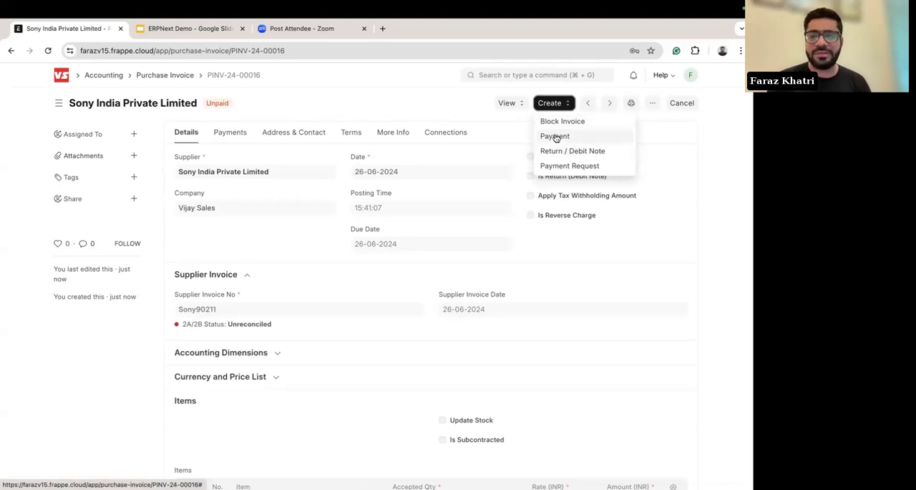
{"action": "left_click", "coordinate": [564, 142]}
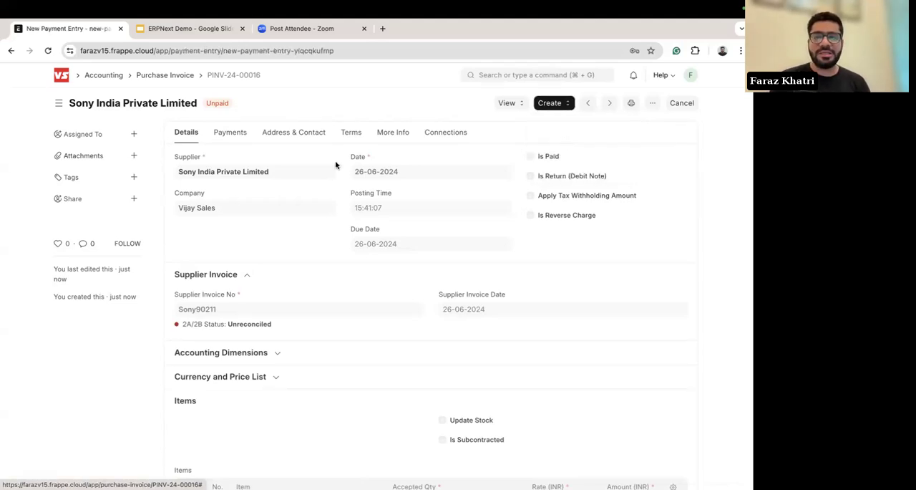
Step: Review the payment entry's paid amount and invoice reference, and save and submit the entry
{"action": "scroll", "coordinate": [342, 308], "scroll_direction": "down", "scroll_amount": 2}
{"action": "scroll", "coordinate": [342, 309], "scroll_direction": "down", "scroll_amount": 3}
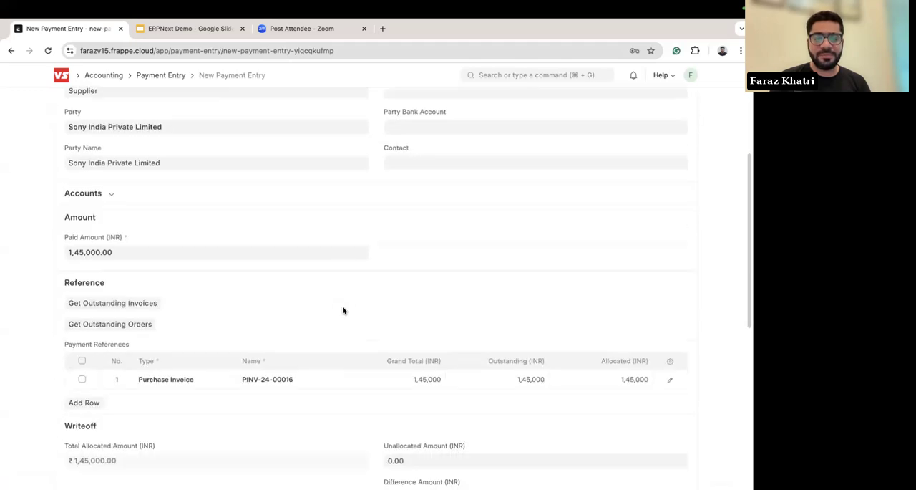
{"action": "scroll", "coordinate": [343, 310], "scroll_direction": "up", "scroll_amount": 6}
{"action": "left_click", "coordinate": [683, 105]}
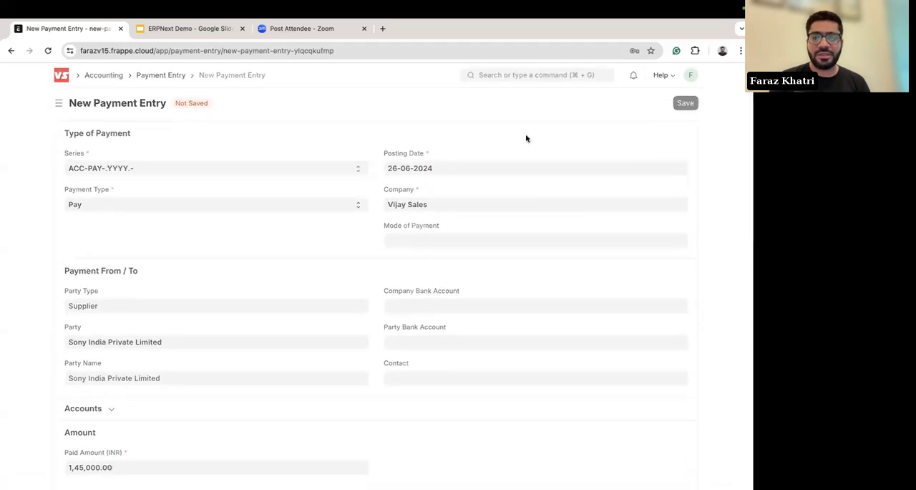
{"action": "left_click", "coordinate": [680, 104]}
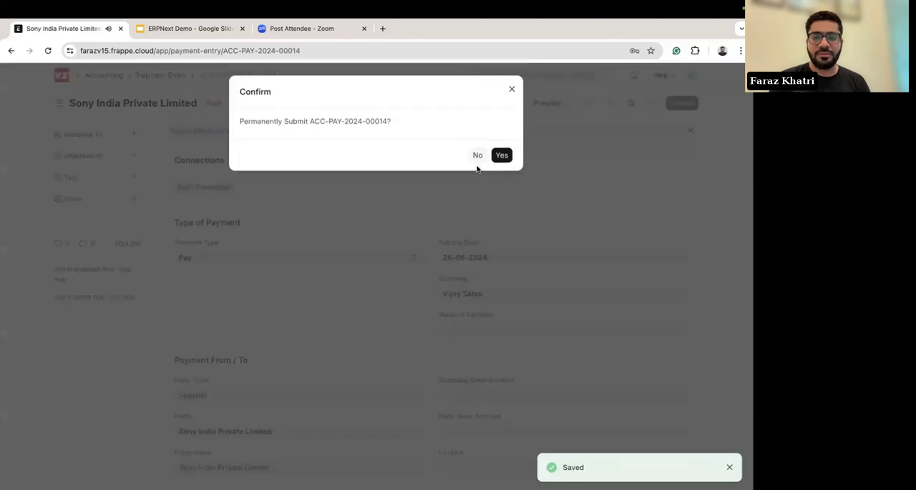
{"action": "left_click", "coordinate": [500, 154]}
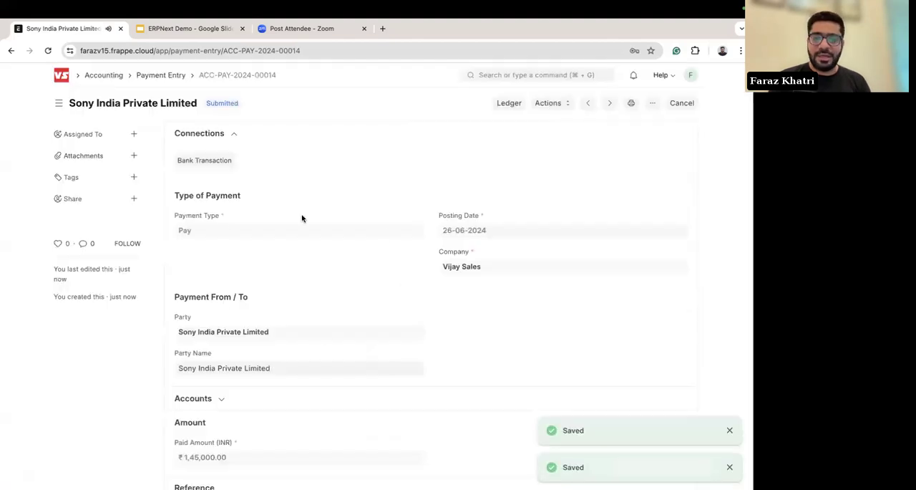
Step: Return to the purchase invoice and reload it to check its payment status
{"action": "scroll", "coordinate": [24, 272], "scroll_direction": "left", "scroll_amount": 5}
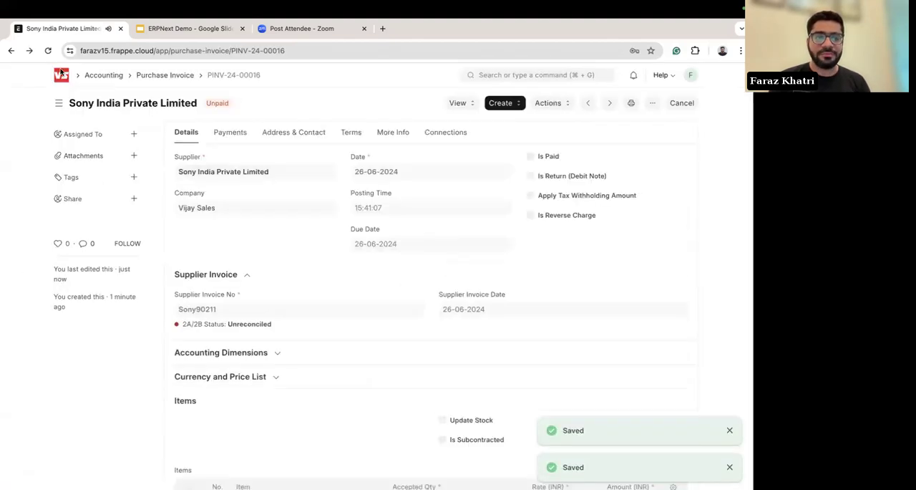
{"action": "left_click", "coordinate": [48, 50]}
{"action": "left_click", "coordinate": [406, 204]}
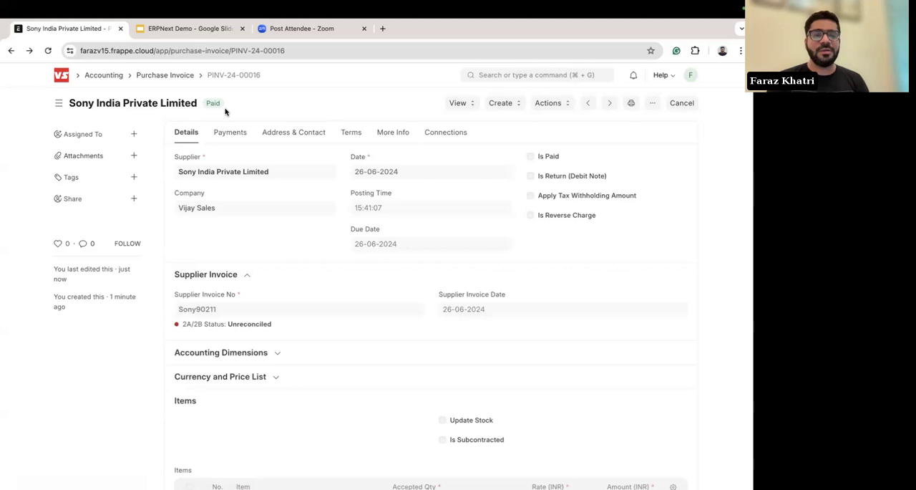
Step: Go to the home workspace, search for the Sales Order list and open the Frappe Technologies Private Limited order
{"action": "left_click", "coordinate": [61, 78]}
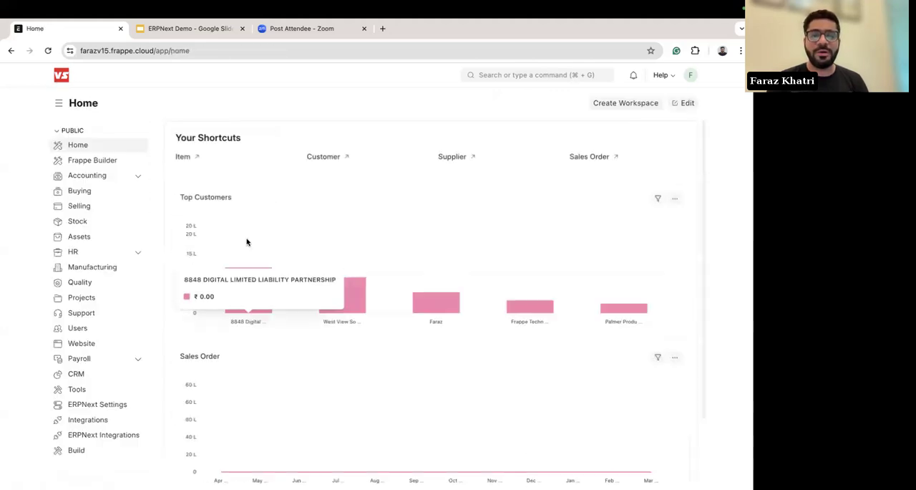
{"action": "scroll", "coordinate": [219, 291], "scroll_direction": "down", "scroll_amount": 2}
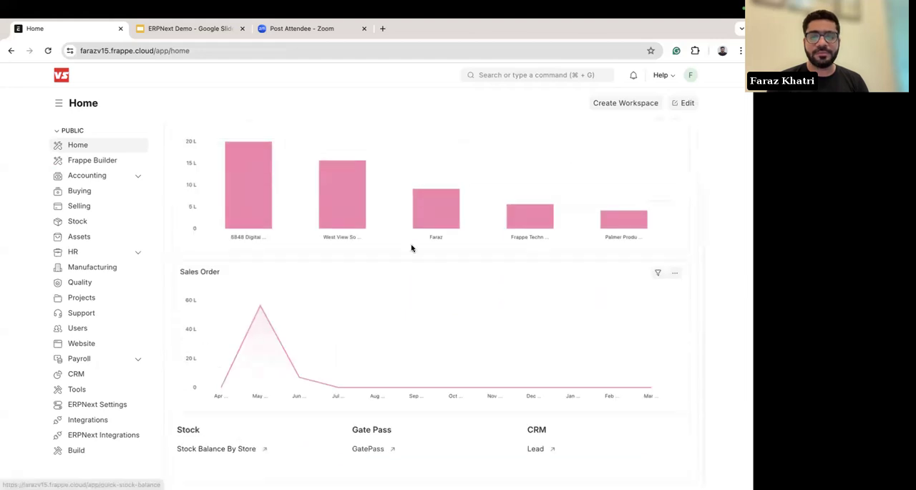
{"action": "left_click", "coordinate": [520, 75]}
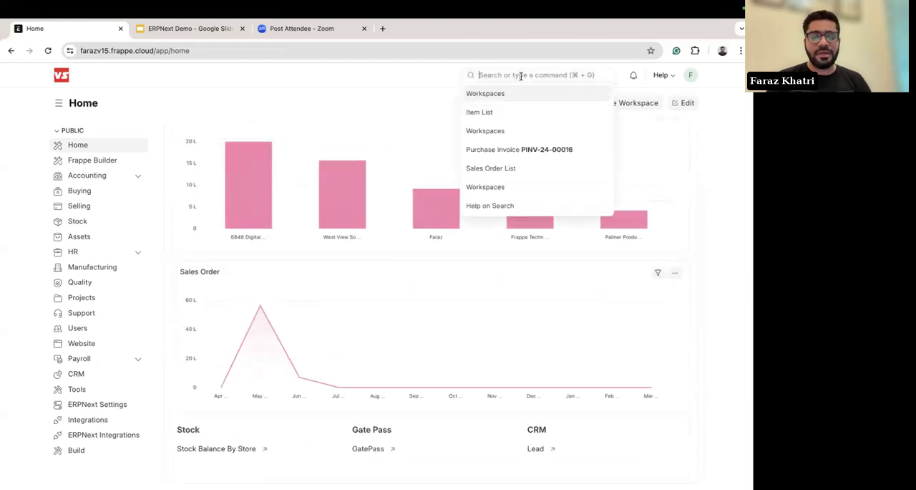
{"action": "type", "text": "sales"}
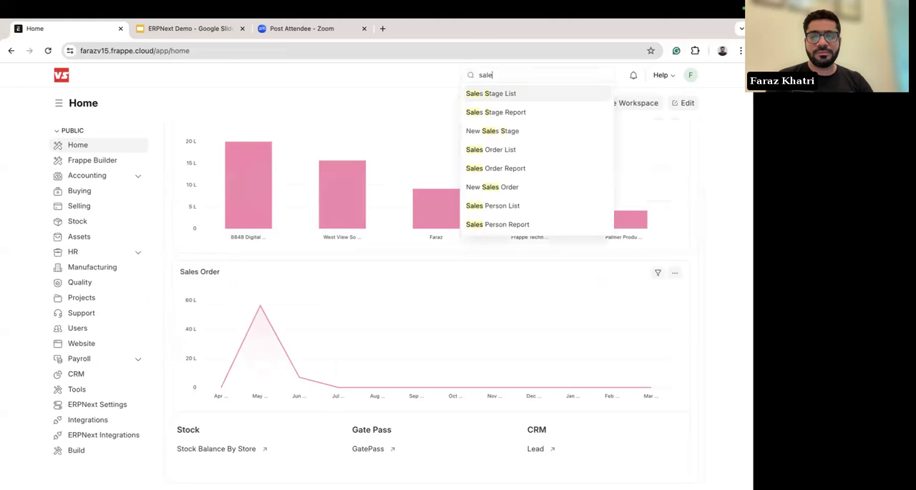
{"action": "key", "text": "BackSpace"}
{"action": "key", "text": "BackSpace"}
{"action": "key", "text": "BackSpace"}
{"action": "key", "text": "BackSpace"}
{"action": "type", "text": "sales or"}
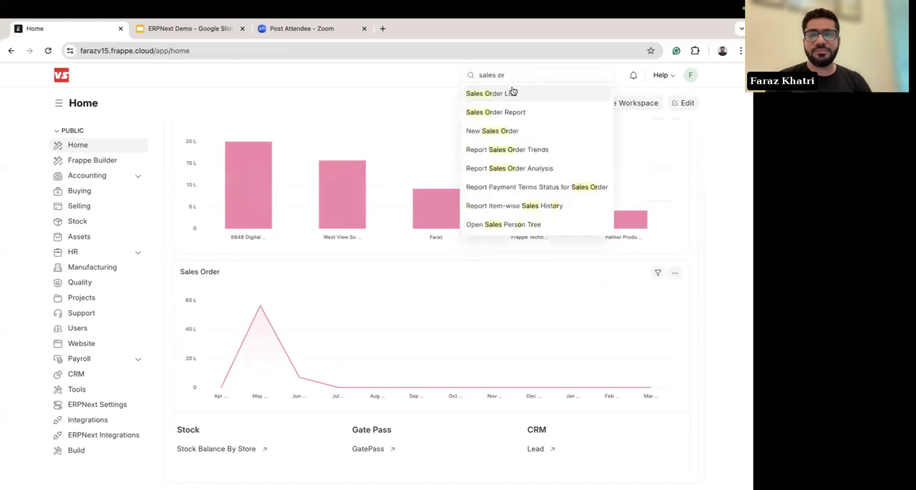
{"action": "left_click", "coordinate": [512, 93]}
{"action": "left_click", "coordinate": [204, 203]}
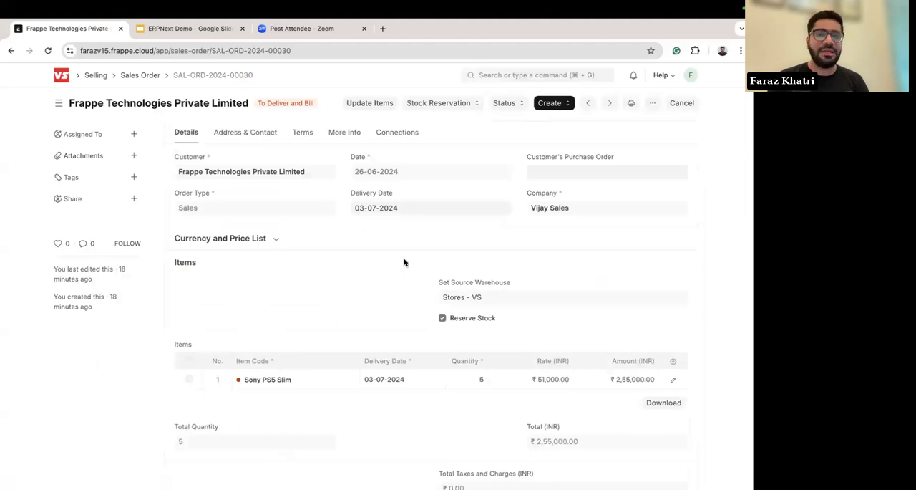
Step: Review the sales order's details and create a delivery note from it
{"action": "scroll", "coordinate": [368, 313], "scroll_direction": "down", "scroll_amount": 3}
{"action": "scroll", "coordinate": [566, 218], "scroll_direction": "up", "scroll_amount": 3}
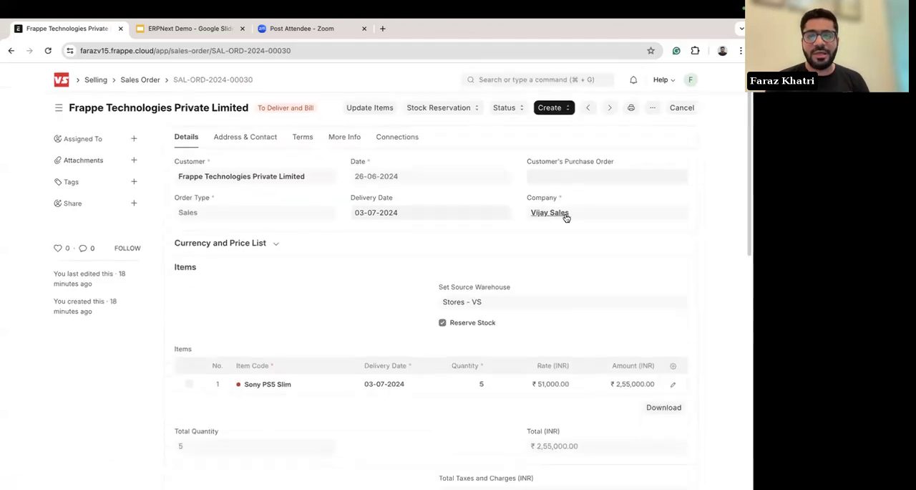
{"action": "scroll", "coordinate": [309, 250], "scroll_direction": "down", "scroll_amount": 3}
{"action": "scroll", "coordinate": [320, 247], "scroll_direction": "up", "scroll_amount": 3}
{"action": "left_click", "coordinate": [554, 103]}
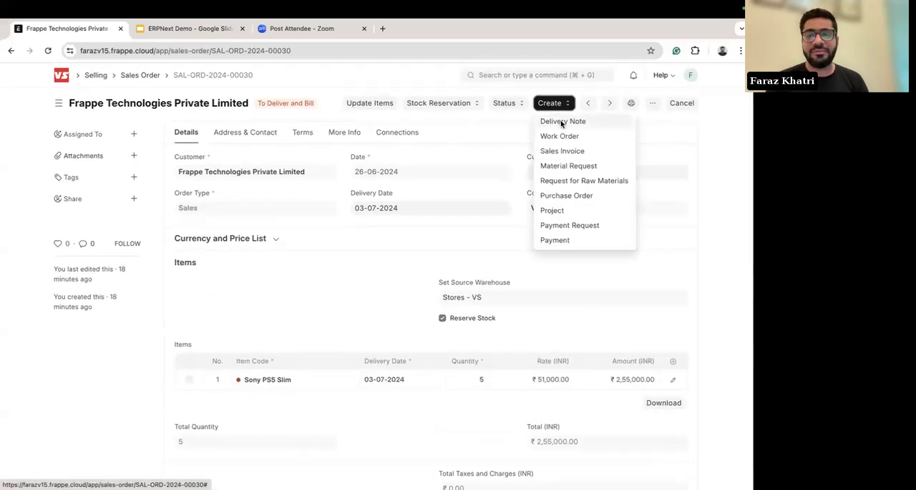
{"action": "left_click", "coordinate": [562, 122]}
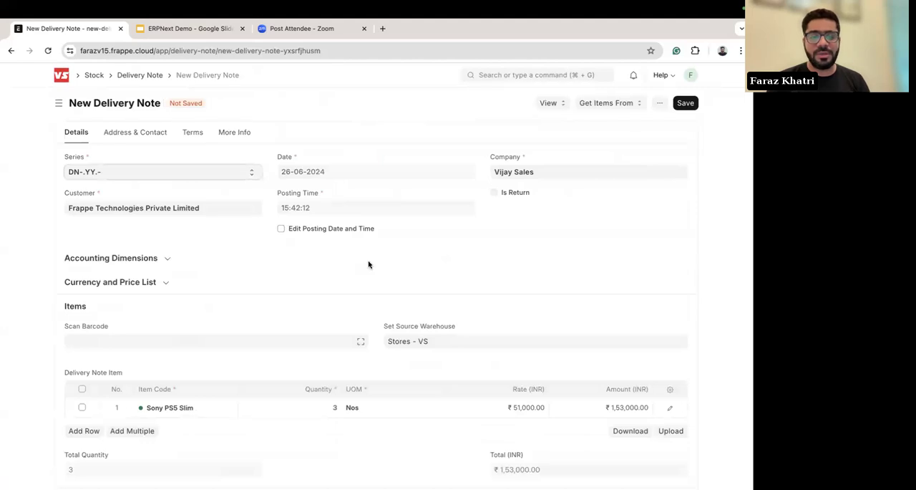
Step: Examine the new delivery note's Sony PS5 Slim row, including its availability indicator and quantity, and its view options
{"action": "scroll", "coordinate": [301, 265], "scroll_direction": "down", "scroll_amount": 4}
{"action": "mouse_move", "coordinate": [142, 247]}
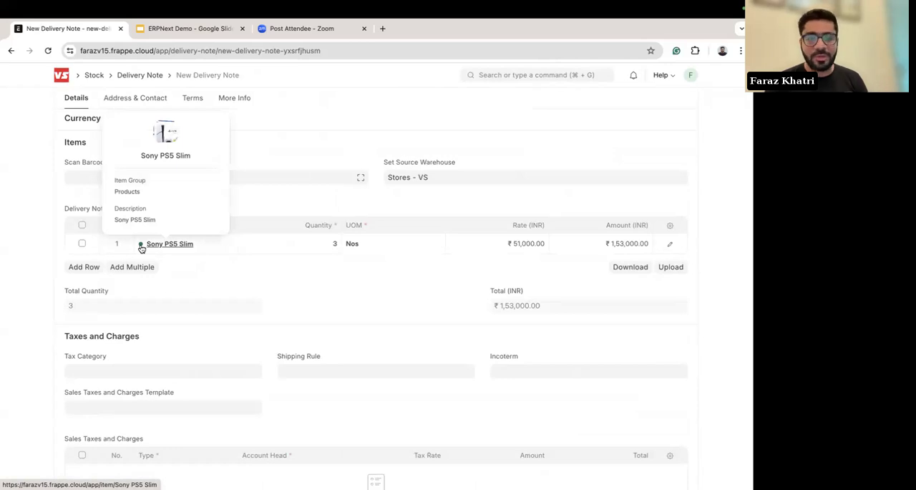
{"action": "scroll", "coordinate": [142, 247], "scroll_direction": "up", "scroll_amount": 3}
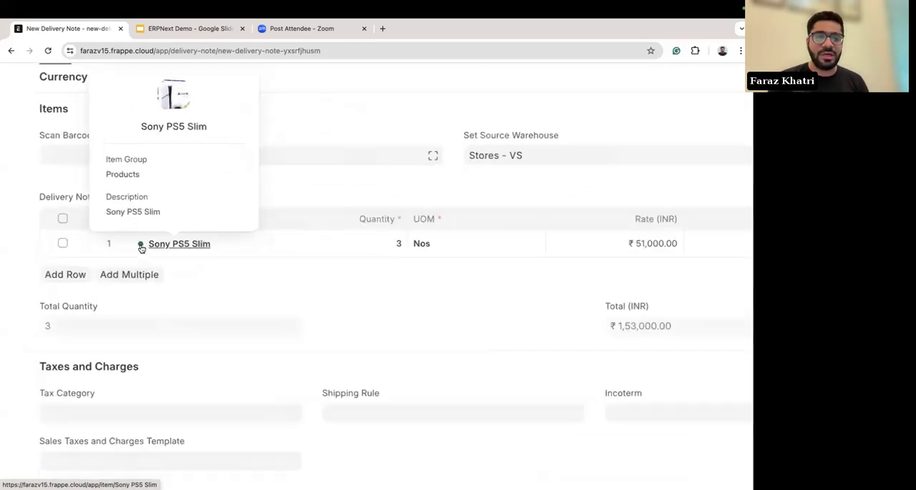
{"action": "scroll", "coordinate": [141, 247], "scroll_direction": "down", "scroll_amount": 3}
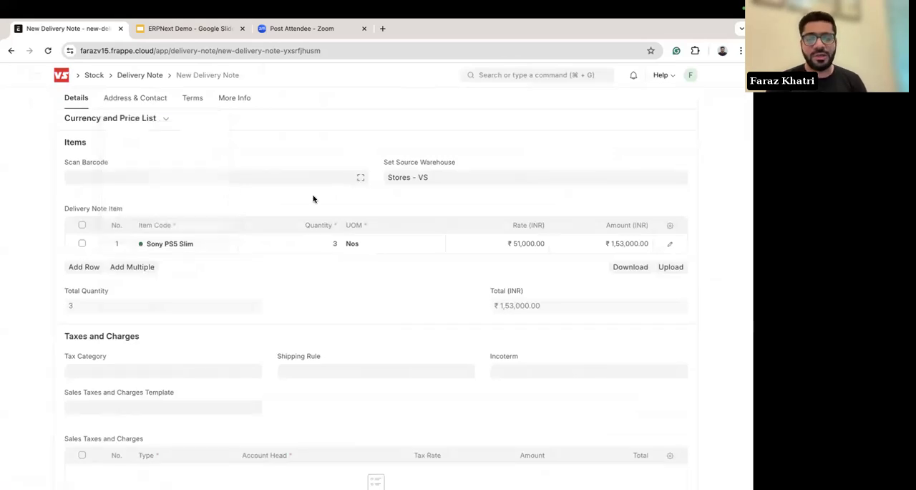
{"action": "scroll", "coordinate": [313, 199], "scroll_direction": "up", "scroll_amount": 3}
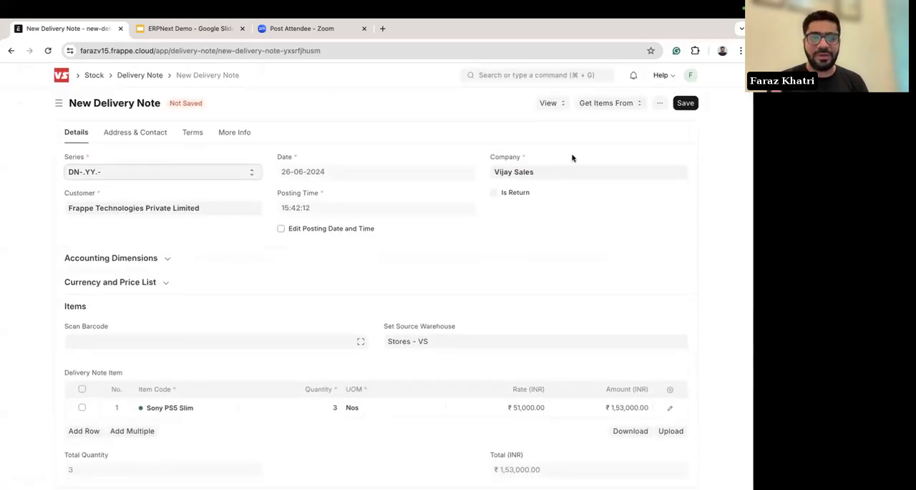
{"action": "left_click", "coordinate": [557, 107]}
{"action": "left_click", "coordinate": [508, 104]}
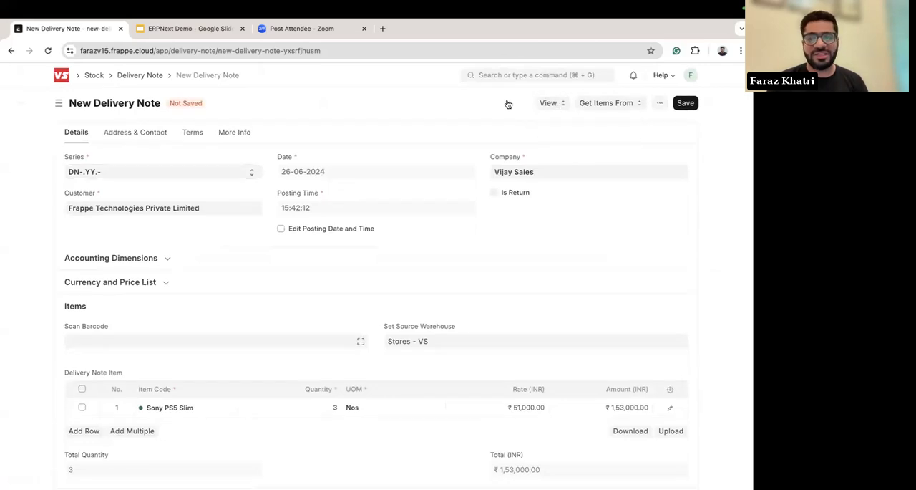
{"action": "scroll", "coordinate": [494, 258], "scroll_direction": "down", "scroll_amount": 2}
{"action": "scroll", "coordinate": [458, 281], "scroll_direction": "up", "scroll_amount": 2}
Step: Save the delivery note for Frappe Technologies Private Limited and submit it permanently
{"action": "left_click", "coordinate": [686, 103]}
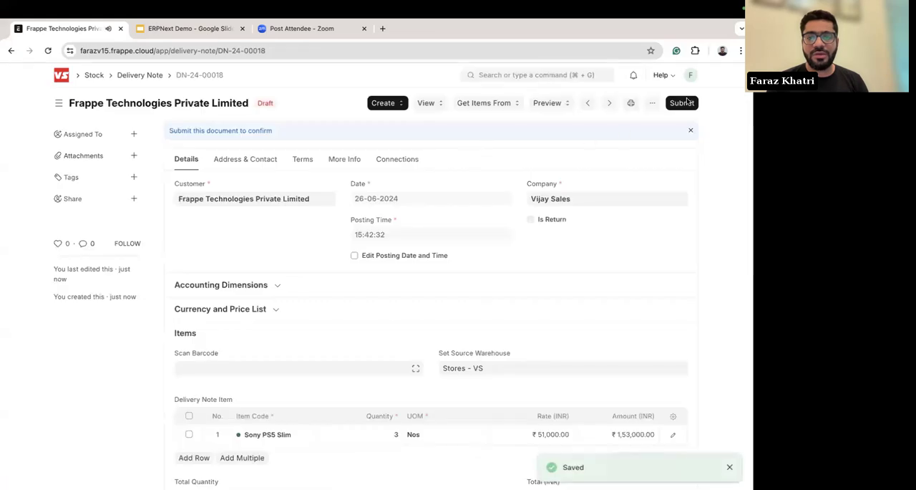
{"action": "left_click", "coordinate": [684, 103]}
{"action": "left_click", "coordinate": [503, 156]}
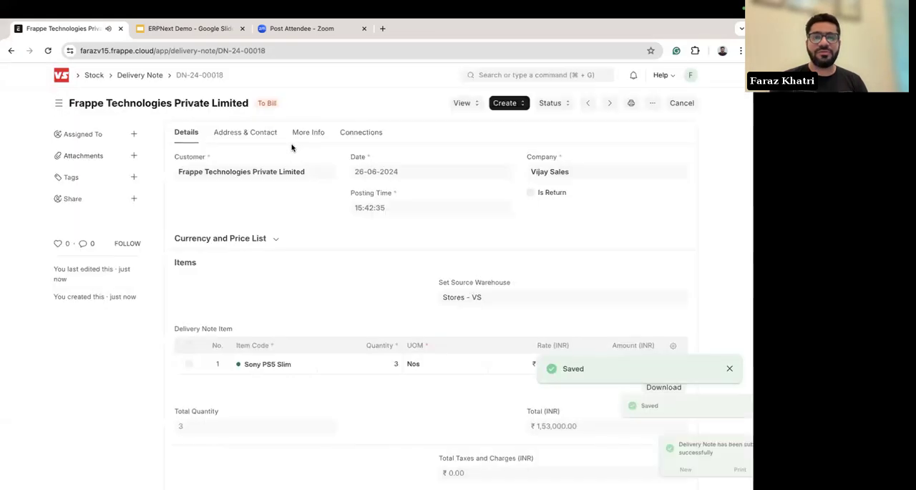
Step: Open the delivery note's stock ledger, review the Sony PS5 Slim stock movement, and return to the delivery note
{"action": "left_click", "coordinate": [462, 102]}
{"action": "left_click", "coordinate": [392, 112]}
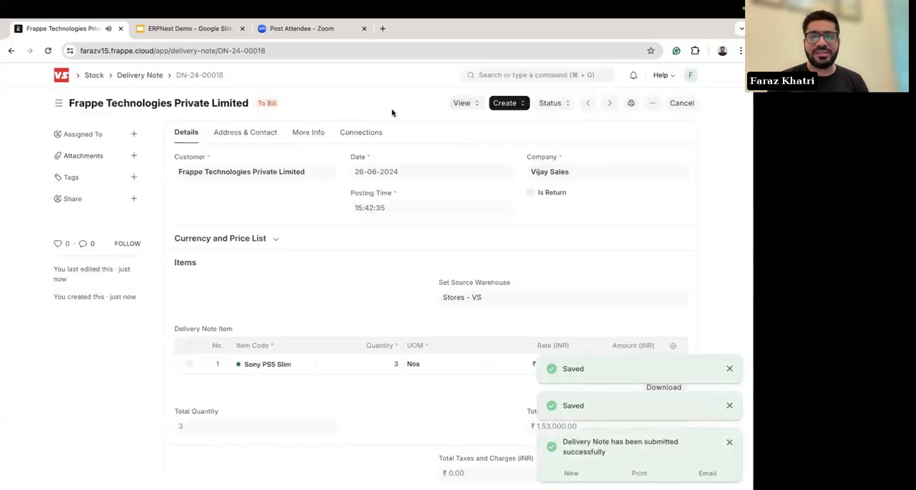
{"action": "left_click", "coordinate": [463, 107]}
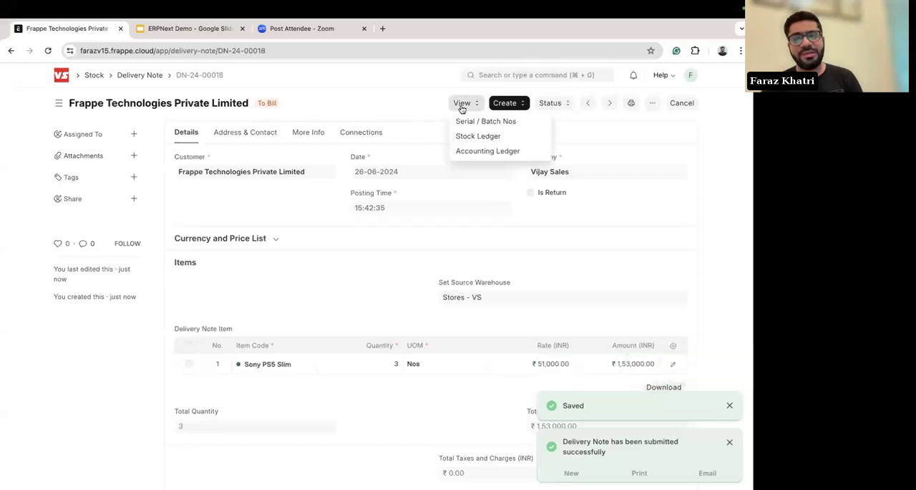
{"action": "left_click", "coordinate": [491, 141]}
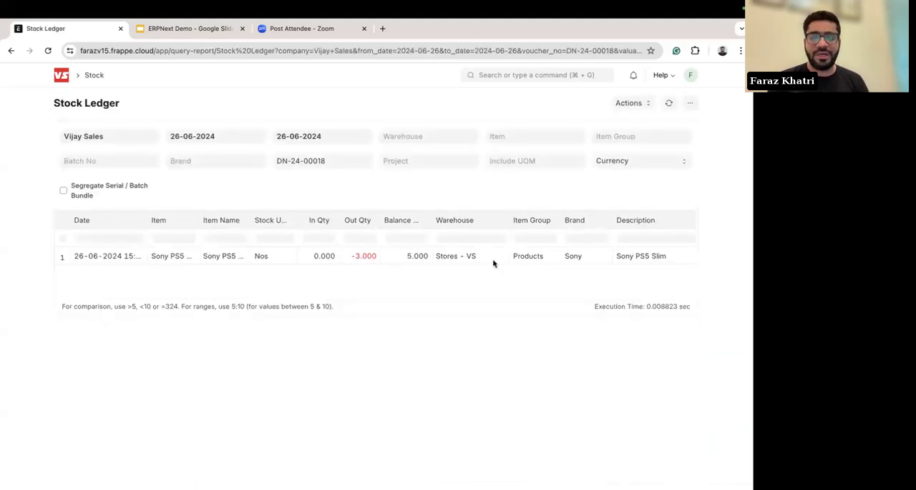
{"action": "scroll", "coordinate": [494, 262], "scroll_direction": "right", "scroll_amount": 5}
{"action": "scroll", "coordinate": [494, 263], "scroll_direction": "left", "scroll_amount": 10}
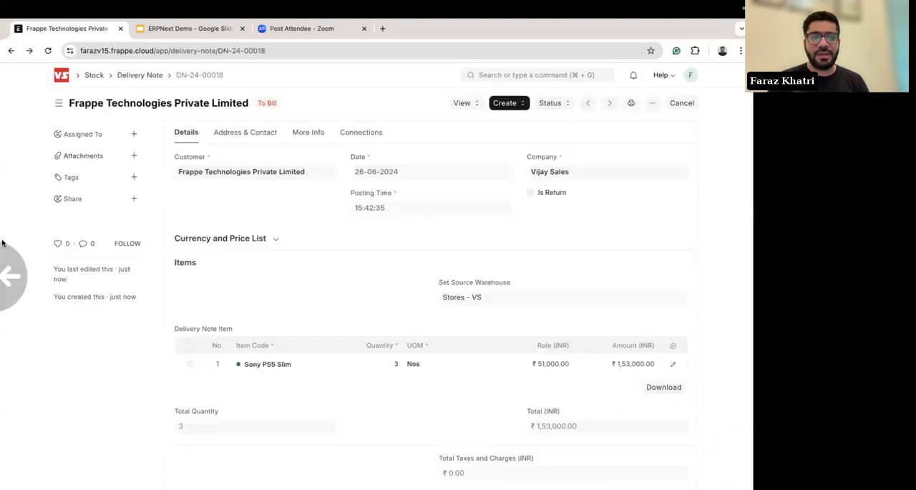
Step: Review the delivery note's item and totals, and check which follow-up documents can be created from it
{"action": "scroll", "coordinate": [410, 246], "scroll_direction": "down", "scroll_amount": 5}
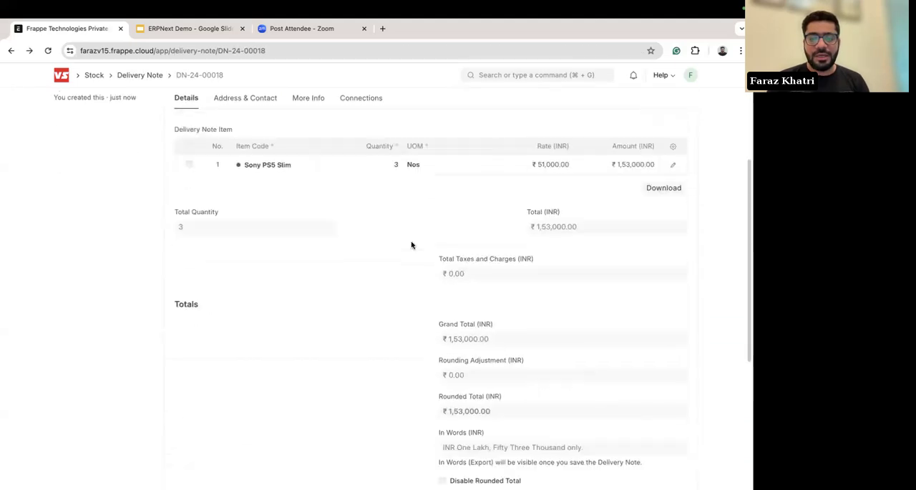
{"action": "scroll", "coordinate": [410, 246], "scroll_direction": "up", "scroll_amount": 5}
{"action": "left_click", "coordinate": [508, 106]}
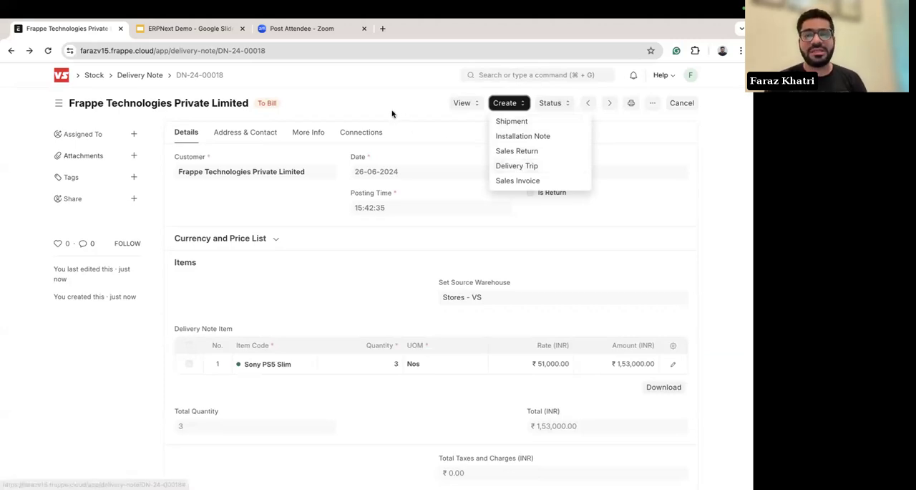
{"action": "left_click", "coordinate": [332, 110]}
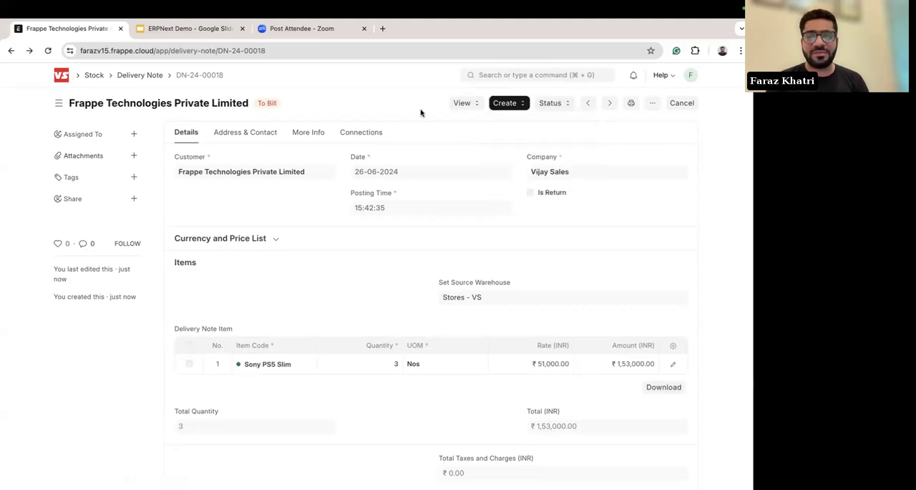
{"action": "left_click", "coordinate": [512, 109]}
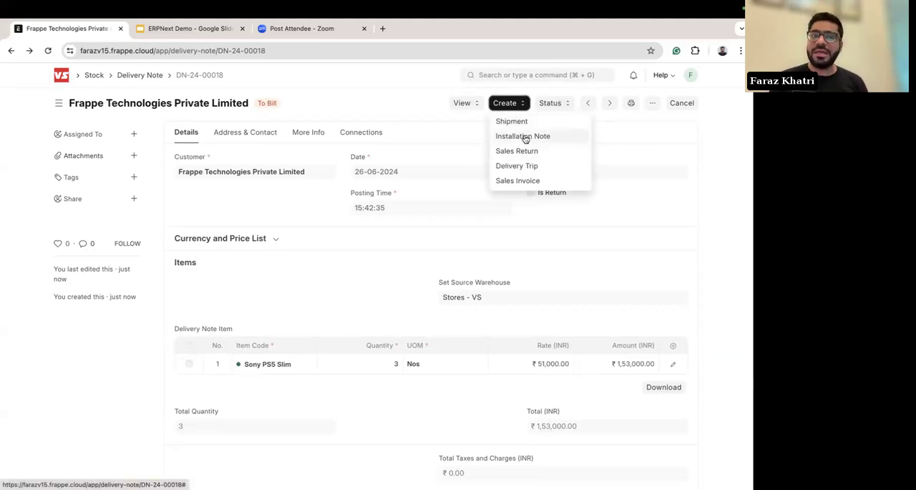
{"action": "left_click", "coordinate": [328, 111]}
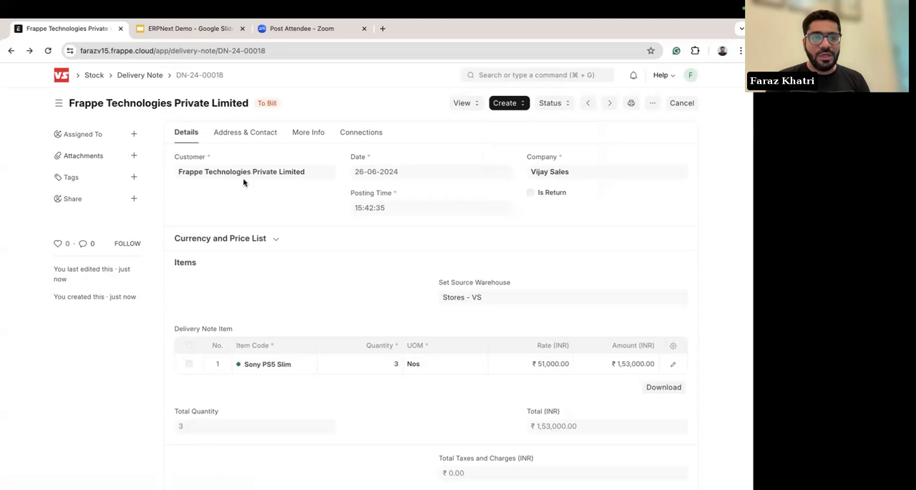
Step: Return to the home workspace and look over its Top Customers and Sales Order charts
{"action": "left_click", "coordinate": [63, 77]}
{"action": "mouse_move", "coordinate": [344, 327]}
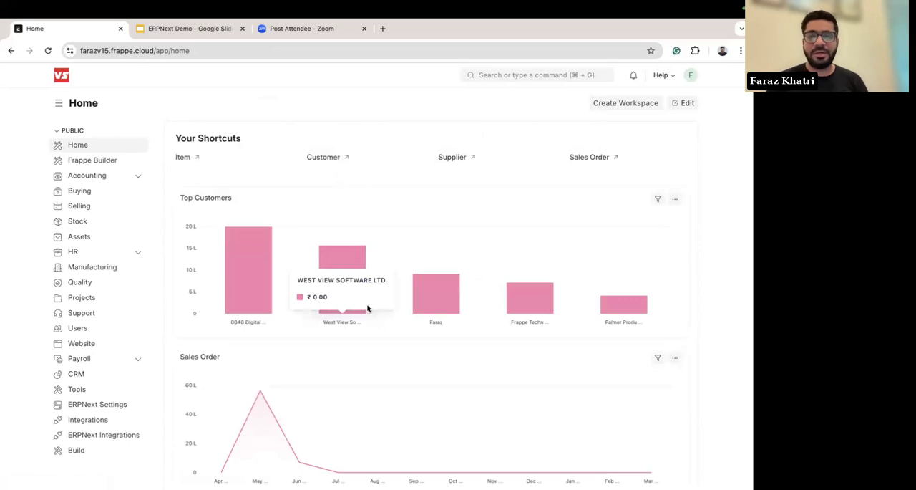
{"action": "mouse_move", "coordinate": [472, 301]}
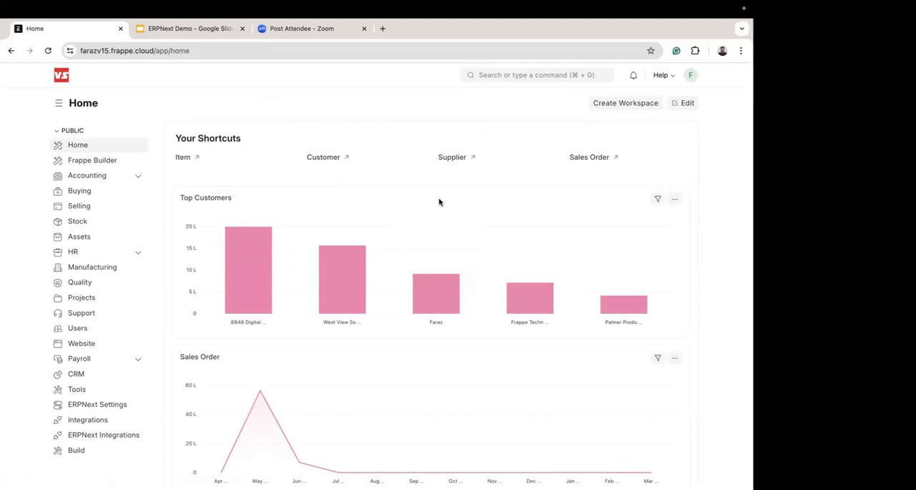
{"action": "scroll", "coordinate": [438, 202], "scroll_direction": "down", "scroll_amount": 1}
{"action": "scroll", "coordinate": [439, 202], "scroll_direction": "up", "scroll_amount": 1}
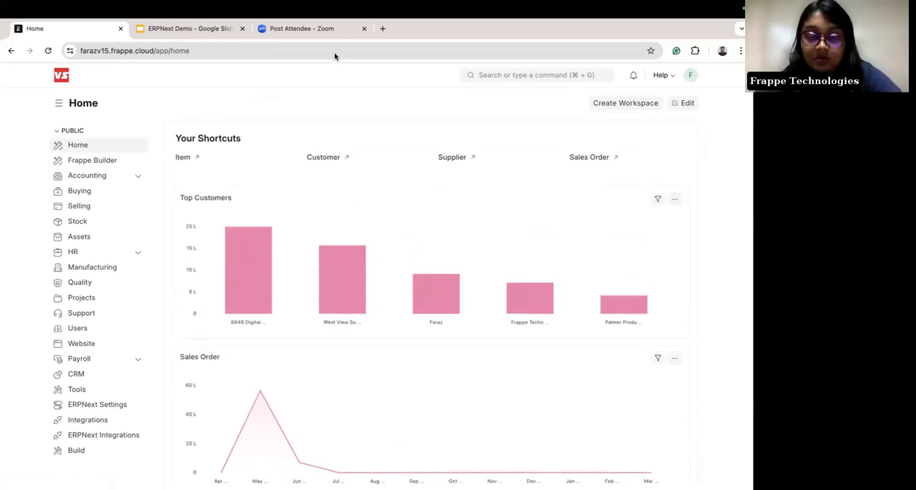
{"action": "mouse_move", "coordinate": [409, 241]}
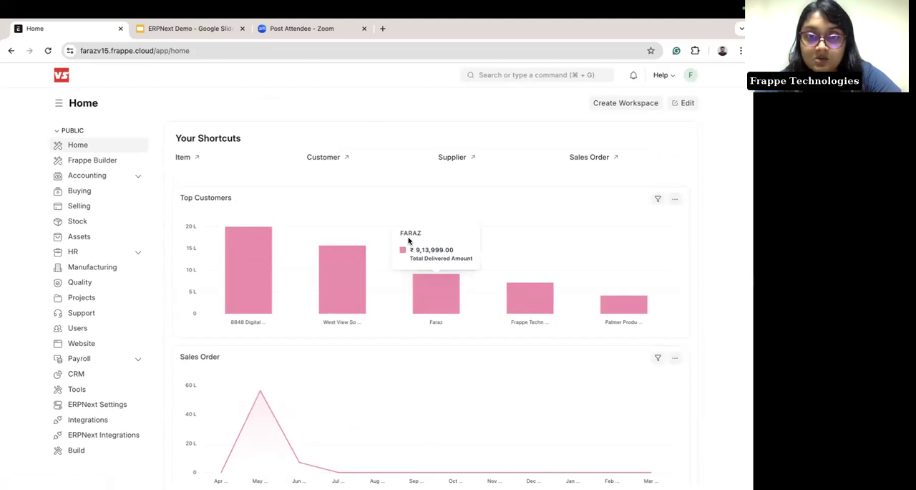
{"action": "key", "text": "XF86AudioLowerVolume"}
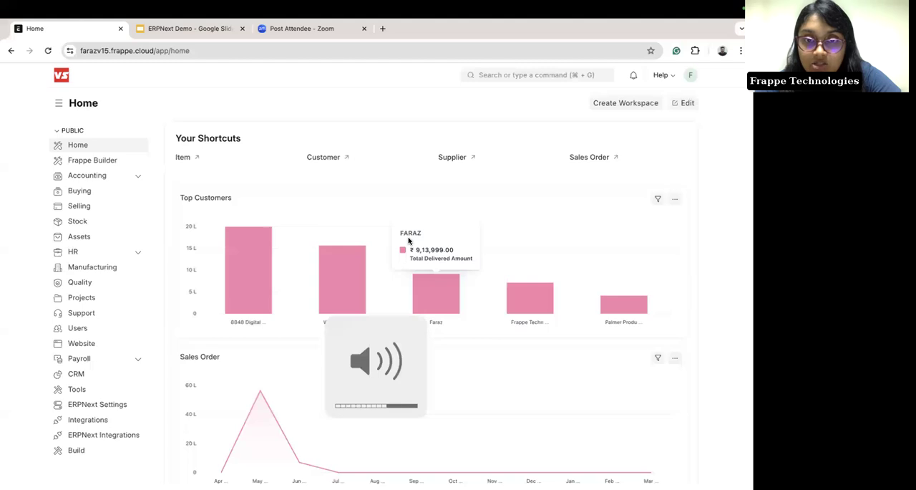
{"action": "key", "text": "XF86AudioLowerVolume"}
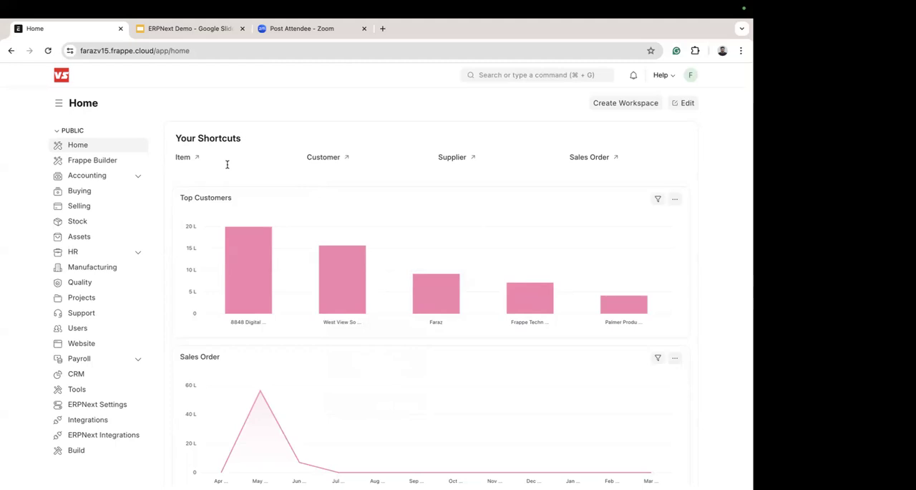
{"action": "mouse_move", "coordinate": [288, 268]}
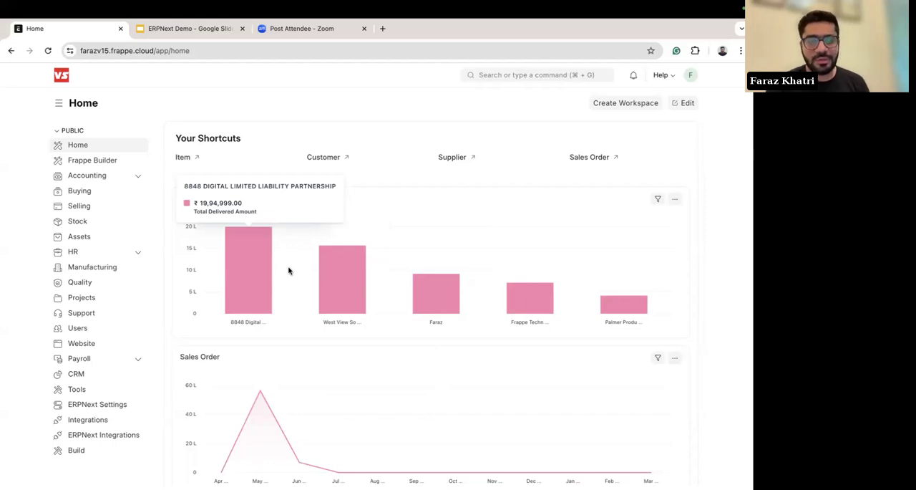
{"action": "key", "text": "XF86AudioRaiseVolume"}
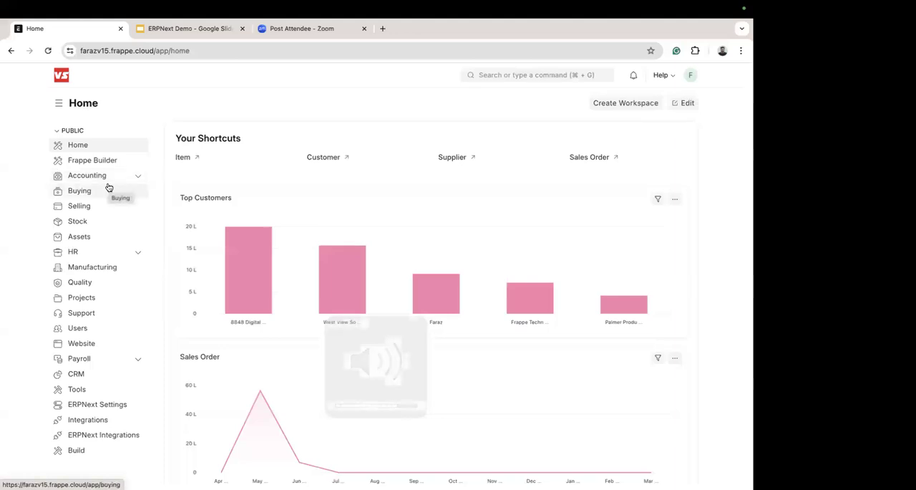
Step: Open the Accounting workspace, expand its sub-workspaces, and look through its summary figures, shortcuts and masters
{"action": "left_click", "coordinate": [103, 177]}
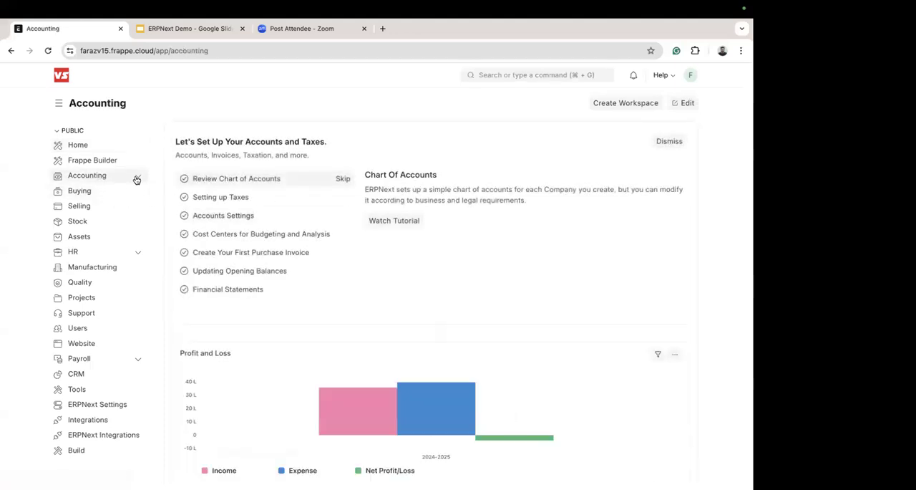
{"action": "left_click", "coordinate": [138, 177]}
{"action": "scroll", "coordinate": [300, 316], "scroll_direction": "down", "scroll_amount": 5}
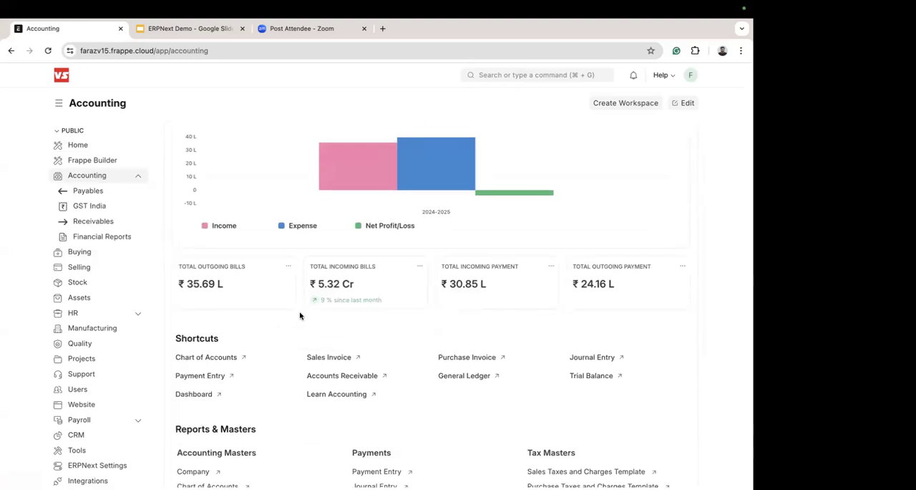
{"action": "scroll", "coordinate": [300, 316], "scroll_direction": "down", "scroll_amount": 1}
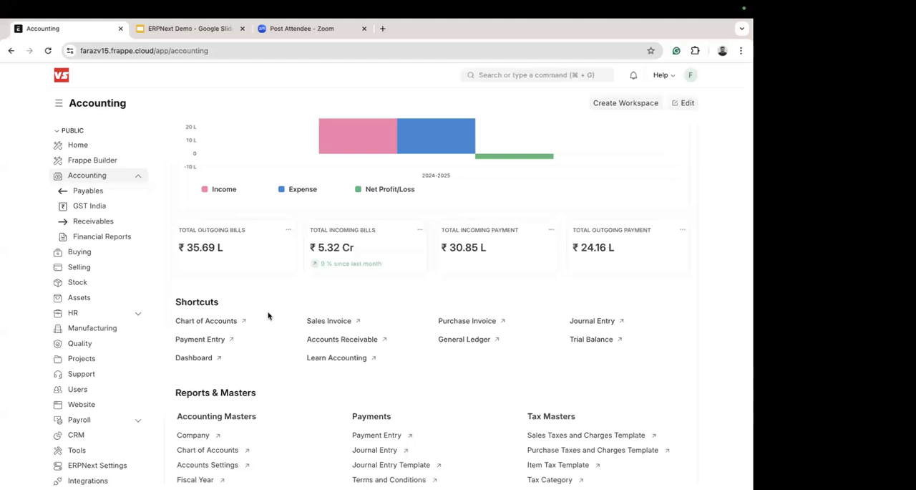
{"action": "scroll", "coordinate": [269, 316], "scroll_direction": "down", "scroll_amount": 2}
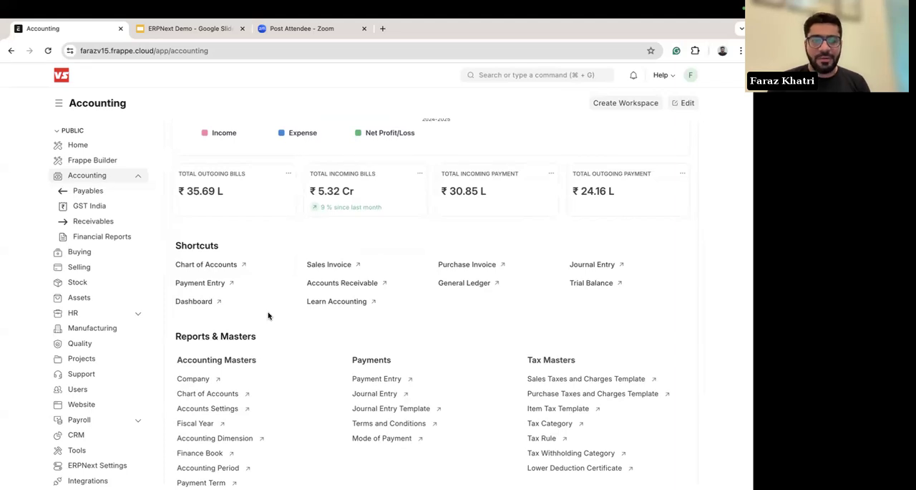
Step: Search for the Chart of Accounts and open its tree view for Vijay Sales
{"action": "left_click", "coordinate": [219, 267]}
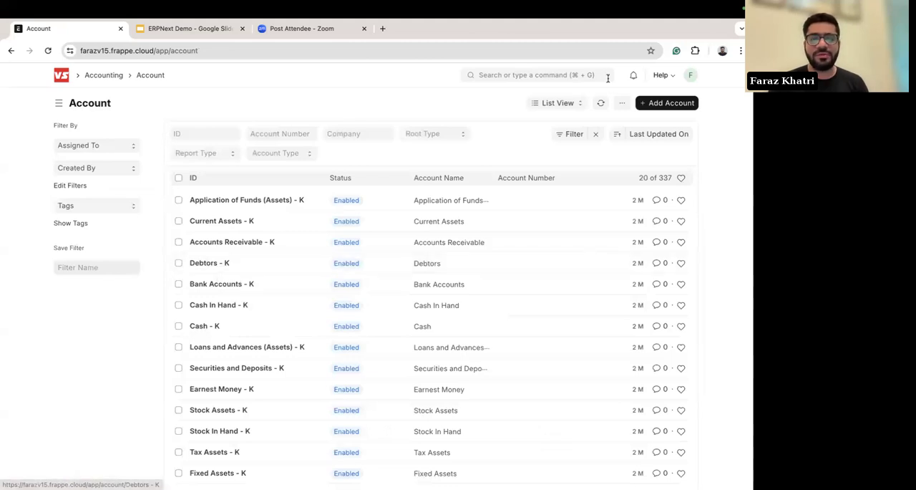
{"action": "scroll", "coordinate": [61, 318], "scroll_direction": "left", "scroll_amount": 5}
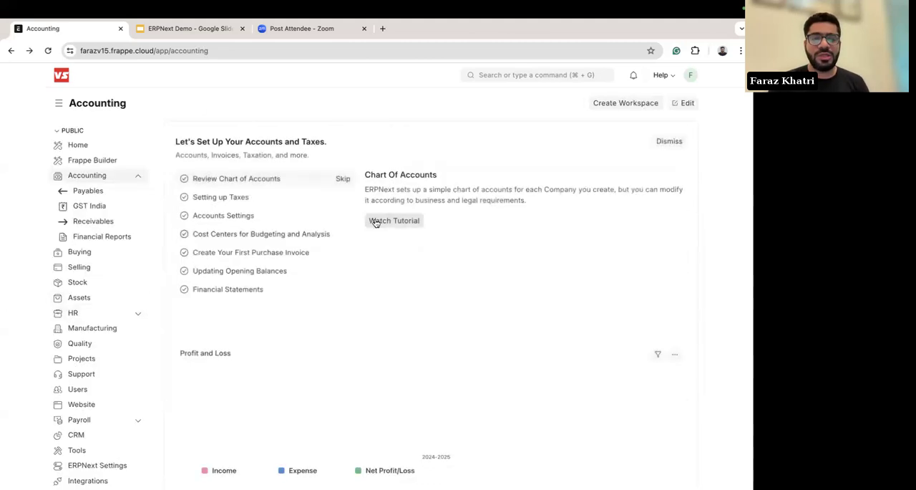
{"action": "scroll", "coordinate": [516, 193], "scroll_direction": "up", "scroll_amount": 2}
{"action": "left_click", "coordinate": [524, 74]}
{"action": "type", "text": "chart of"}
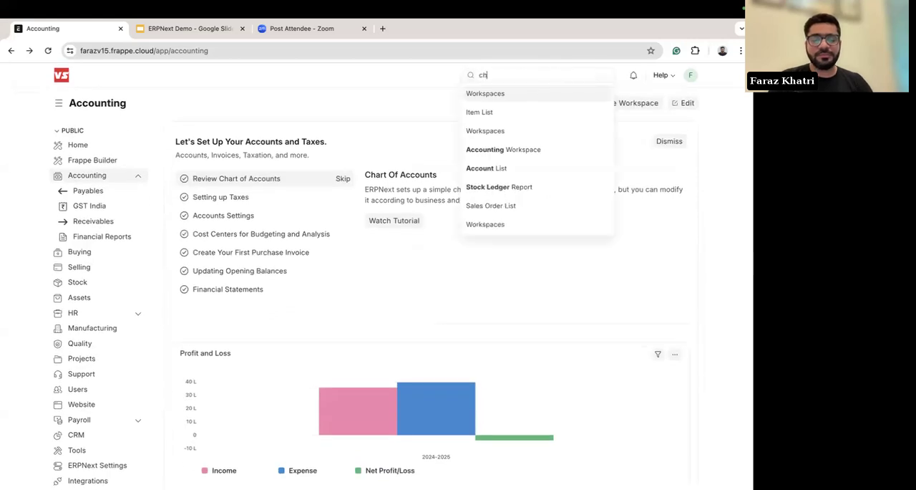
{"action": "left_click", "coordinate": [499, 93]}
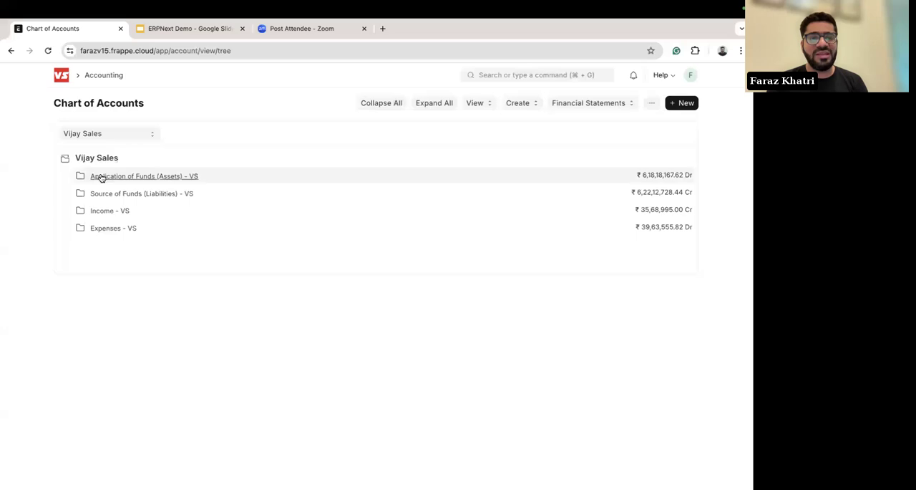
Step: Expand Application of Funds (Assets), Current Assets and Accounts Receivable in the account tree, and return to the Accounting workspace
{"action": "left_click", "coordinate": [99, 176]}
{"action": "left_click", "coordinate": [117, 193]}
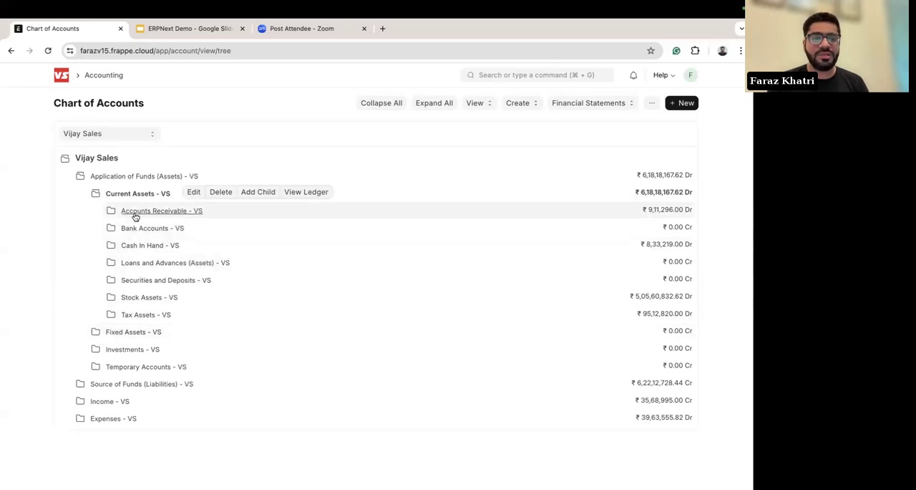
{"action": "left_click", "coordinate": [135, 214]}
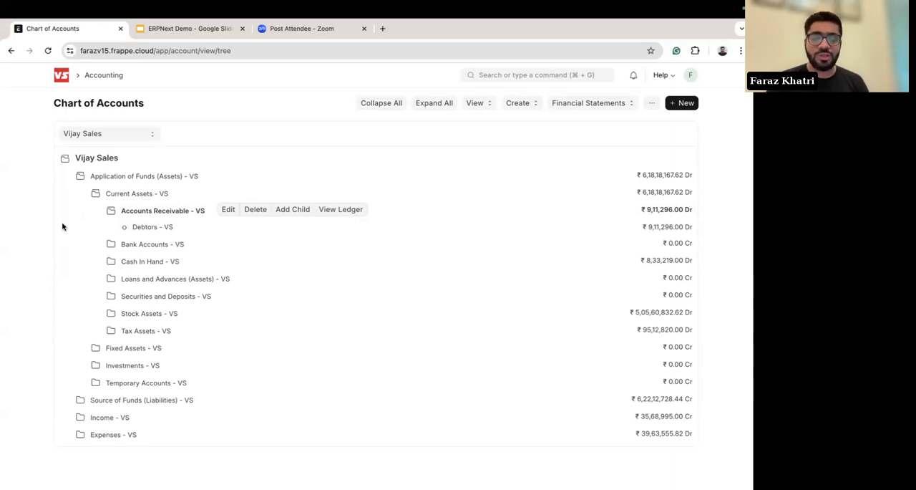
{"action": "scroll", "coordinate": [32, 214], "scroll_direction": "left", "scroll_amount": 5}
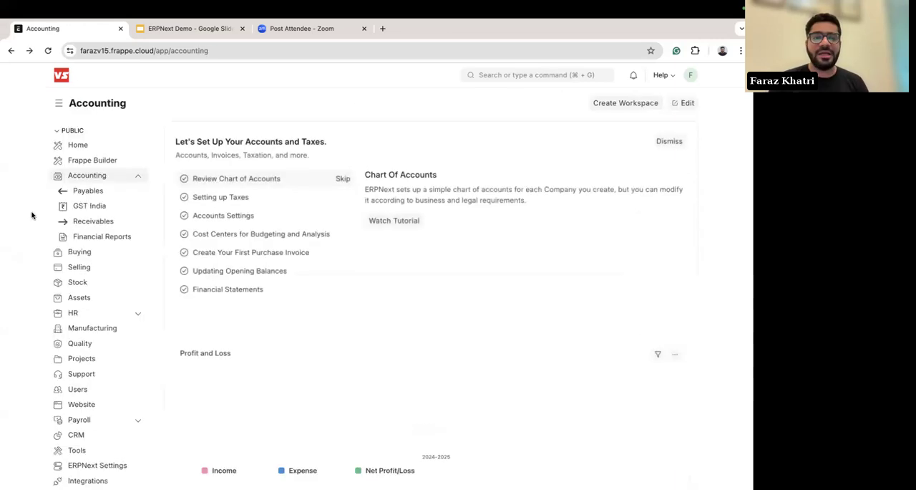
Step: Examine the Accounting workspace's Profit and Loss chart, billing and payment totals, and Reports & Masters section
{"action": "scroll", "coordinate": [301, 320], "scroll_direction": "down", "scroll_amount": 3}
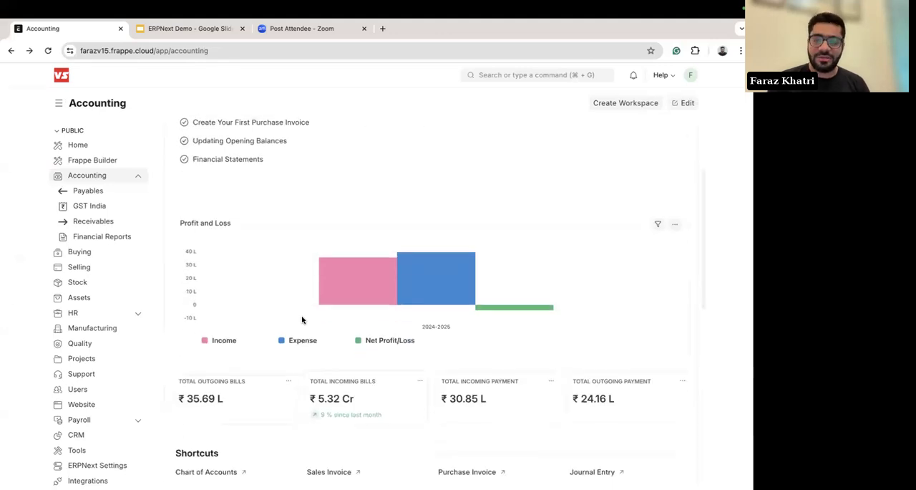
{"action": "scroll", "coordinate": [302, 320], "scroll_direction": "down", "scroll_amount": 1}
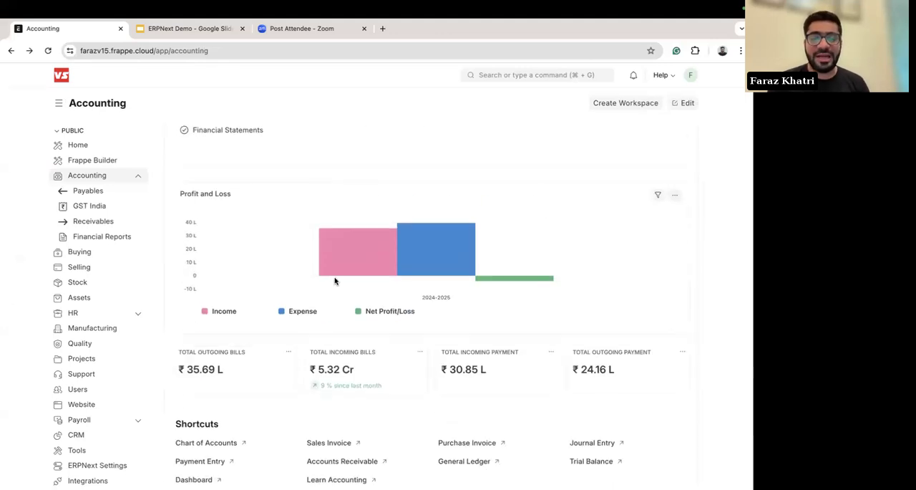
{"action": "scroll", "coordinate": [336, 280], "scroll_direction": "down", "scroll_amount": 4}
{"action": "scroll", "coordinate": [220, 265], "scroll_direction": "down", "scroll_amount": 3}
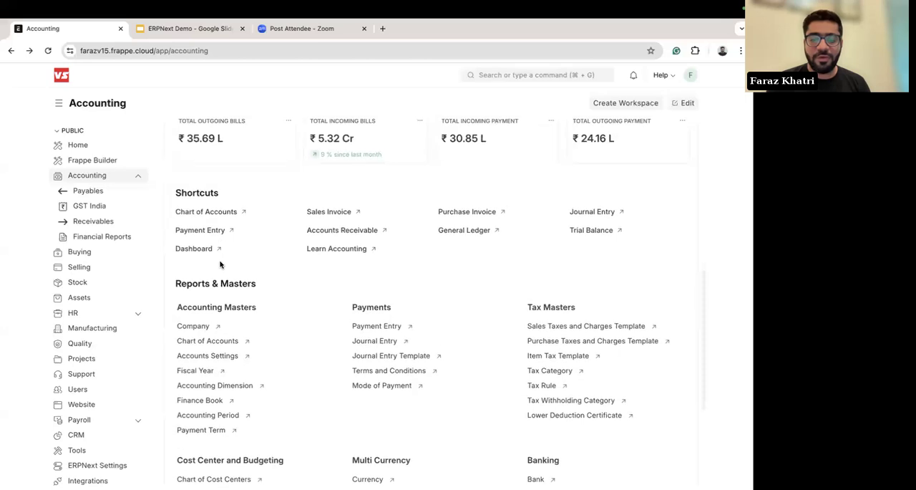
{"action": "scroll", "coordinate": [300, 317], "scroll_direction": "down", "scroll_amount": 3}
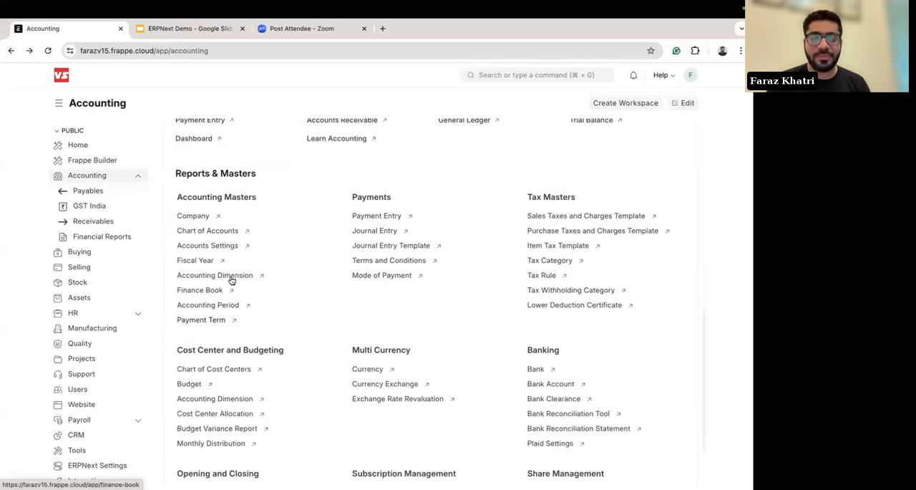
{"action": "scroll", "coordinate": [405, 268], "scroll_direction": "up", "scroll_amount": 10}
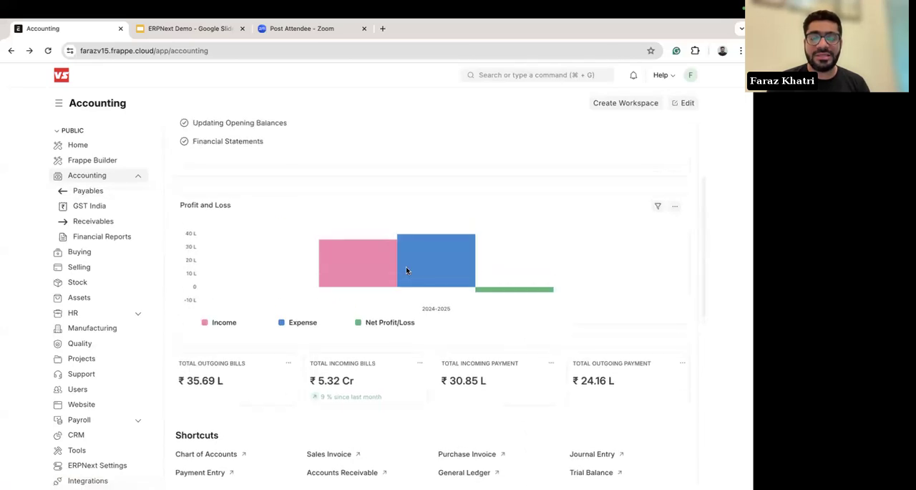
{"action": "scroll", "coordinate": [358, 276], "scroll_direction": "up", "scroll_amount": 4}
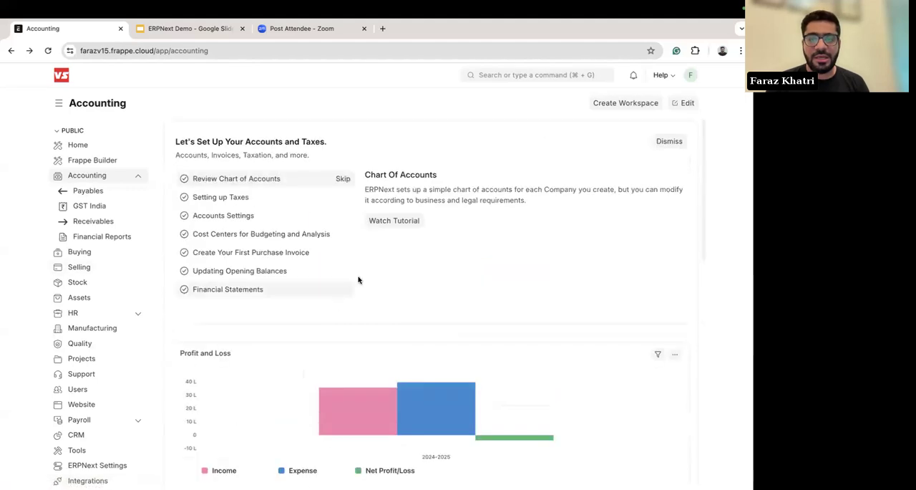
Step: Search for "purch" and open the Purchase Order list
{"action": "left_click", "coordinate": [536, 76]}
{"action": "type", "text": "pur"}
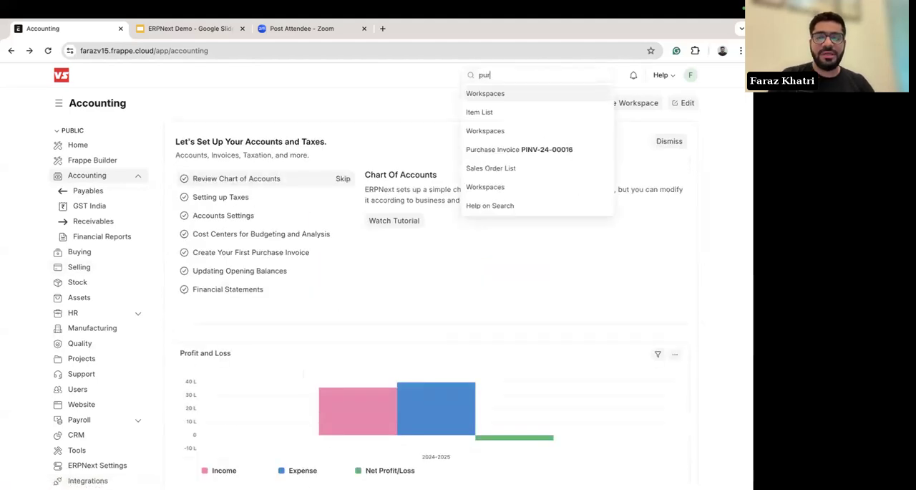
{"action": "key", "text": "BackSpace"}
{"action": "key", "text": "BackSpace"}
{"action": "key", "text": "BackSpace"}
{"action": "type", "text": "pucahwe or"}
{"action": "key", "text": "BackSpace"}
{"action": "key", "text": "BackSpace"}
{"action": "key", "text": "BackSpace"}
{"action": "key", "text": "BackSpace"}
{"action": "key", "text": "BackSpace"}
{"action": "key", "text": "BackSpace"}
{"action": "key", "text": "BackSpace"}
{"action": "key", "text": "BackSpace"}
{"action": "key", "text": "BackSpace"}
{"action": "key", "text": "BackSpace"}
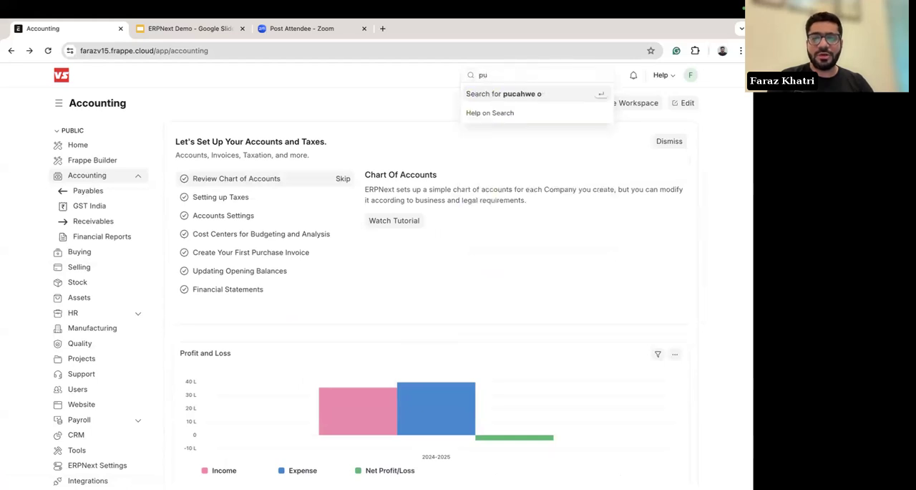
{"action": "type", "text": "purch"}
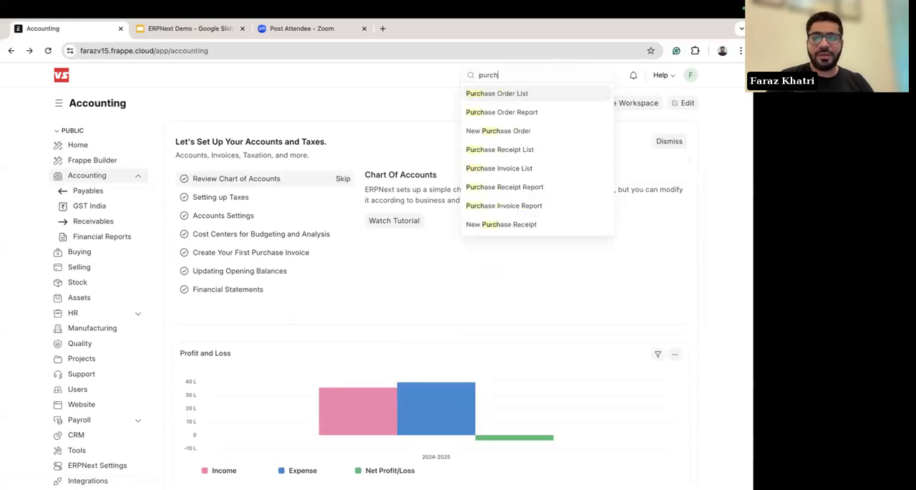
{"action": "left_click", "coordinate": [512, 94]}
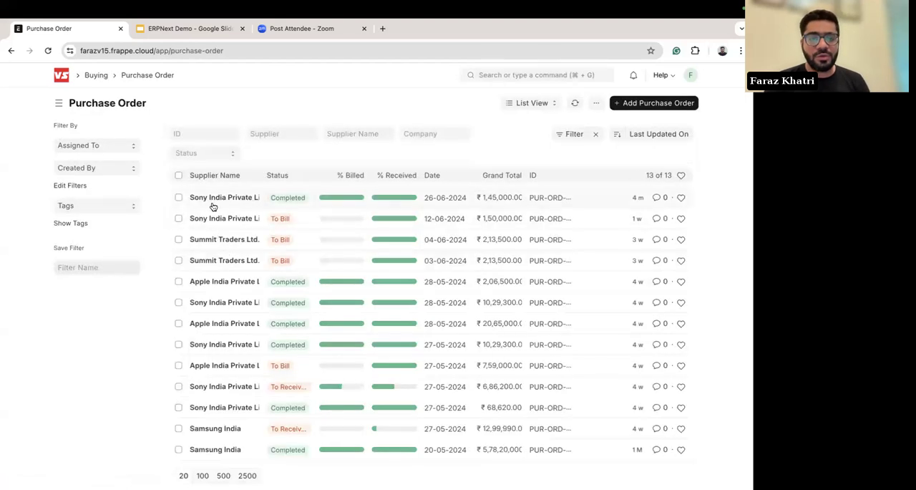
Step: Open the 26-06-2024 Sony India Private Limited purchase order, look through its sections, expand Currency and Price List, and return to the list
{"action": "left_click", "coordinate": [215, 198]}
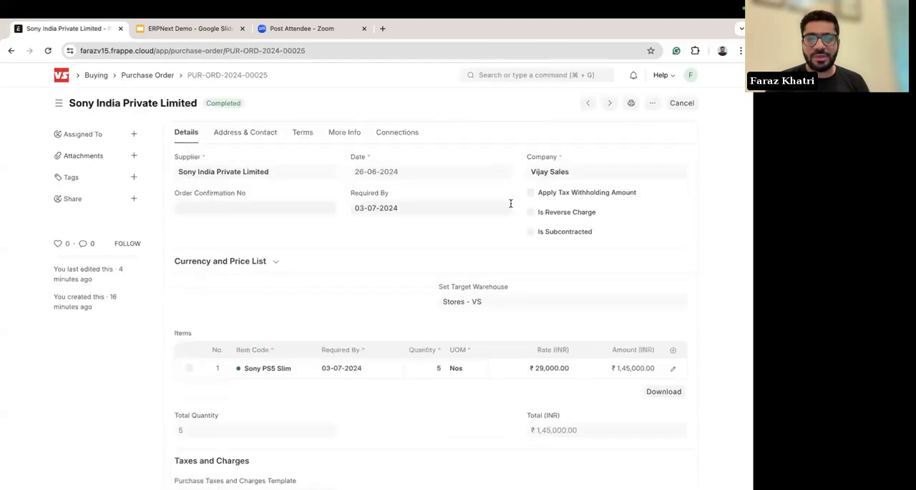
{"action": "left_click", "coordinate": [252, 140]}
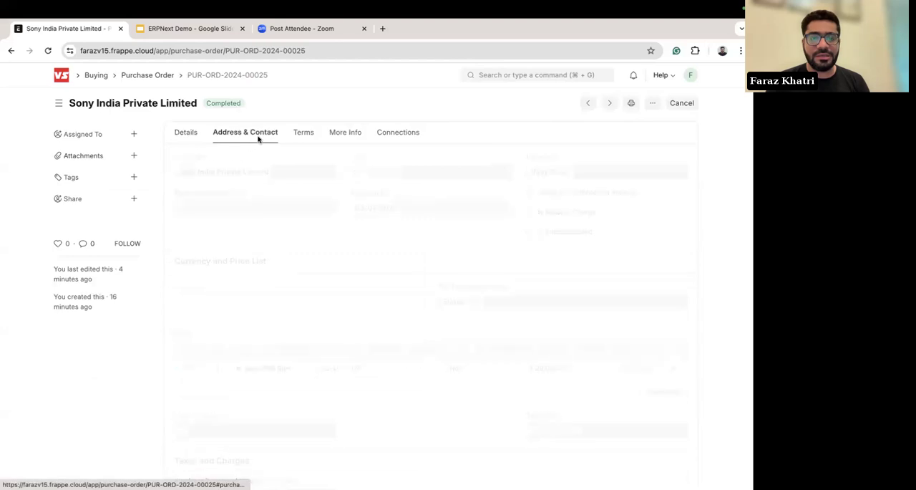
{"action": "left_click", "coordinate": [388, 138]}
{"action": "left_click", "coordinate": [185, 136]}
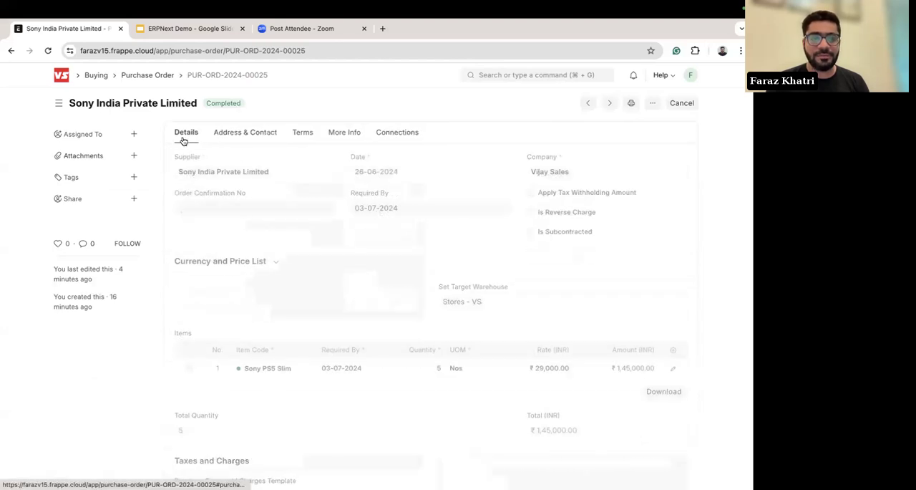
{"action": "left_click", "coordinate": [231, 271]}
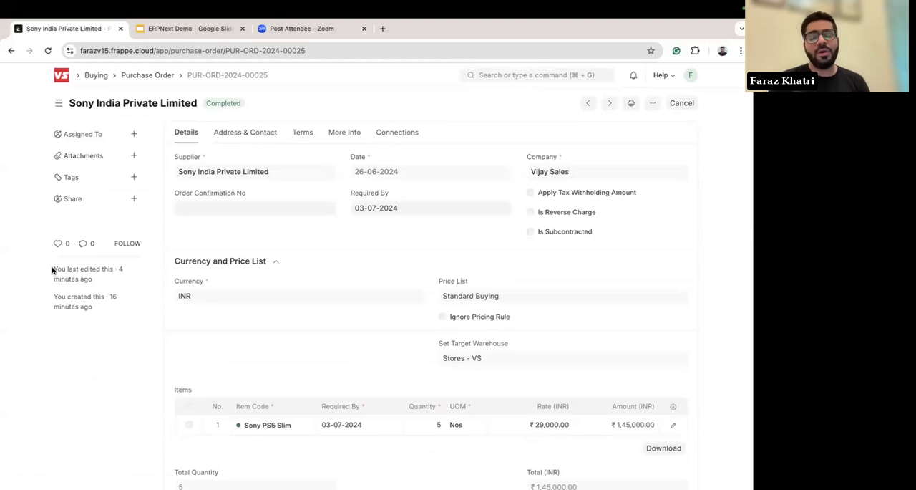
{"action": "scroll", "coordinate": [52, 271], "scroll_direction": "left", "scroll_amount": 5}
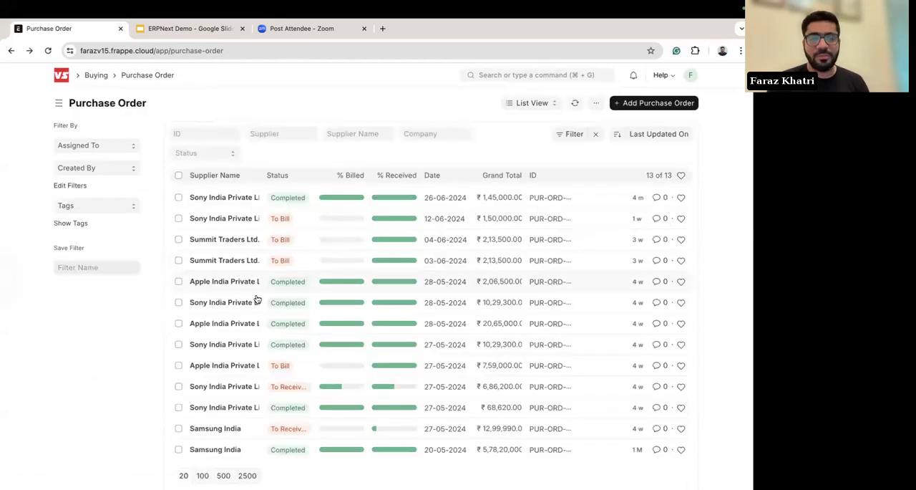
Step: Open the purchase receipt linked to the 26-06-2024 Sony India purchase order and view its accounting ledger
{"action": "left_click", "coordinate": [209, 204]}
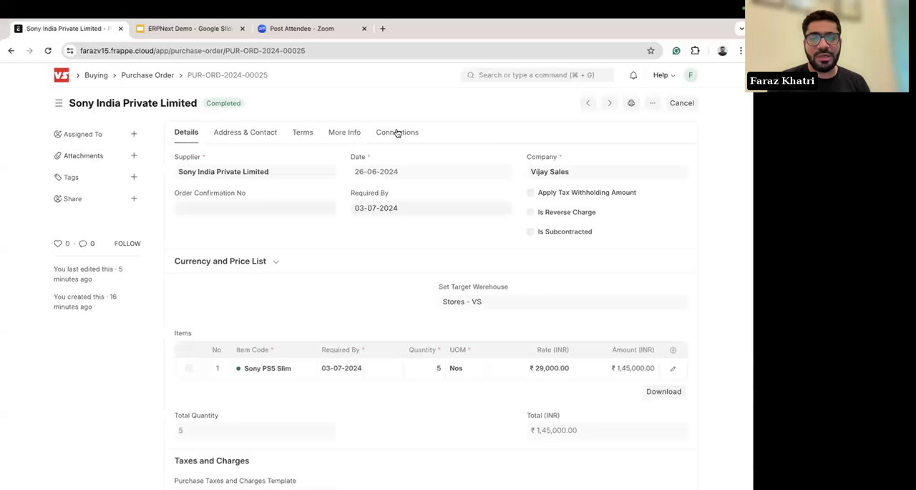
{"action": "left_click", "coordinate": [397, 131]}
{"action": "left_click", "coordinate": [216, 194]}
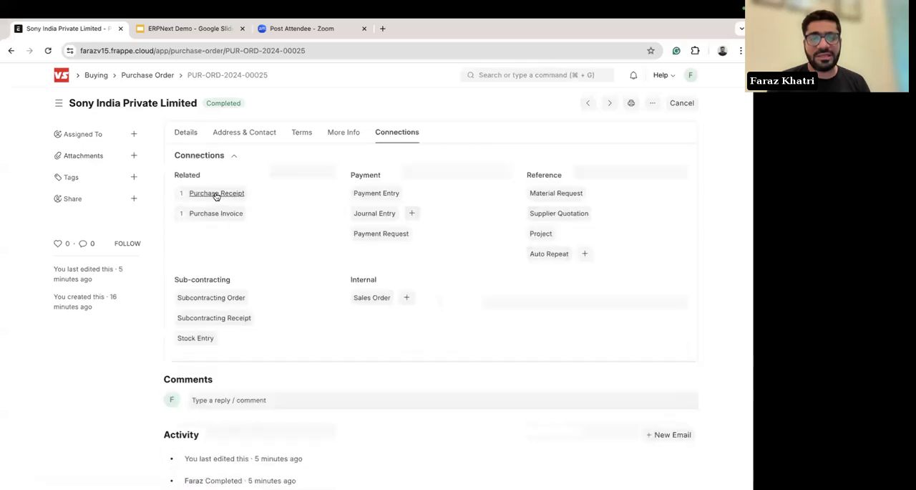
{"action": "left_click", "coordinate": [224, 184]}
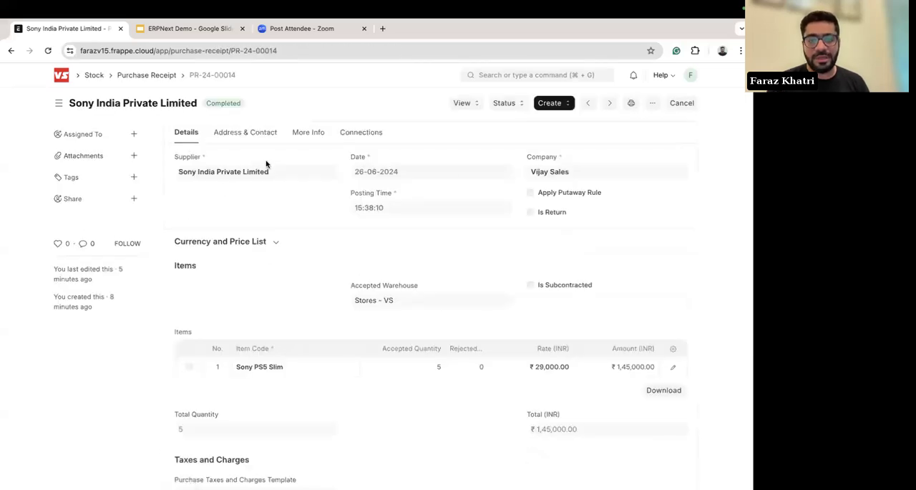
{"action": "left_click", "coordinate": [466, 103]}
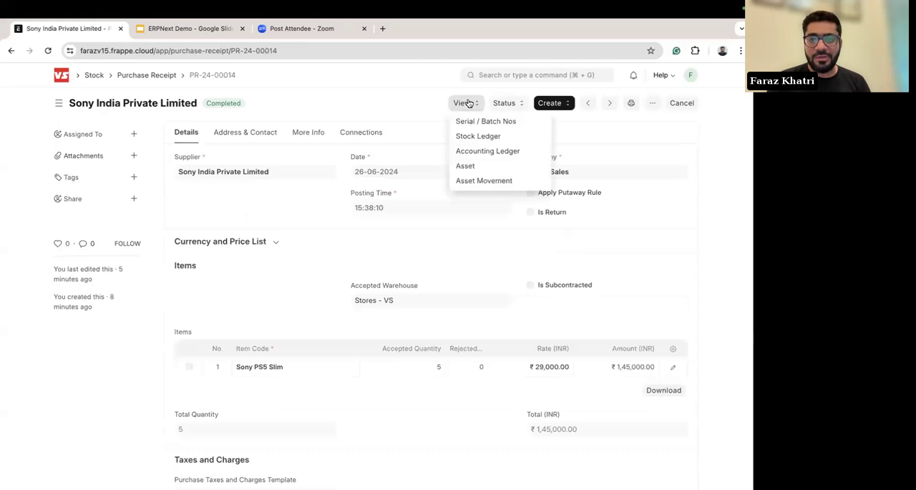
{"action": "left_click", "coordinate": [466, 151]}
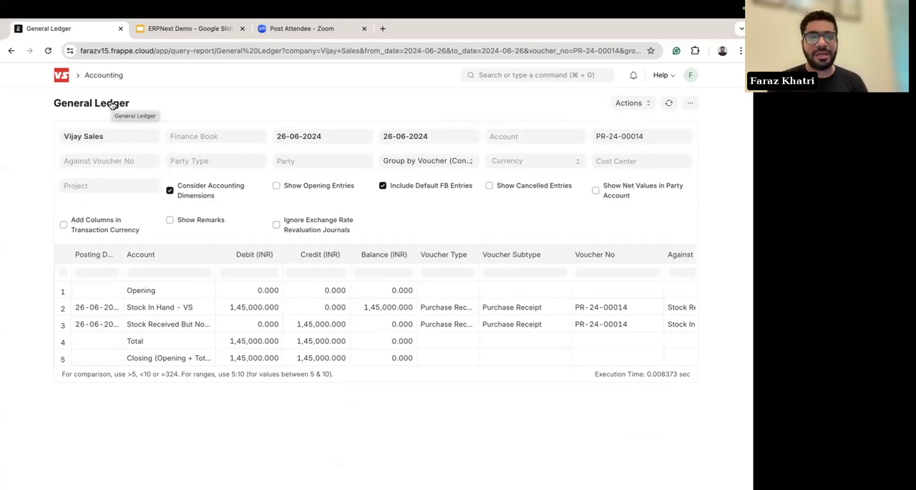
Step: Leave the General Ledger, return through the purchase receipt and order to the Purchase Order list, and open the Home workspace
{"action": "scroll", "coordinate": [27, 235], "scroll_direction": "left", "scroll_amount": 5}
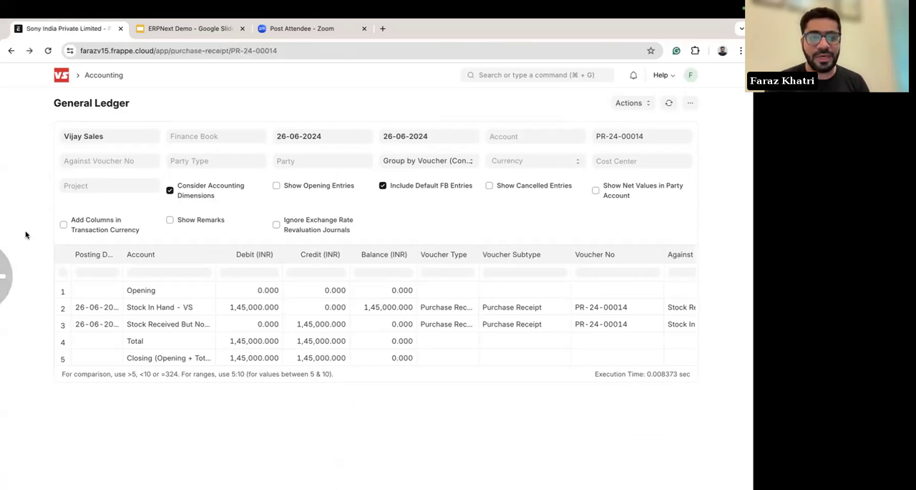
{"action": "scroll", "coordinate": [25, 234], "scroll_direction": "left", "scroll_amount": 5}
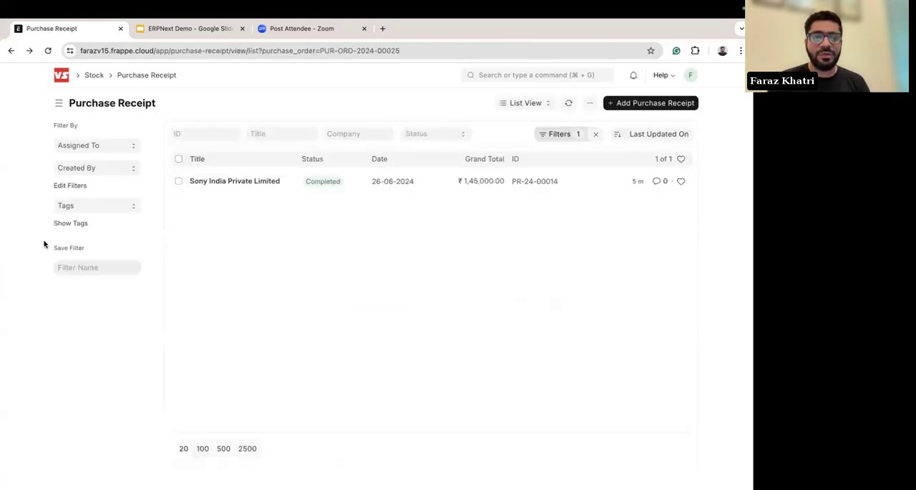
{"action": "scroll", "coordinate": [45, 243], "scroll_direction": "left", "scroll_amount": 5}
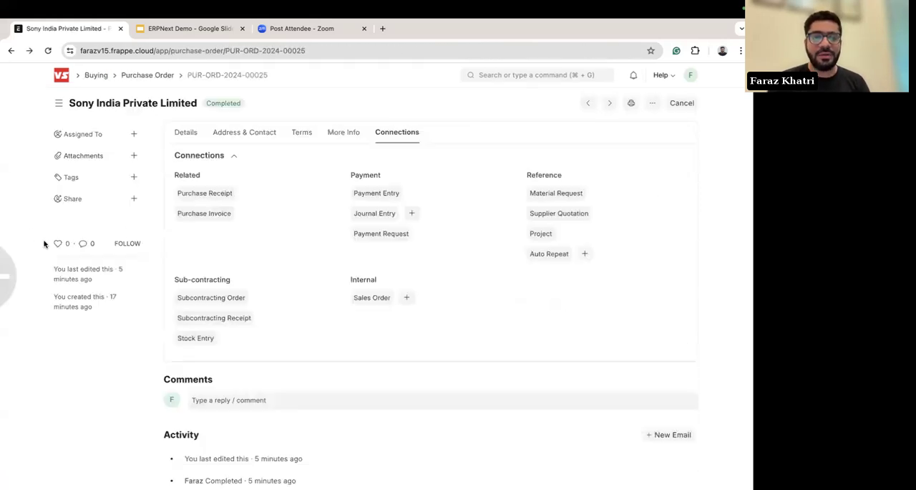
{"action": "left_click", "coordinate": [144, 79]}
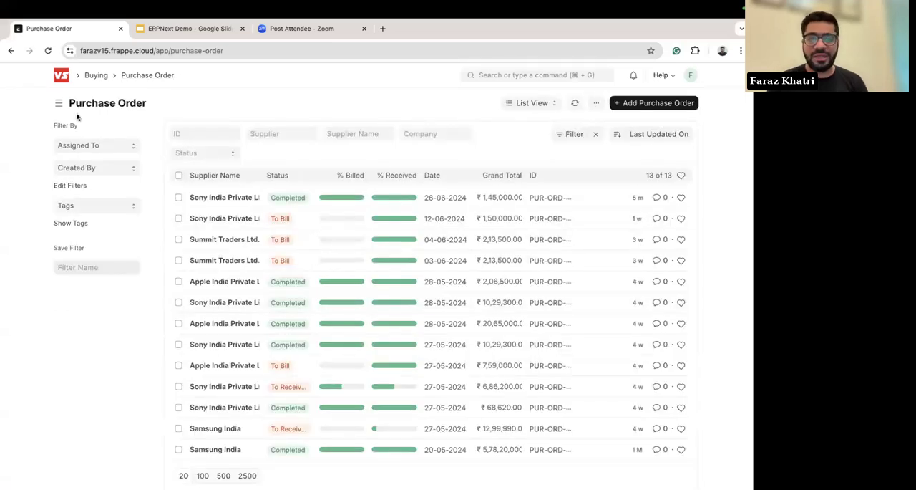
{"action": "left_click", "coordinate": [62, 76]}
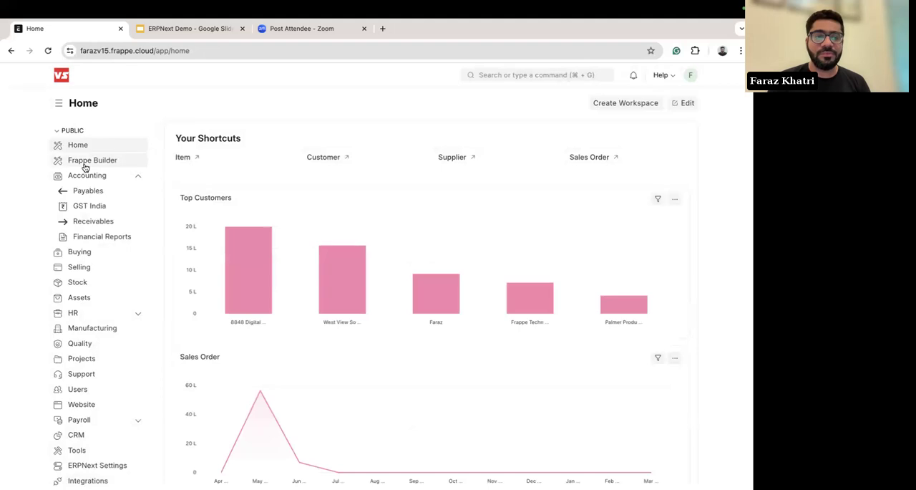
{"action": "scroll", "coordinate": [472, 364], "scroll_direction": "down", "scroll_amount": 3}
{"action": "scroll", "coordinate": [473, 366], "scroll_direction": "up", "scroll_amount": 3}
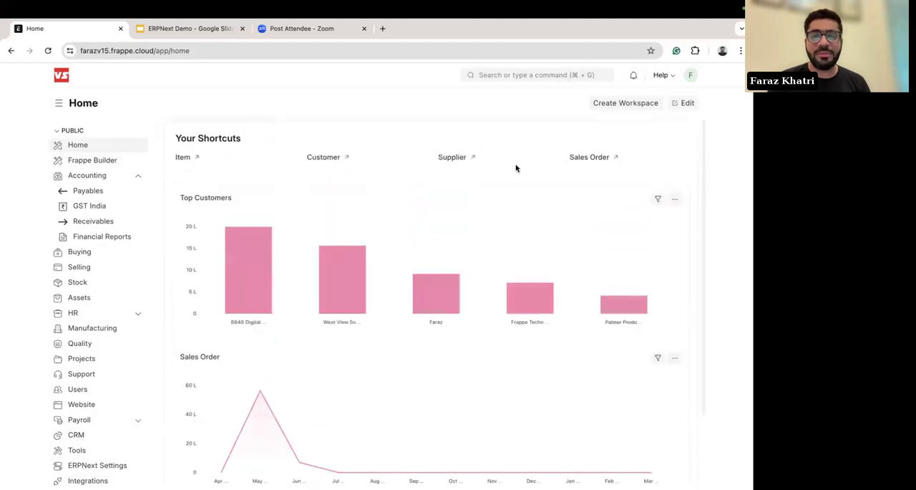
Step: Search for "accounts pay" and open the Accounts Payable report
{"action": "left_click", "coordinate": [532, 75]}
{"action": "type", "text": "a"}
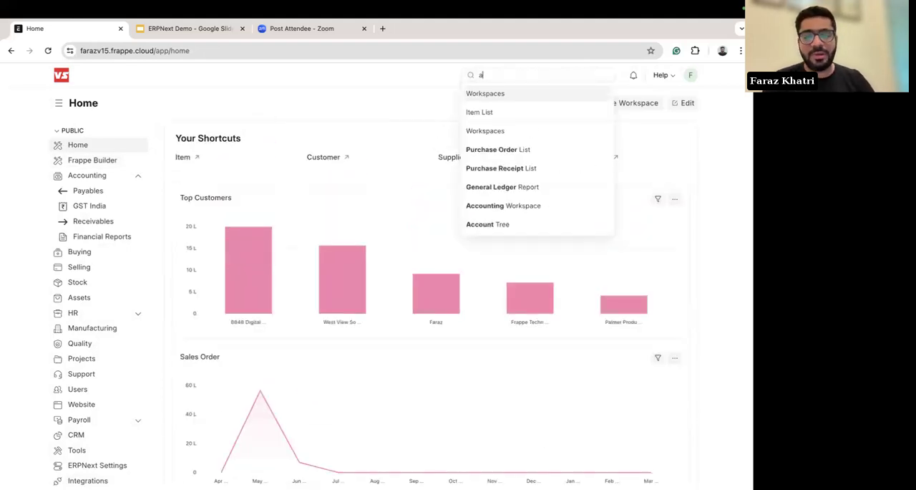
{"action": "type", "text": "ccounts pay"}
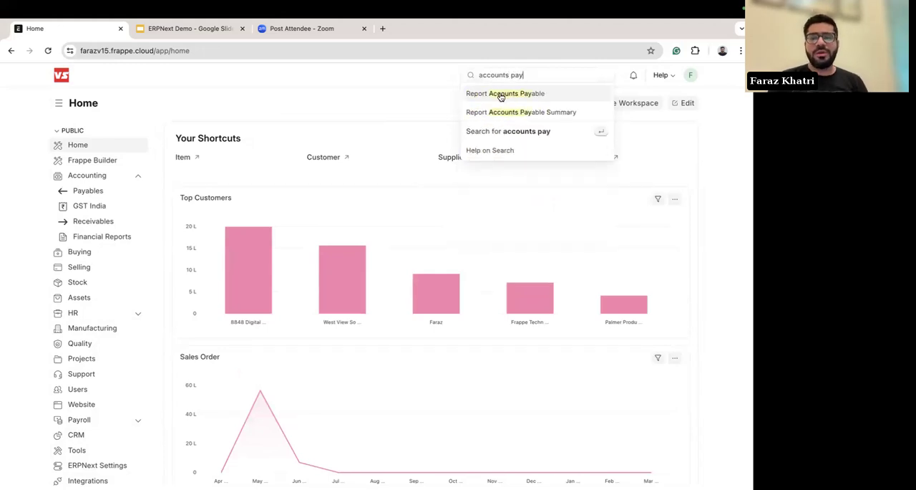
{"action": "left_click", "coordinate": [501, 96]}
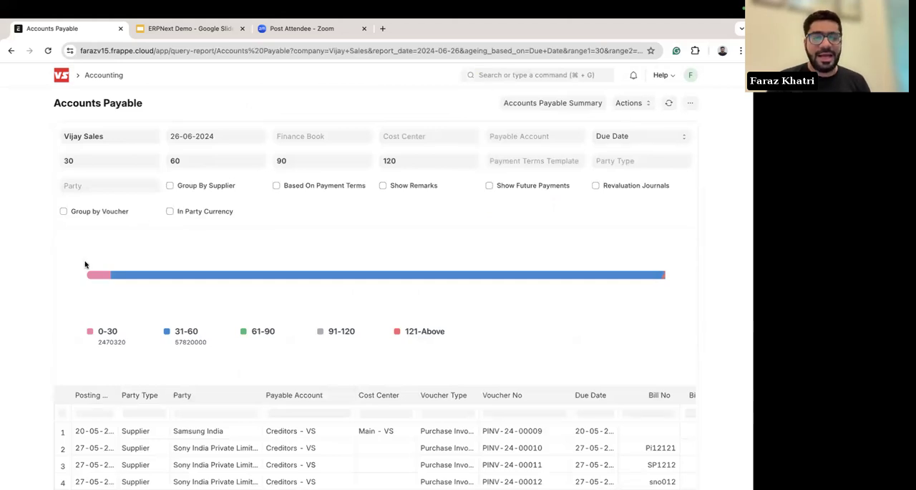
Step: Examine the Accounts Payable report's filters, ageing chart, supplier invoice rows, and outstanding and ageing columns
{"action": "scroll", "coordinate": [87, 266], "scroll_direction": "down", "scroll_amount": 2}
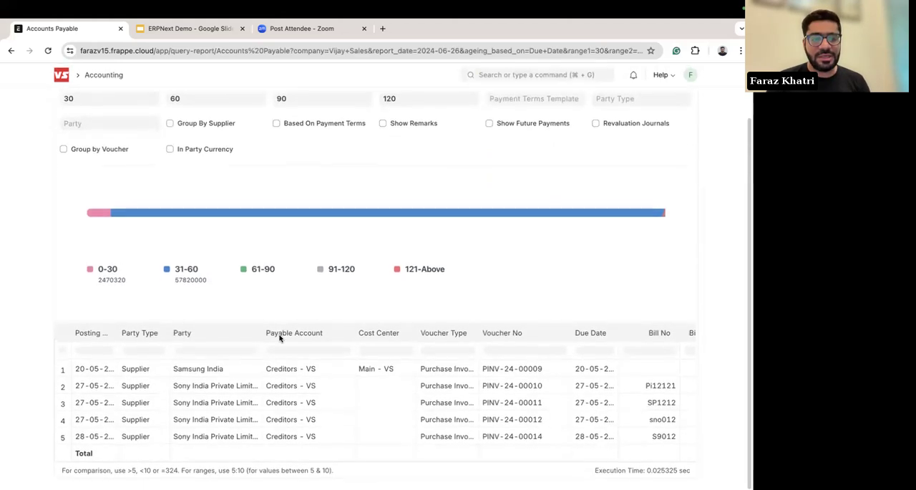
{"action": "scroll", "coordinate": [262, 332], "scroll_direction": "up", "scroll_amount": 2}
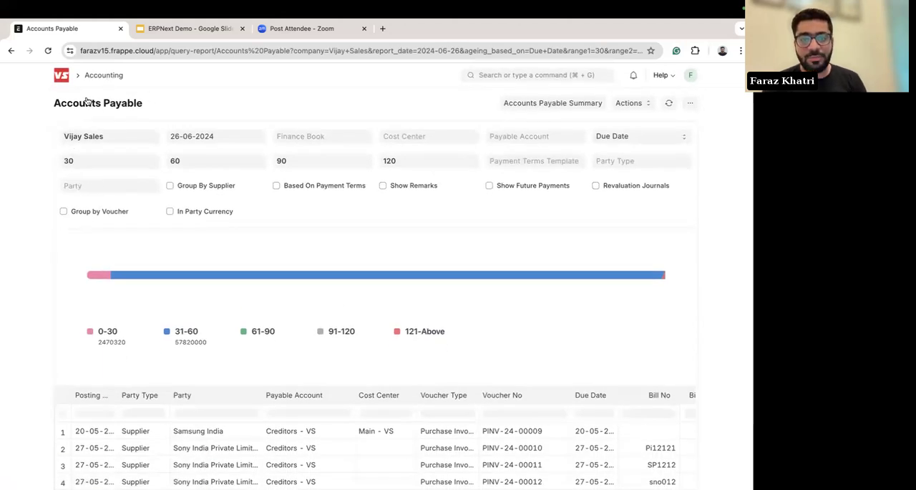
{"action": "left_click", "coordinate": [77, 186]}
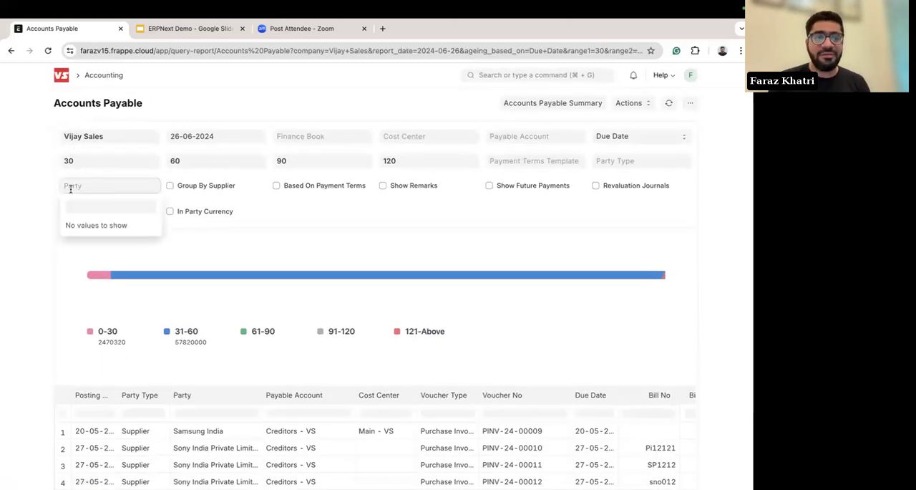
{"action": "left_click", "coordinate": [14, 191]}
{"action": "scroll", "coordinate": [435, 240], "scroll_direction": "down", "scroll_amount": 2}
{"action": "scroll", "coordinate": [435, 240], "scroll_direction": "up", "scroll_amount": 2}
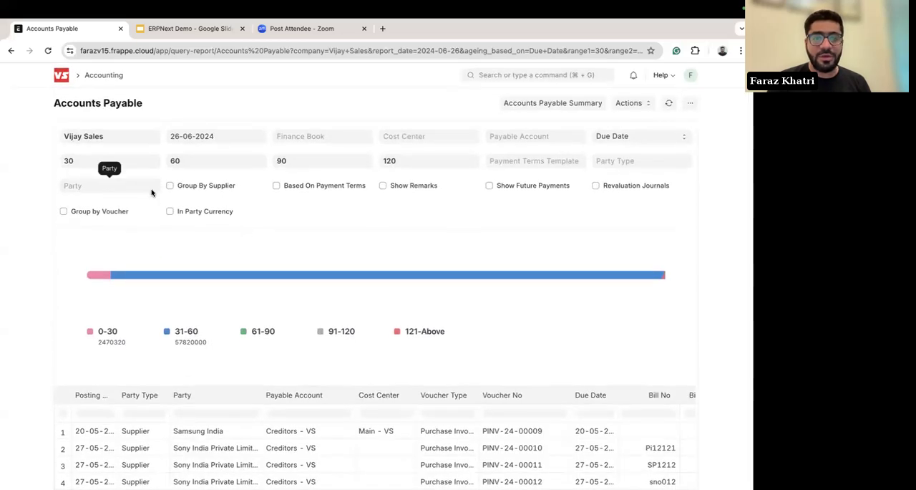
{"action": "scroll", "coordinate": [429, 214], "scroll_direction": "down", "scroll_amount": 2}
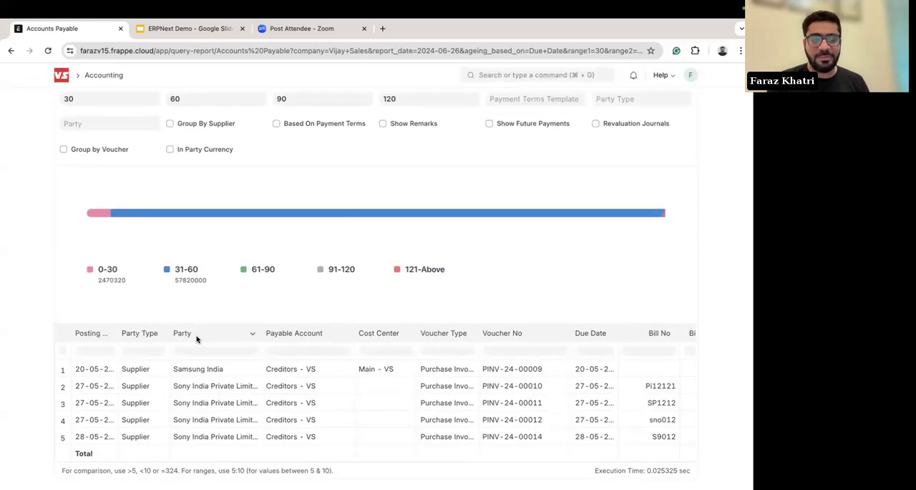
{"action": "left_click", "coordinate": [197, 376]}
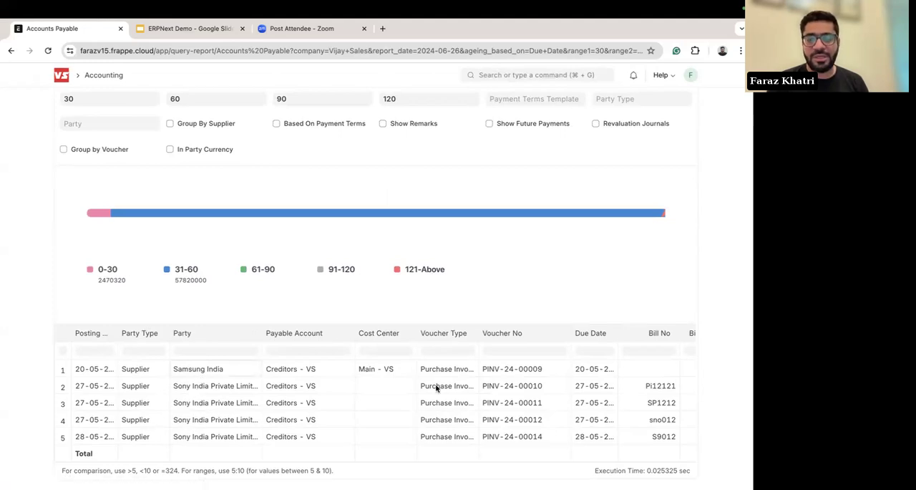
{"action": "scroll", "coordinate": [437, 388], "scroll_direction": "right", "scroll_amount": 10}
{"action": "scroll", "coordinate": [437, 388], "scroll_direction": "left", "scroll_amount": 10}
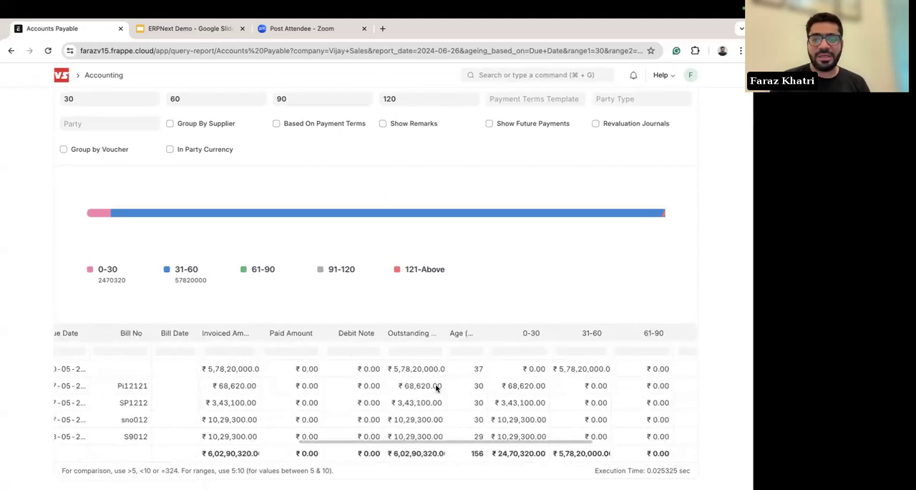
{"action": "scroll", "coordinate": [362, 346], "scroll_direction": "up", "scroll_amount": 3}
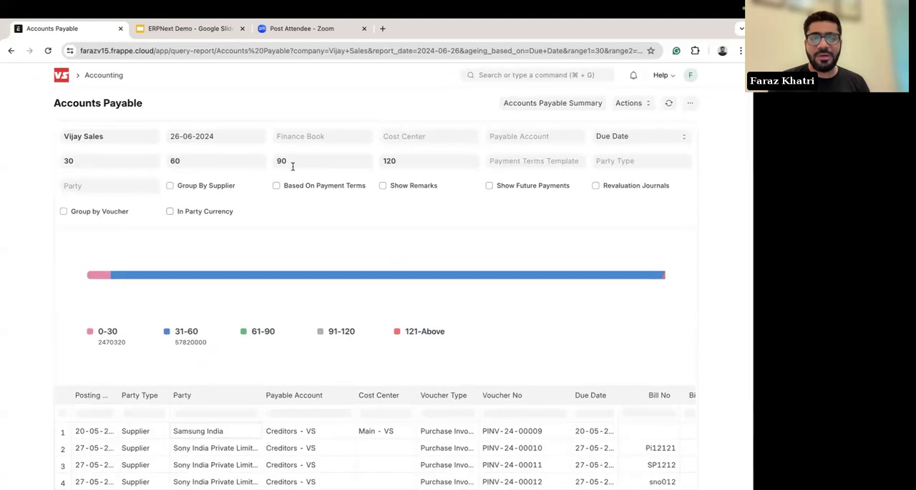
Step: Filter the Accounts Payable report by party type Supplier and party Sony India Private Limited
{"action": "left_click", "coordinate": [620, 162]}
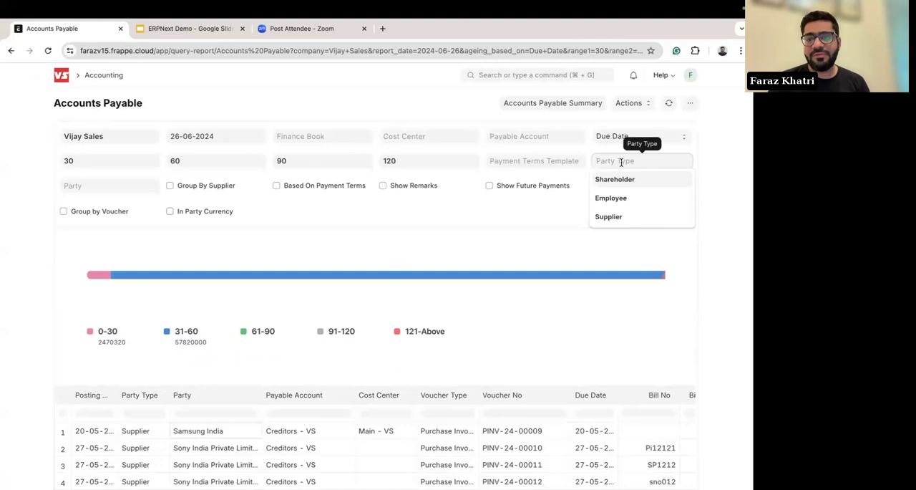
{"action": "left_click", "coordinate": [625, 217]}
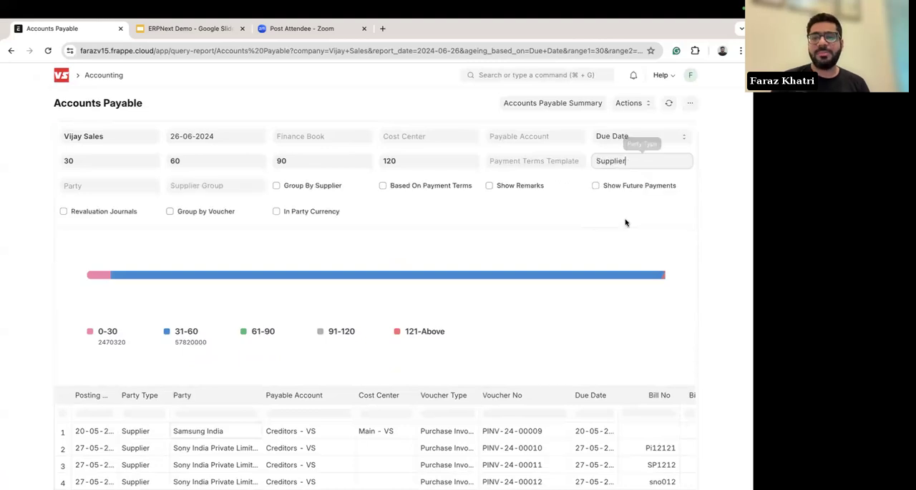
{"action": "left_click", "coordinate": [109, 190]}
{"action": "scroll", "coordinate": [108, 286], "scroll_direction": "down", "scroll_amount": 5}
{"action": "scroll", "coordinate": [108, 286], "scroll_direction": "down", "scroll_amount": 3}
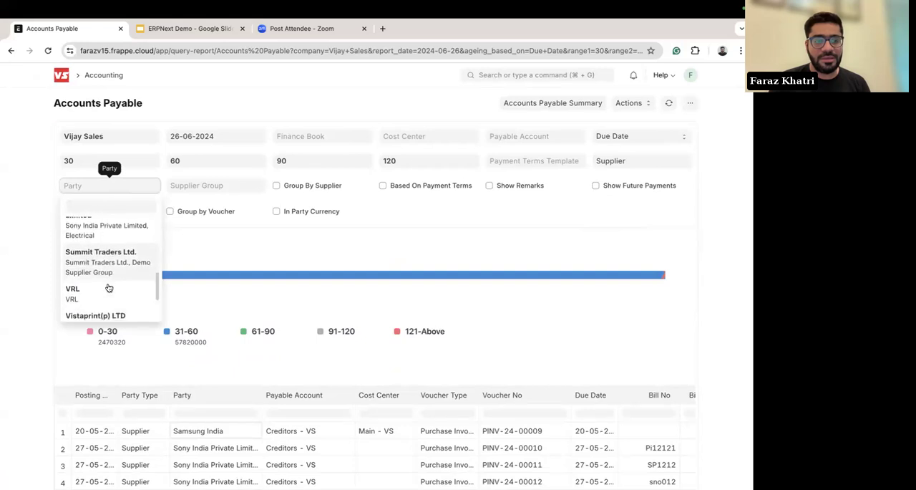
{"action": "scroll", "coordinate": [108, 286], "scroll_direction": "up", "scroll_amount": 10}
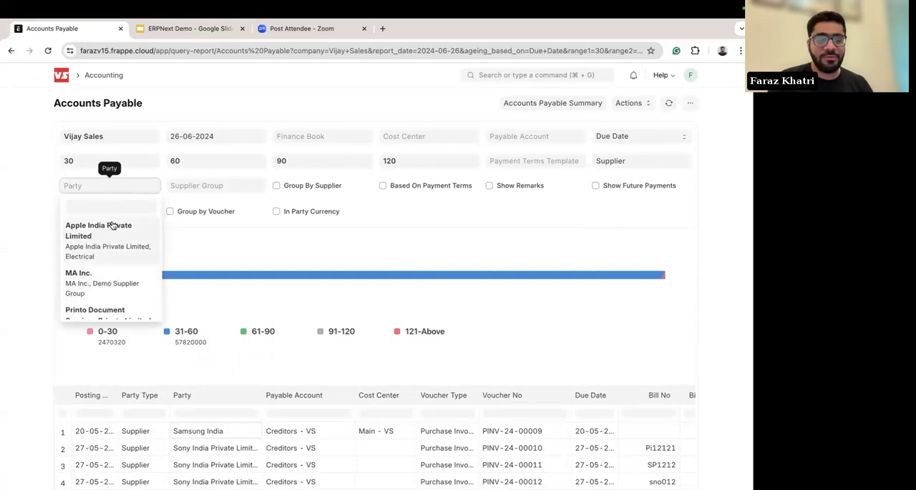
{"action": "left_click", "coordinate": [76, 207]}
{"action": "type", "text": "sony"}
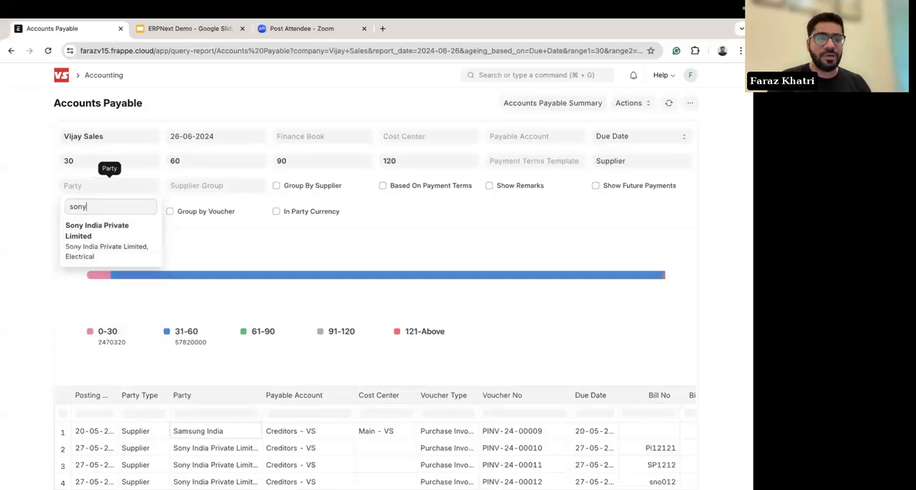
{"action": "left_click", "coordinate": [88, 229]}
{"action": "left_click", "coordinate": [302, 260]}
Step: Examine the filtered report's ageing chart, purchase invoice rows, and the invoiced, outstanding and ageing columns
{"action": "scroll", "coordinate": [392, 324], "scroll_direction": "down", "scroll_amount": 1}
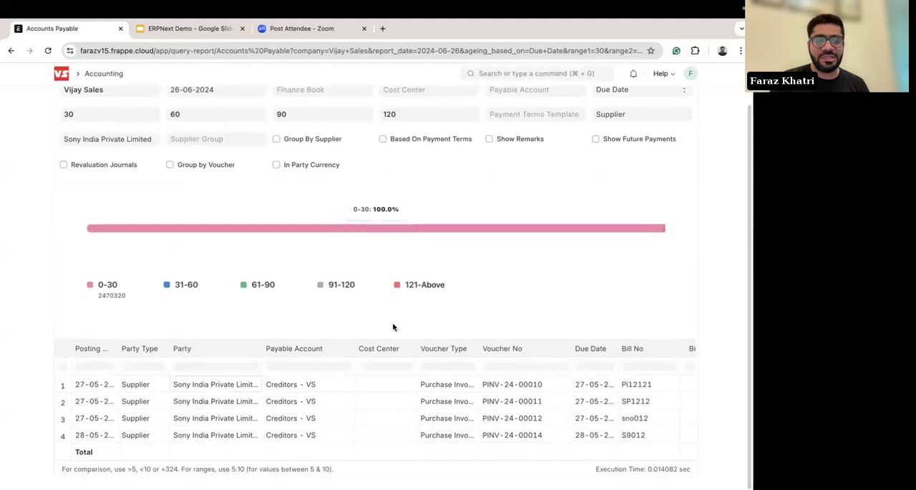
{"action": "scroll", "coordinate": [405, 272], "scroll_direction": "up", "scroll_amount": 2}
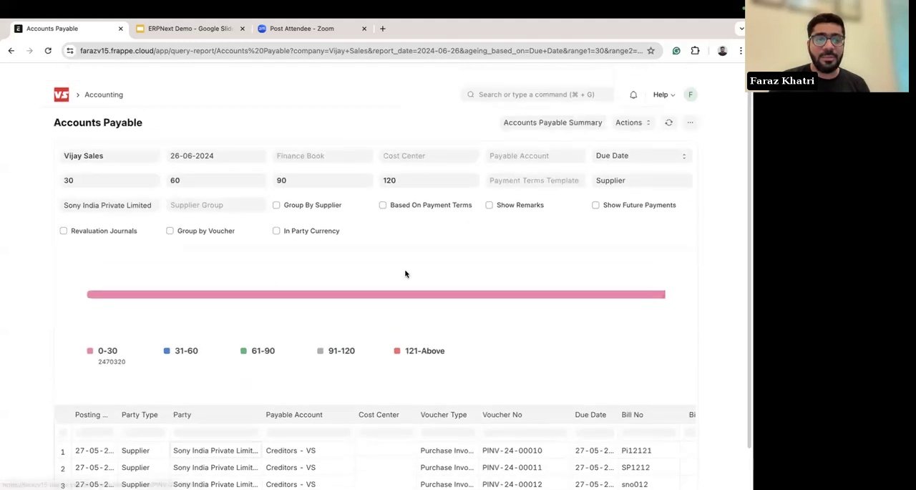
{"action": "scroll", "coordinate": [362, 316], "scroll_direction": "down", "scroll_amount": 3}
{"action": "scroll", "coordinate": [362, 316], "scroll_direction": "up", "scroll_amount": 1}
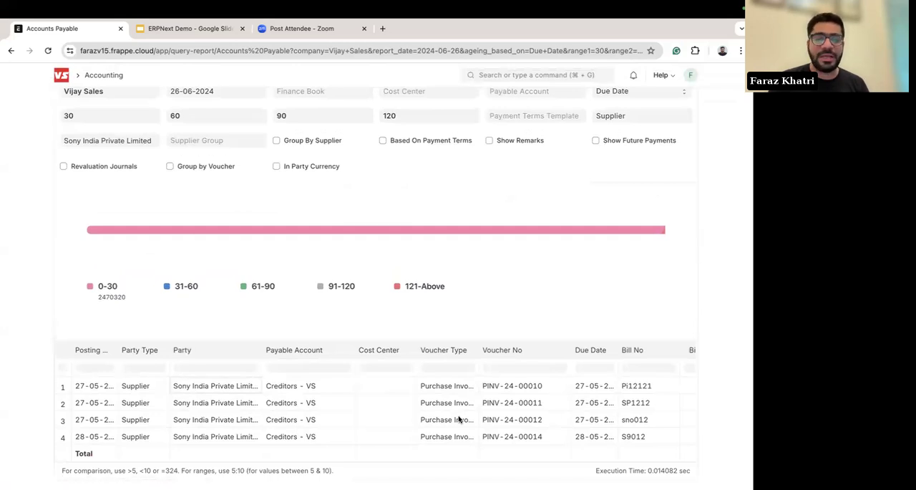
{"action": "scroll", "coordinate": [564, 413], "scroll_direction": "right", "scroll_amount": 5}
{"action": "scroll", "coordinate": [564, 413], "scroll_direction": "right", "scroll_amount": 8}
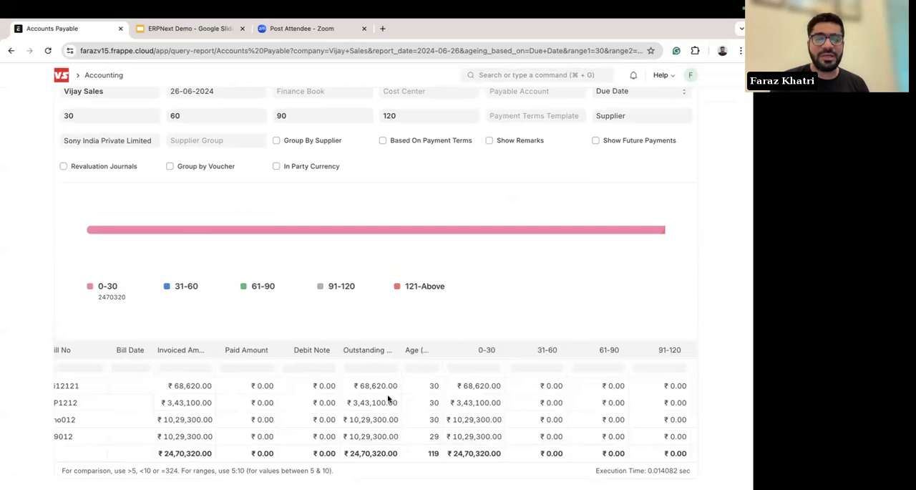
{"action": "scroll", "coordinate": [405, 322], "scroll_direction": "up", "scroll_amount": 2}
{"action": "scroll", "coordinate": [405, 322], "scroll_direction": "down", "scroll_amount": 1}
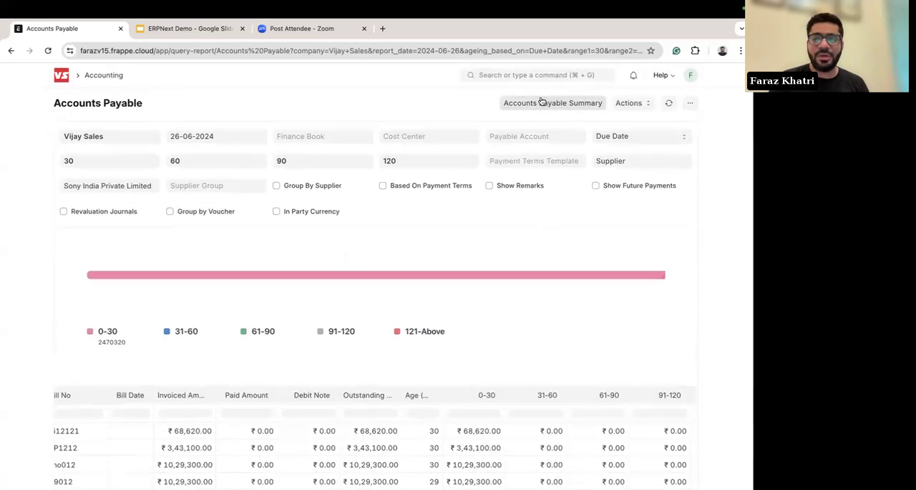
Step: Open the Accounts Payable Summary, filter it by party type Supplier and party Sony India Private Limited, and view its amount and ageing columns
{"action": "left_click", "coordinate": [552, 105]}
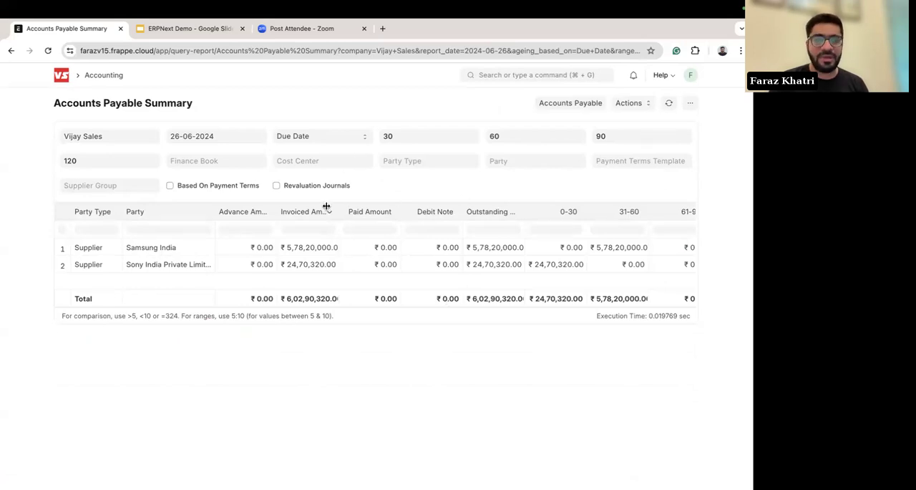
{"action": "left_click", "coordinate": [409, 162]}
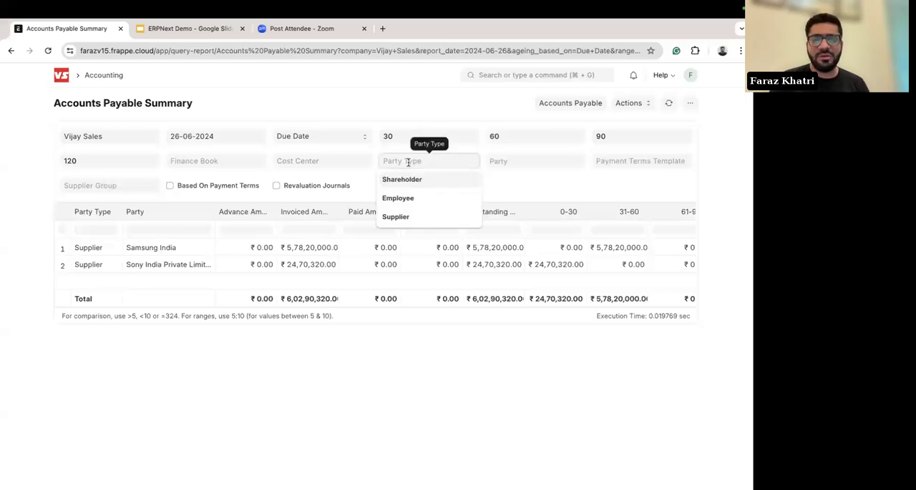
{"action": "left_click", "coordinate": [400, 217]}
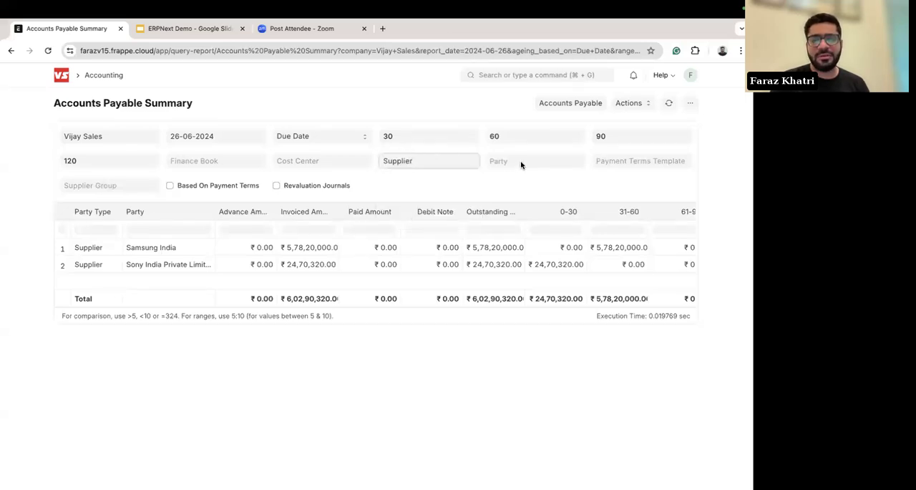
{"action": "left_click", "coordinate": [522, 165]}
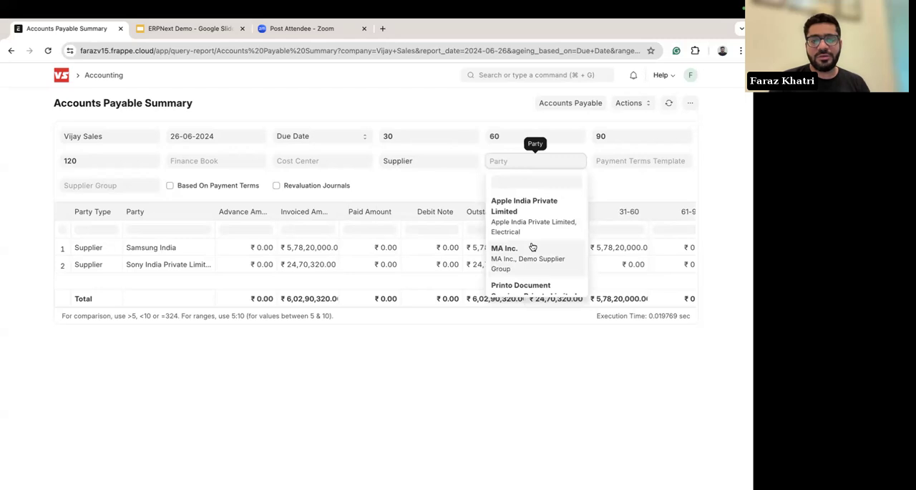
{"action": "left_click", "coordinate": [513, 182]}
{"action": "type", "text": "son"}
{"action": "left_click", "coordinate": [501, 202]}
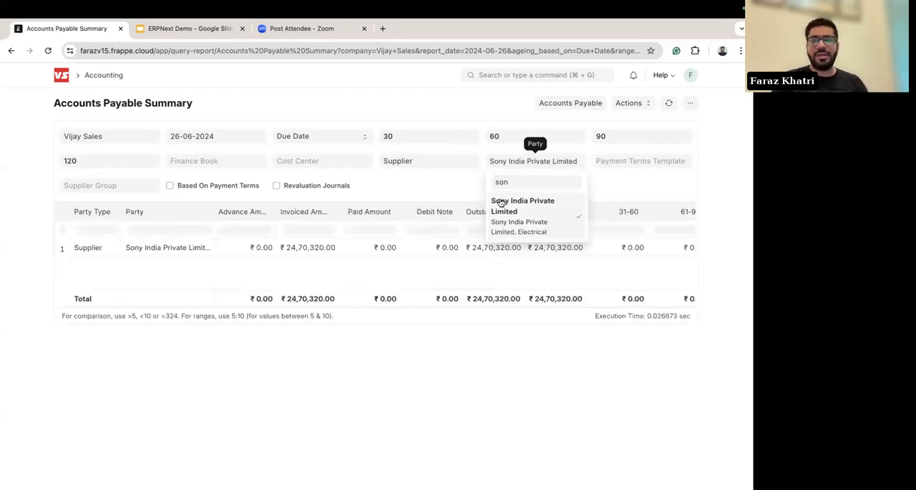
{"action": "left_click", "coordinate": [452, 271]}
{"action": "scroll", "coordinate": [509, 267], "scroll_direction": "right", "scroll_amount": 10}
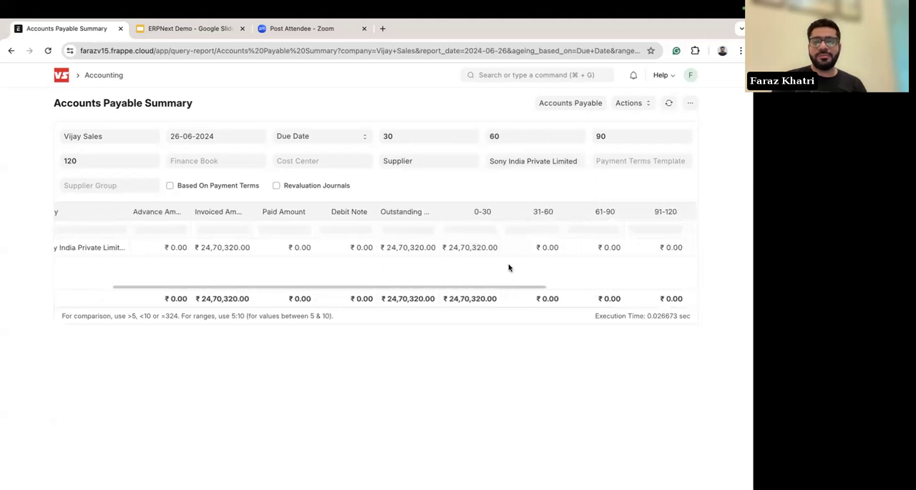
{"action": "scroll", "coordinate": [509, 268], "scroll_direction": "left", "scroll_amount": 10}
{"action": "scroll", "coordinate": [21, 239], "scroll_direction": "left", "scroll_amount": 10}
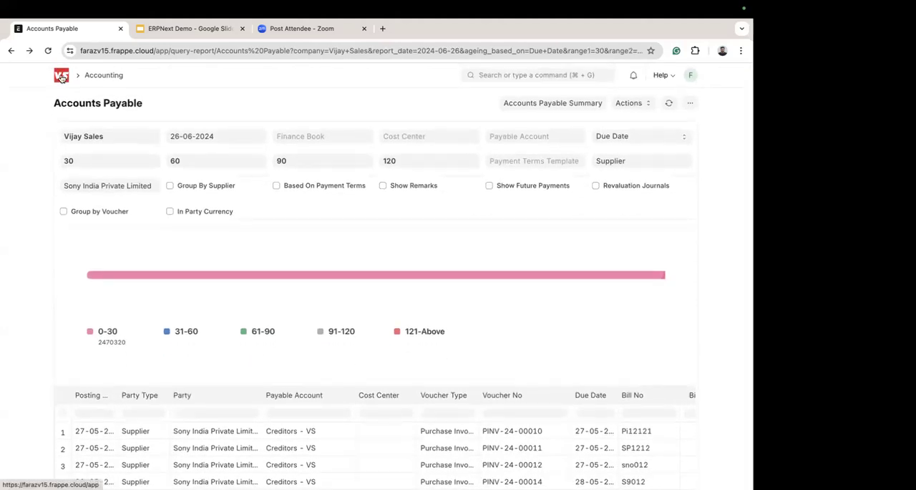
Step: Return to the Home workspace, search for "work" and open the Workflow list
{"action": "left_click", "coordinate": [62, 78]}
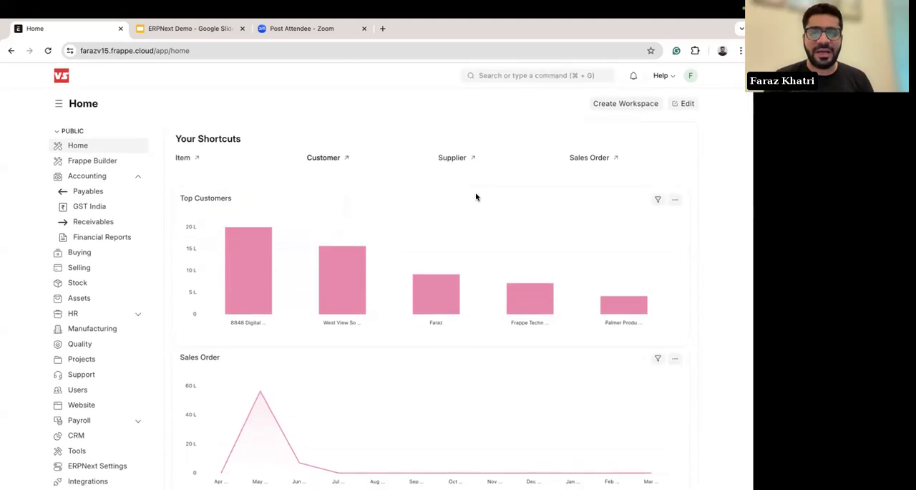
{"action": "left_click", "coordinate": [537, 75]}
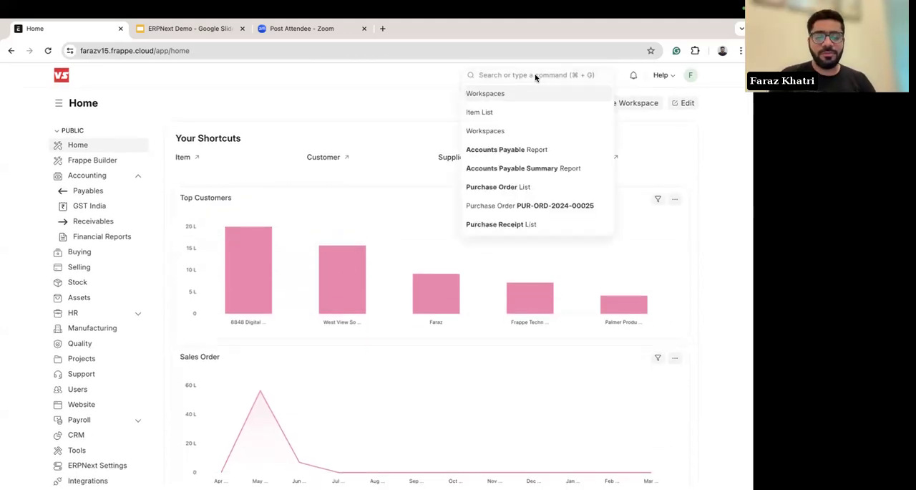
{"action": "type", "text": "work"}
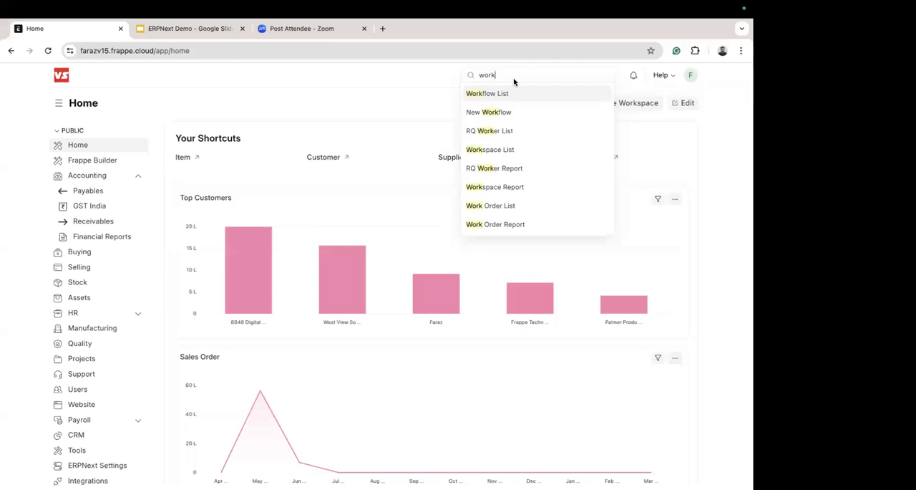
{"action": "left_click", "coordinate": [486, 93]}
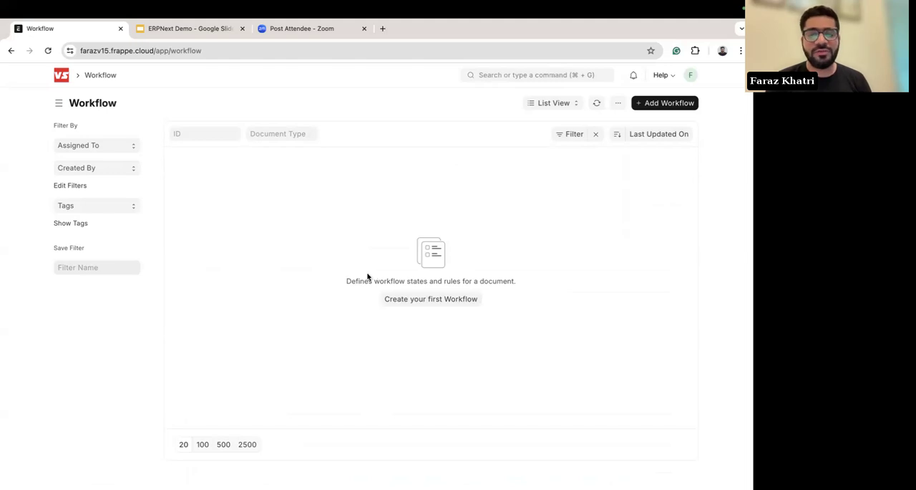
Step: Start a new workflow named Purchase Order with Purchase Order as its document type
{"action": "left_click", "coordinate": [420, 300]}
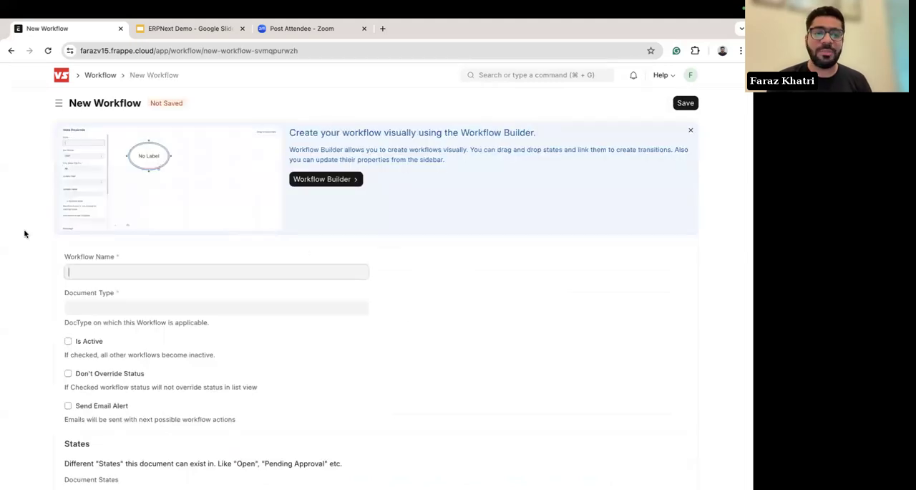
{"action": "type", "text": "P"}
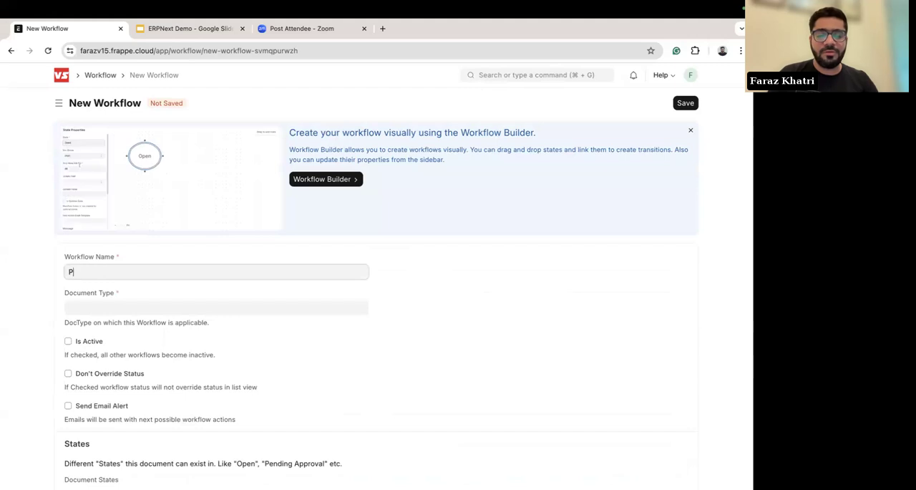
{"action": "type", "text": "urchase Pro"}
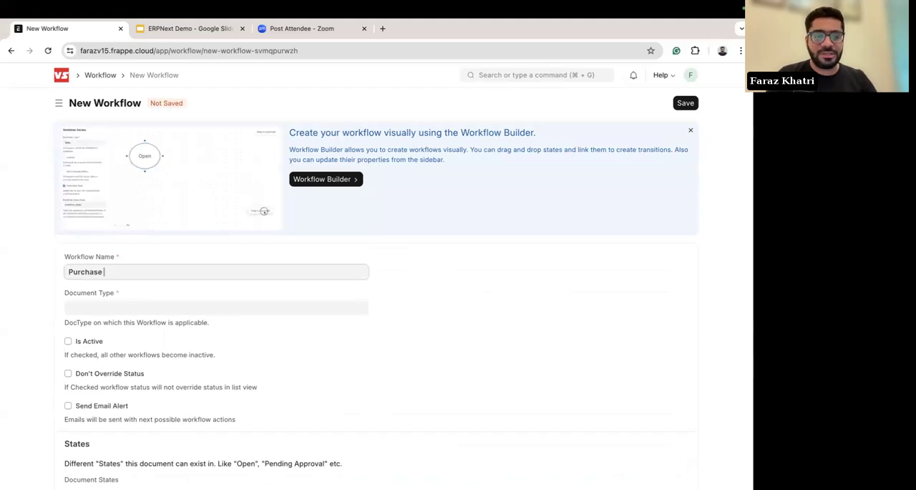
{"action": "key", "text": "BackSpace"}
{"action": "key", "text": "BackSpace"}
{"action": "type", "text": "Ord"}
{"action": "left_click", "coordinate": [98, 306]}
{"action": "type", "text": "[purc"}
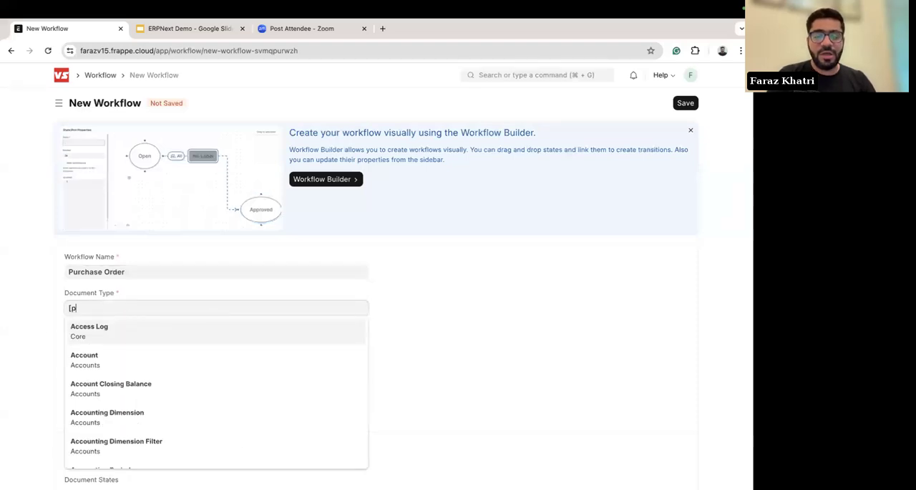
{"action": "key", "text": "BackSpace"}
{"action": "key", "text": "BackSpace"}
{"action": "key", "text": "BackSpace"}
{"action": "key", "text": "BackSpace"}
{"action": "key", "text": "BackSpace"}
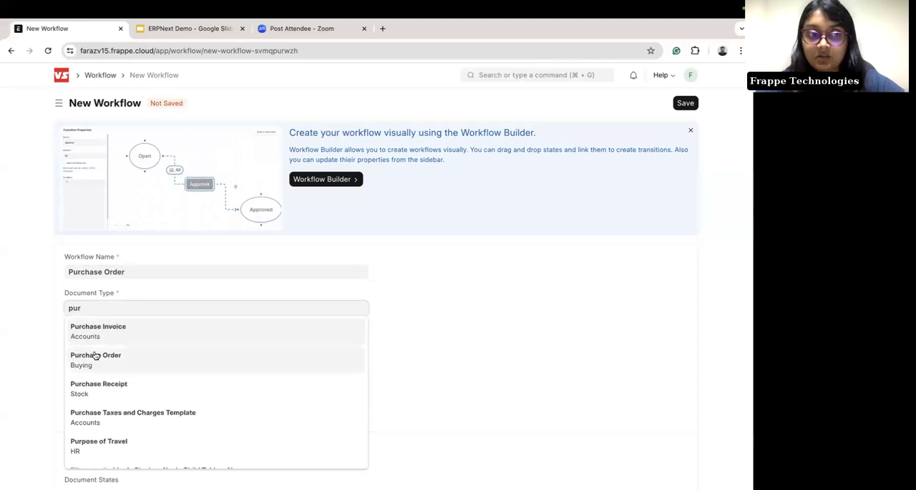
{"action": "left_click", "coordinate": [92, 355]}
{"action": "scroll", "coordinate": [60, 300], "scroll_direction": "down", "scroll_amount": 5}
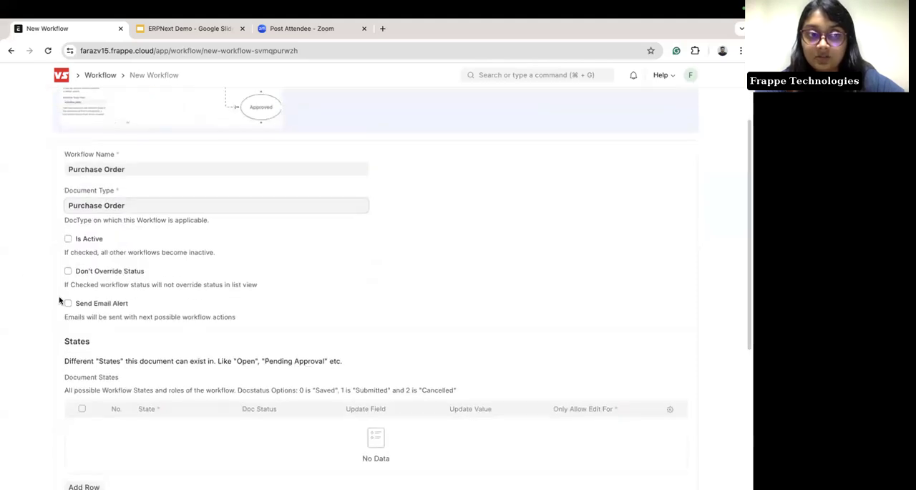
{"action": "scroll", "coordinate": [60, 300], "scroll_direction": "up", "scroll_amount": 5}
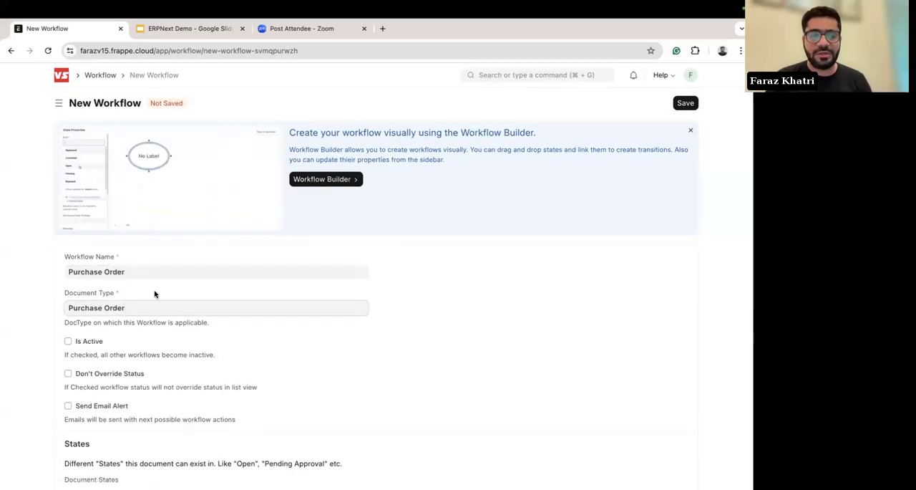
Step: Create a workflow named PO Approval for the Purchase Order document type in the Workflow Builder
{"action": "left_click", "coordinate": [316, 180]}
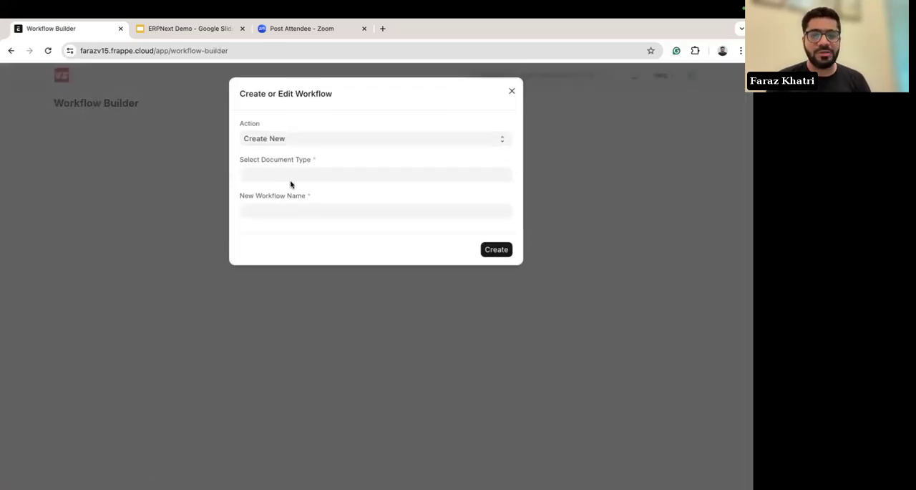
{"action": "left_click", "coordinate": [272, 176]}
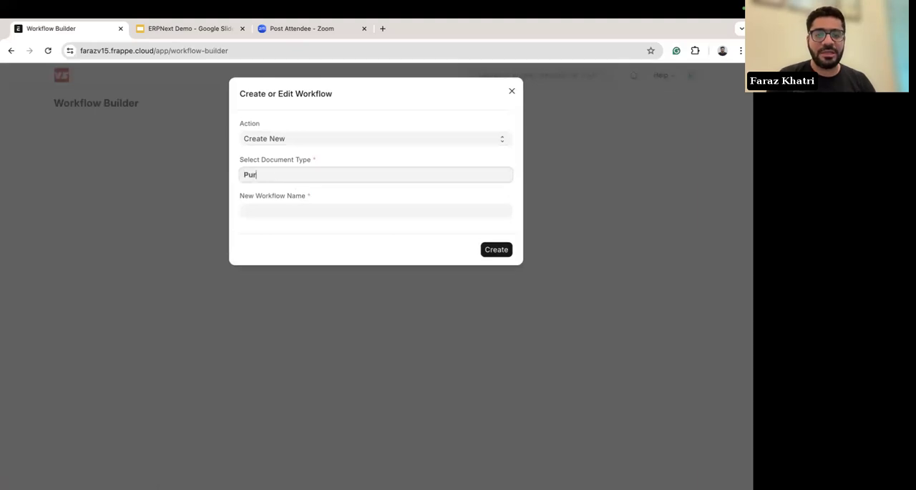
{"action": "type", "text": "Purcha"}
{"action": "left_click", "coordinate": [279, 222]}
{"action": "left_click", "coordinate": [252, 214]}
{"action": "type", "text": "PO Approval"}
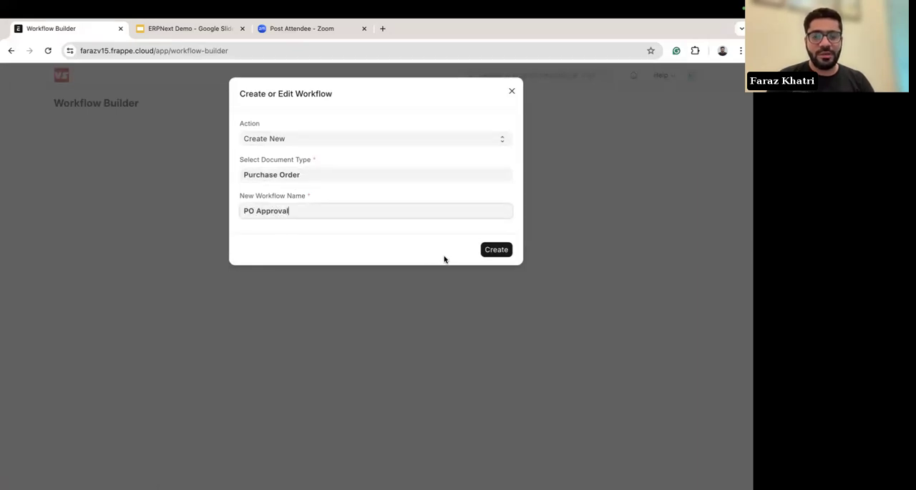
{"action": "left_click", "coordinate": [497, 250]}
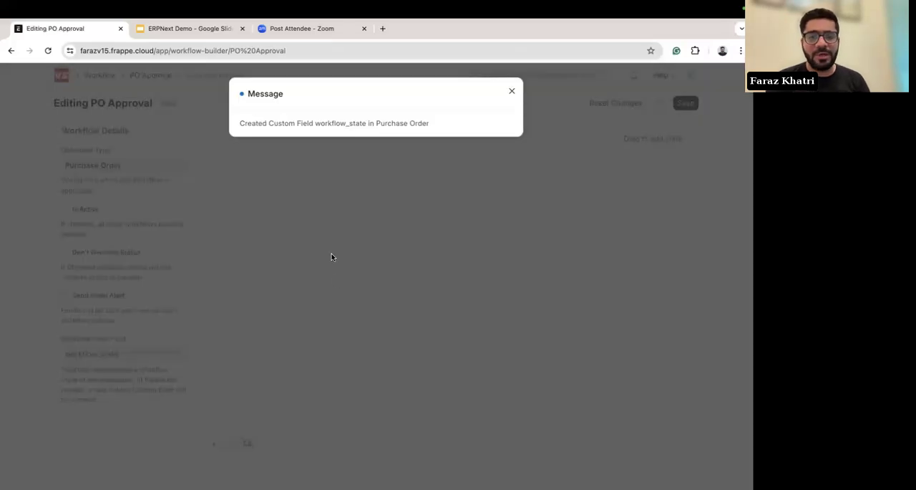
{"action": "left_click", "coordinate": [512, 91]}
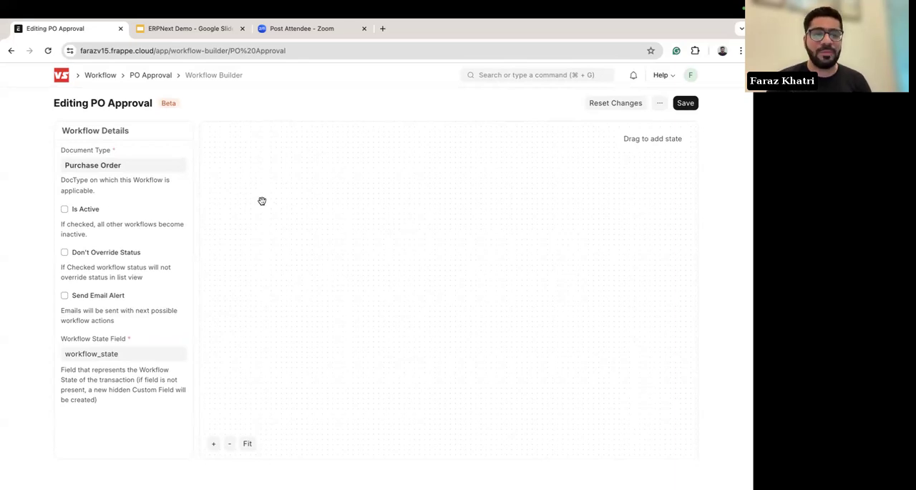
Step: Leave the PO Approval workflow in the Workflow Builder and return to the Home workspace
{"action": "scroll", "coordinate": [1, 295], "scroll_direction": "left", "scroll_amount": 5}
{"action": "left_click", "coordinate": [512, 92]}
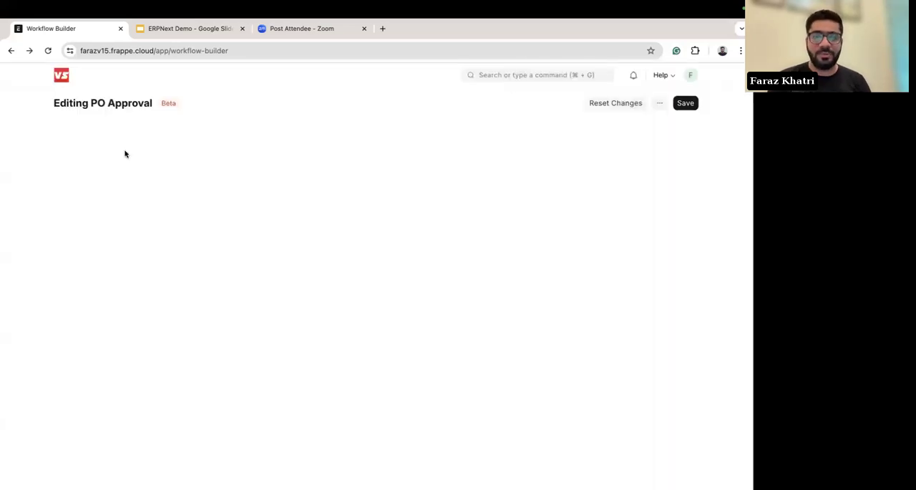
{"action": "left_click", "coordinate": [60, 76]}
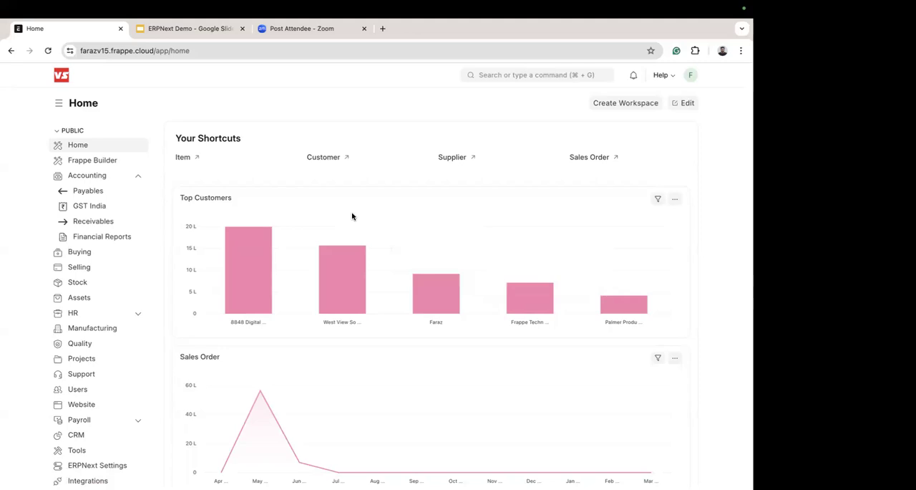
{"action": "mouse_move", "coordinate": [370, 248]}
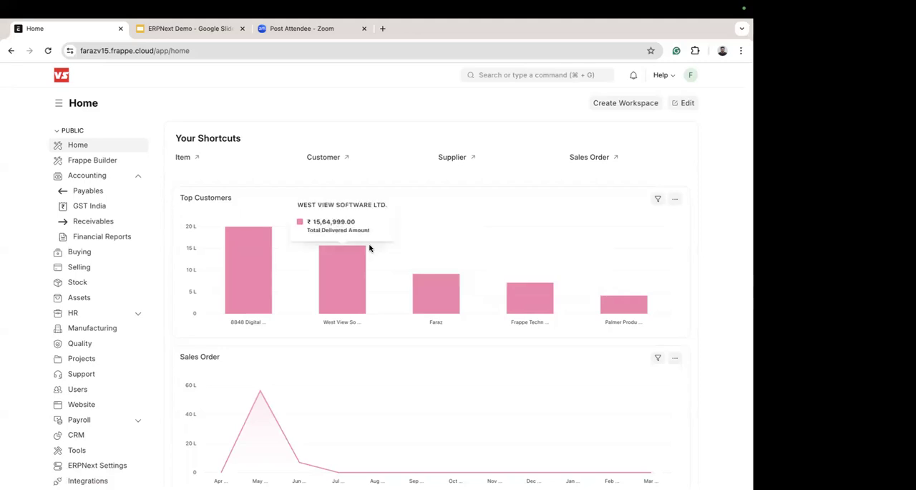
{"action": "scroll", "coordinate": [496, 335], "scroll_direction": "down", "scroll_amount": 3}
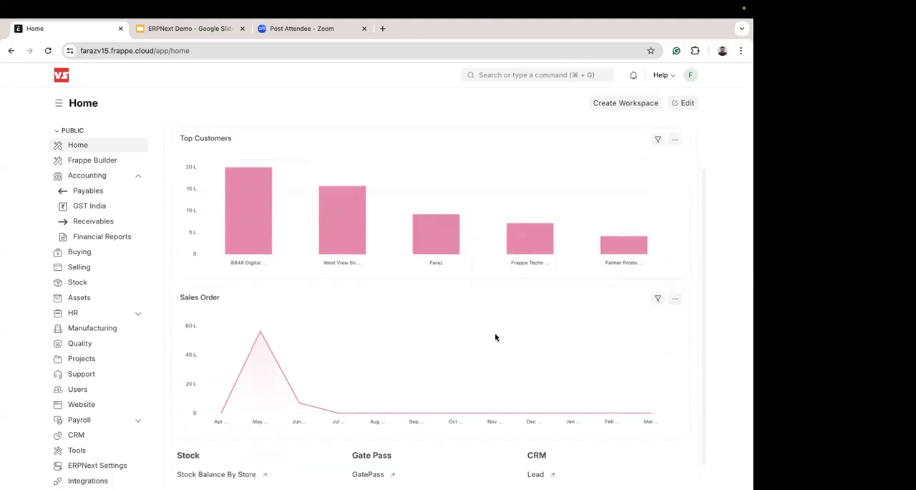
{"action": "scroll", "coordinate": [496, 337], "scroll_direction": "up", "scroll_amount": 3}
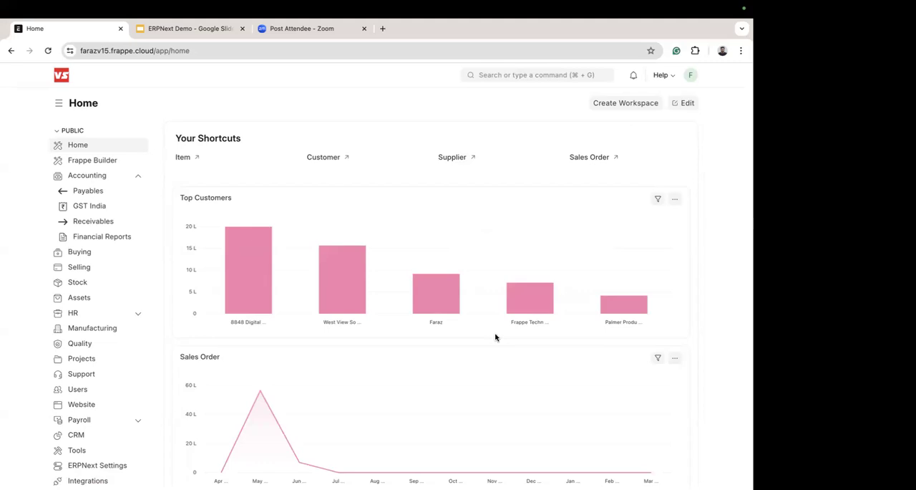
{"action": "mouse_move", "coordinate": [352, 303]}
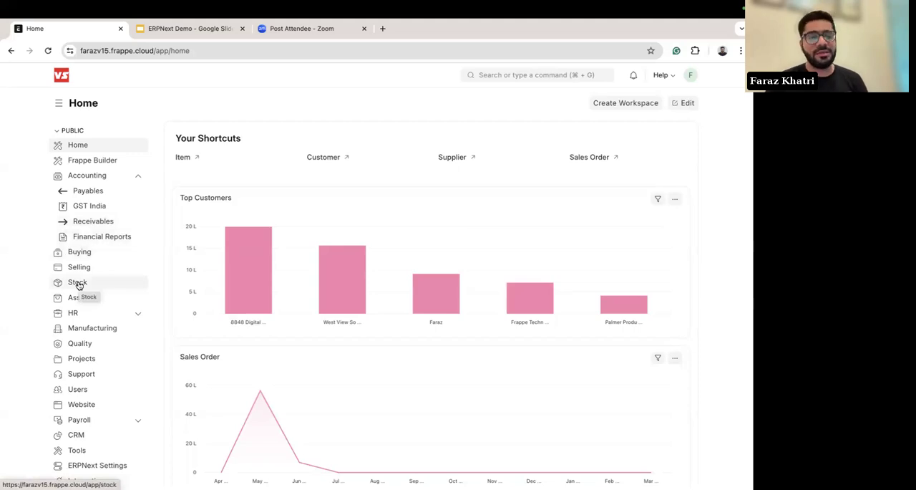
{"action": "left_click", "coordinate": [63, 363]}
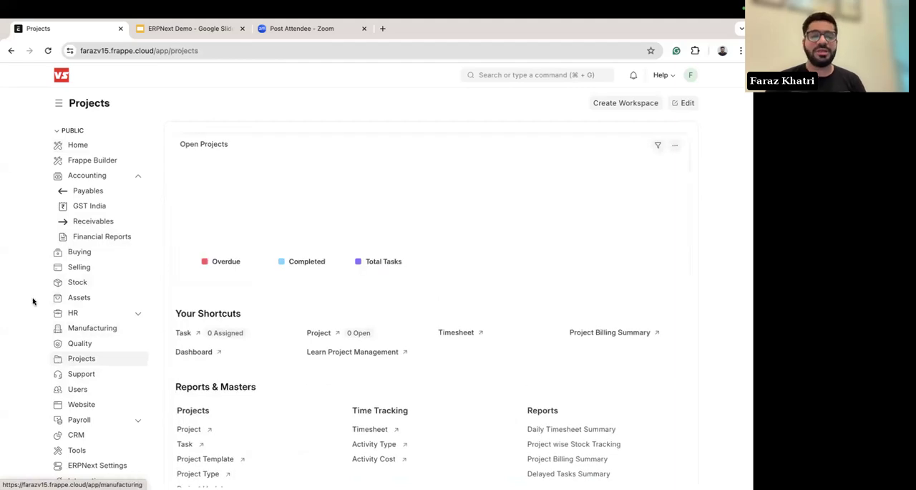
{"action": "left_click", "coordinate": [80, 146]}
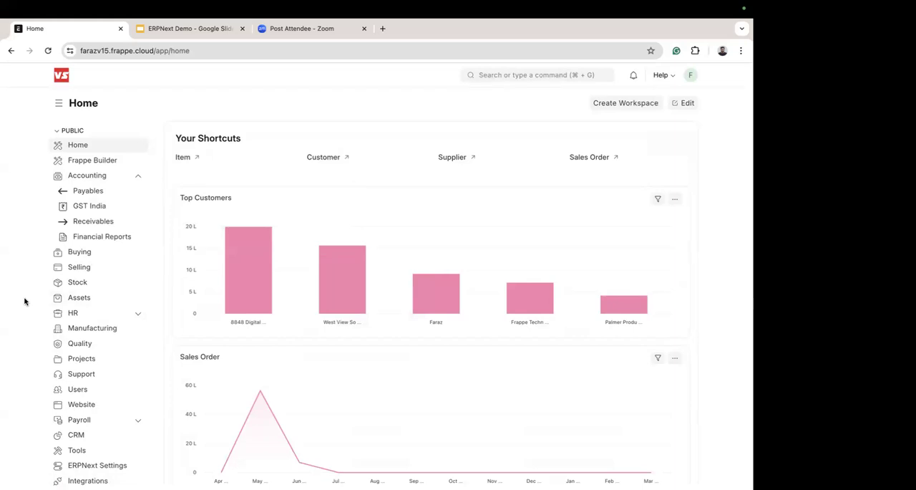
Step: Open the customer in the Individual group from the Customer list and set its customer type to Company
{"action": "left_click", "coordinate": [325, 157]}
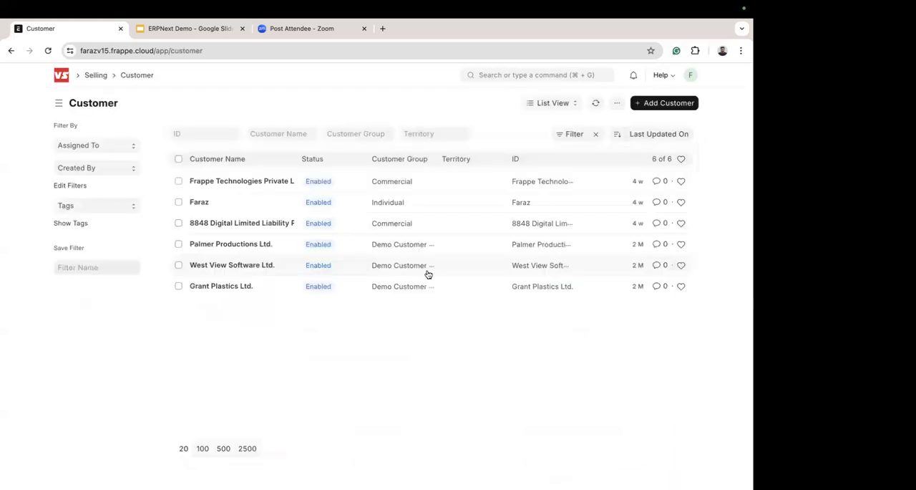
{"action": "left_click", "coordinate": [200, 201]}
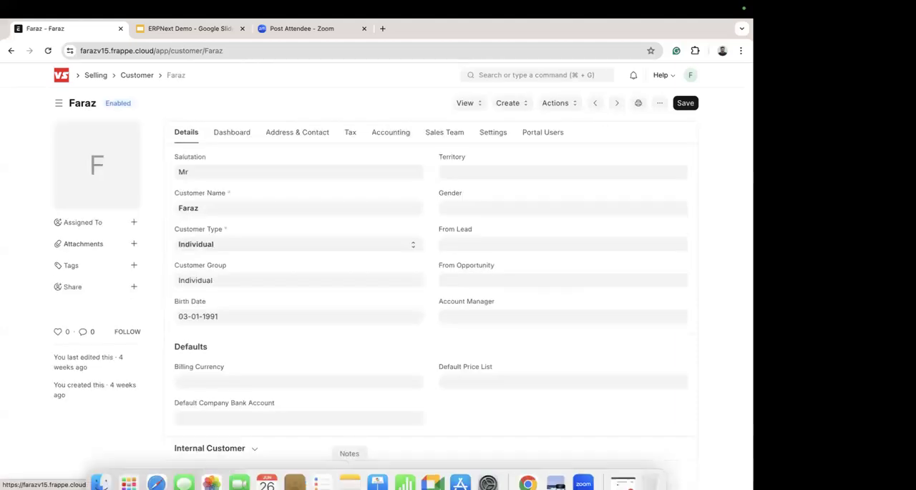
{"action": "scroll", "coordinate": [16, 303], "scroll_direction": "left", "scroll_amount": 5}
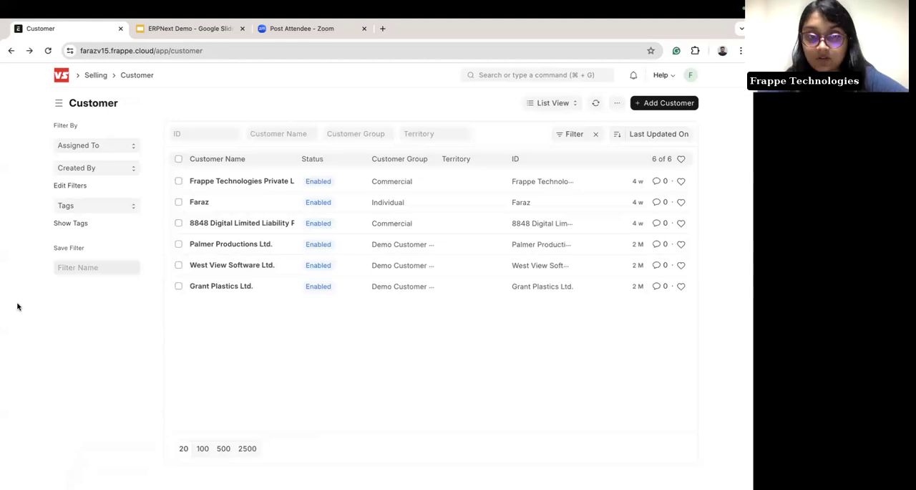
{"action": "left_click", "coordinate": [200, 206]}
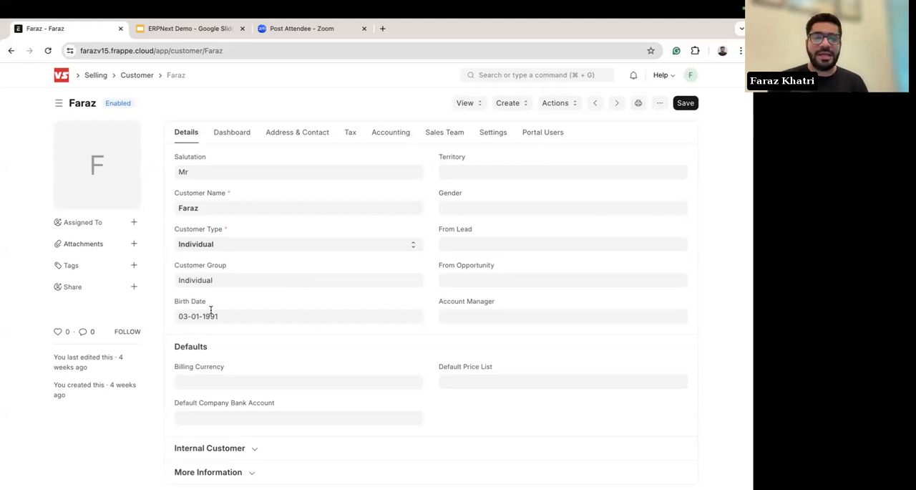
{"action": "left_click", "coordinate": [209, 247]}
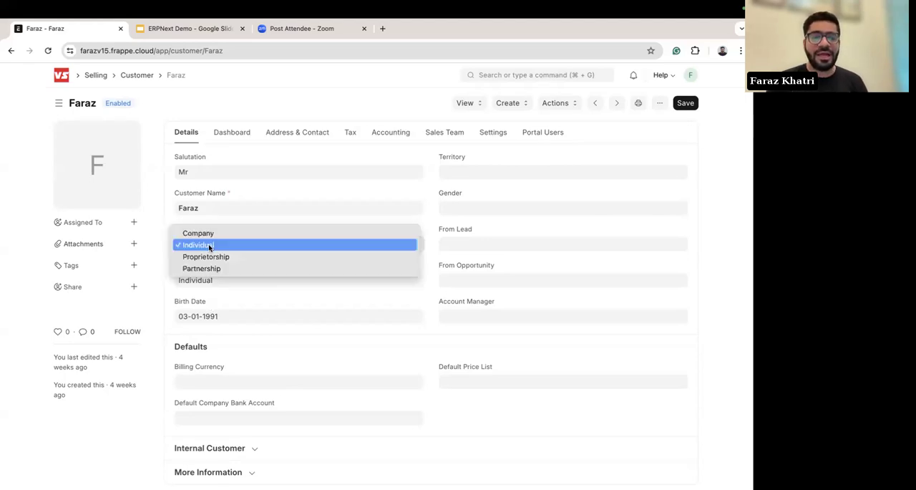
{"action": "left_click", "coordinate": [199, 234]}
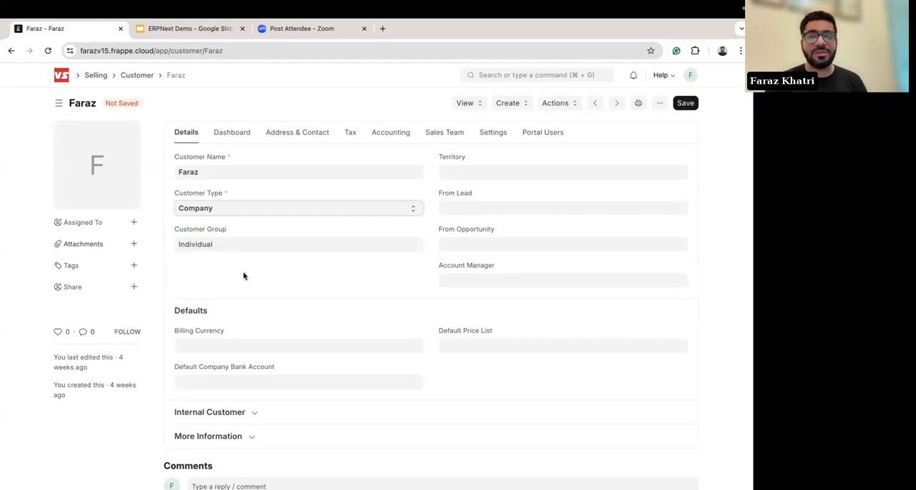
Step: Open Customize Form for the Customer document type and bring its customer fields into view
{"action": "left_click", "coordinate": [660, 104]}
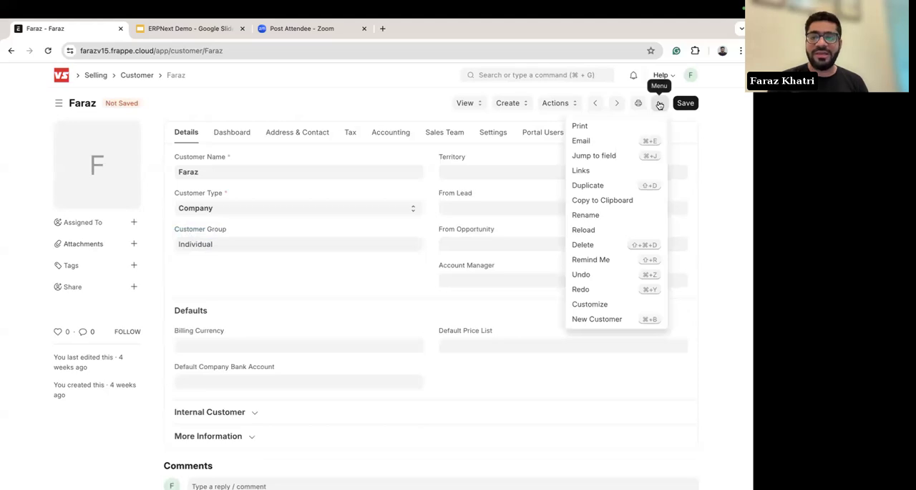
{"action": "left_click", "coordinate": [591, 304]}
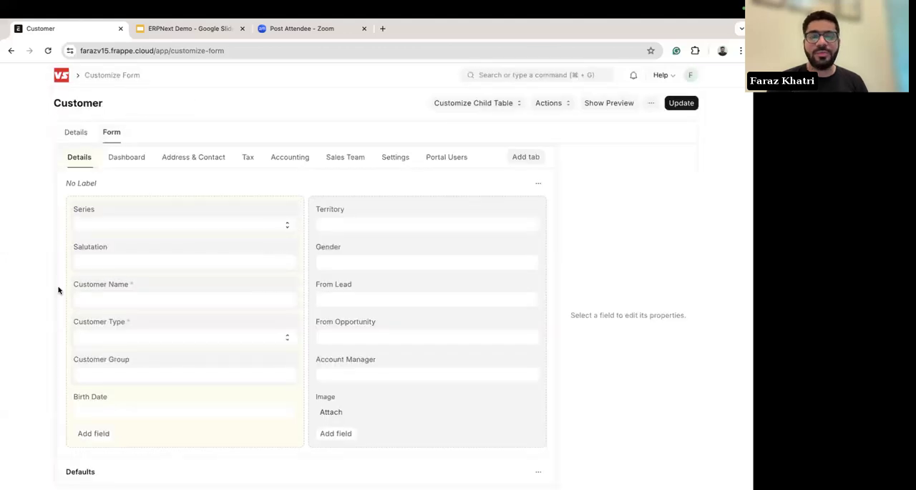
{"action": "scroll", "coordinate": [59, 289], "scroll_direction": "down", "scroll_amount": 1}
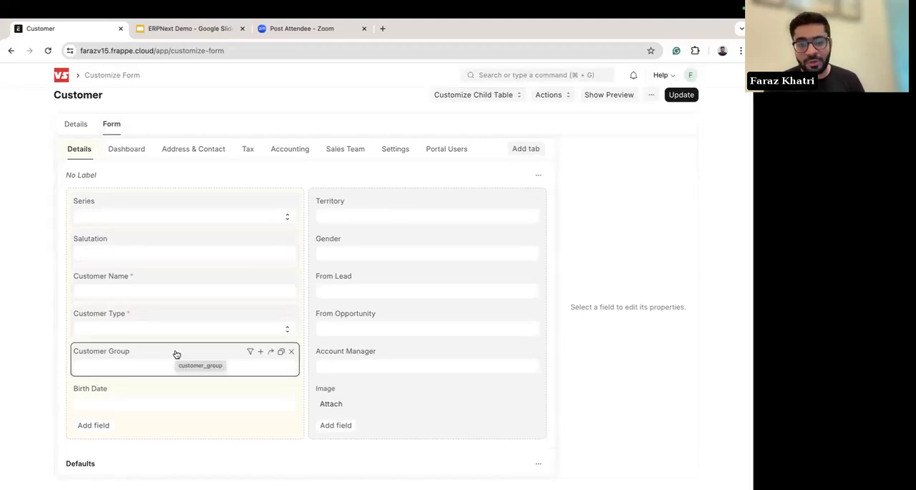
{"action": "scroll", "coordinate": [176, 353], "scroll_direction": "down", "scroll_amount": 1}
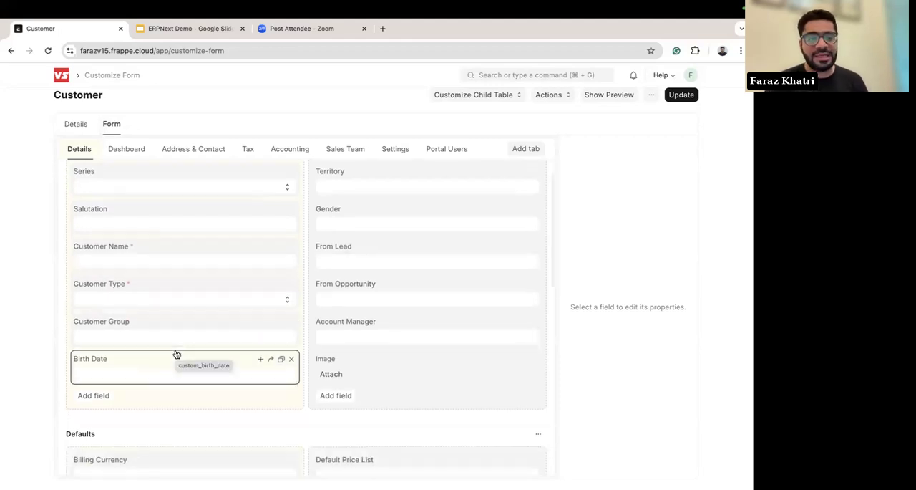
Step: Examine the properties and selectable options of the Customer Type field
{"action": "left_click", "coordinate": [130, 288]}
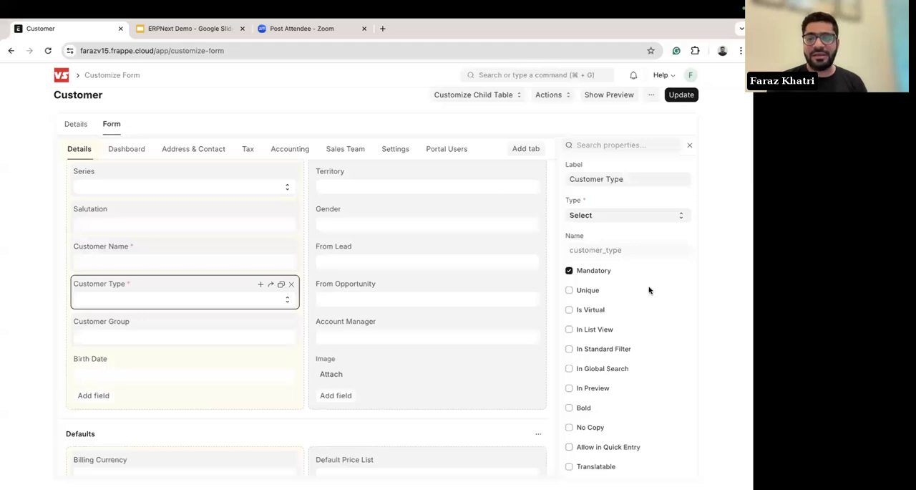
{"action": "scroll", "coordinate": [648, 289], "scroll_direction": "down", "scroll_amount": 5}
{"action": "scroll", "coordinate": [650, 289], "scroll_direction": "down", "scroll_amount": 3}
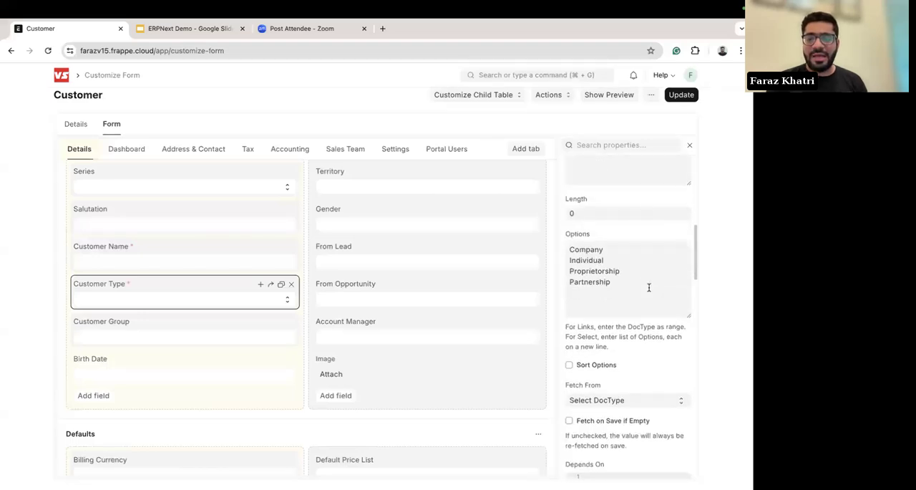
{"action": "scroll", "coordinate": [650, 289], "scroll_direction": "down", "scroll_amount": 3}
{"action": "scroll", "coordinate": [649, 289], "scroll_direction": "up", "scroll_amount": 8}
{"action": "scroll", "coordinate": [649, 289], "scroll_direction": "up", "scroll_amount": 3}
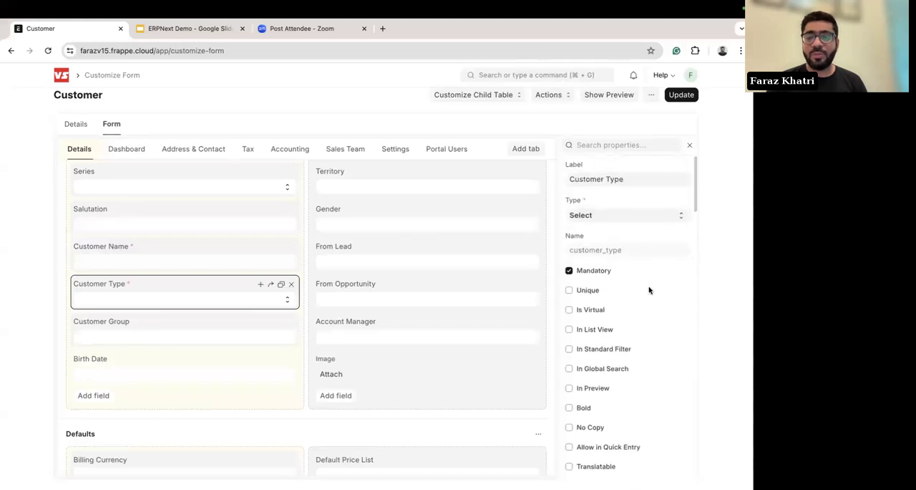
Step: Examine the Birth Date field's properties, including its full Depends On expression
{"action": "left_click", "coordinate": [141, 370]}
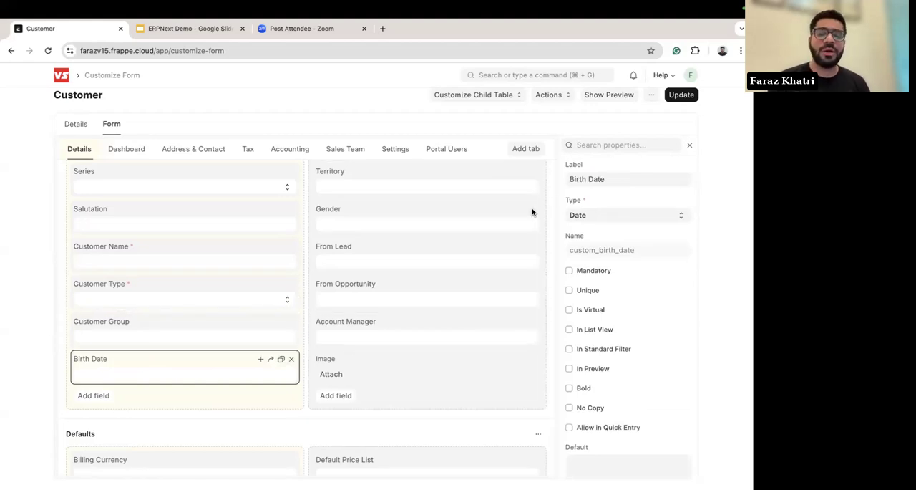
{"action": "scroll", "coordinate": [663, 313], "scroll_direction": "down", "scroll_amount": 5}
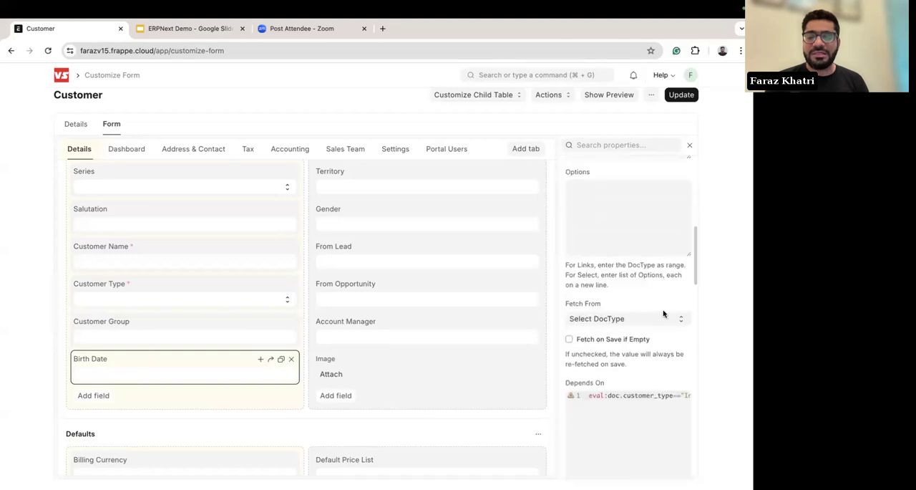
{"action": "scroll", "coordinate": [663, 314], "scroll_direction": "down", "scroll_amount": 1}
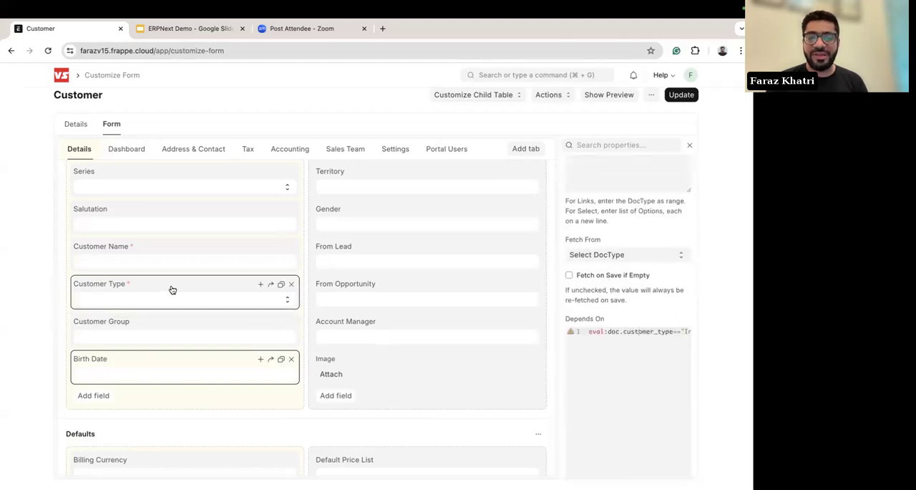
{"action": "key", "text": "Right"}
{"action": "key", "text": "Right"}
{"action": "key", "text": "Right"}
{"action": "key", "text": "Right"}
{"action": "key", "text": "Right"}
{"action": "key", "text": "Right"}
{"action": "key", "text": "Right"}
{"action": "key", "text": "Right"}
{"action": "key", "text": "Right"}
{"action": "key", "text": "Right"}
{"action": "key", "text": "Right"}
{"action": "key", "text": "Right"}
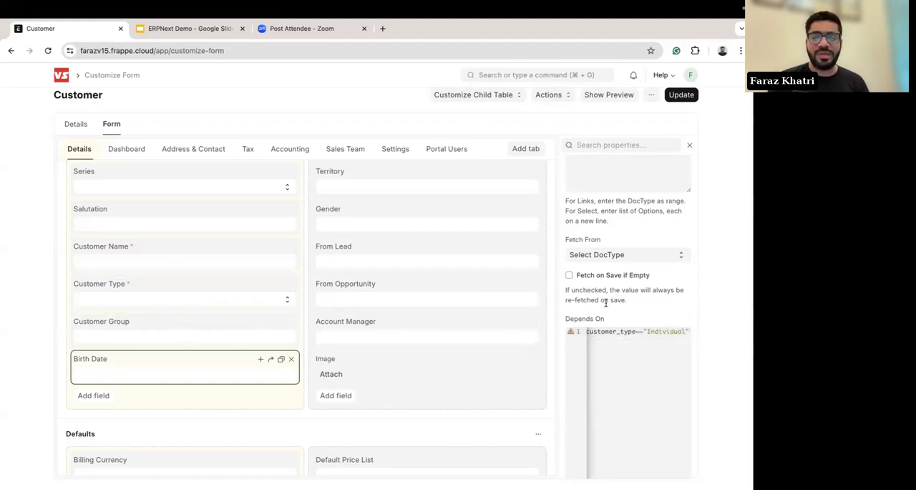
{"action": "scroll", "coordinate": [608, 304], "scroll_direction": "up", "scroll_amount": 10}
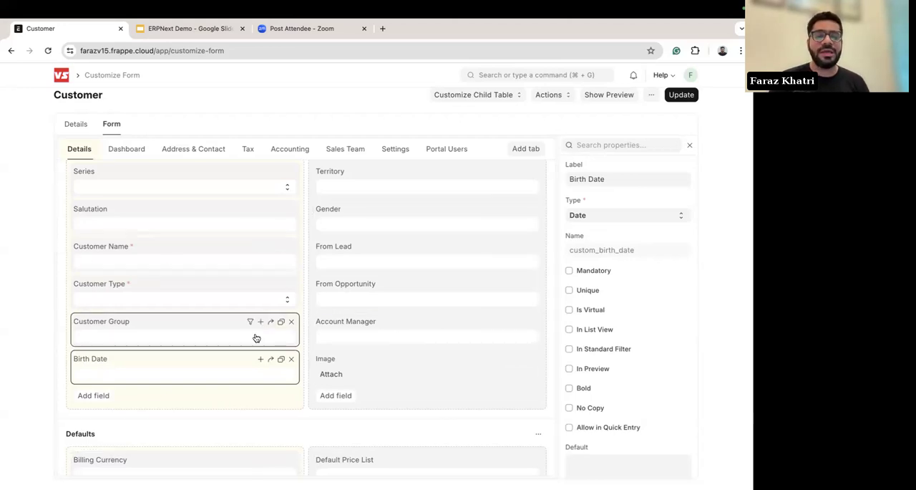
Step: Add a Date field labelled Anniversary below Birth Date in the Customer form
{"action": "left_click", "coordinate": [92, 396]}
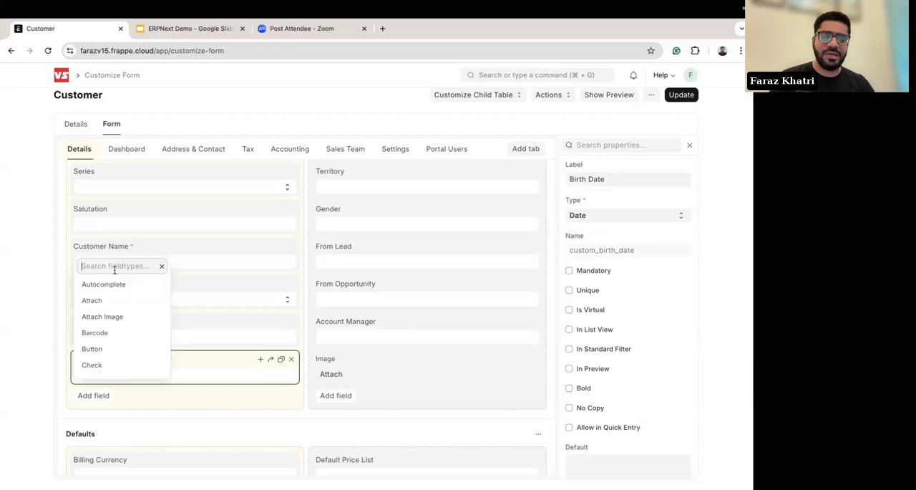
{"action": "type", "text": "date"}
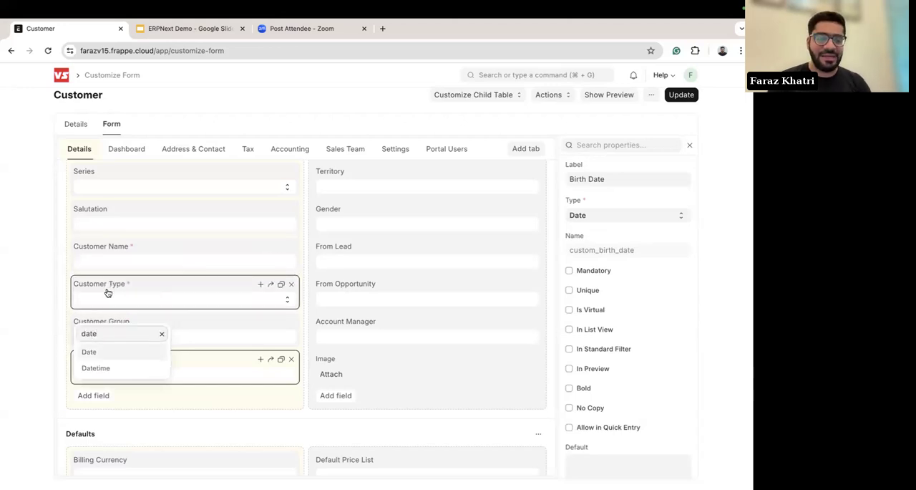
{"action": "left_click", "coordinate": [91, 351]}
{"action": "type", "text": "Anniversart"}
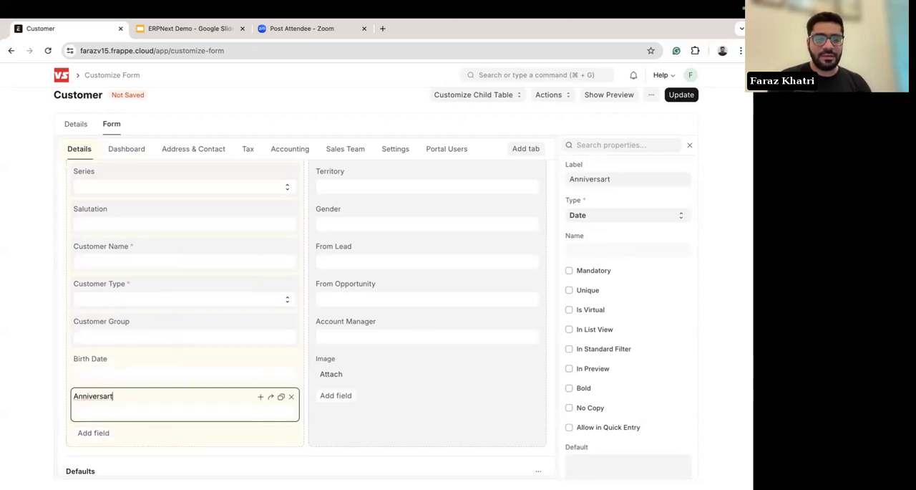
{"action": "key", "text": "BackSpace"}
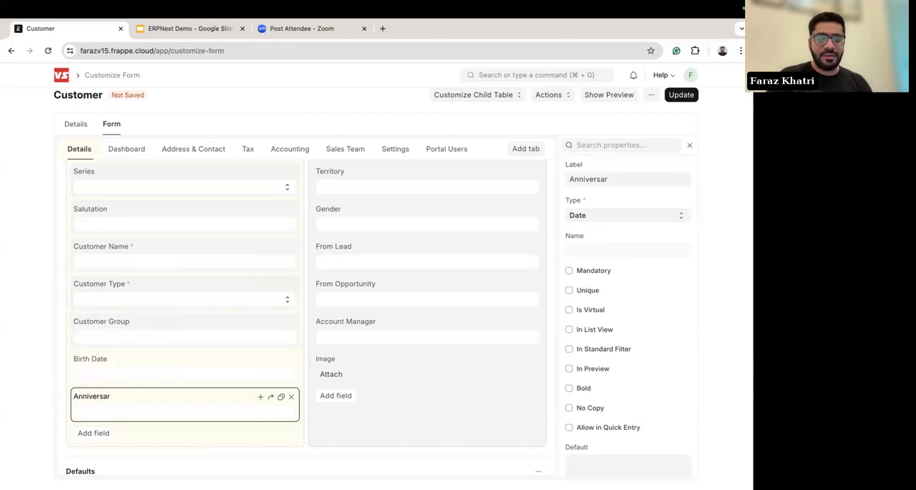
{"action": "left_click", "coordinate": [7, 350]}
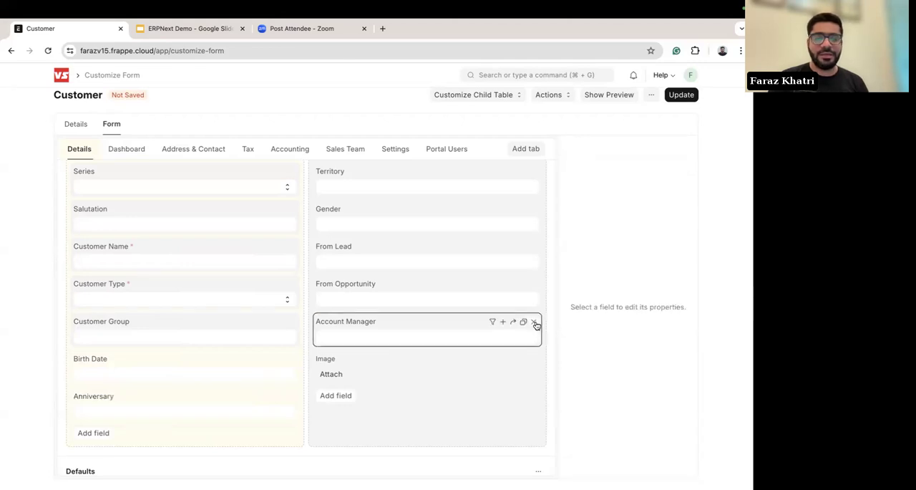
Step: Update the Customer form customization and go to the Customer list
{"action": "left_click", "coordinate": [681, 96]}
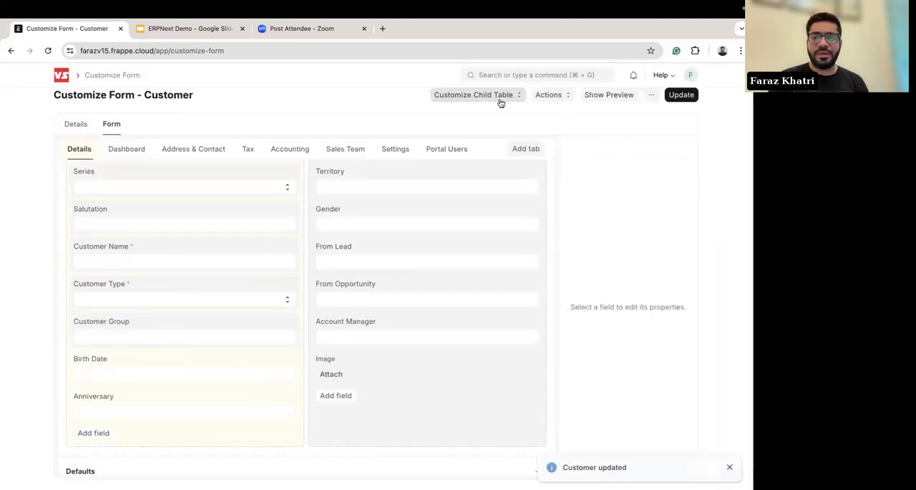
{"action": "left_click", "coordinate": [547, 96]}
{"action": "left_click", "coordinate": [558, 115]}
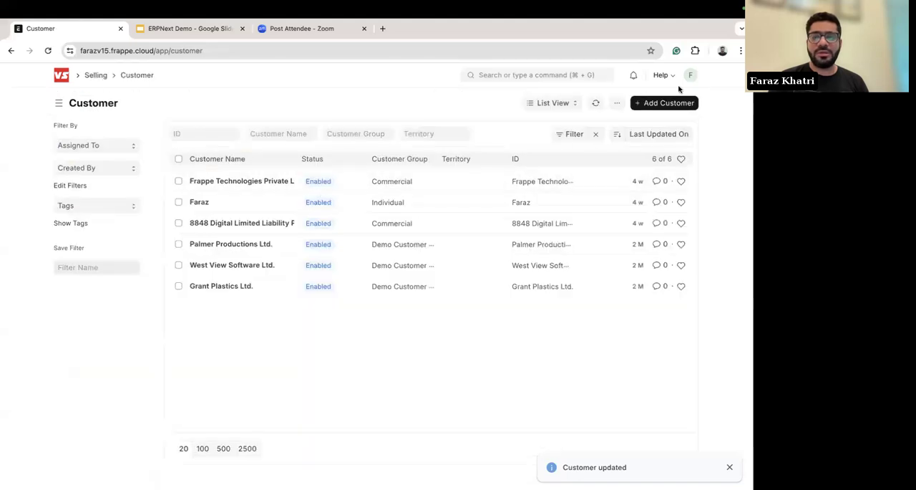
Step: Reload the Customer list and accept losing any unsaved changes
{"action": "left_click", "coordinate": [697, 83]}
{"action": "left_click", "coordinate": [623, 136]}
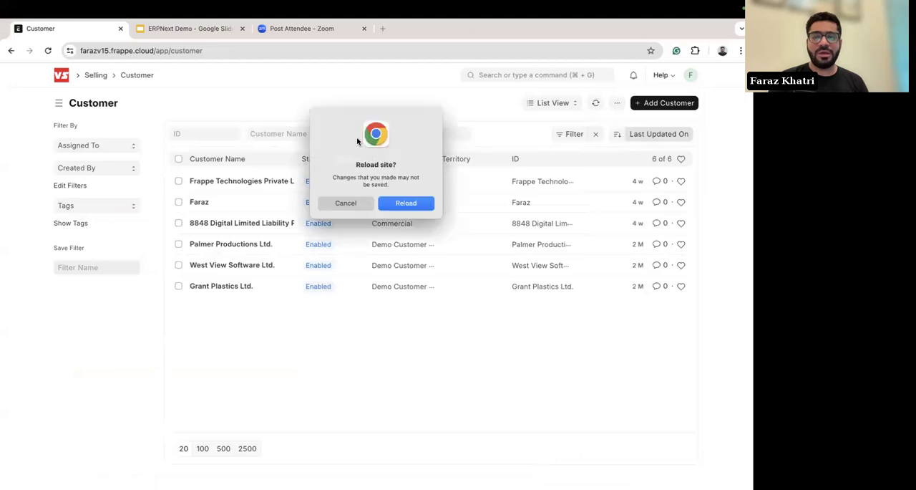
{"action": "left_click", "coordinate": [405, 205]}
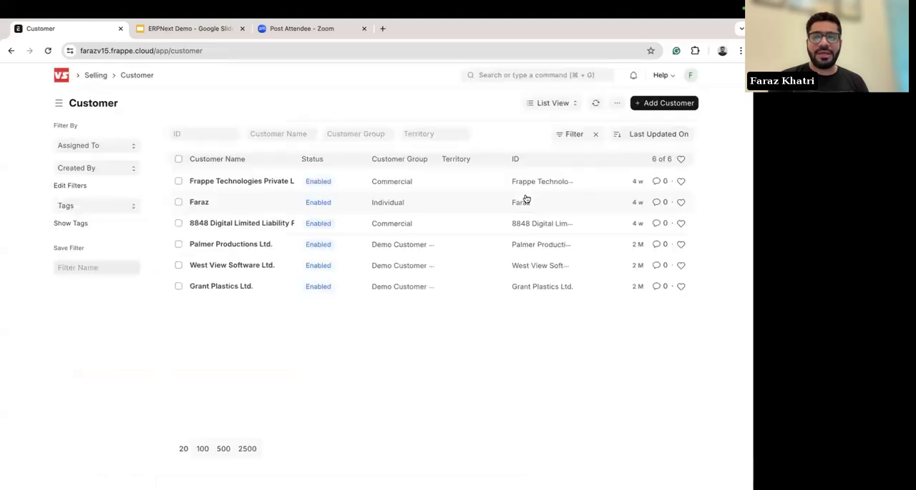
Step: Start a new customer and switch from quick entry to the full form
{"action": "left_click", "coordinate": [662, 104]}
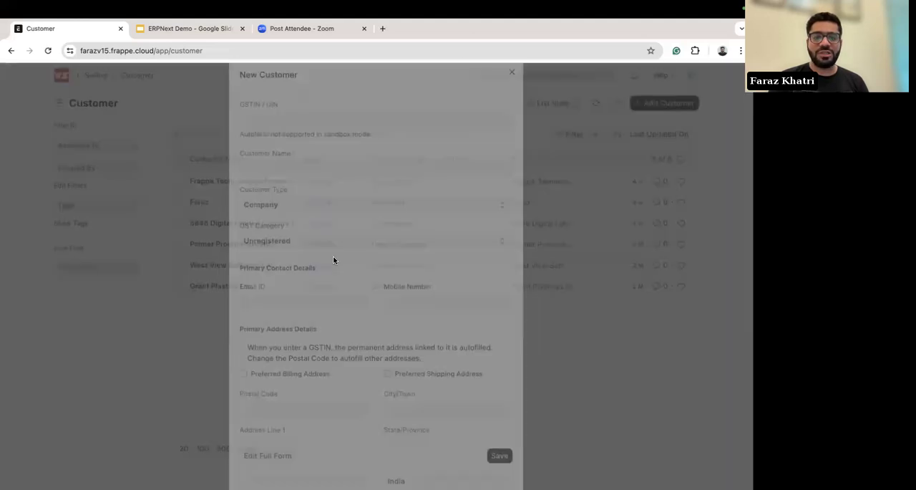
{"action": "scroll", "coordinate": [342, 315], "scroll_direction": "down", "scroll_amount": 3}
{"action": "left_click", "coordinate": [256, 460]}
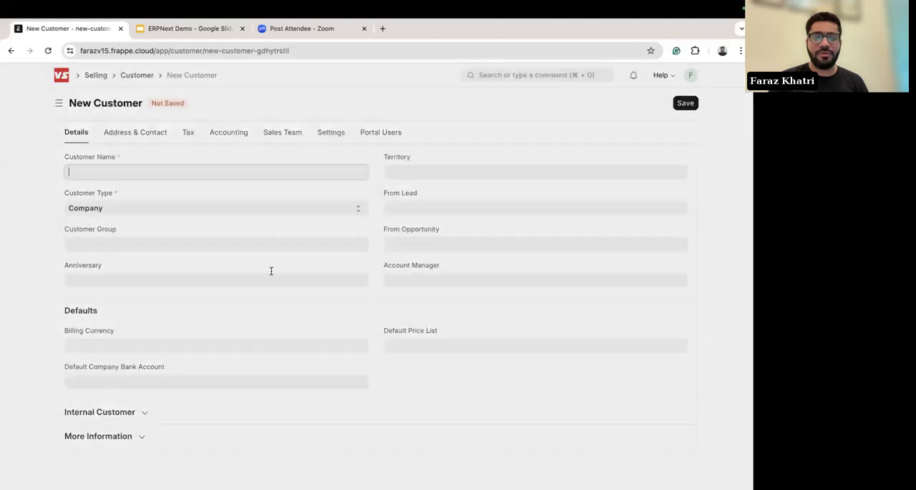
Step: Inspect the Anniversary field's date picker in the new customer form without choosing a date
{"action": "left_click", "coordinate": [106, 278]}
{"action": "left_click", "coordinate": [14, 259]}
{"action": "left_click", "coordinate": [81, 278]}
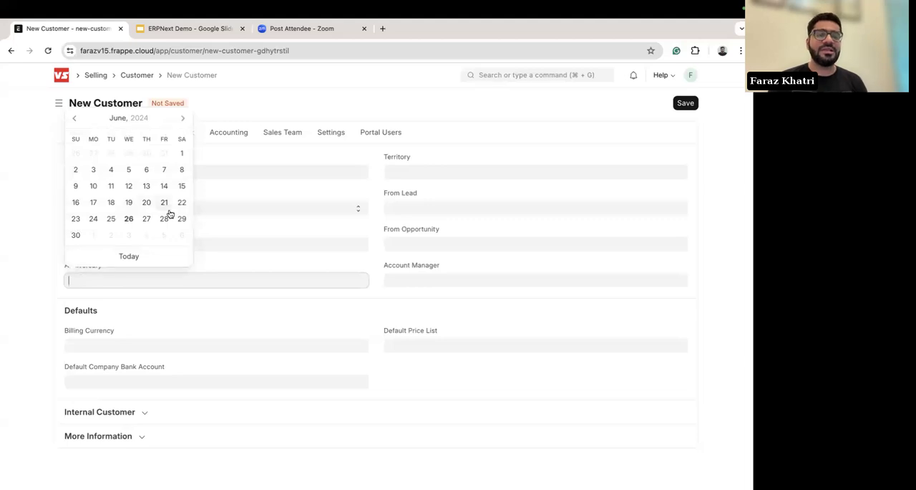
{"action": "left_click", "coordinate": [4, 237]}
Step: Set the new customer's type to Individual and check the Birth Date field above Anniversary
{"action": "left_click", "coordinate": [127, 207]}
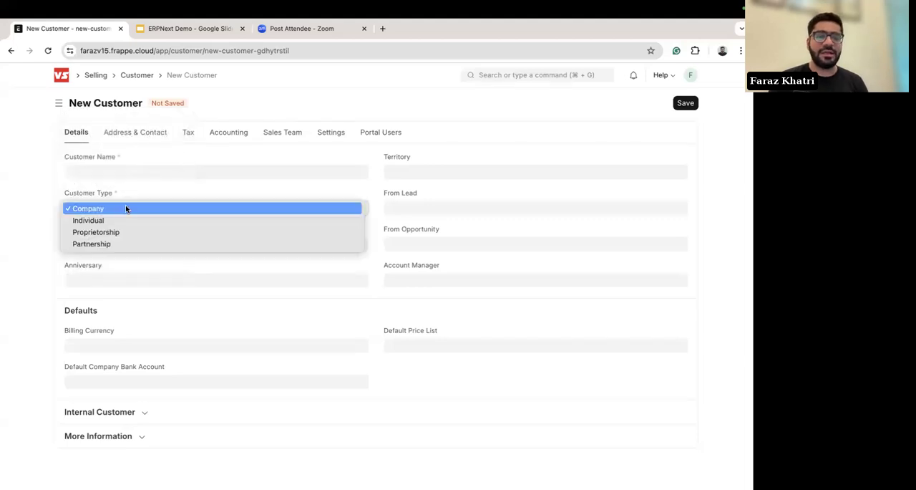
{"action": "left_click", "coordinate": [109, 218]}
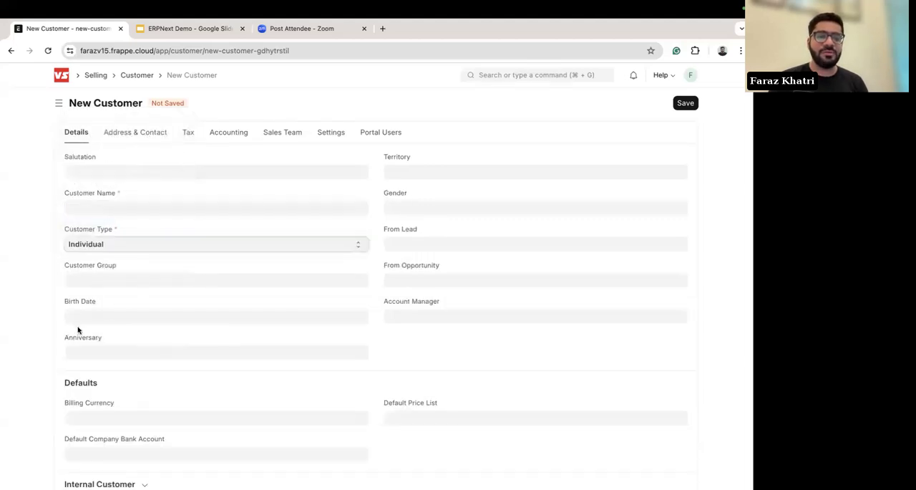
{"action": "left_click", "coordinate": [100, 312]}
{"action": "left_click", "coordinate": [13, 275]}
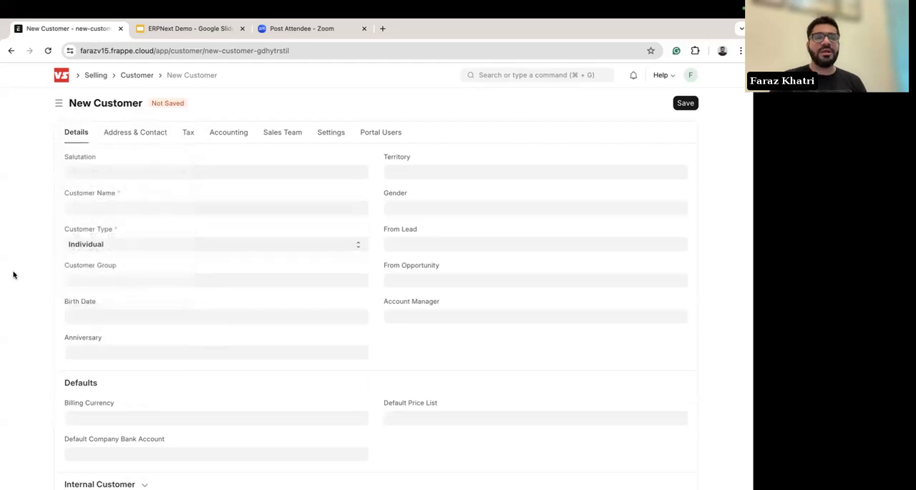
Step: Leave the new customer unsaved and review the Buying workspace's shortcuts, masters and reports
{"action": "scroll", "coordinate": [13, 275], "scroll_direction": "left", "scroll_amount": 5}
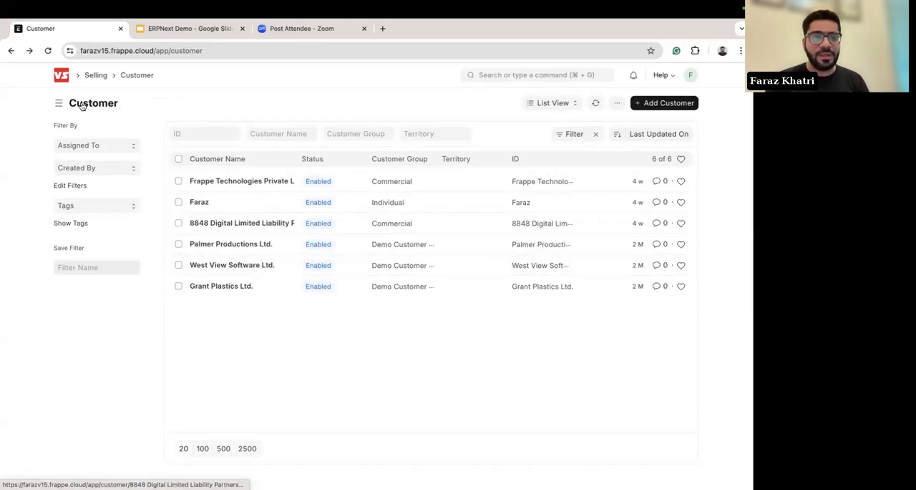
{"action": "left_click", "coordinate": [61, 74]}
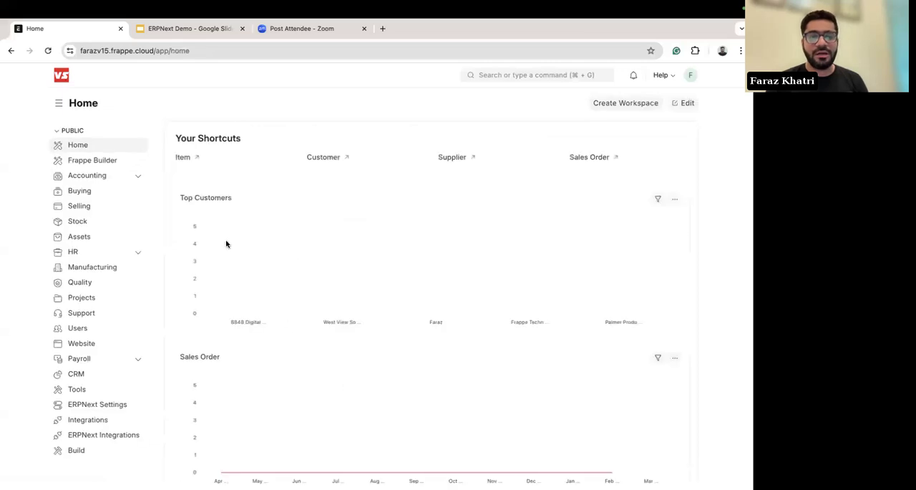
{"action": "mouse_move", "coordinate": [344, 249]}
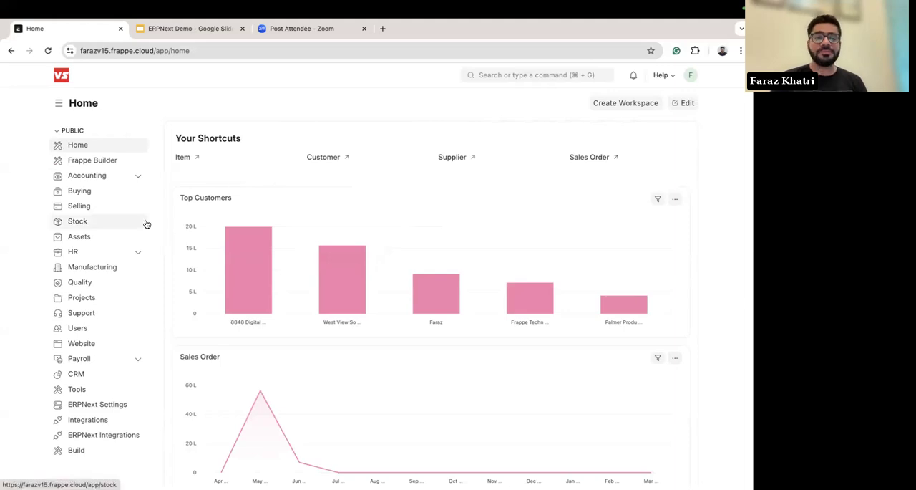
{"action": "left_click", "coordinate": [78, 190]}
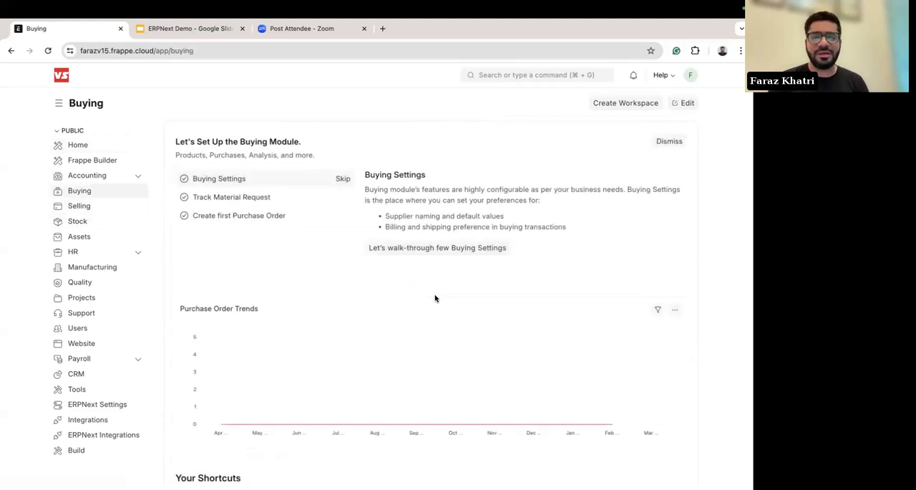
{"action": "scroll", "coordinate": [430, 293], "scroll_direction": "down", "scroll_amount": 5}
{"action": "scroll", "coordinate": [304, 285], "scroll_direction": "down", "scroll_amount": 4}
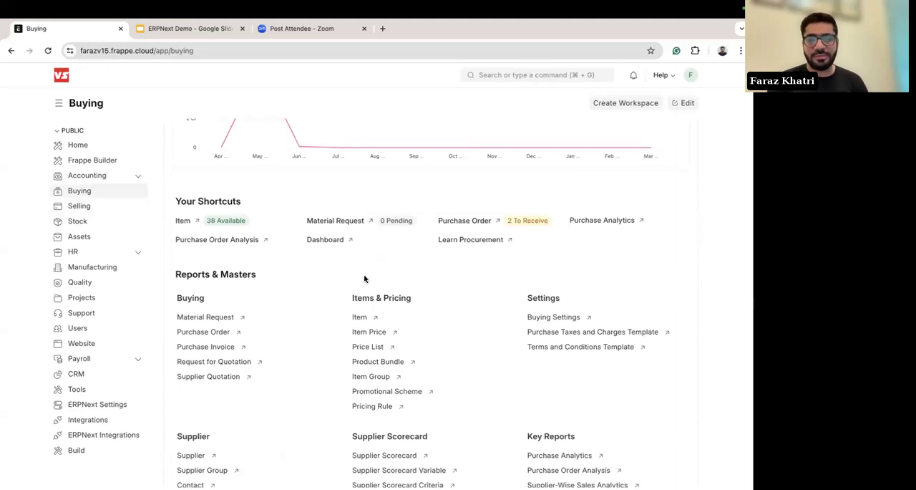
{"action": "scroll", "coordinate": [364, 279], "scroll_direction": "up", "scroll_amount": 4}
{"action": "scroll", "coordinate": [364, 279], "scroll_direction": "down", "scroll_amount": 5}
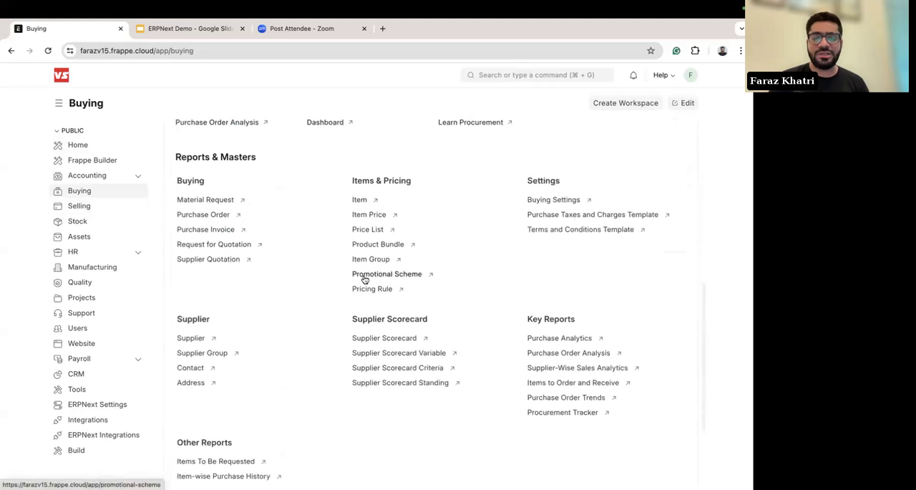
{"action": "scroll", "coordinate": [364, 279], "scroll_direction": "up", "scroll_amount": 5}
Step: Search for "item" and open the Item list
{"action": "left_click", "coordinate": [535, 75]}
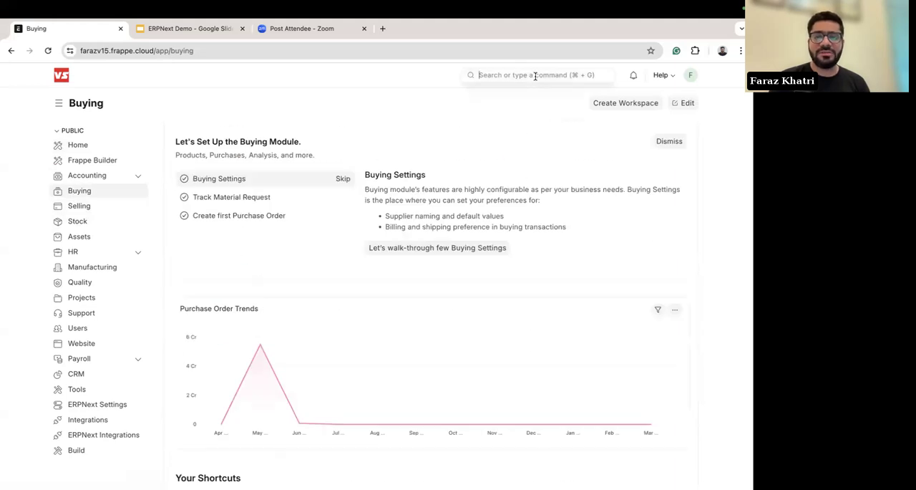
{"action": "type", "text": "item"}
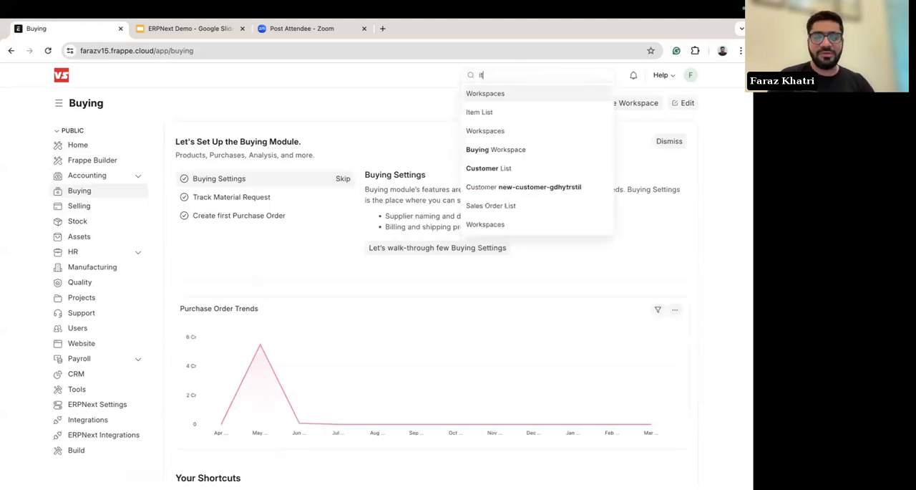
{"action": "left_click", "coordinate": [494, 96]}
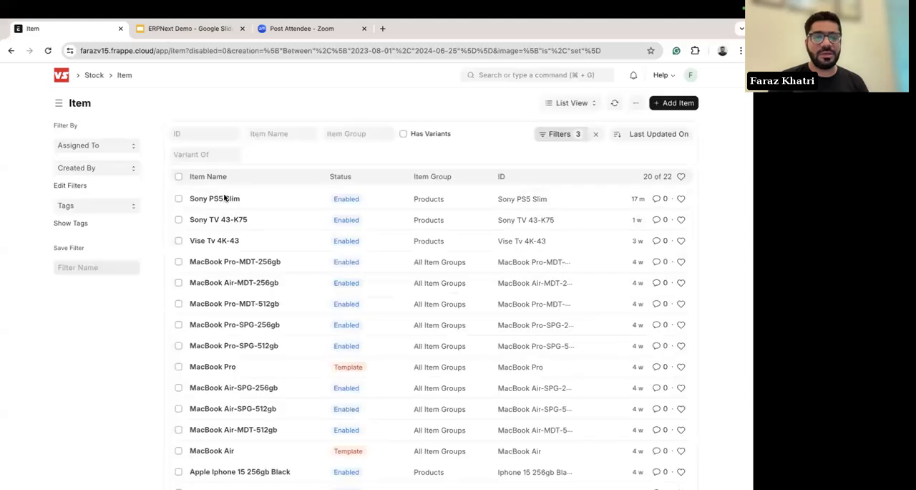
Step: Clear the Item list's existing filters, filter the item names by "tshi" and open Marketing TShirts
{"action": "left_click", "coordinate": [273, 136]}
{"action": "type", "text": "tshi"}
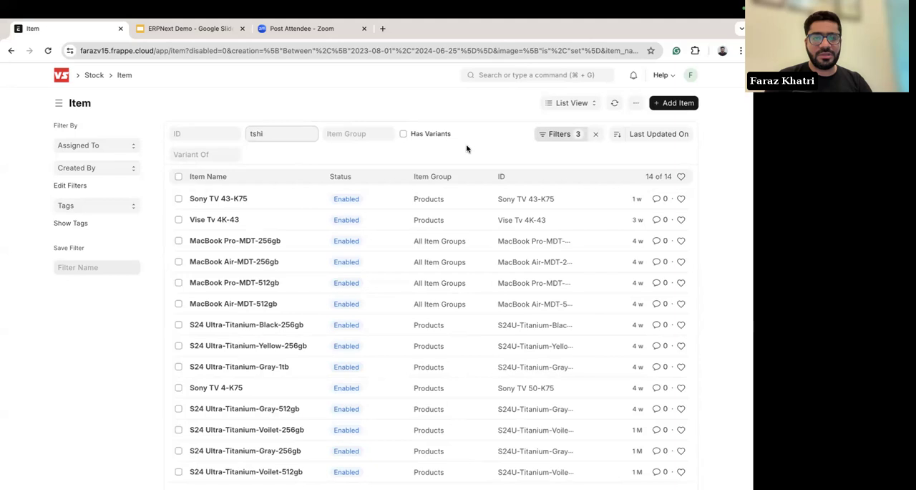
{"action": "left_click", "coordinate": [596, 135]}
{"action": "left_click", "coordinate": [262, 136]}
{"action": "type", "text": "ts"}
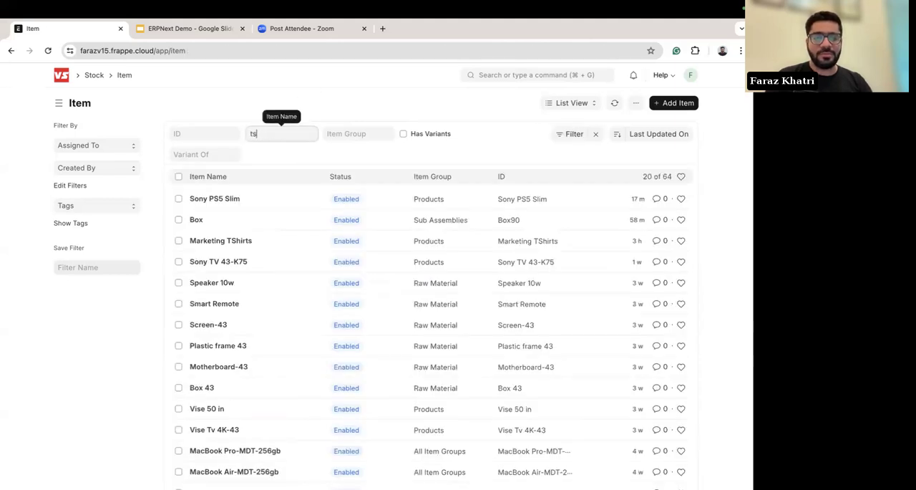
{"action": "type", "text": "hi"}
{"action": "left_click", "coordinate": [211, 202]}
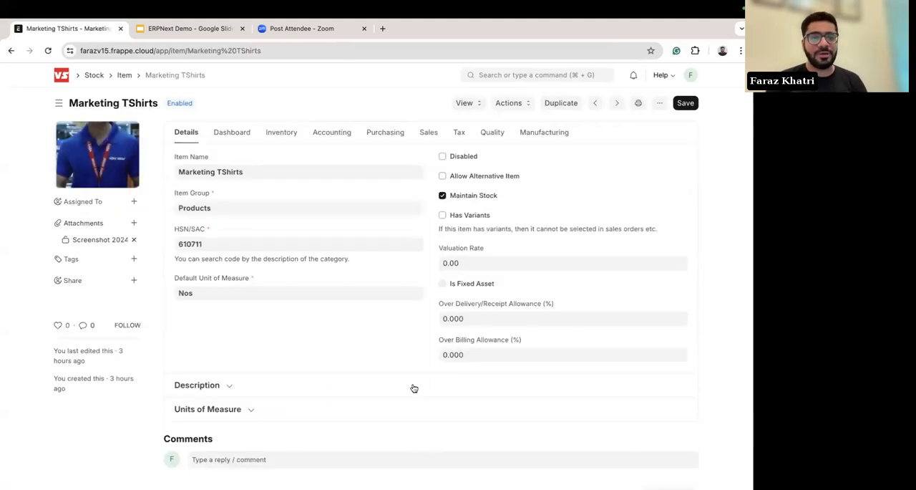
Step: Review the Marketing TShirts item's manufacturing, quality, purchasing, accounting and inventory settings and its dashboard
{"action": "left_click", "coordinate": [556, 136]}
{"action": "left_click", "coordinate": [487, 136]}
{"action": "left_click", "coordinate": [384, 139]}
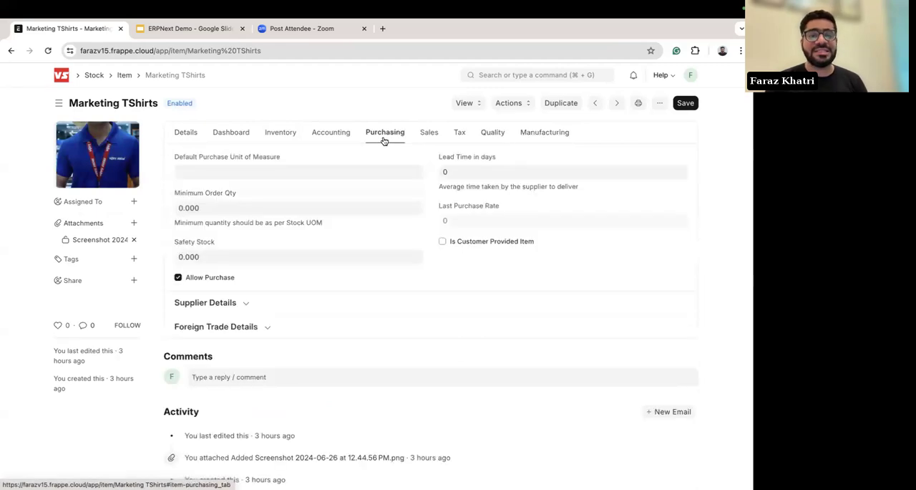
{"action": "left_click", "coordinate": [315, 139]}
{"action": "left_click", "coordinate": [276, 139]}
{"action": "left_click", "coordinate": [233, 134]}
Step: Open the request for quotation linked to Marketing TShirts and review its supplier, items and email details
{"action": "scroll", "coordinate": [412, 303], "scroll_direction": "down", "scroll_amount": 5}
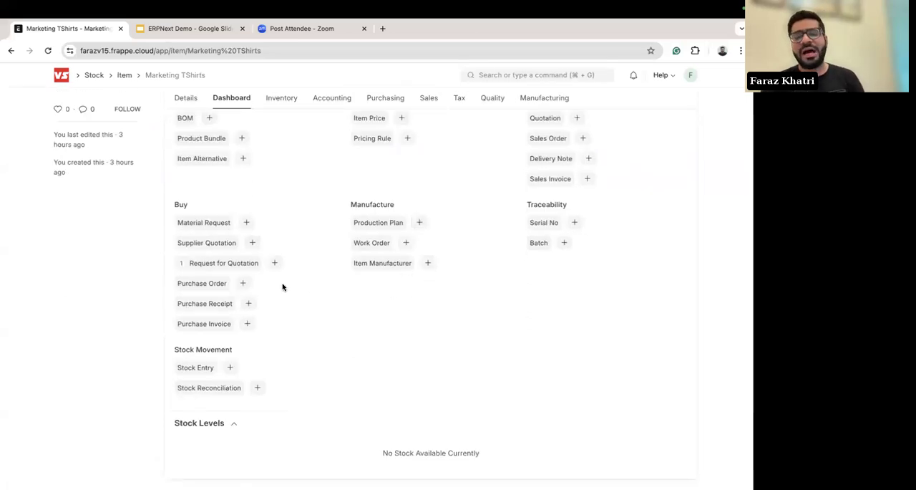
{"action": "left_click", "coordinate": [231, 263]}
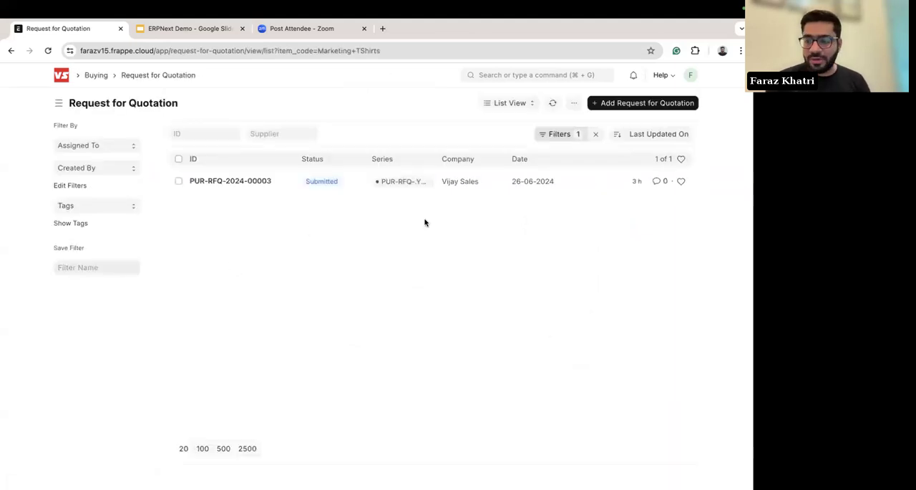
{"action": "left_click", "coordinate": [231, 182]}
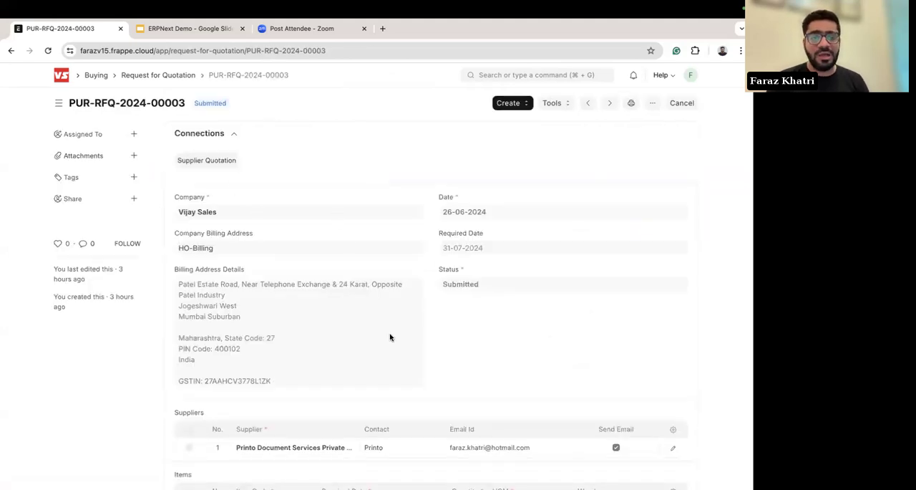
{"action": "scroll", "coordinate": [337, 266], "scroll_direction": "down", "scroll_amount": 5}
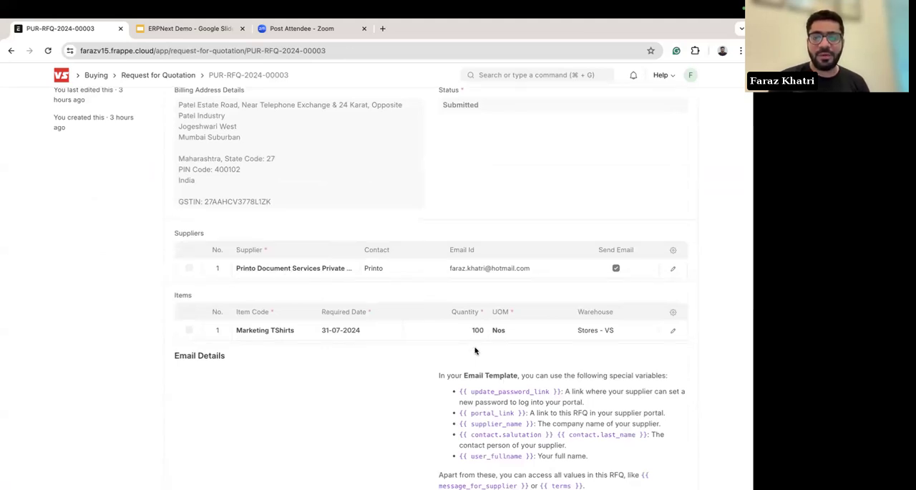
{"action": "scroll", "coordinate": [459, 333], "scroll_direction": "down", "scroll_amount": 2}
{"action": "scroll", "coordinate": [459, 333], "scroll_direction": "up", "scroll_amount": 6}
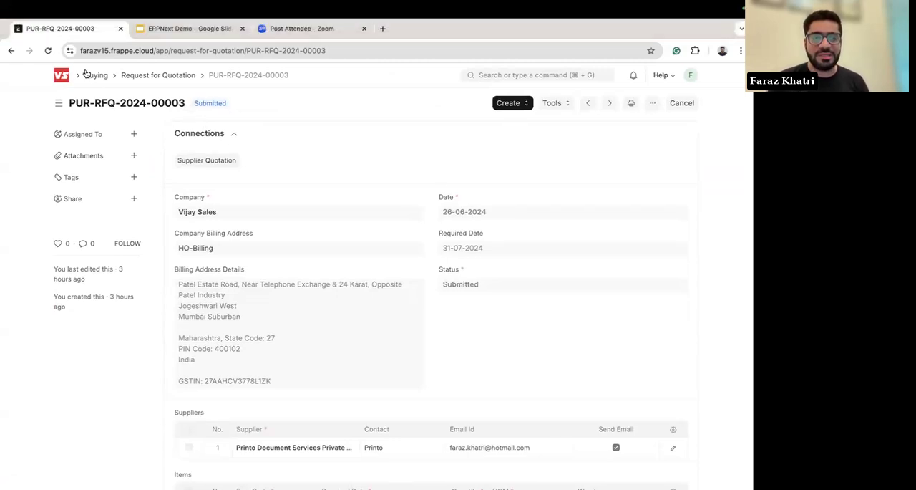
Step: Minimize the main browser window and switch to the incognito window with the supplier portal
{"action": "left_click", "coordinate": [34, 25]}
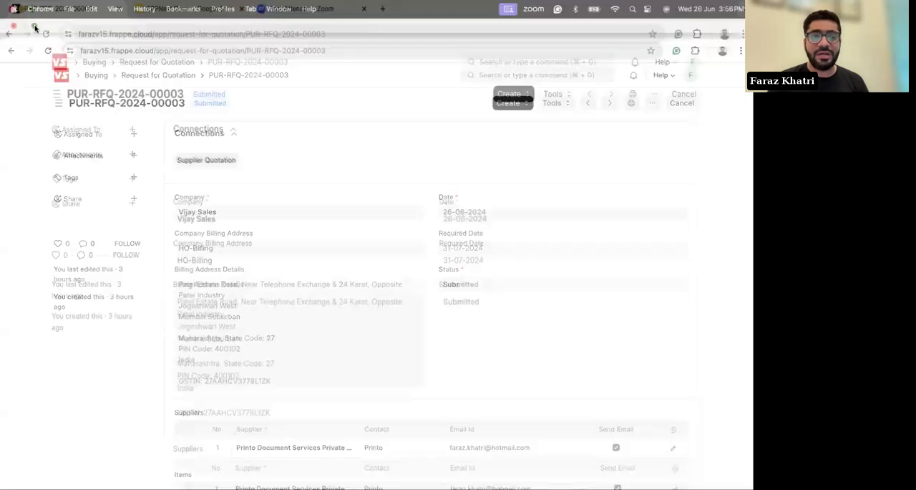
{"action": "key", "text": "super+m"}
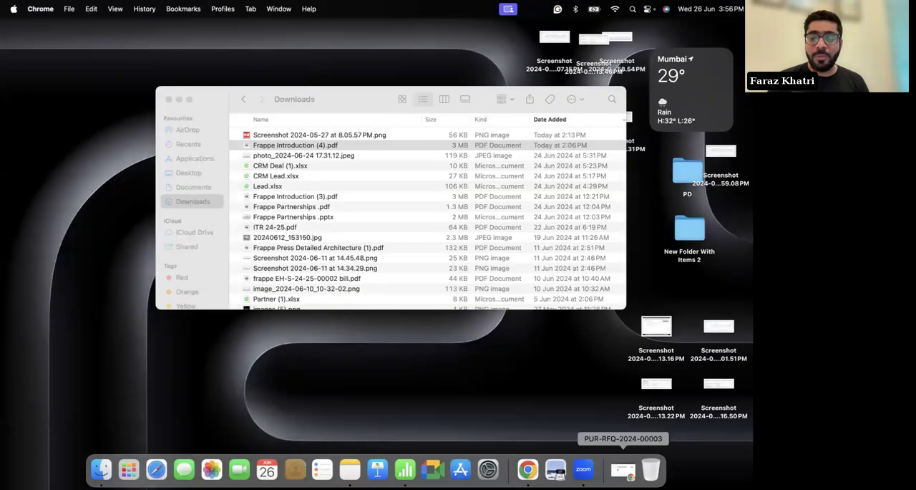
{"action": "left_click", "coordinate": [622, 469]}
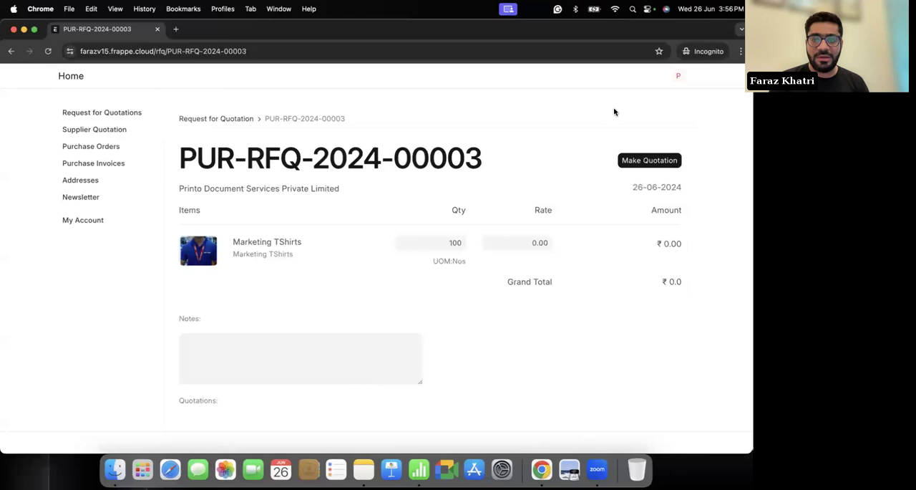
Step: Look through the portal's account and supplier quotation pages, and open the Marketing TShirts request for quotation
{"action": "left_click", "coordinate": [78, 220]}
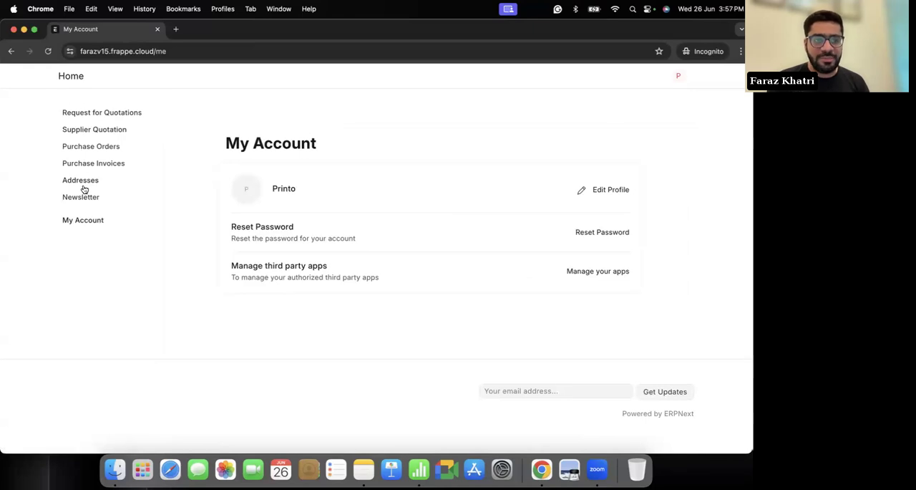
{"action": "left_click", "coordinate": [80, 129]}
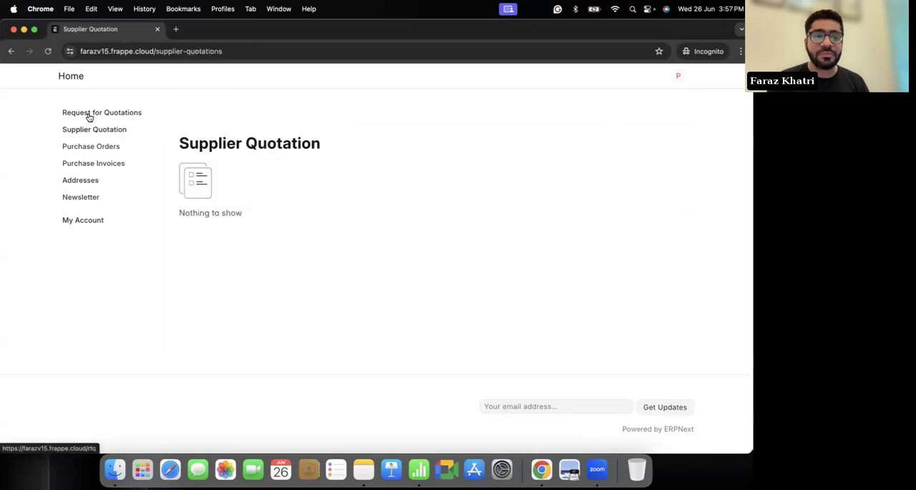
{"action": "left_click", "coordinate": [89, 116]}
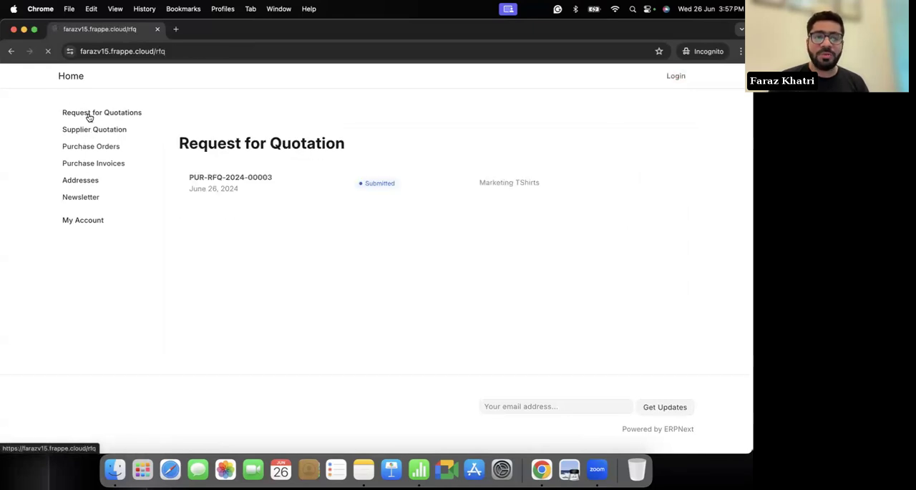
{"action": "left_click", "coordinate": [227, 186]}
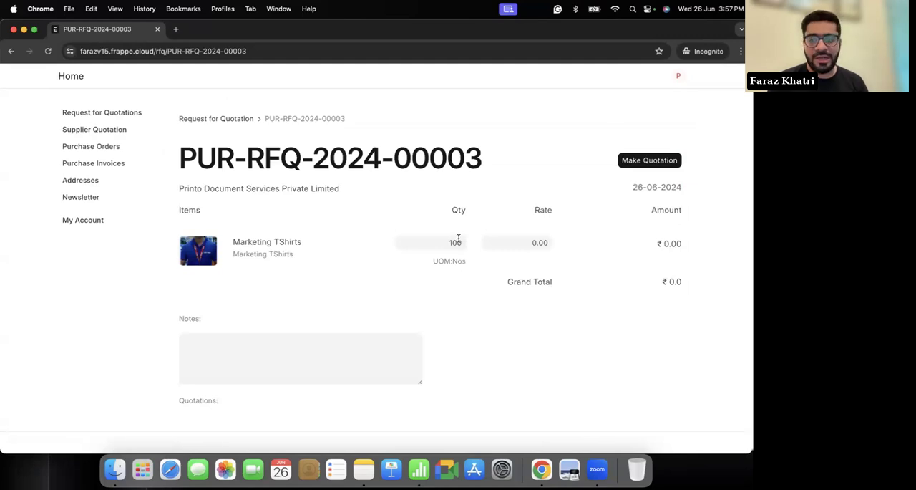
Step: Quote a rate of 500 for the Marketing TShirts and make the supplier quotation
{"action": "left_click", "coordinate": [534, 243]}
{"action": "key", "text": "BackSpace"}
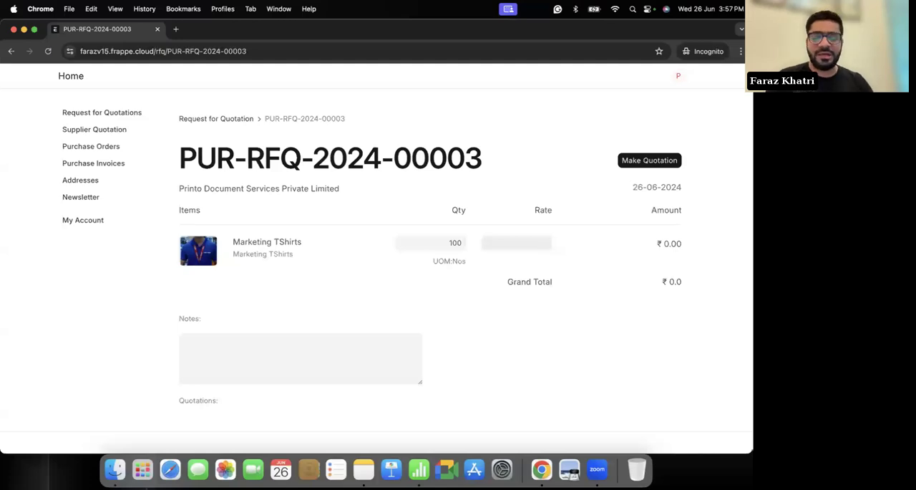
{"action": "left_click", "coordinate": [627, 314]}
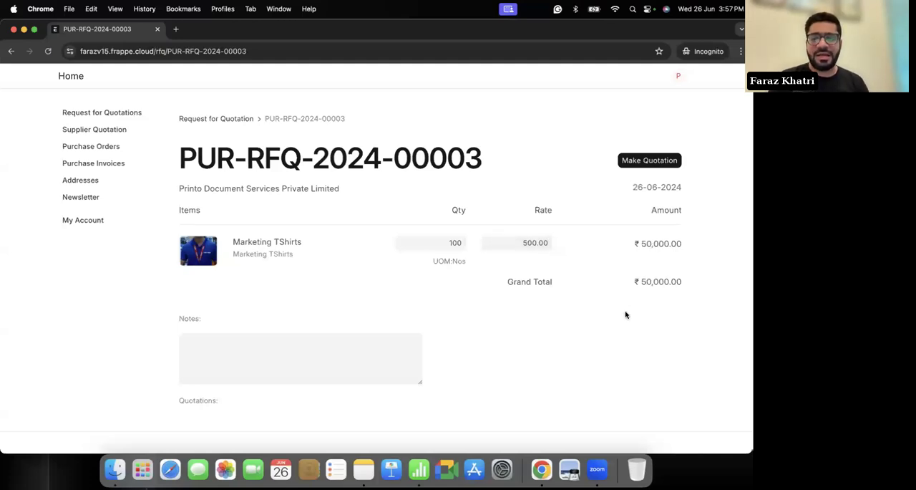
{"action": "left_click", "coordinate": [663, 166]}
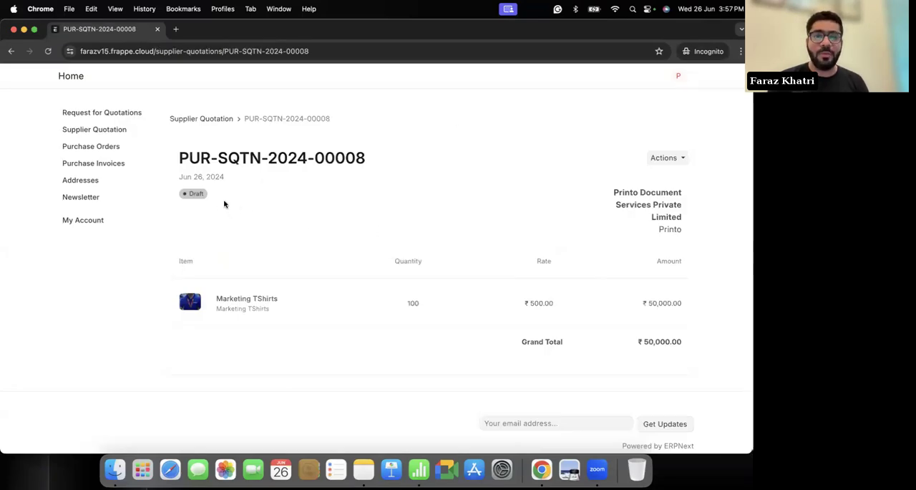
Step: Return to the portal's home page, minimize the portal window and reload the request for quotation in ERPNext
{"action": "left_click", "coordinate": [68, 82]}
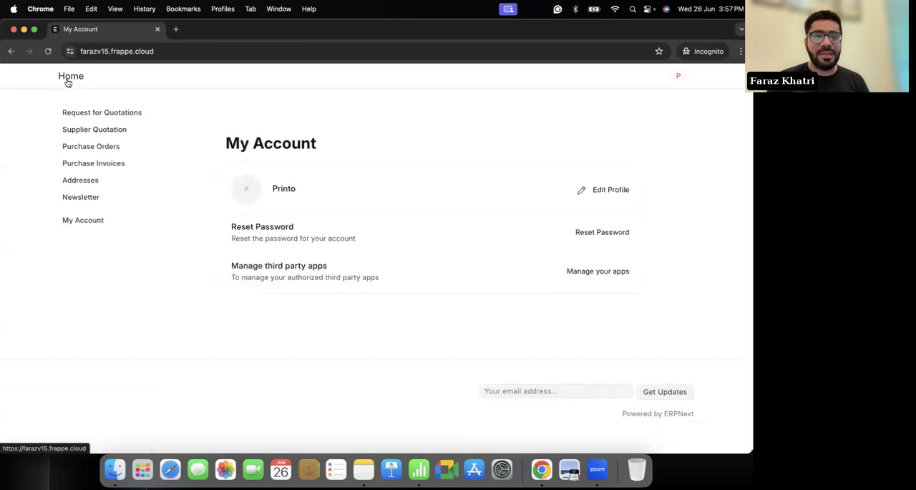
{"action": "left_click", "coordinate": [23, 29]}
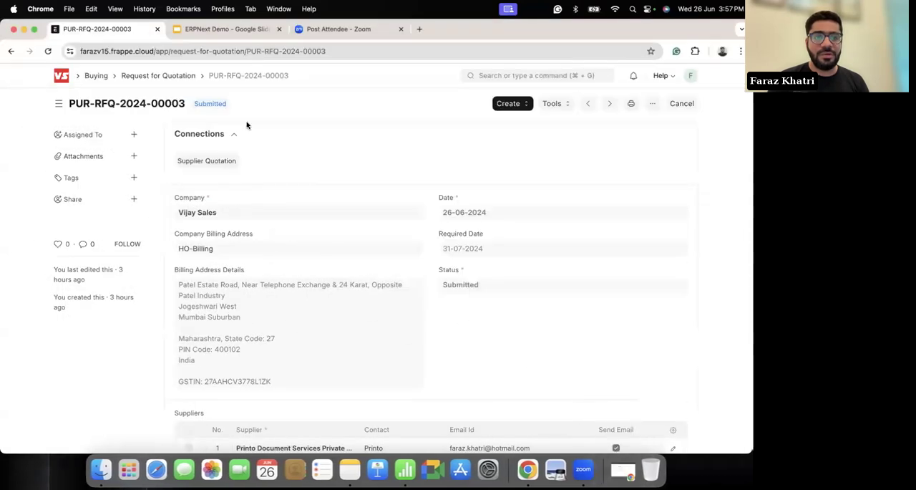
{"action": "left_click", "coordinate": [48, 50]}
{"action": "left_click", "coordinate": [404, 196]}
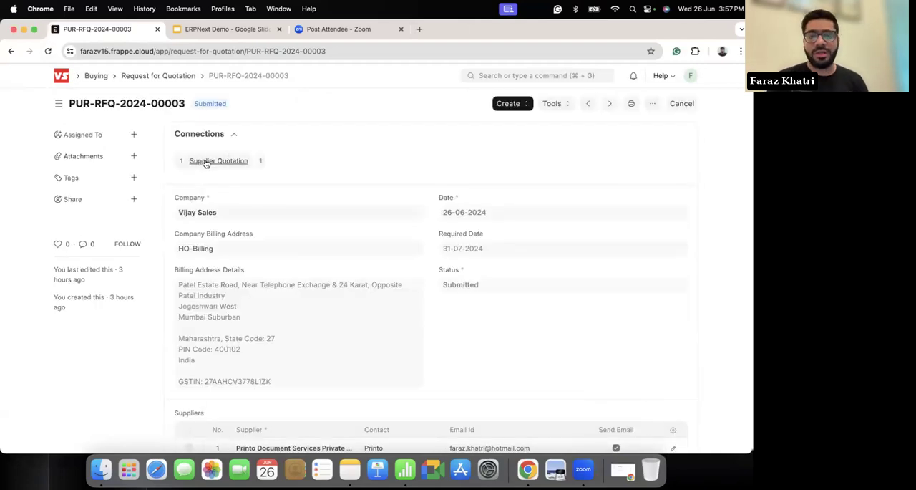
Step: Open the draft supplier quotation linked to the request for quotation, review the Marketing TShirts rate and submit the quotation
{"action": "left_click", "coordinate": [205, 163]}
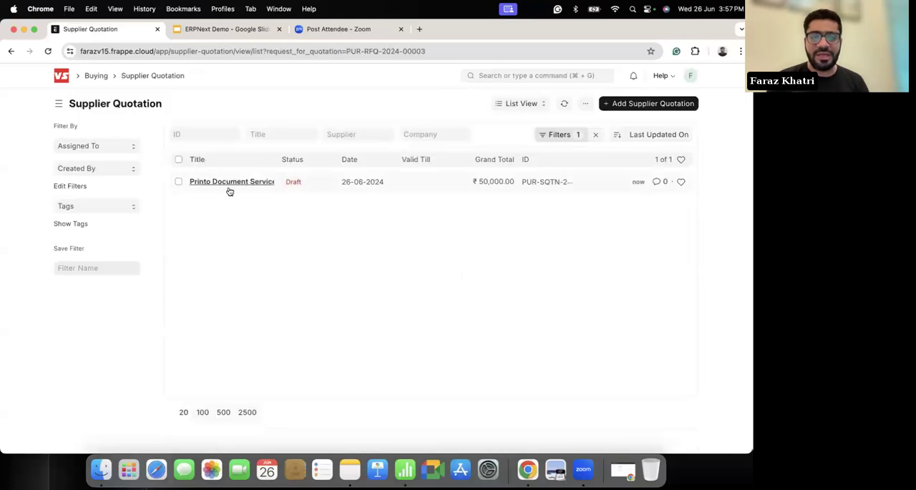
{"action": "left_click", "coordinate": [225, 184]}
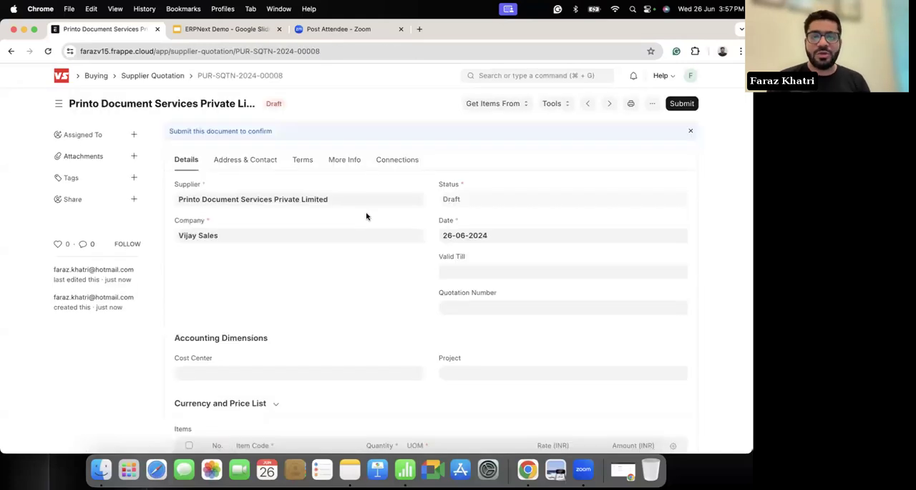
{"action": "scroll", "coordinate": [367, 216], "scroll_direction": "down", "scroll_amount": 2}
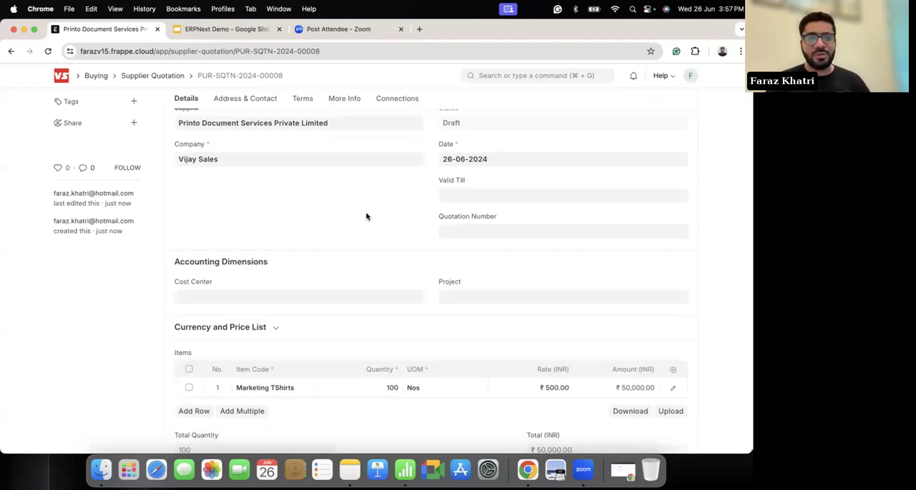
{"action": "scroll", "coordinate": [282, 235], "scroll_direction": "down", "scroll_amount": 2}
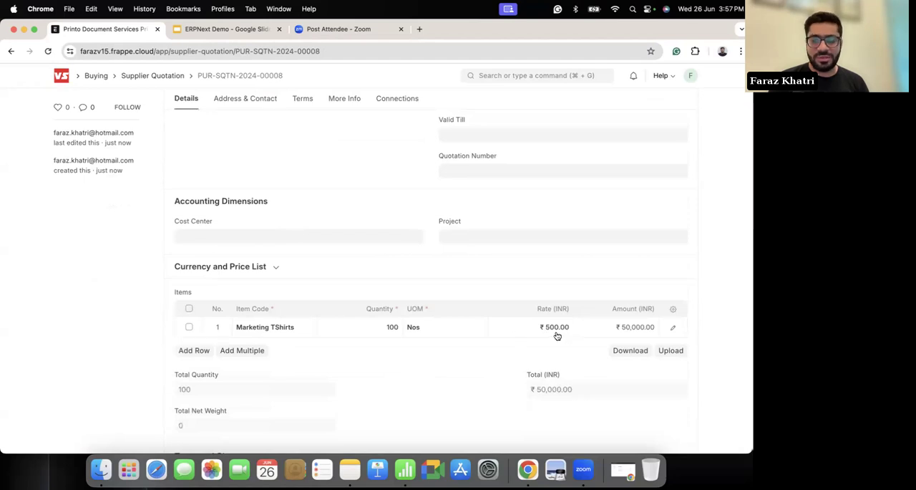
{"action": "scroll", "coordinate": [412, 243], "scroll_direction": "up", "scroll_amount": 4}
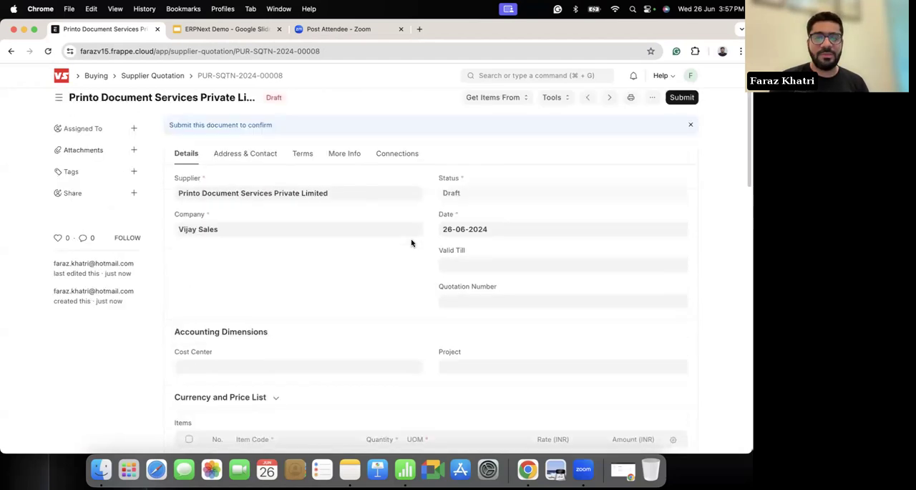
{"action": "scroll", "coordinate": [412, 242], "scroll_direction": "up", "scroll_amount": 1}
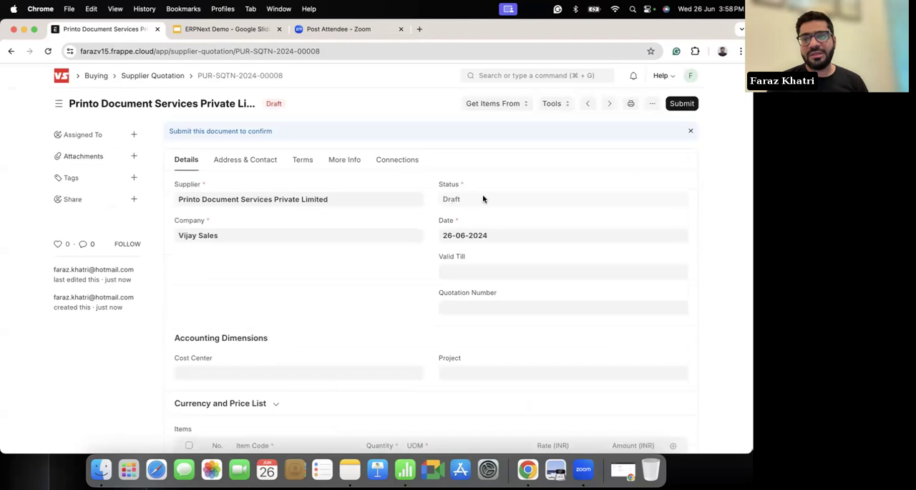
{"action": "left_click", "coordinate": [680, 104]}
{"action": "left_click", "coordinate": [507, 157]}
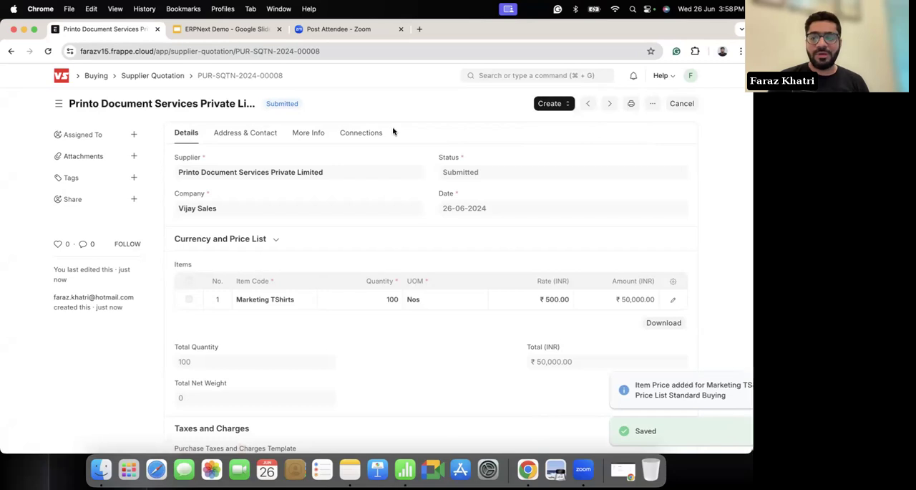
Step: Go to the home workspace, open the Manufacturing workspace and look over its shortcuts, chart and reports
{"action": "left_click", "coordinate": [63, 84]}
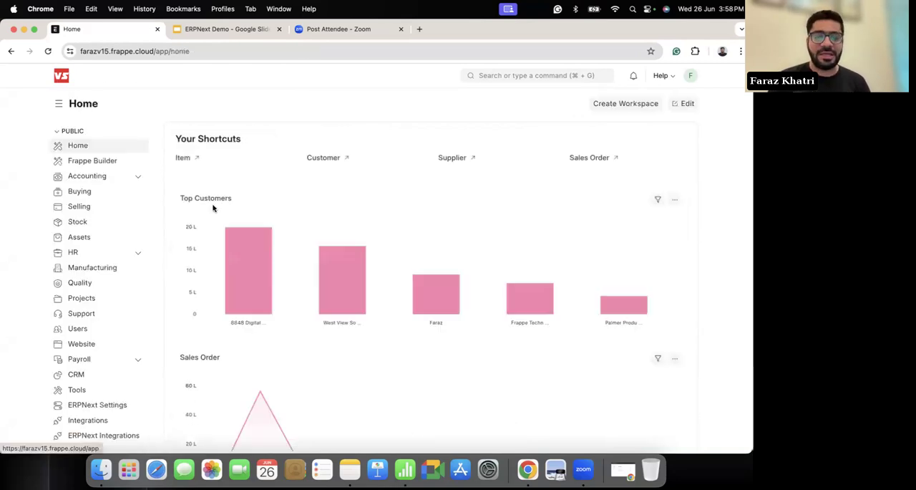
{"action": "mouse_move", "coordinate": [286, 298]}
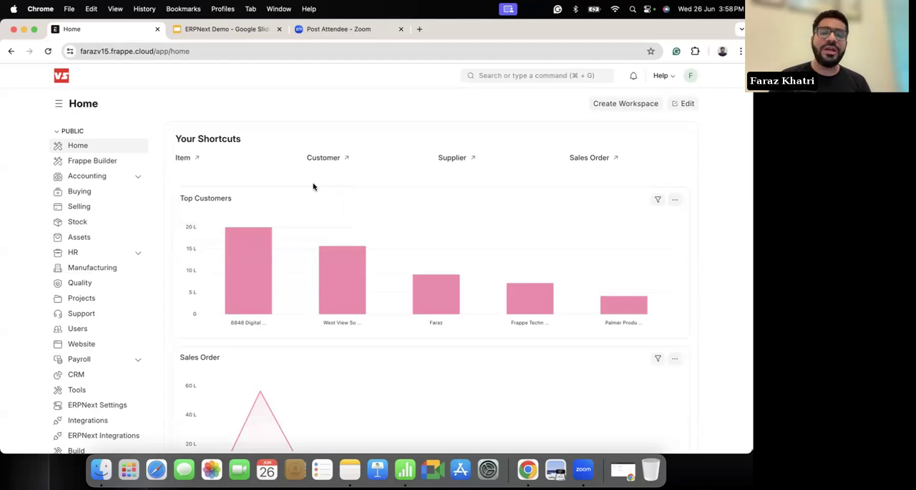
{"action": "left_click", "coordinate": [93, 268]}
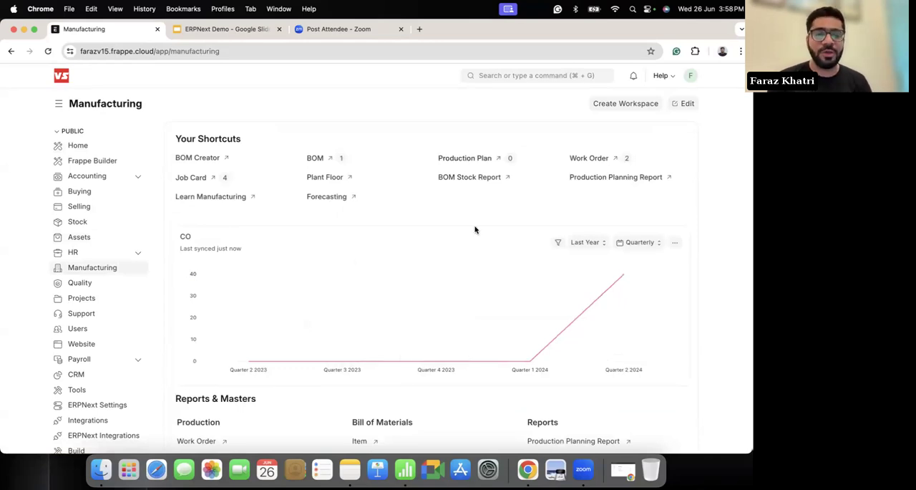
{"action": "scroll", "coordinate": [384, 230], "scroll_direction": "down", "scroll_amount": 2}
{"action": "scroll", "coordinate": [384, 230], "scroll_direction": "up", "scroll_amount": 2}
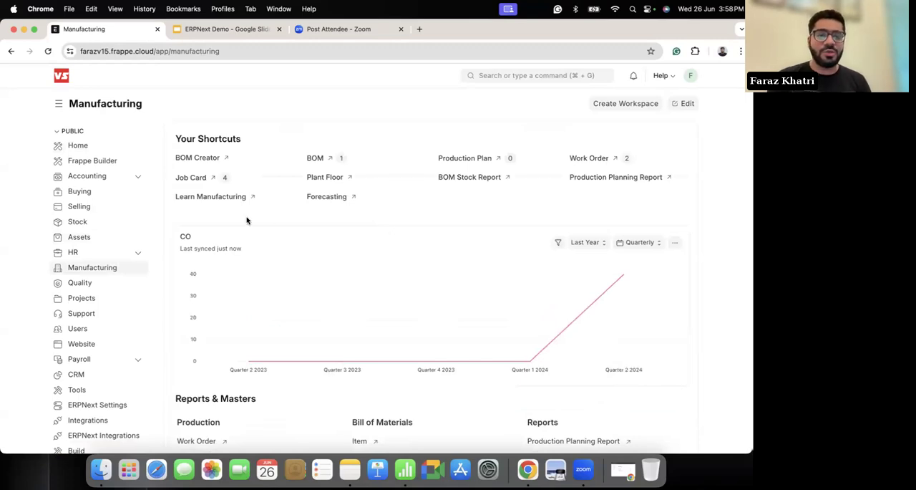
{"action": "scroll", "coordinate": [247, 221], "scroll_direction": "down", "scroll_amount": 1}
{"action": "scroll", "coordinate": [247, 220], "scroll_direction": "up", "scroll_amount": 1}
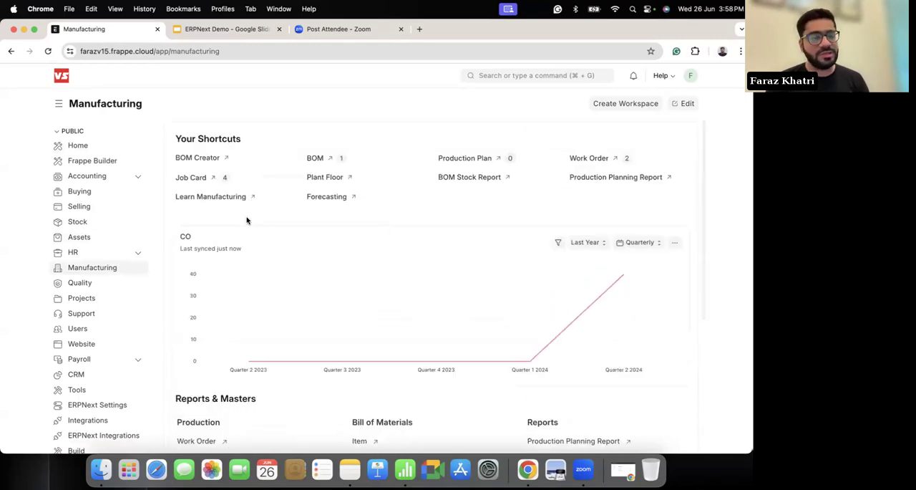
Step: Open the draft Vise50 record in BOM Creator and select the Vise 50 in node of its BOM tree
{"action": "left_click", "coordinate": [204, 158]}
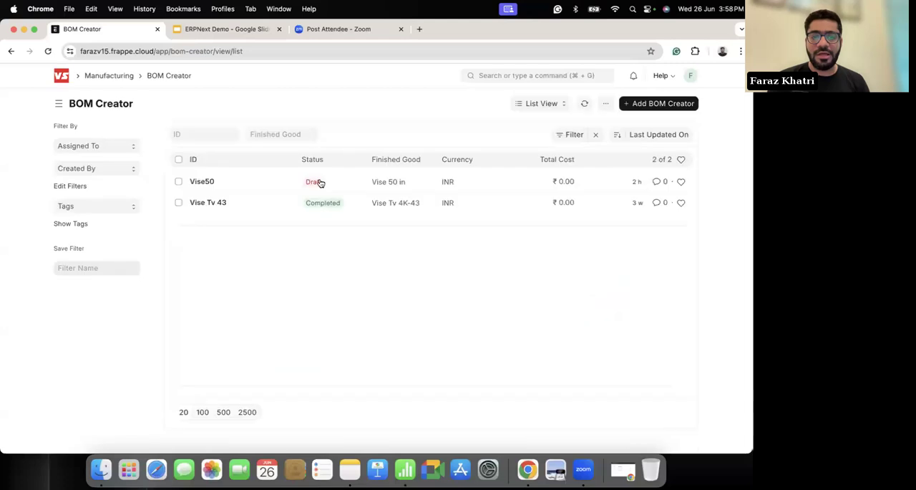
{"action": "left_click", "coordinate": [203, 182]}
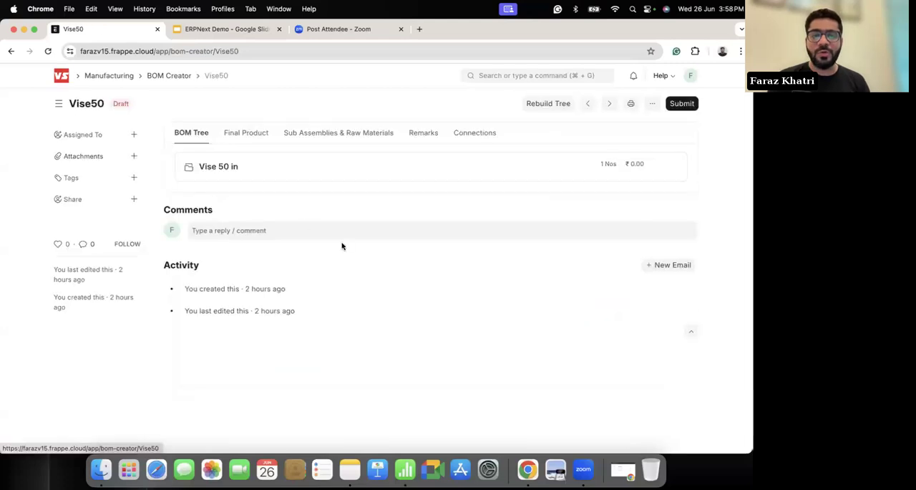
{"action": "left_click", "coordinate": [218, 167]}
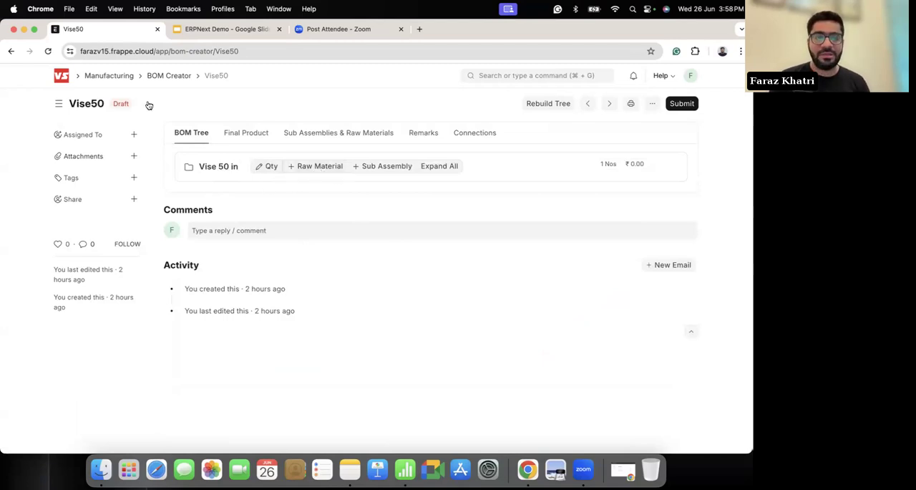
Step: Add Motherboard-43 as a raw material under Vise 50 in
{"action": "left_click", "coordinate": [309, 167]}
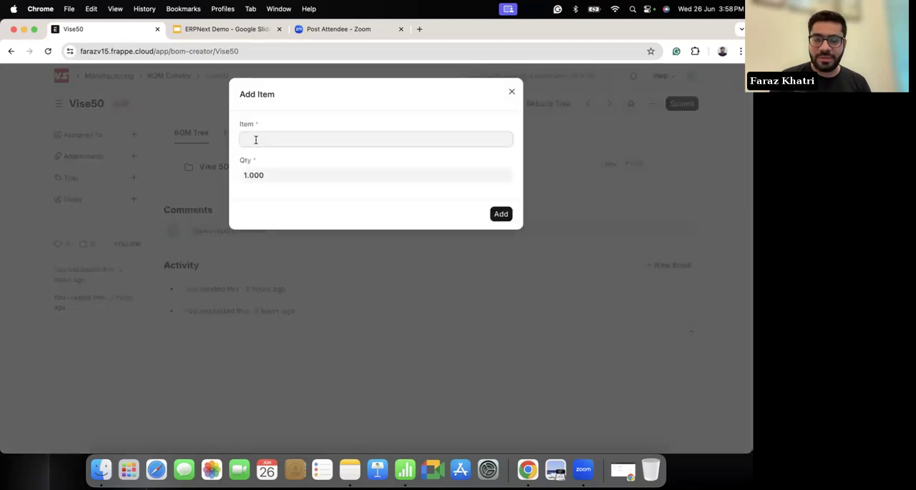
{"action": "left_click", "coordinate": [253, 139]}
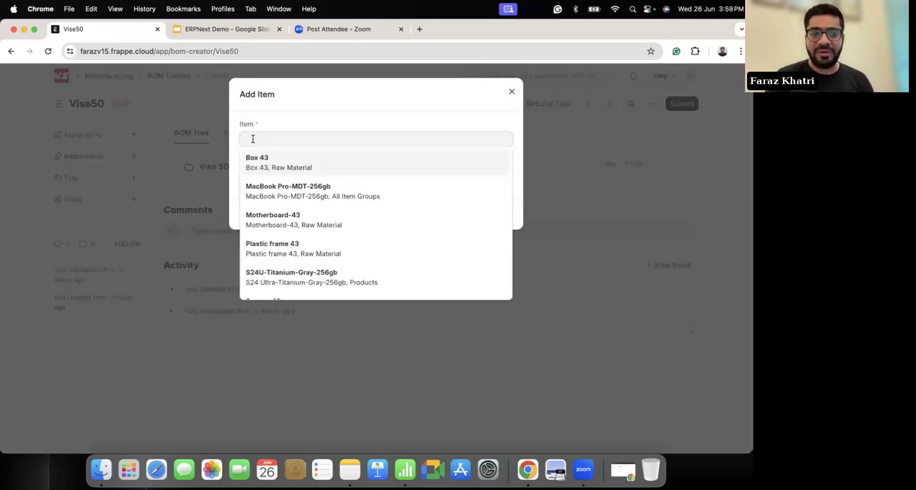
{"action": "type", "text": "moth"}
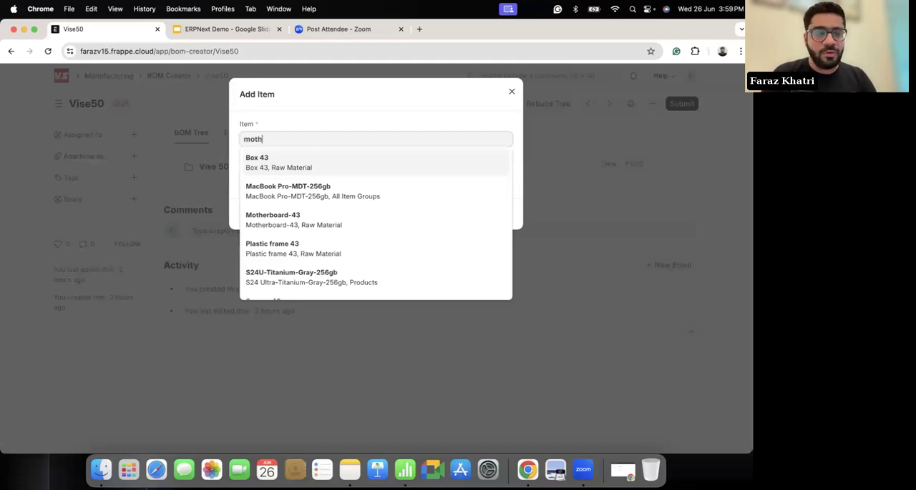
{"action": "left_click", "coordinate": [271, 159]}
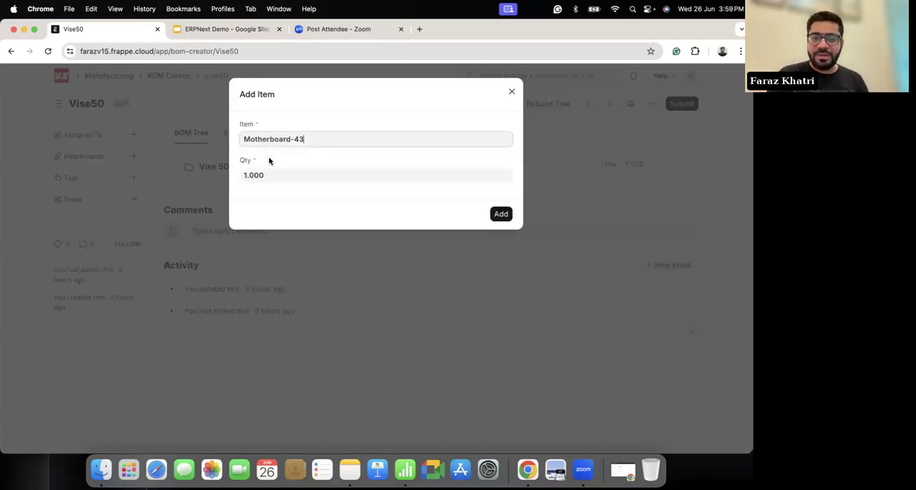
{"action": "left_click", "coordinate": [501, 213]}
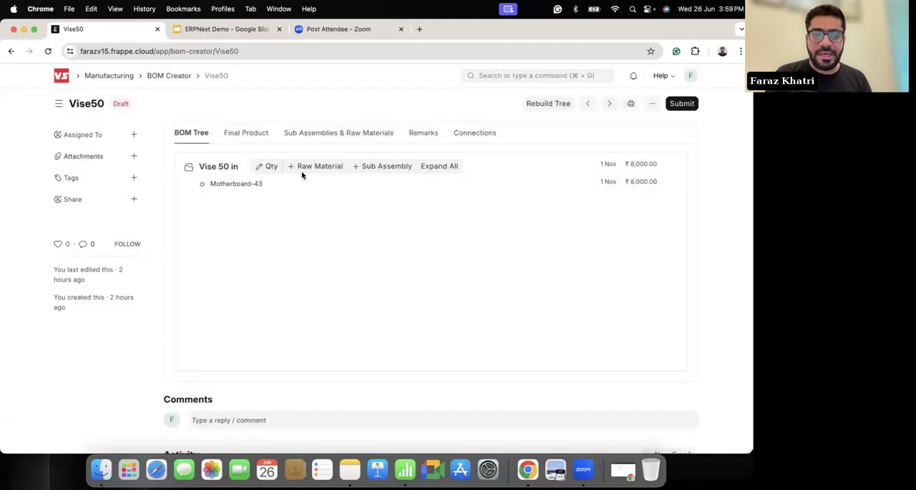
Step: Add Speaker 10w as a raw material of Vise 50 in with a quantity of 2
{"action": "left_click", "coordinate": [303, 168]}
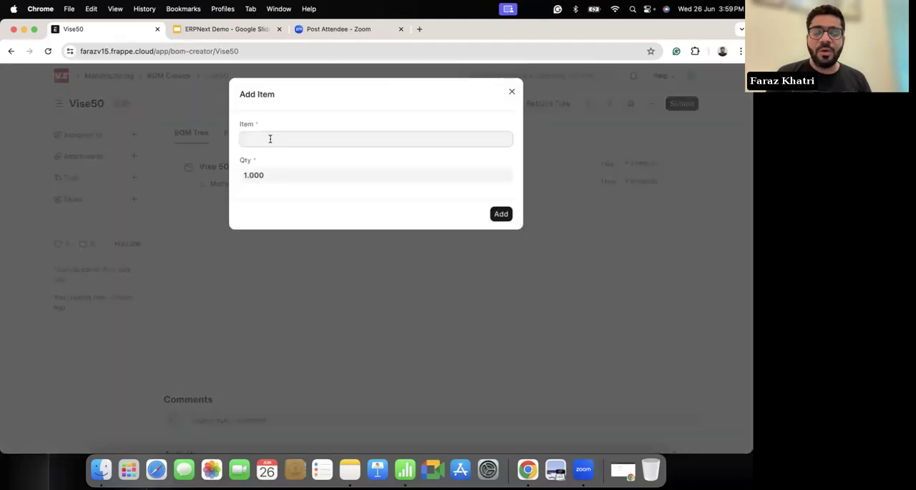
{"action": "type", "text": "speak"}
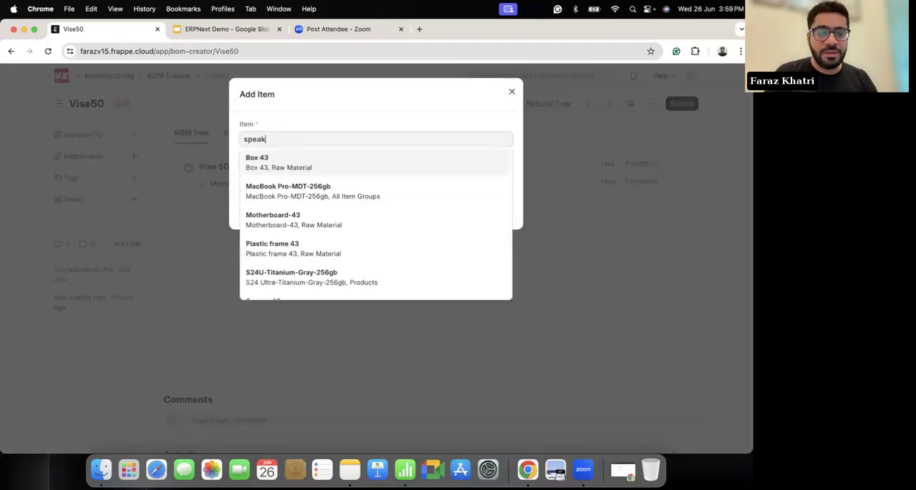
{"action": "left_click", "coordinate": [271, 154]}
{"action": "left_click", "coordinate": [256, 174]}
{"action": "key", "text": "super+a"}
{"action": "key", "text": "BackSpace"}
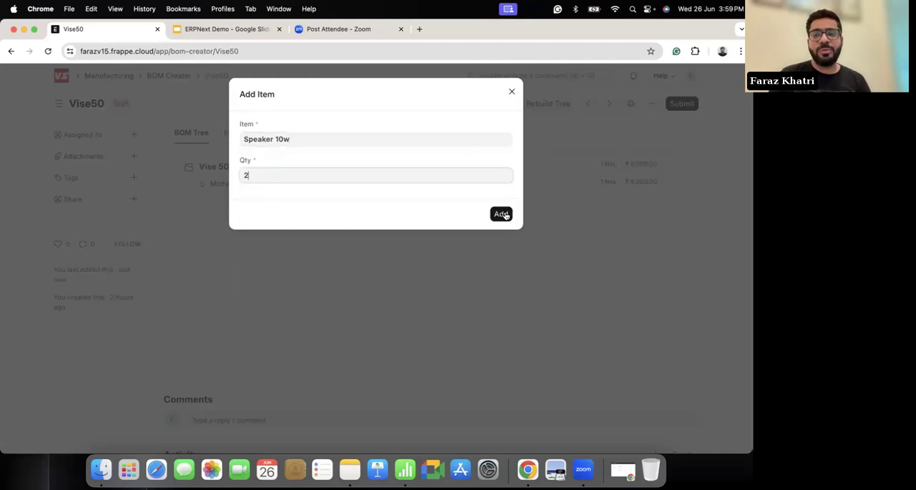
{"action": "left_click", "coordinate": [502, 214]}
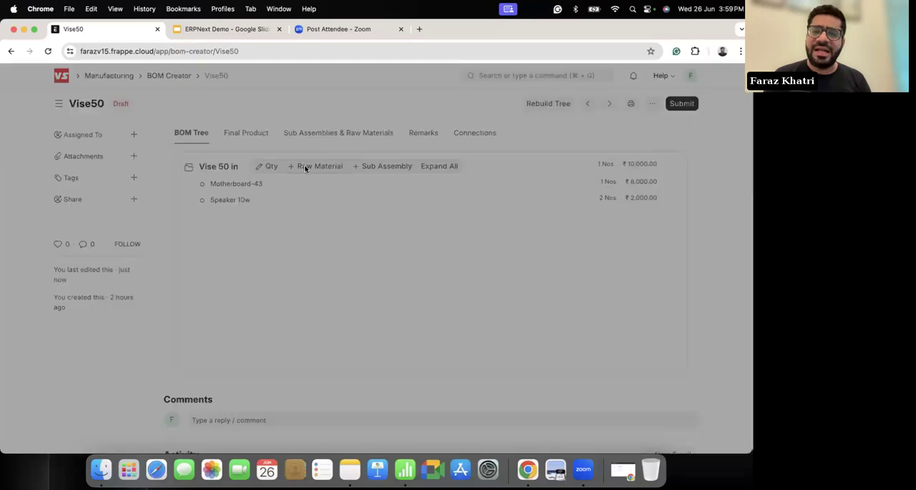
Step: Add Plastic frame 43 as a raw material under Vise 50 in
{"action": "left_click", "coordinate": [304, 167]}
{"action": "type", "text": "framne"}
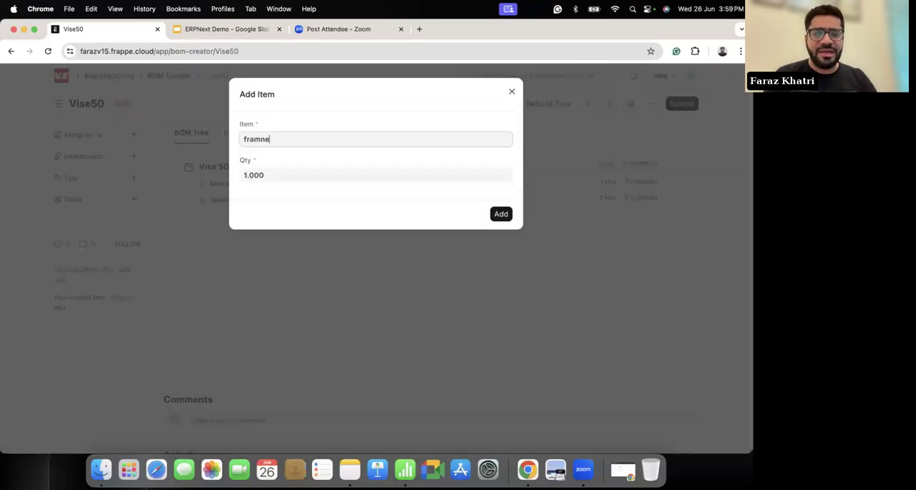
{"action": "left_click", "coordinate": [260, 153]}
{"action": "left_click", "coordinate": [501, 214]}
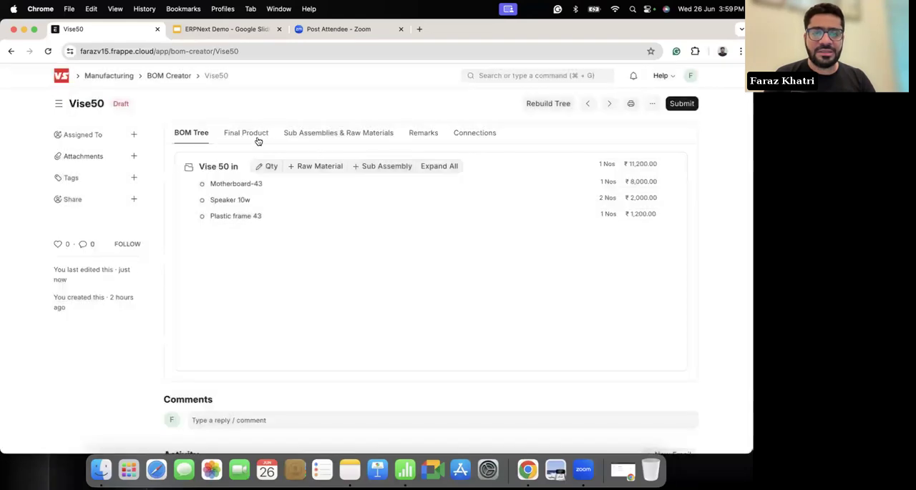
Step: Add Box 43 as a raw material under Vise 50 in
{"action": "left_click", "coordinate": [305, 166]}
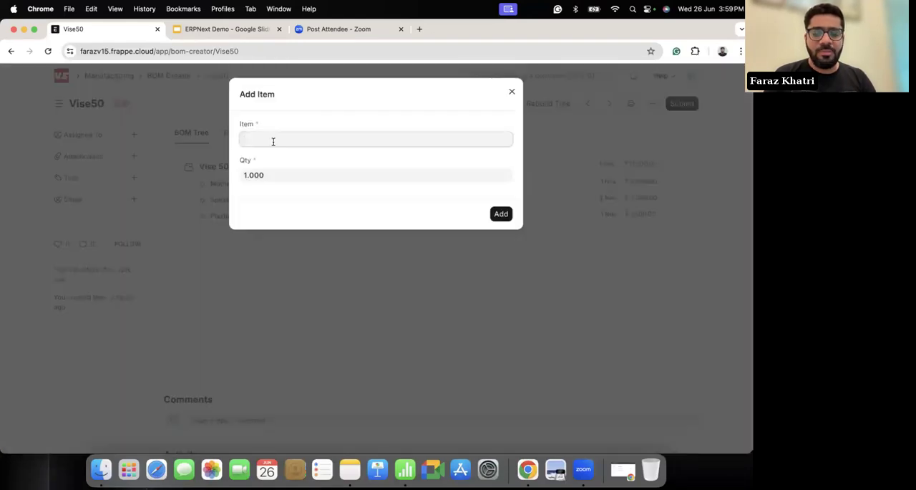
{"action": "type", "text": "box"}
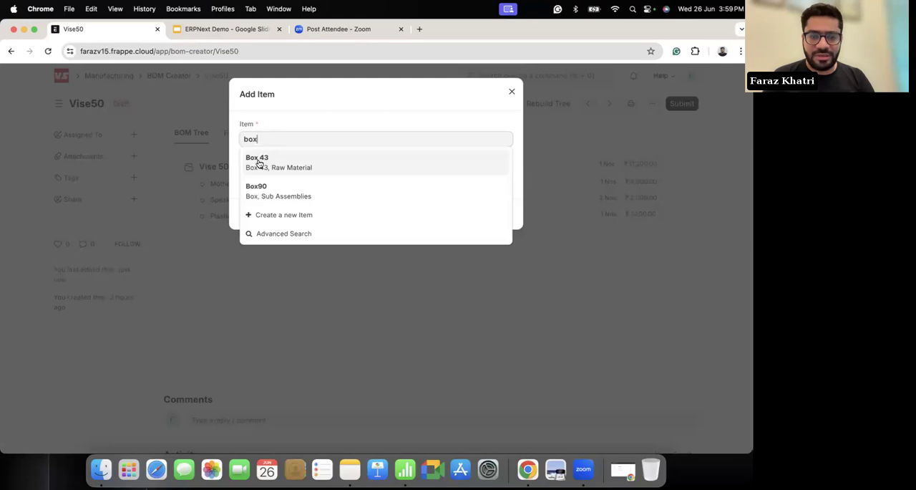
{"action": "left_click", "coordinate": [262, 158]}
{"action": "left_click", "coordinate": [501, 214]}
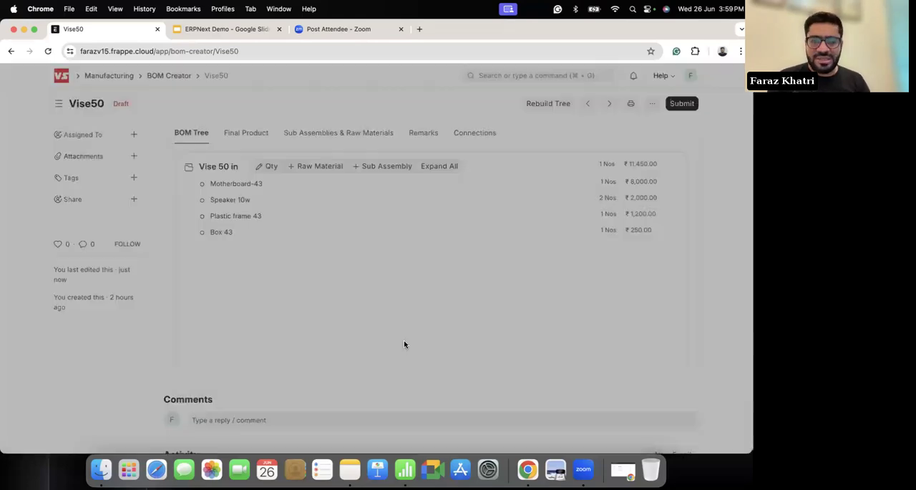
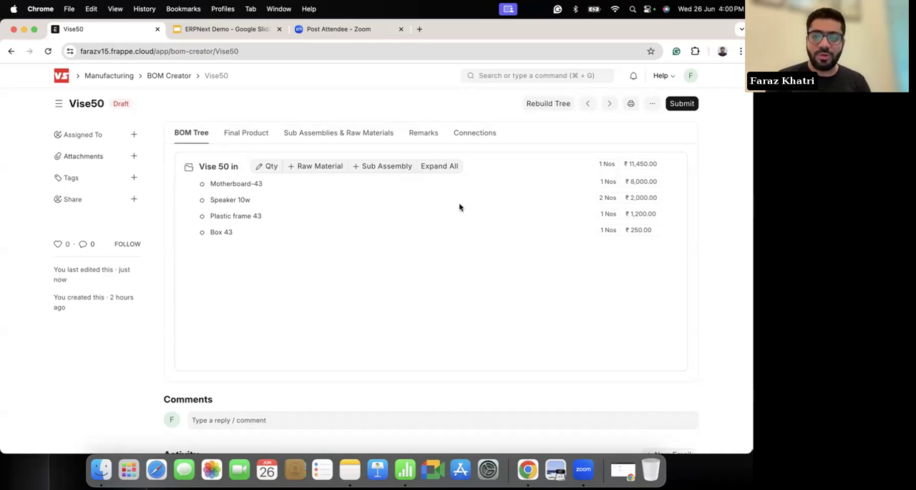
Step: Open the completed Vise Tv 43 record in BOM Creator, check its sub-assemblies and raw materials, and open its linked BOMs
{"action": "scroll", "coordinate": [25, 212], "scroll_direction": "left", "scroll_amount": 5}
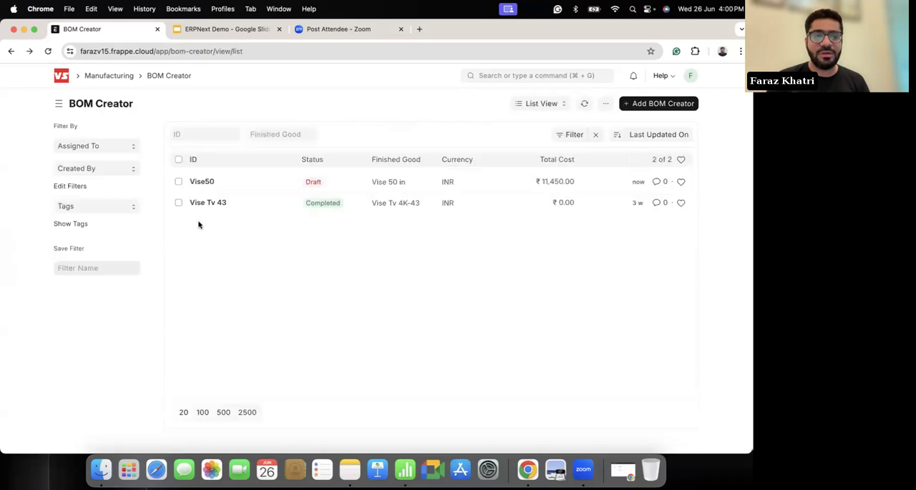
{"action": "left_click", "coordinate": [204, 207]}
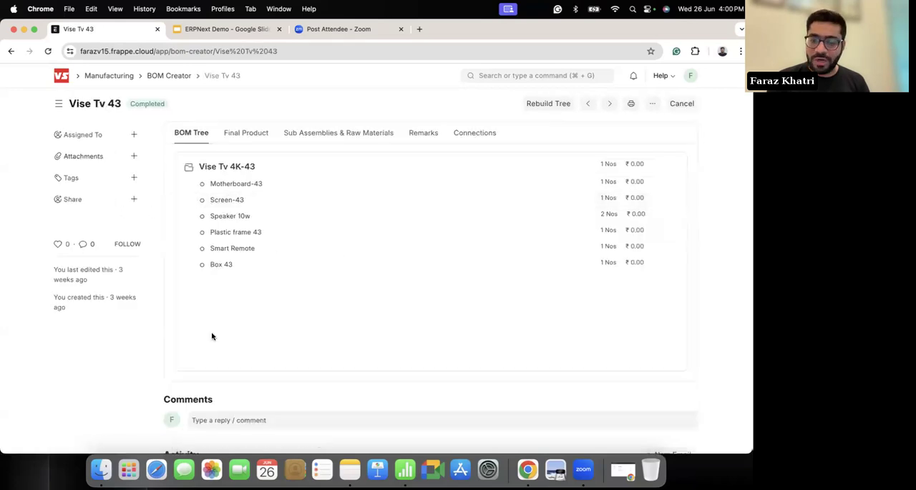
{"action": "left_click", "coordinate": [338, 134]}
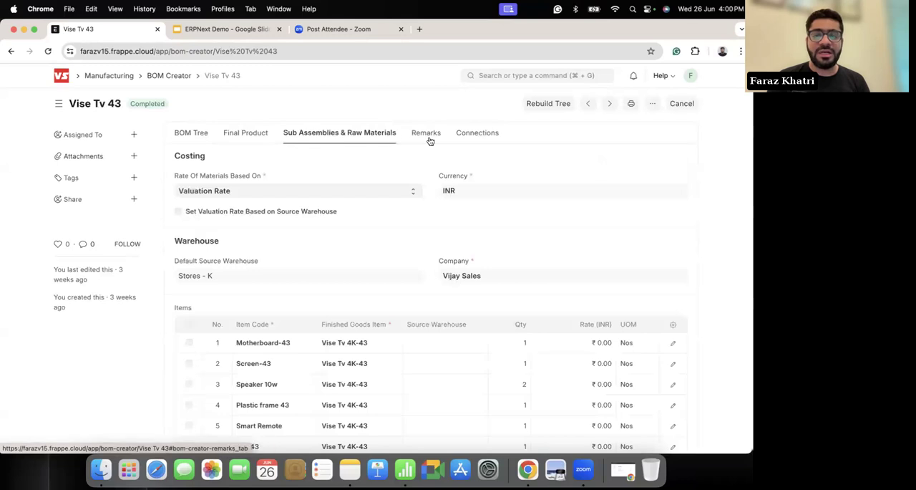
{"action": "left_click", "coordinate": [475, 135]}
{"action": "left_click", "coordinate": [197, 182]}
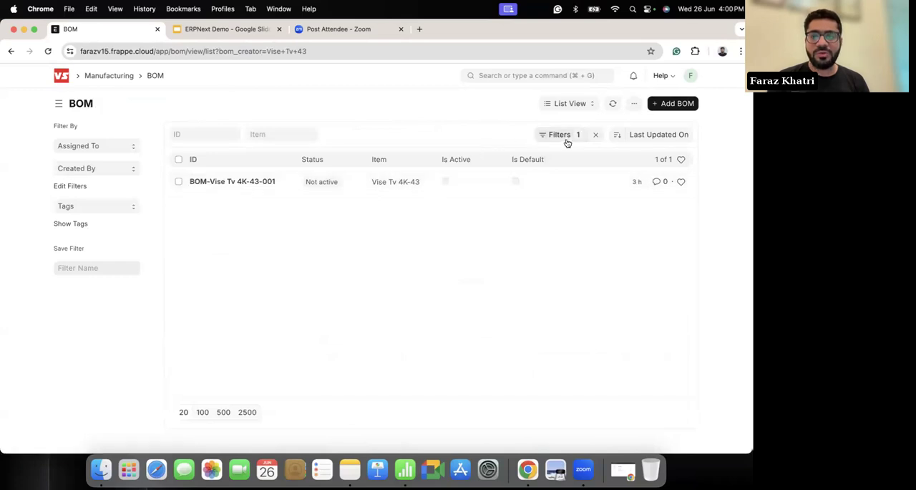
Step: List all BOMs without the filter and review the raw materials, operations, costing and connections of BOM-Vise Tv 4K-43-002
{"action": "left_click", "coordinate": [596, 134]}
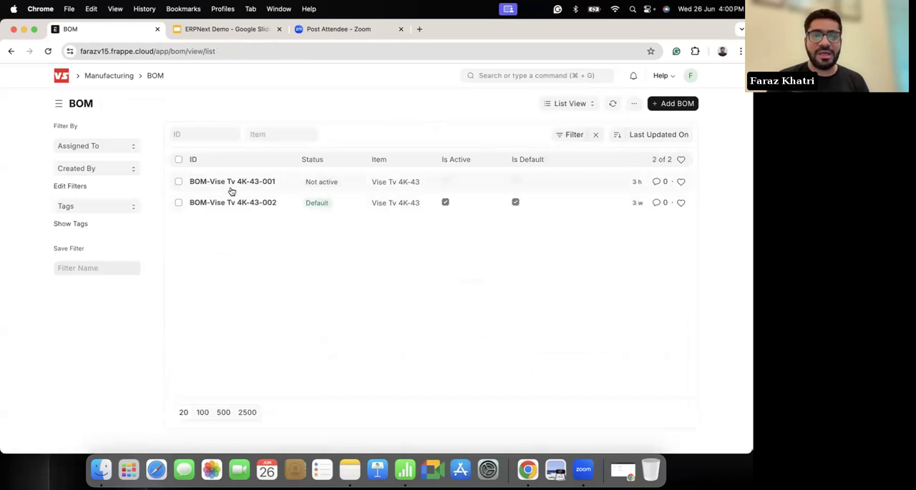
{"action": "left_click", "coordinate": [221, 203]}
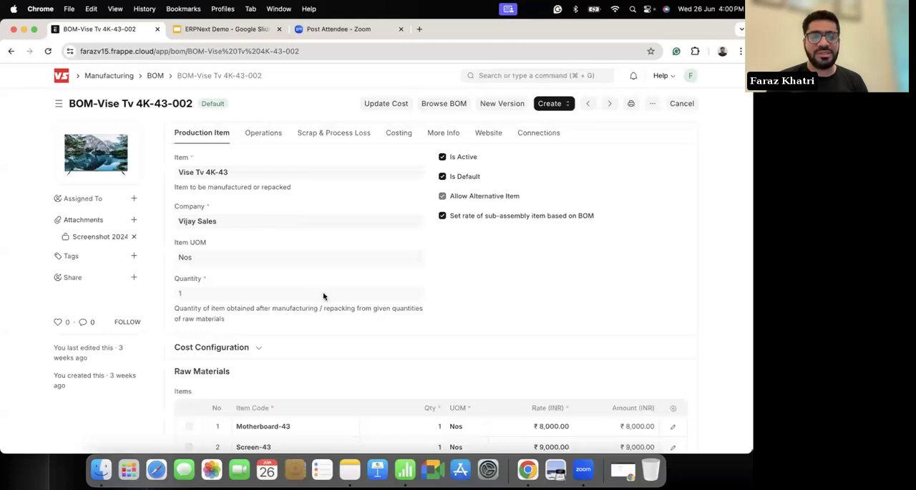
{"action": "scroll", "coordinate": [323, 294], "scroll_direction": "down", "scroll_amount": 5}
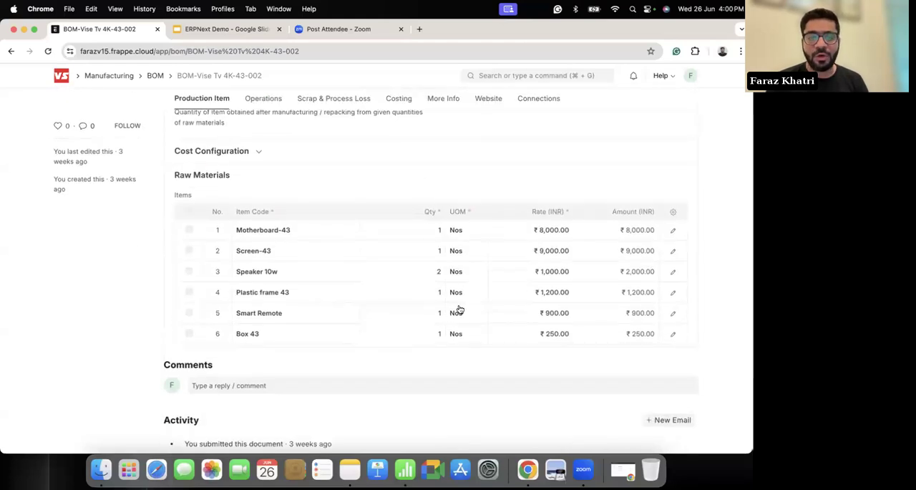
{"action": "scroll", "coordinate": [458, 309], "scroll_direction": "up", "scroll_amount": 5}
{"action": "left_click", "coordinate": [261, 133]}
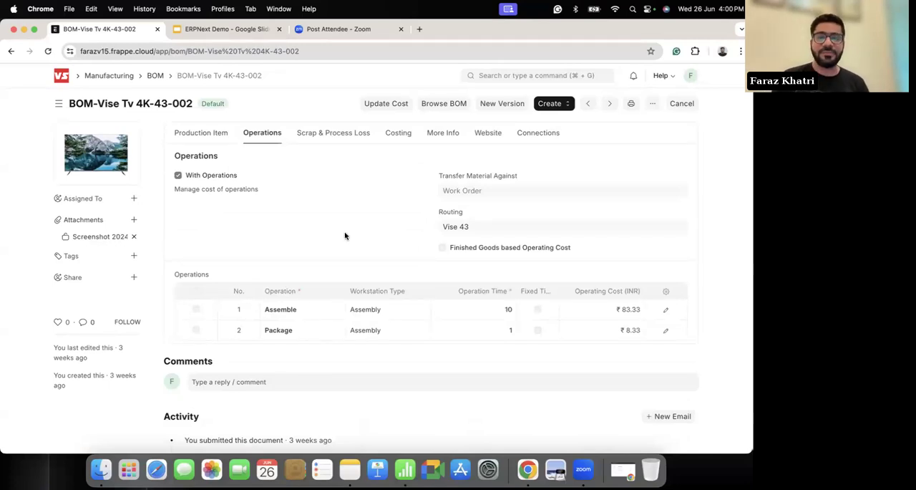
{"action": "left_click", "coordinate": [398, 135]}
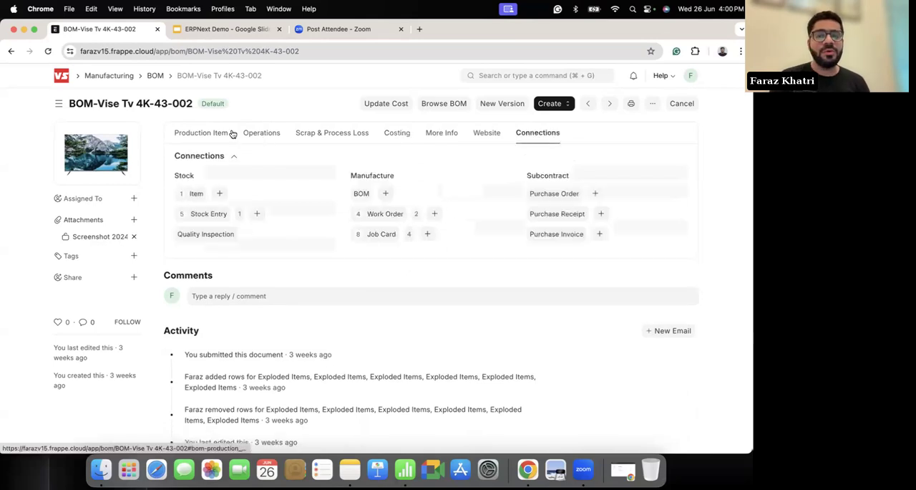
{"action": "left_click", "coordinate": [195, 133]}
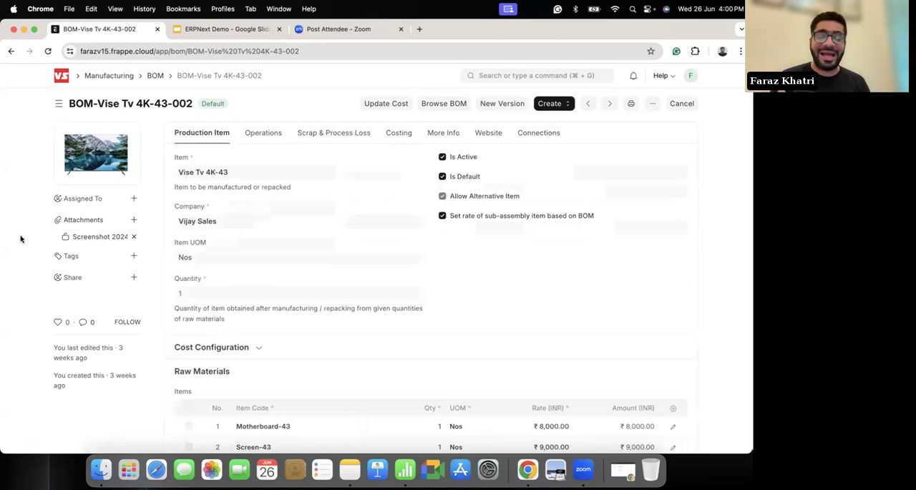
Step: Return to the Manufacturing workspace and open the Production Plan list with its status filter cleared
{"action": "left_click", "coordinate": [114, 76]}
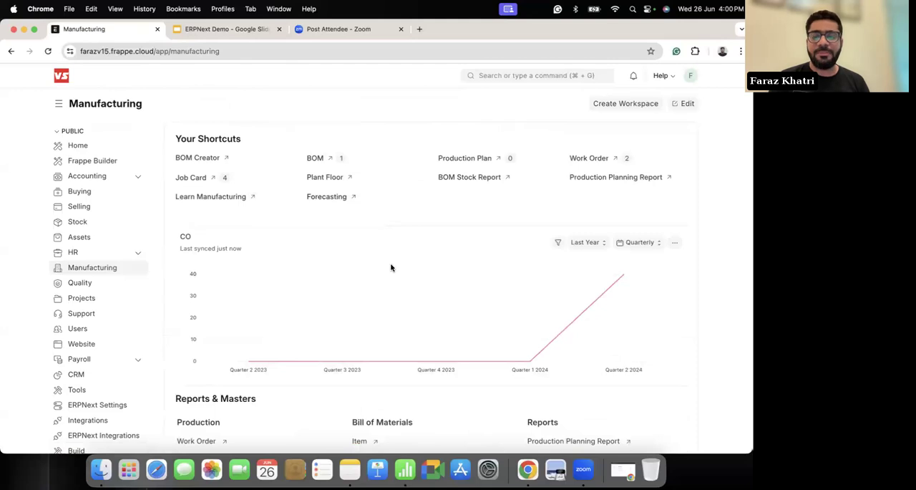
{"action": "scroll", "coordinate": [391, 267], "scroll_direction": "down", "scroll_amount": 2}
{"action": "scroll", "coordinate": [391, 267], "scroll_direction": "down", "scroll_amount": 2}
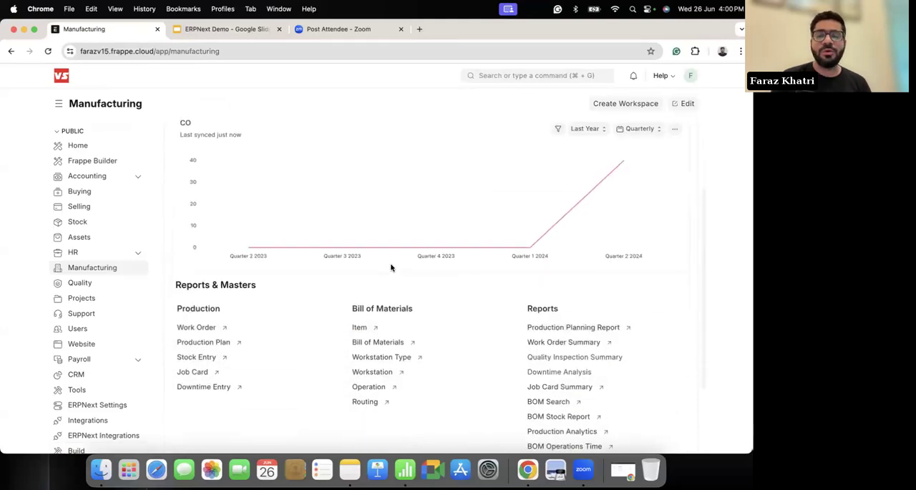
{"action": "scroll", "coordinate": [390, 267], "scroll_direction": "up", "scroll_amount": 4}
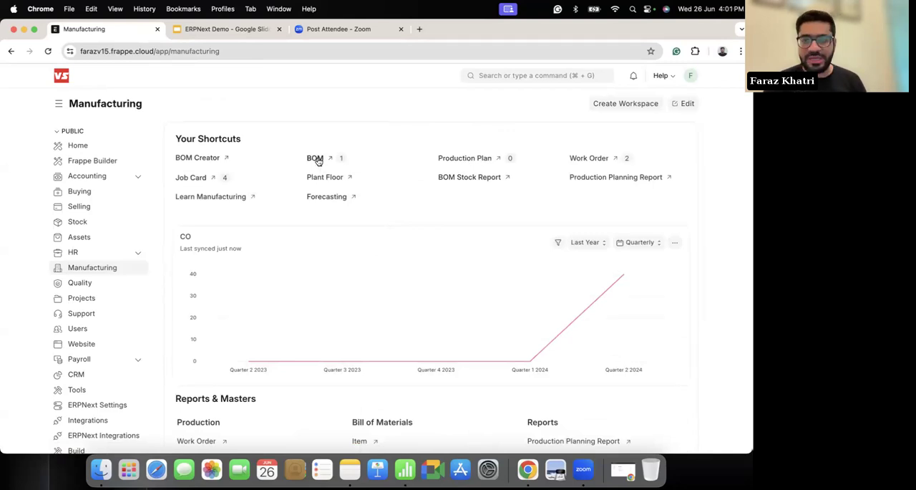
{"action": "left_click", "coordinate": [467, 158]}
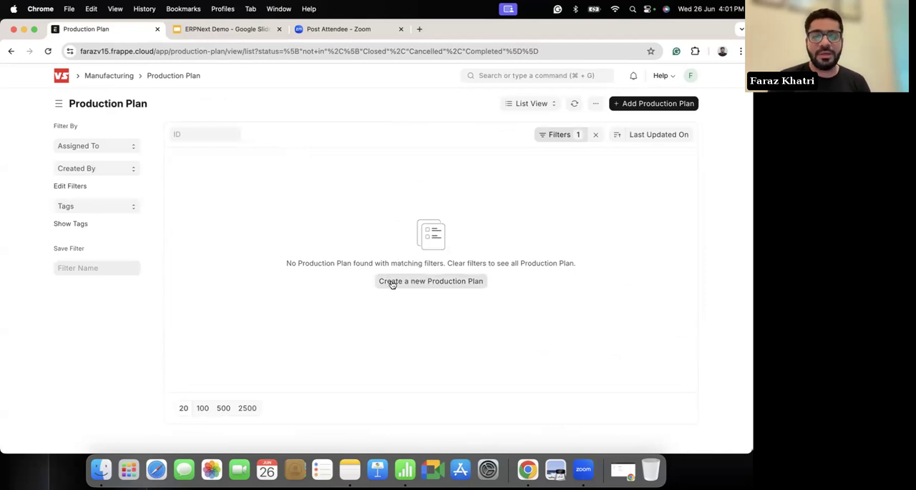
{"action": "left_click", "coordinate": [595, 136]}
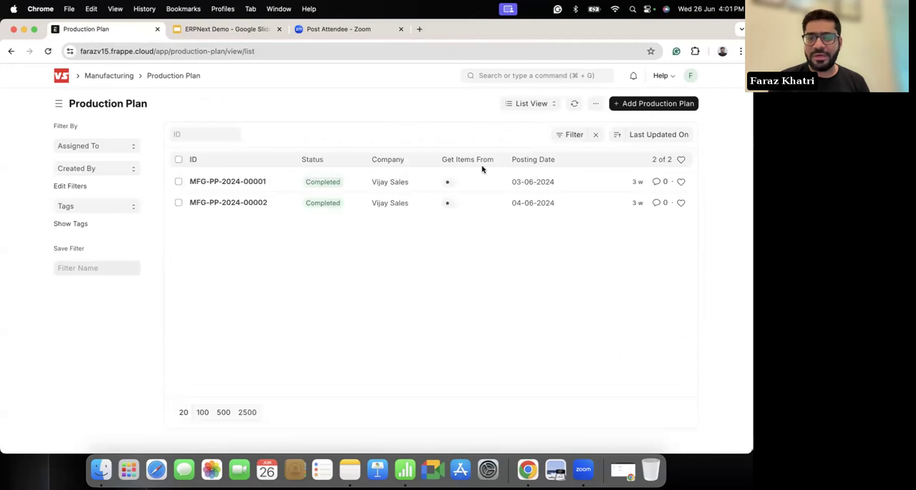
Step: Start a new production plan and check the available Get Items From sources, leaving the field empty
{"action": "left_click", "coordinate": [646, 106]}
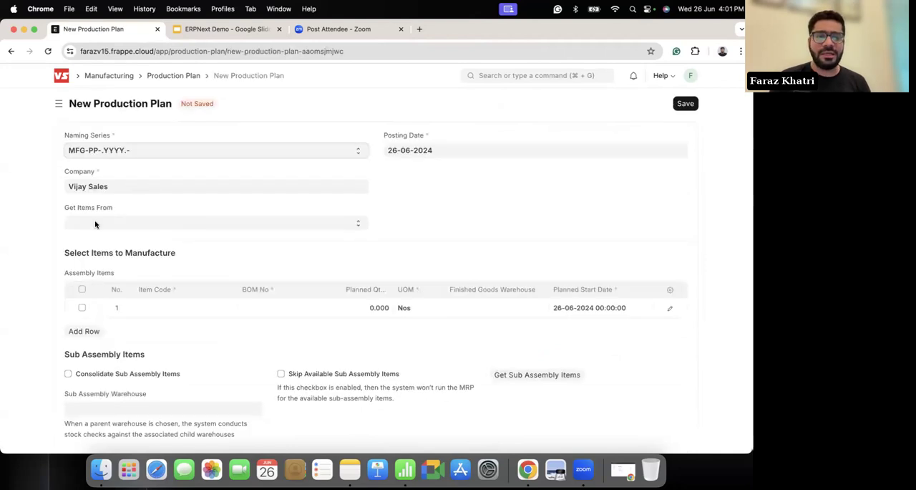
{"action": "left_click", "coordinate": [95, 224]}
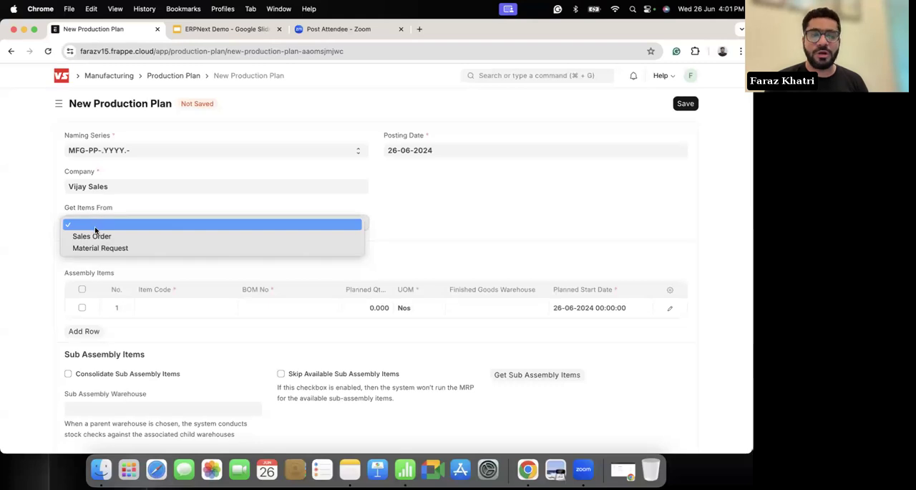
{"action": "left_click", "coordinate": [34, 233]}
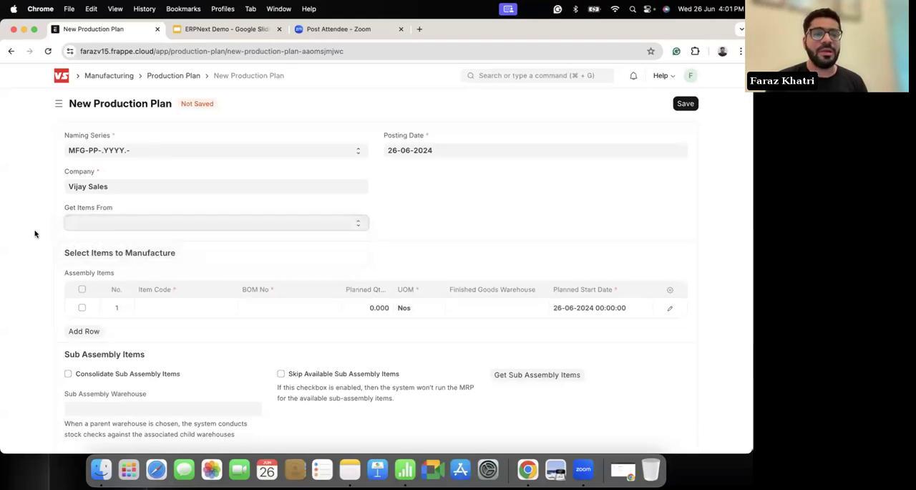
Step: Add Vise Tv 4K-43 as the assembly item to manufacture with a planned quantity of 100
{"action": "left_click", "coordinate": [163, 306]}
{"action": "type", "text": "vise"}
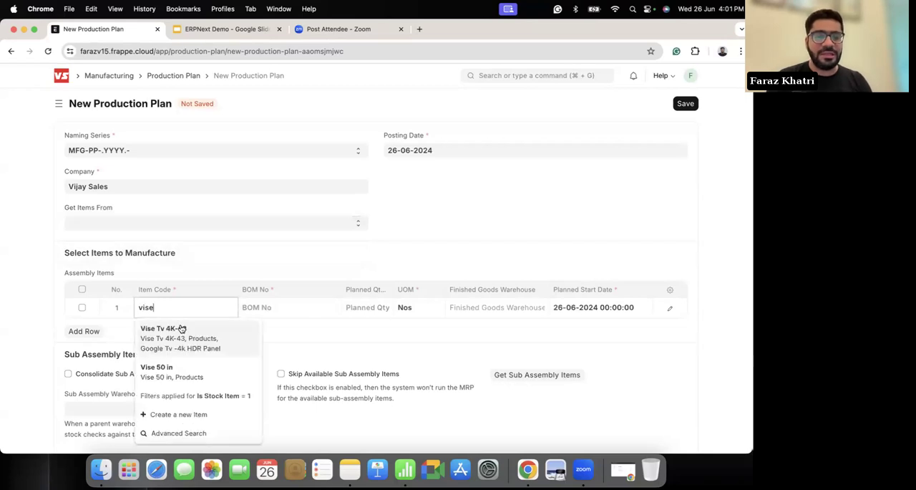
{"action": "left_click", "coordinate": [181, 328]}
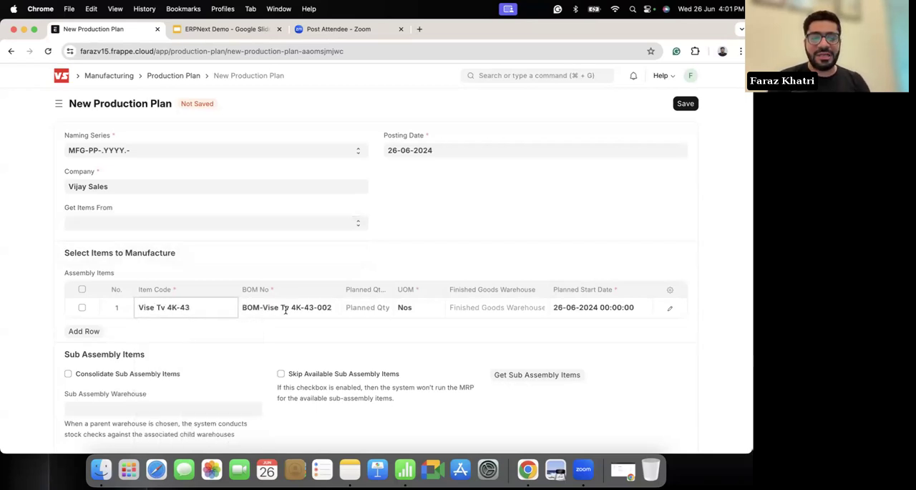
{"action": "left_click", "coordinate": [356, 311]}
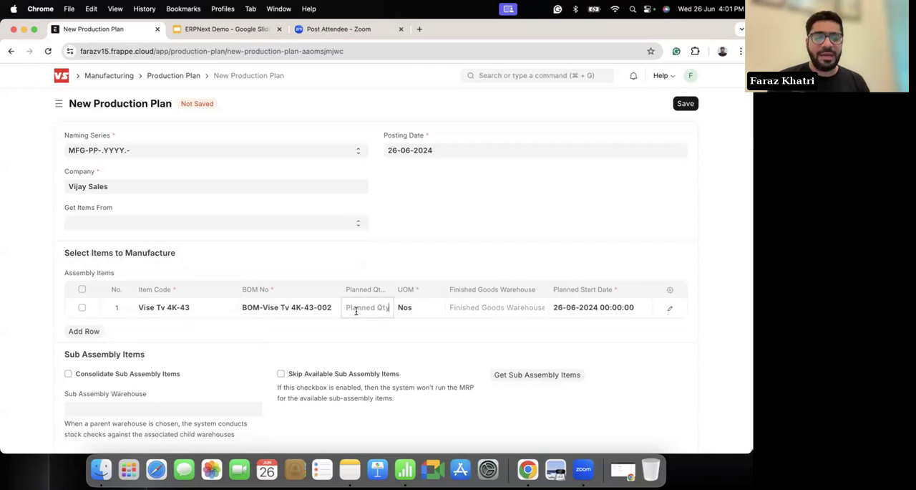
{"action": "type", "text": "100"}
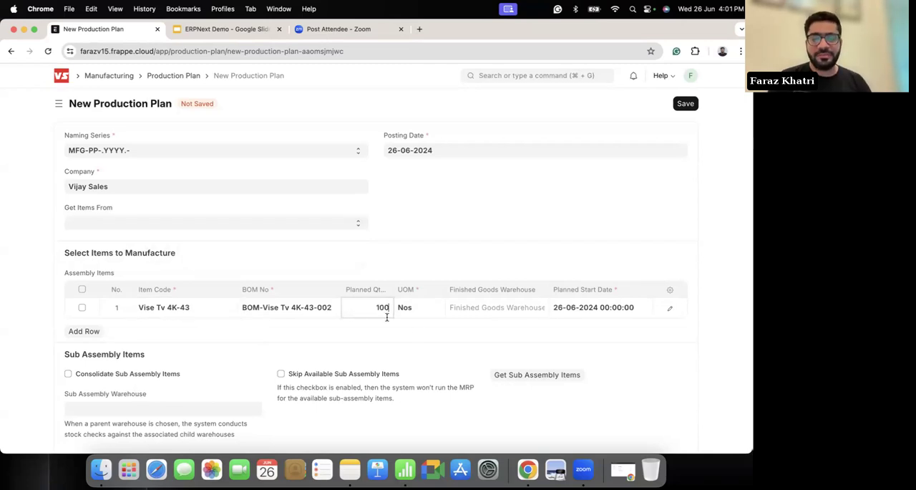
{"action": "left_click", "coordinate": [423, 330]}
Step: Try to get the raw materials for purchase without choosing a raw materials warehouse
{"action": "scroll", "coordinate": [490, 310], "scroll_direction": "down", "scroll_amount": 5}
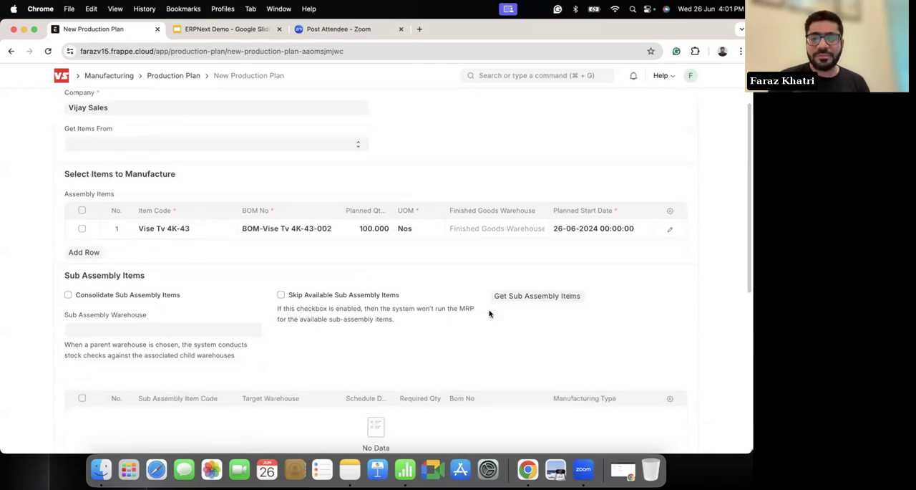
{"action": "scroll", "coordinate": [452, 258], "scroll_direction": "down", "scroll_amount": 3}
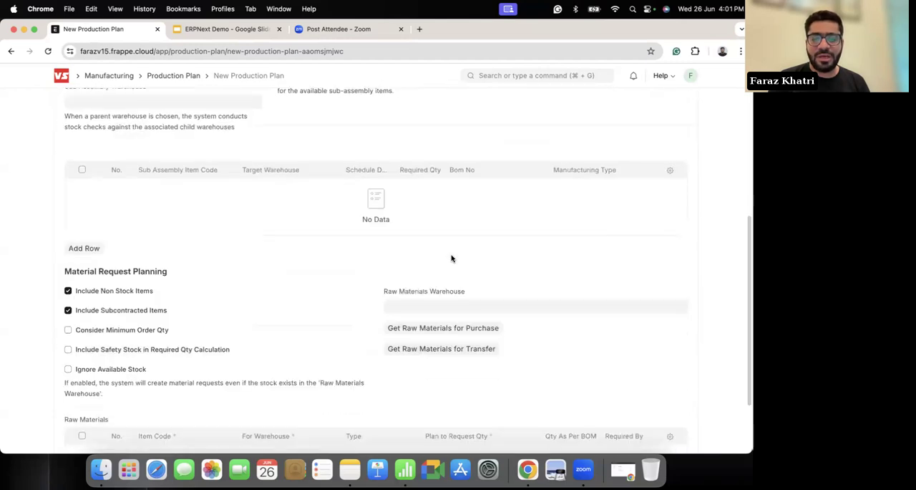
{"action": "scroll", "coordinate": [352, 227], "scroll_direction": "down", "scroll_amount": 1}
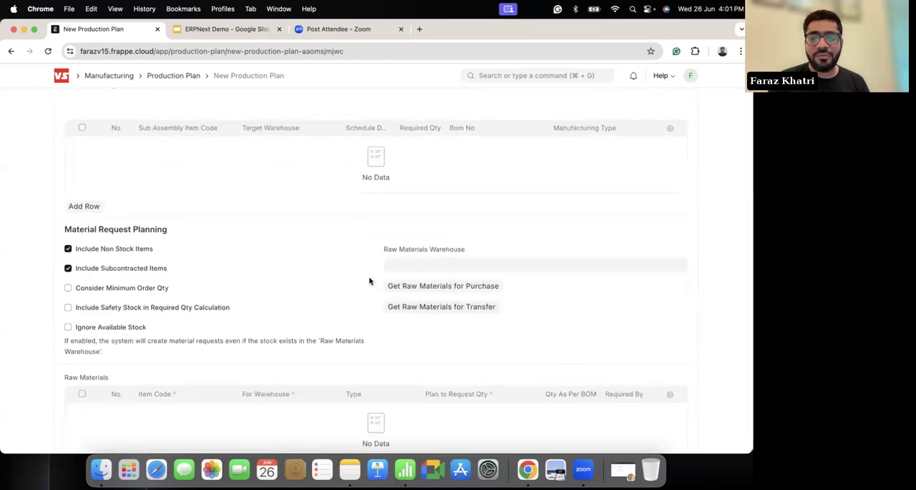
{"action": "left_click", "coordinate": [441, 287]}
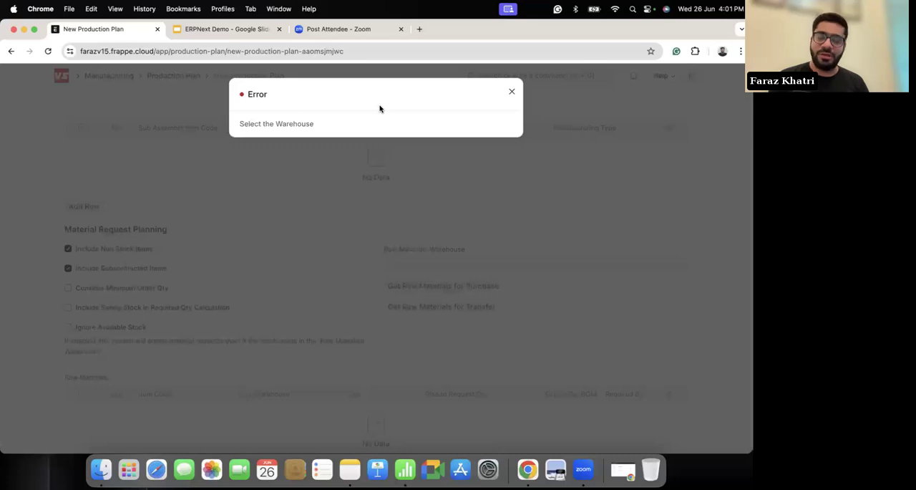
{"action": "left_click", "coordinate": [513, 95]}
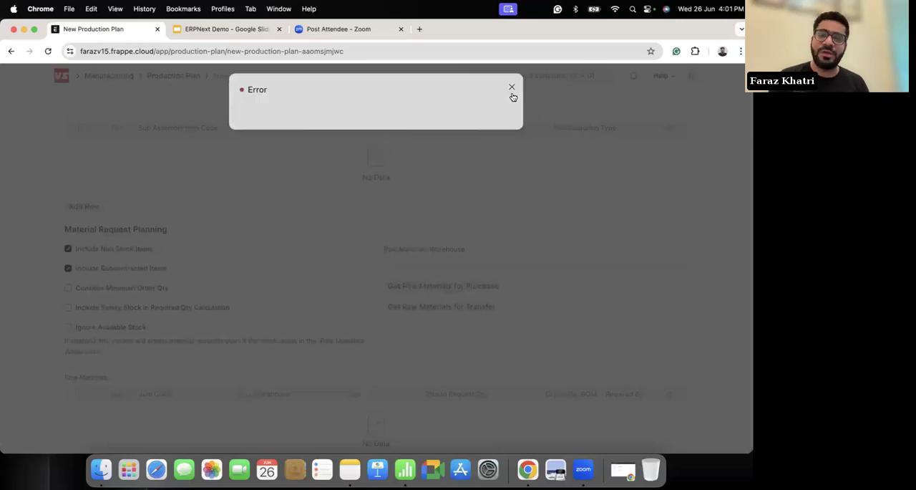
Step: Set the Raw Materials Warehouse to Stores - VS, get the raw materials for purchase, and review the resulting list
{"action": "scroll", "coordinate": [534, 272], "scroll_direction": "up", "scroll_amount": 10}
{"action": "scroll", "coordinate": [534, 272], "scroll_direction": "down", "scroll_amount": 4}
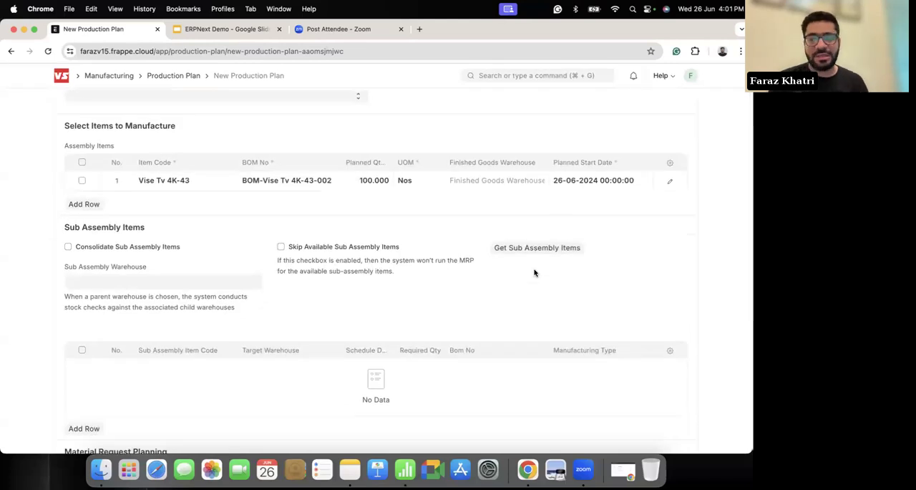
{"action": "scroll", "coordinate": [458, 279], "scroll_direction": "down", "scroll_amount": 5}
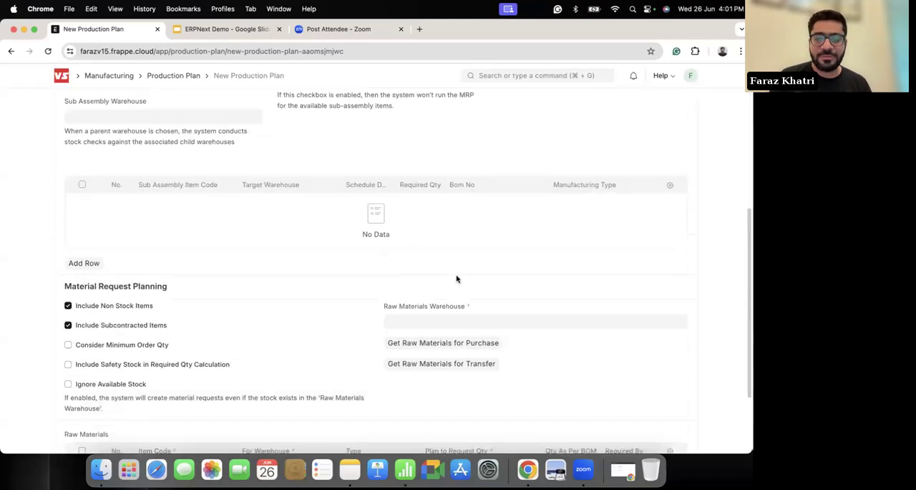
{"action": "left_click", "coordinate": [392, 299]}
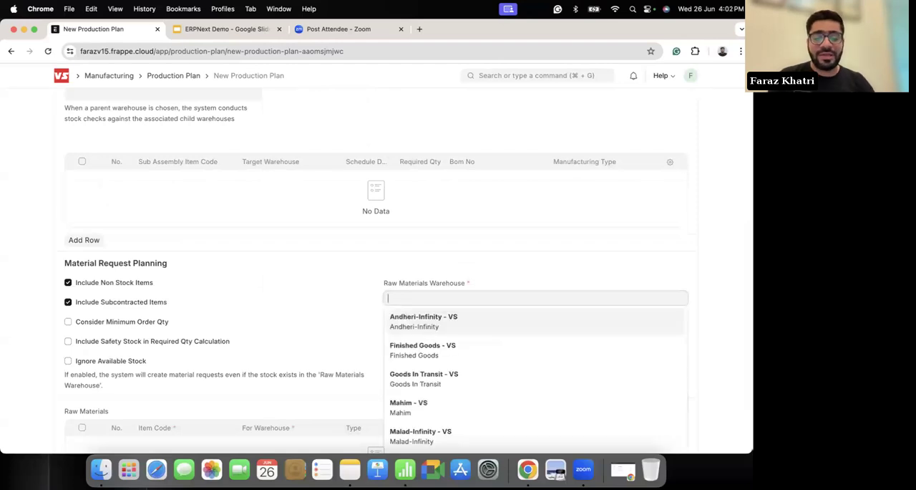
{"action": "left_click", "coordinate": [422, 313]}
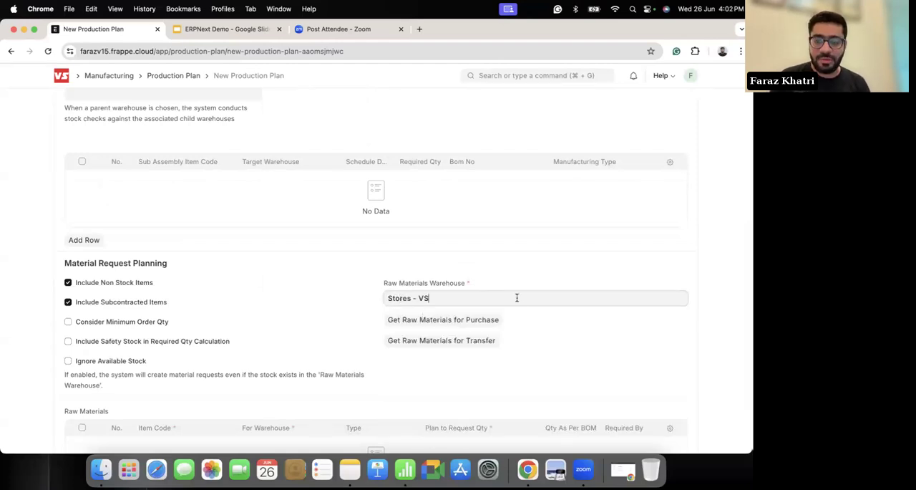
{"action": "left_click", "coordinate": [442, 322]}
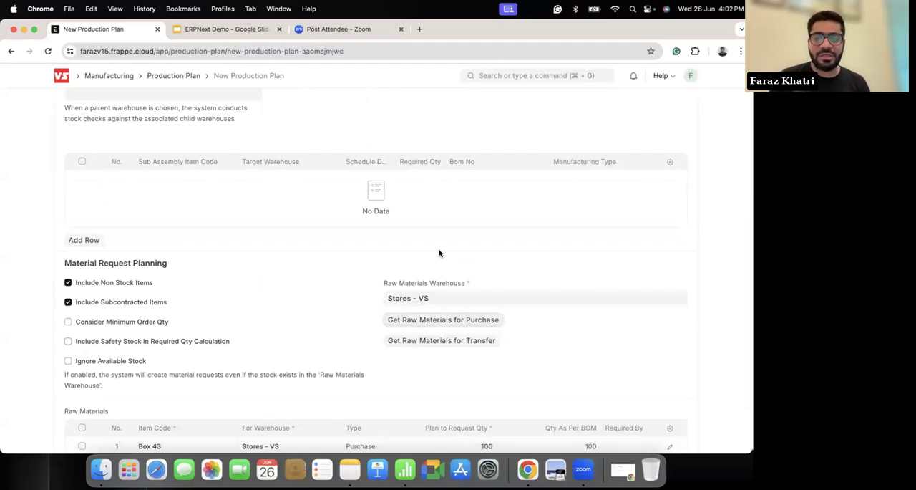
{"action": "scroll", "coordinate": [525, 321], "scroll_direction": "down", "scroll_amount": 3}
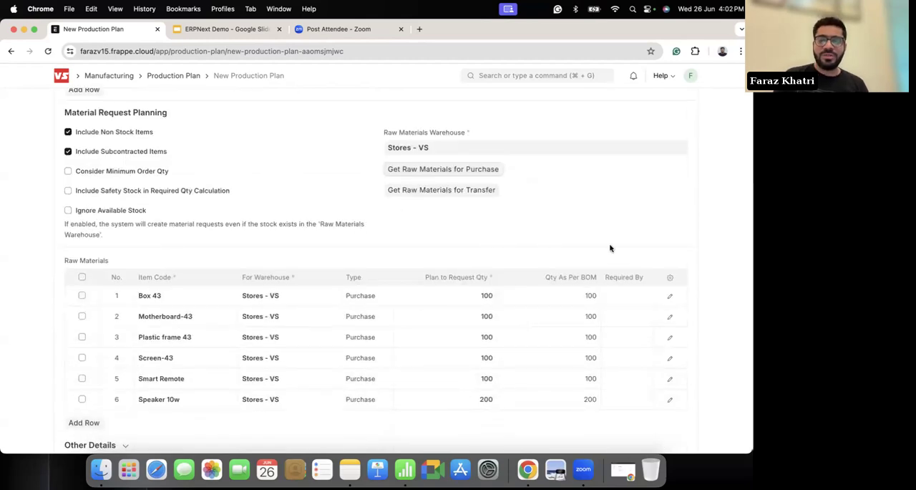
{"action": "scroll", "coordinate": [485, 231], "scroll_direction": "down", "scroll_amount": 1}
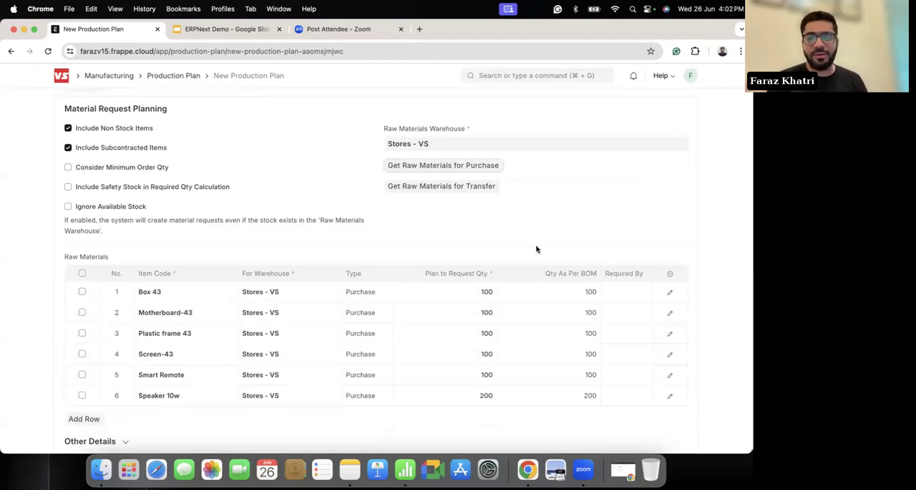
{"action": "left_click_drag", "start_coordinate": [356, 396], "coordinate": [359, 276]}
{"action": "left_click", "coordinate": [434, 222]}
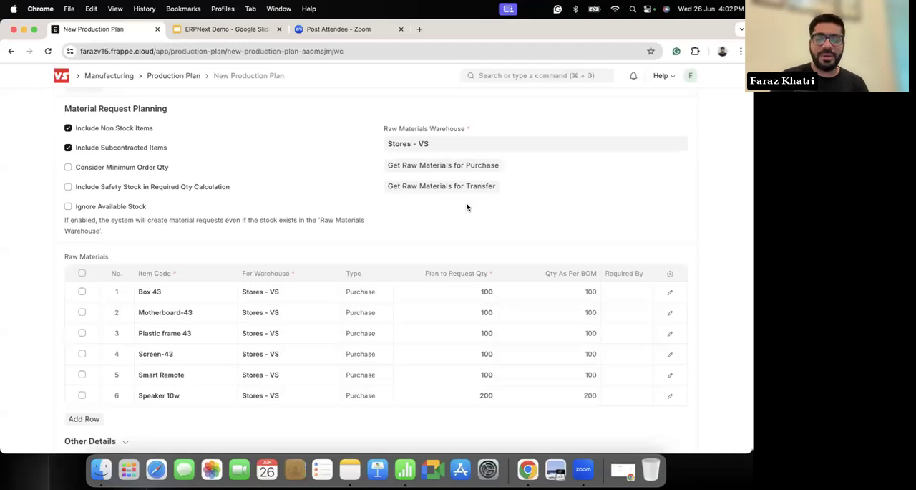
Step: Save the new production plan for Vise Tv 4K-43 and submit it, confirming the submission
{"action": "scroll", "coordinate": [467, 207], "scroll_direction": "up", "scroll_amount": 15}
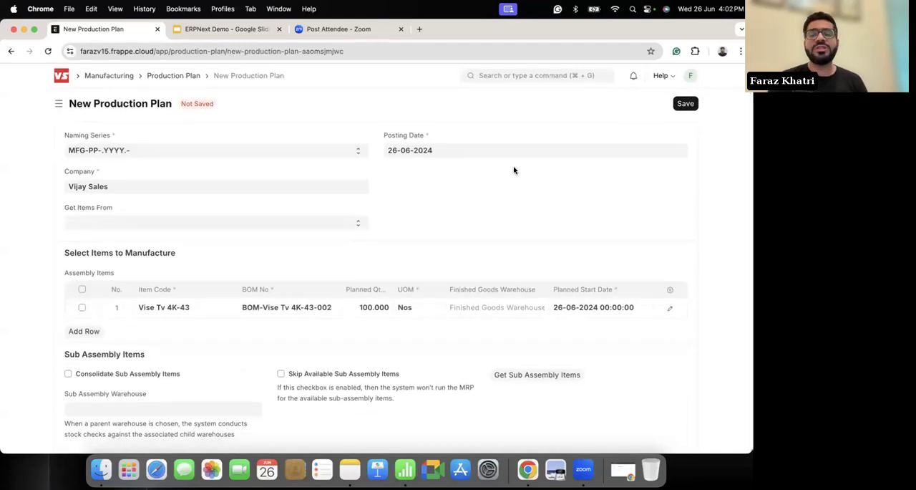
{"action": "left_click", "coordinate": [686, 106]}
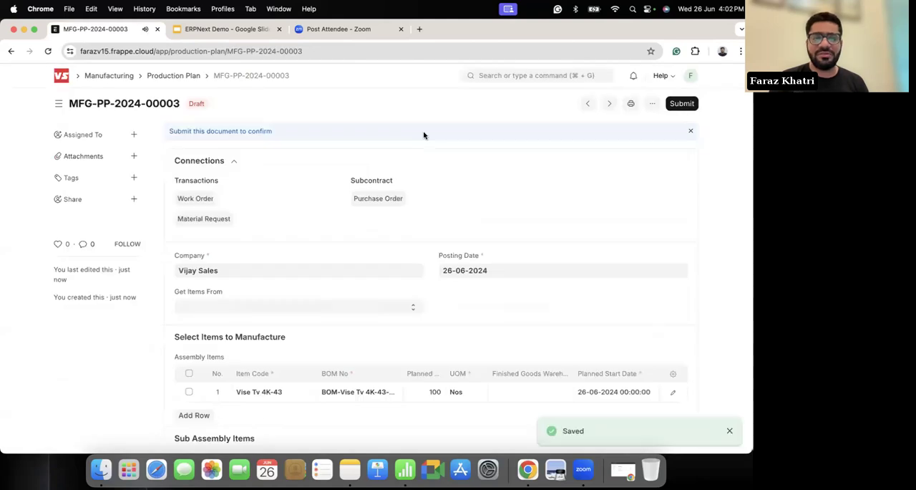
{"action": "left_click", "coordinate": [682, 104]}
{"action": "left_click", "coordinate": [501, 155]}
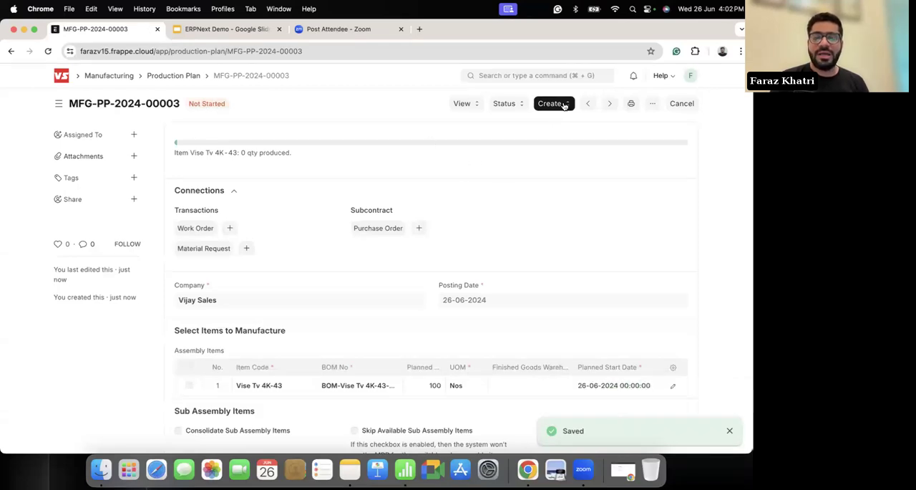
Step: Create and submit a material request from the production plan, and open it to review the requested raw materials
{"action": "left_click", "coordinate": [564, 106]}
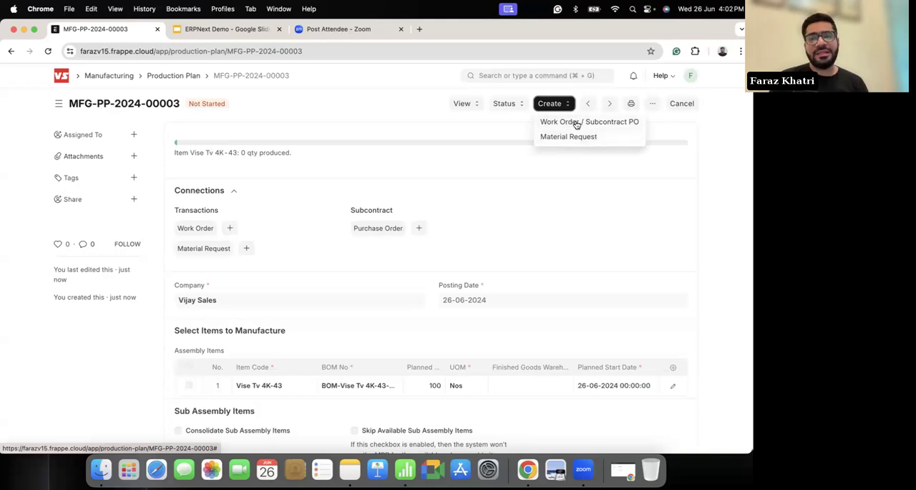
{"action": "left_click", "coordinate": [571, 136]}
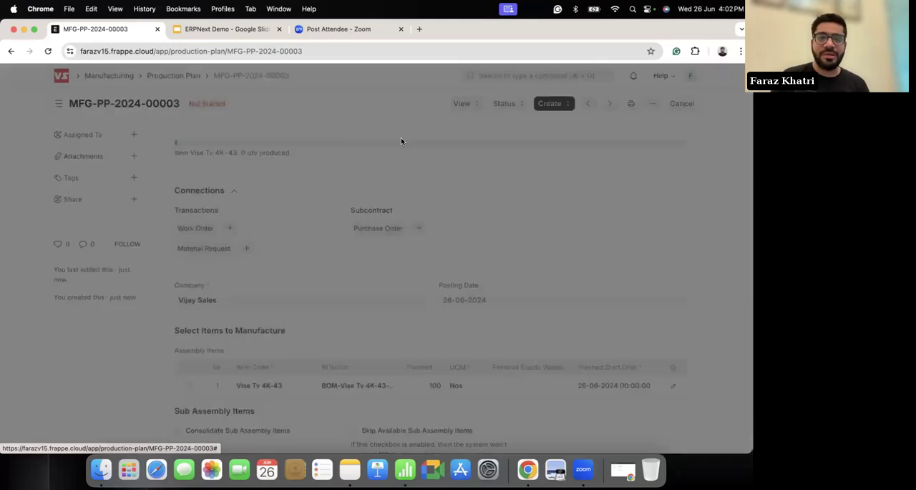
{"action": "left_click", "coordinate": [505, 157]}
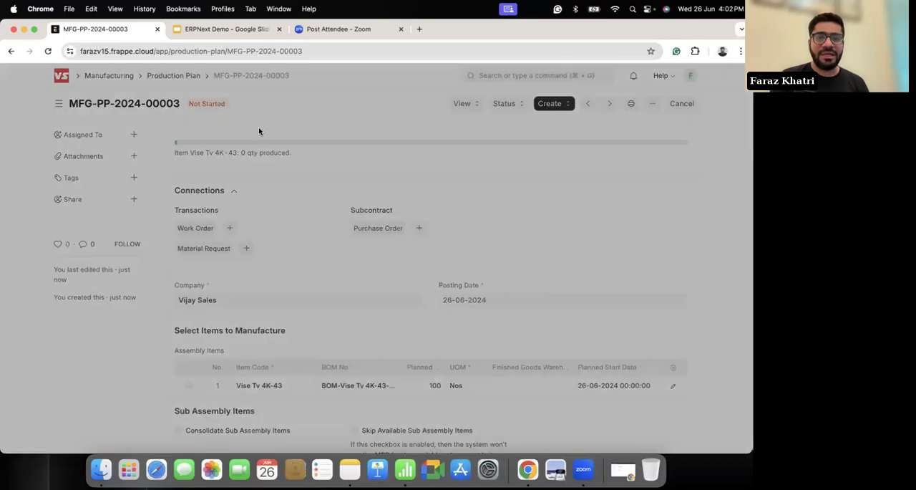
{"action": "left_click", "coordinate": [285, 126]}
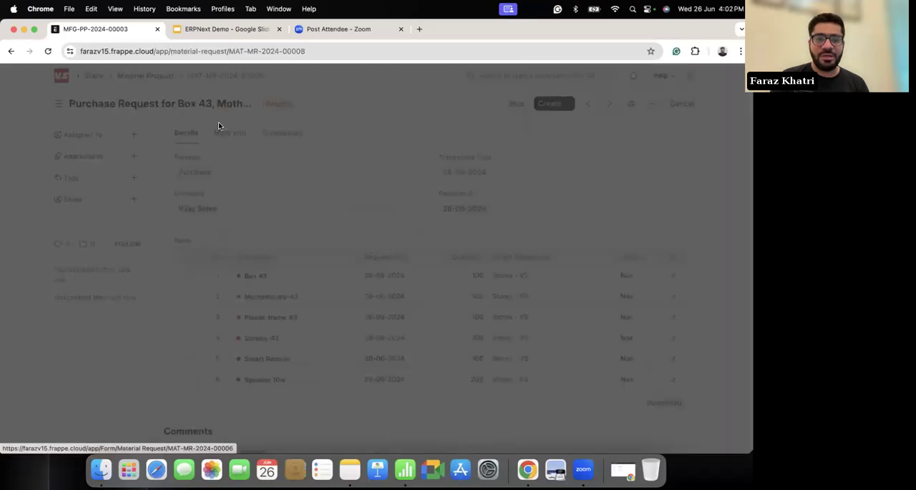
{"action": "scroll", "coordinate": [388, 344], "scroll_direction": "down", "scroll_amount": 1}
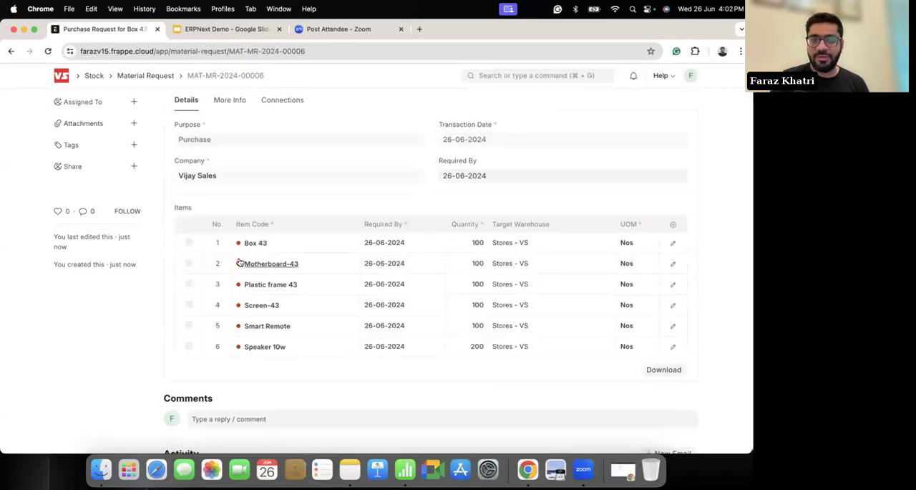
{"action": "scroll", "coordinate": [240, 263], "scroll_direction": "up", "scroll_amount": 1}
Step: Return to the production plan, create its work order, and open the work order for Vise Tv 4K-43
{"action": "scroll", "coordinate": [6, 254], "scroll_direction": "left", "scroll_amount": 5}
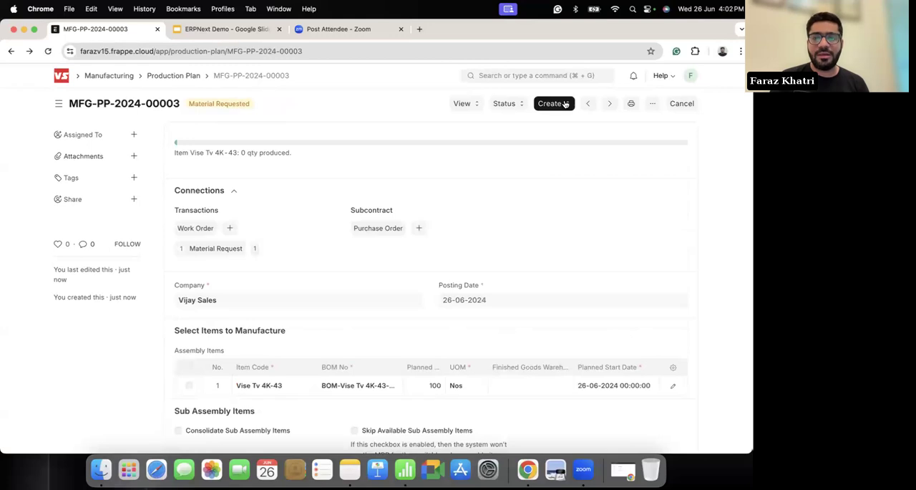
{"action": "left_click", "coordinate": [566, 104]}
{"action": "left_click", "coordinate": [561, 123]}
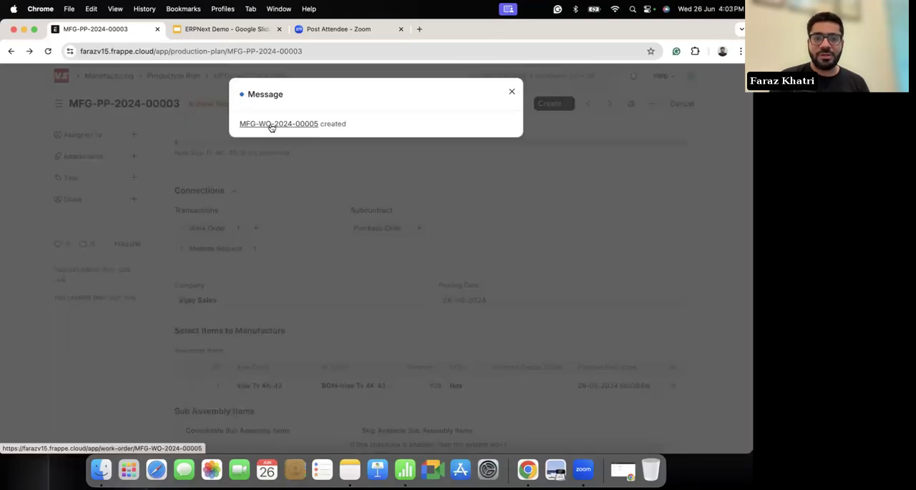
{"action": "left_click", "coordinate": [271, 125]}
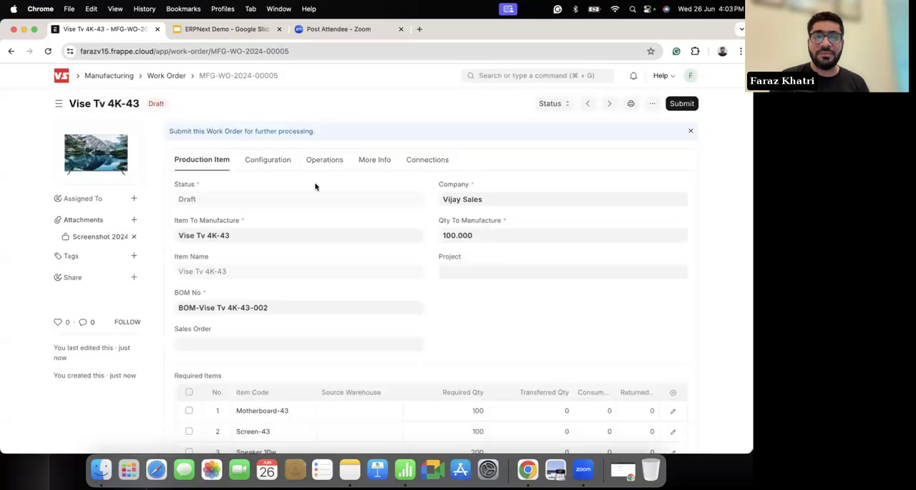
Step: Examine the work order's required items, configuration, operations and operation cost
{"action": "scroll", "coordinate": [329, 213], "scroll_direction": "down", "scroll_amount": 3}
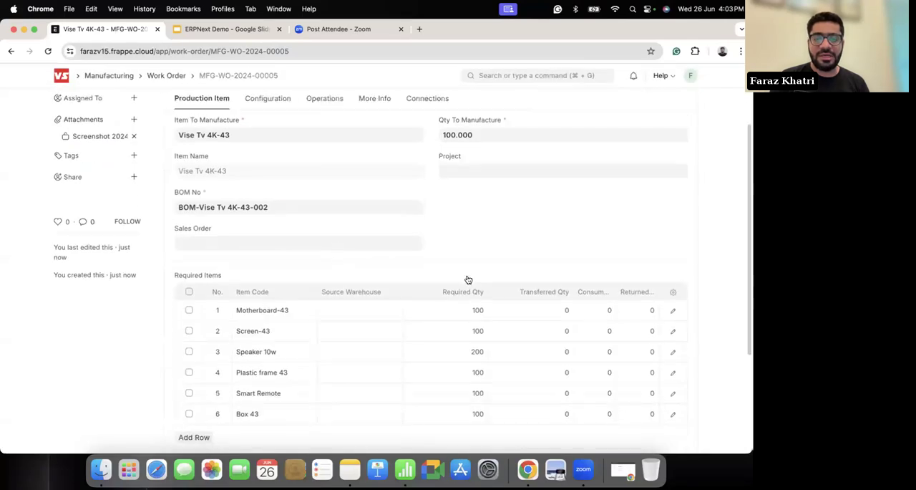
{"action": "scroll", "coordinate": [485, 331], "scroll_direction": "down", "scroll_amount": 2}
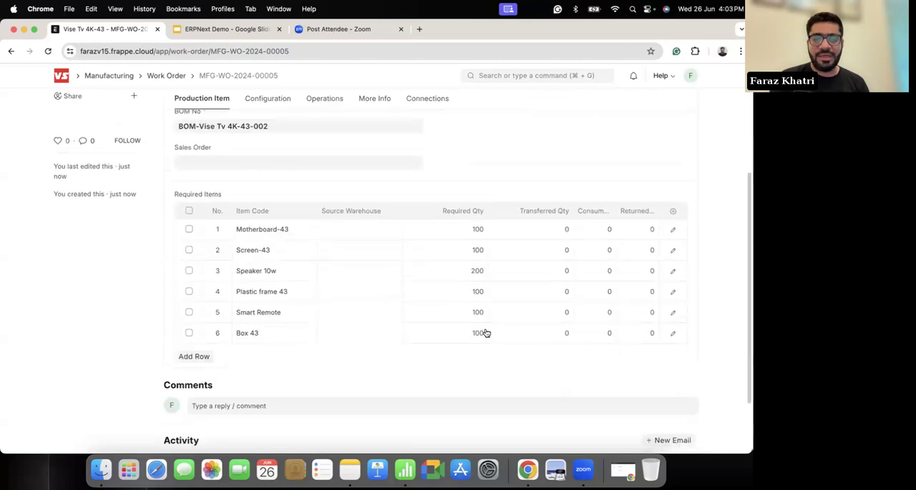
{"action": "scroll", "coordinate": [479, 321], "scroll_direction": "up", "scroll_amount": 5}
{"action": "left_click", "coordinate": [271, 159]}
{"action": "left_click", "coordinate": [322, 160]}
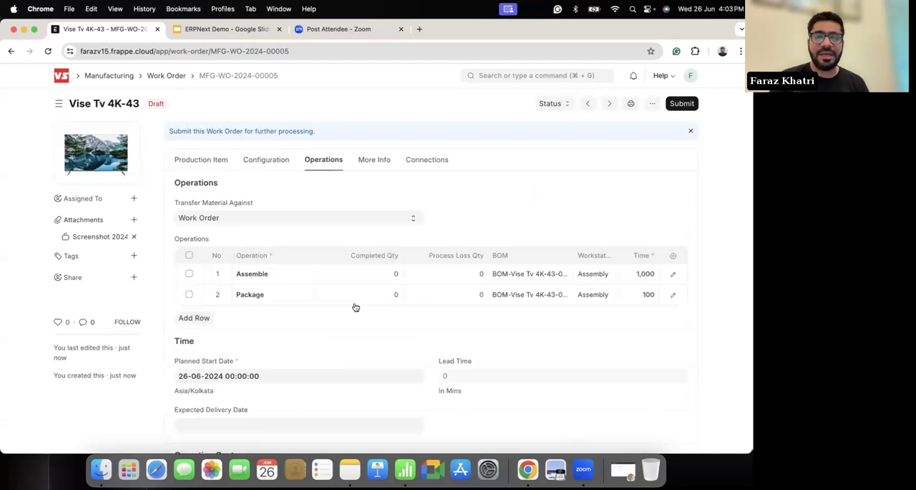
{"action": "scroll", "coordinate": [356, 307], "scroll_direction": "down", "scroll_amount": 2}
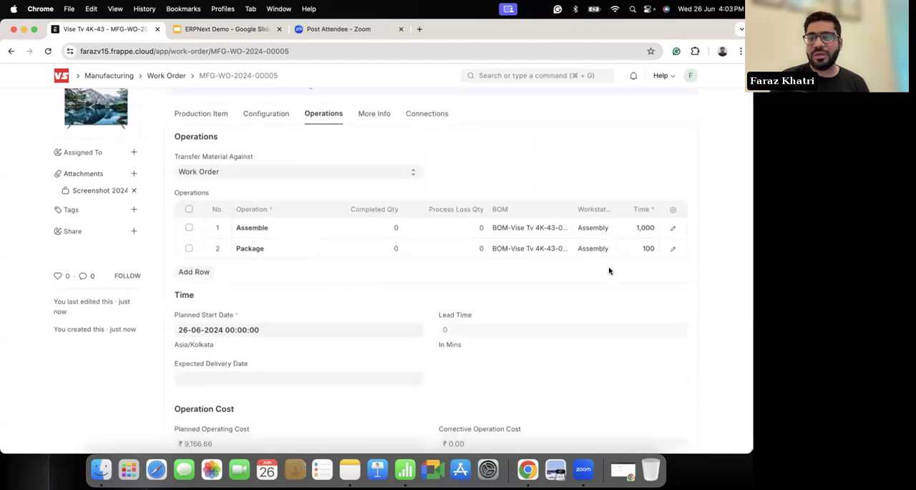
{"action": "scroll", "coordinate": [456, 305], "scroll_direction": "down", "scroll_amount": 5}
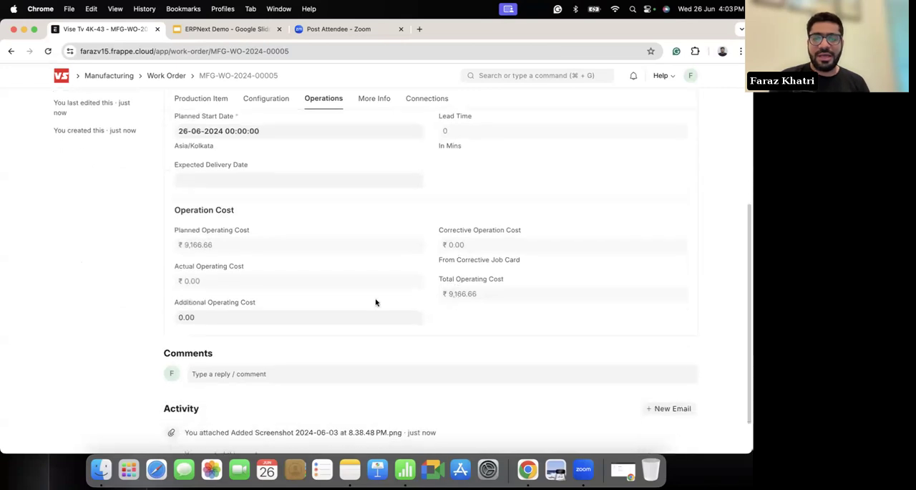
{"action": "scroll", "coordinate": [384, 235], "scroll_direction": "up", "scroll_amount": 6}
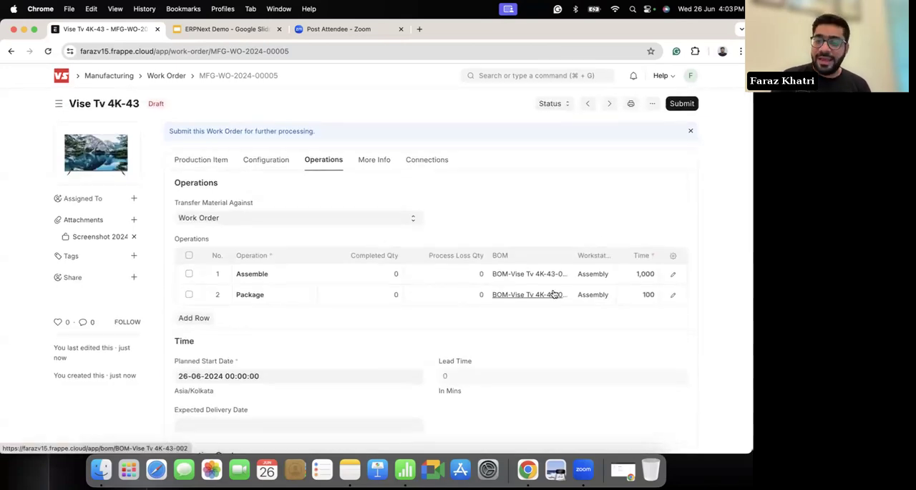
Step: Open the Assembly workstation from the Assemble operation and examine its working hours and operating costs
{"action": "left_click", "coordinate": [606, 277]}
{"action": "left_click", "coordinate": [608, 277]}
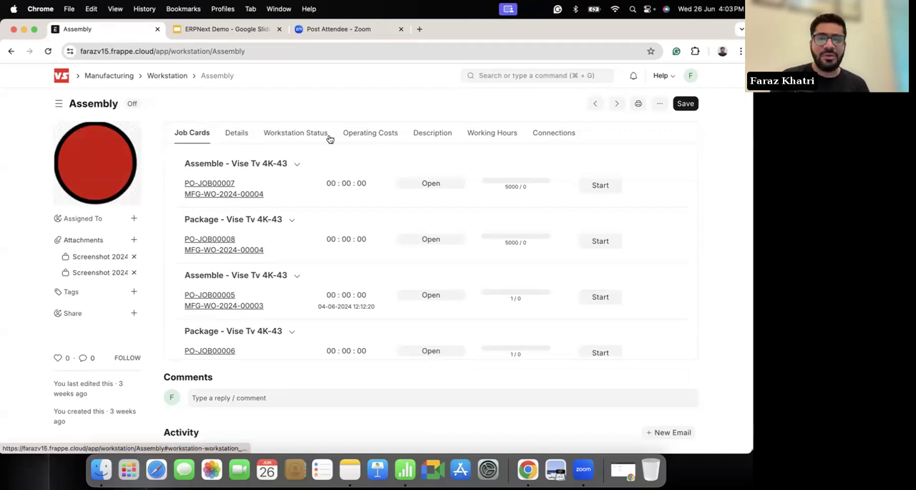
{"action": "left_click", "coordinate": [502, 137]}
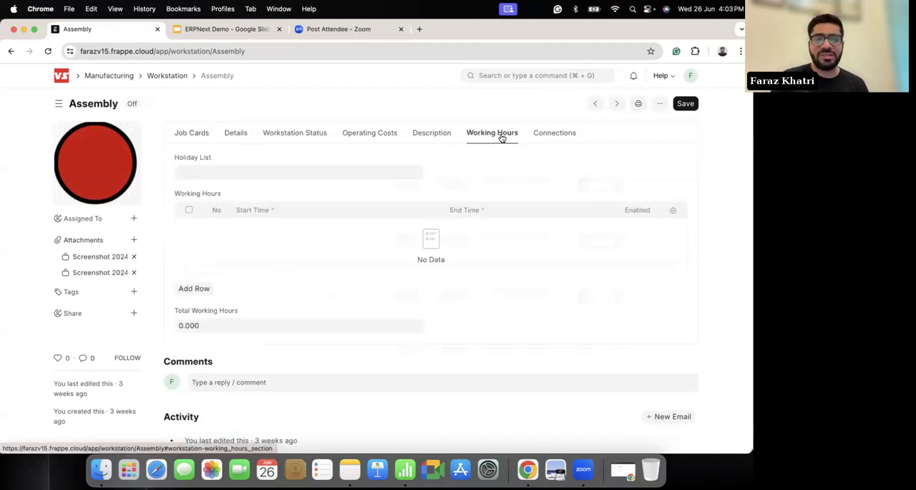
{"action": "left_click", "coordinate": [421, 133]}
{"action": "left_click", "coordinate": [371, 135]}
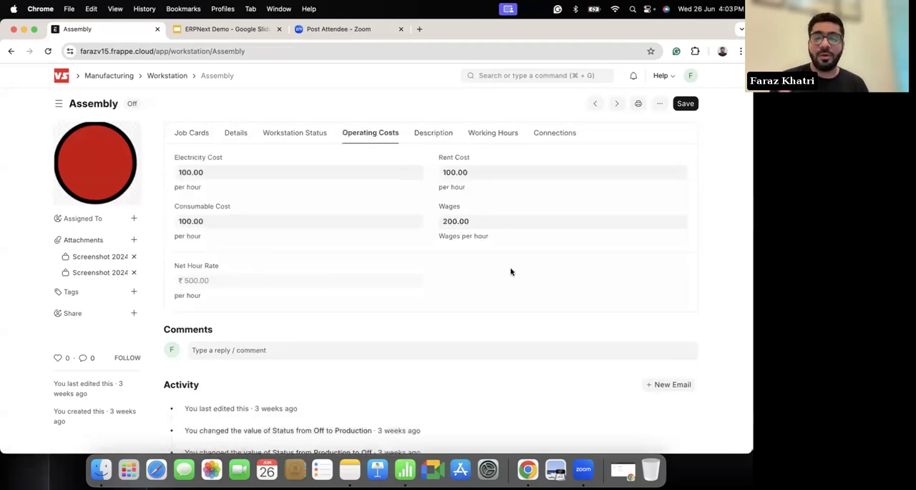
Step: Review the job cards assigned to the Assembly workstation
{"action": "left_click", "coordinate": [197, 134]}
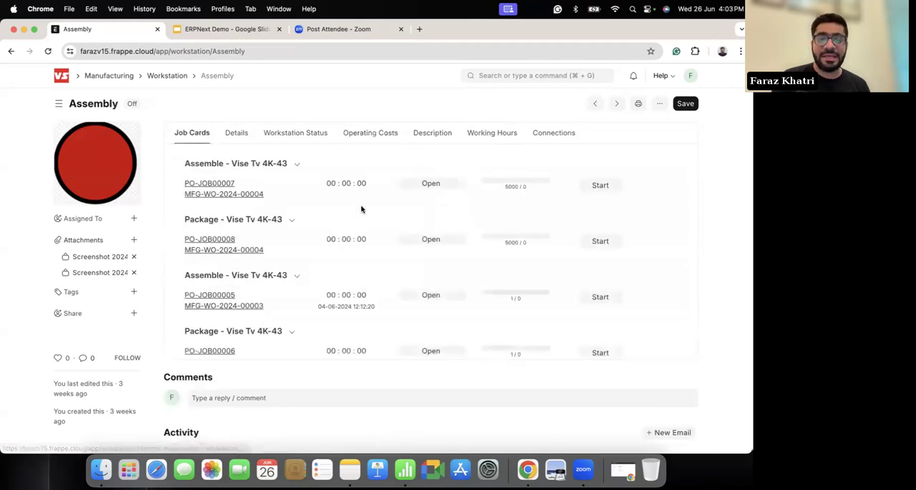
{"action": "scroll", "coordinate": [364, 257], "scroll_direction": "down", "scroll_amount": 1}
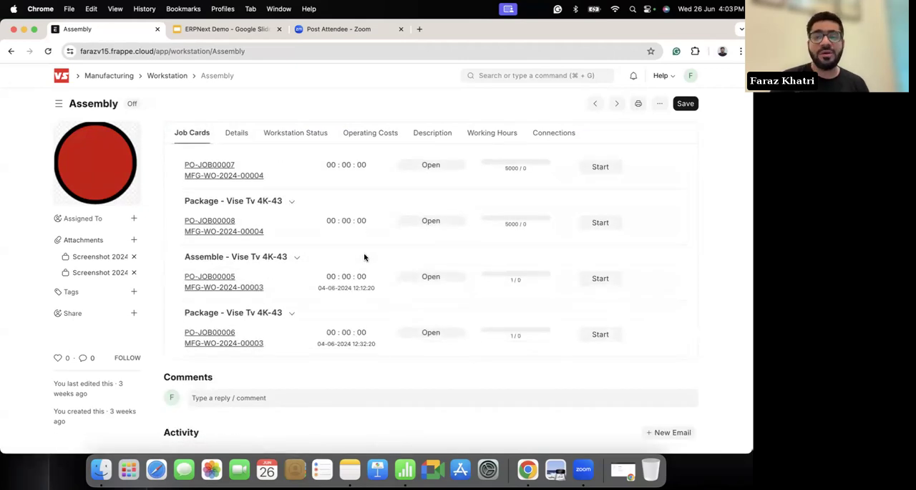
{"action": "scroll", "coordinate": [364, 257], "scroll_direction": "up", "scroll_amount": 1}
{"action": "scroll", "coordinate": [419, 224], "scroll_direction": "down", "scroll_amount": 1}
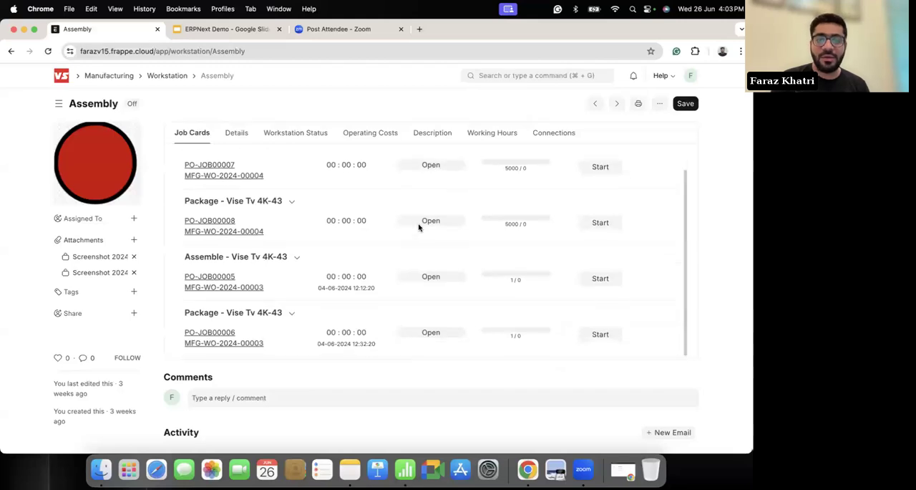
{"action": "scroll", "coordinate": [406, 227], "scroll_direction": "up", "scroll_amount": 1}
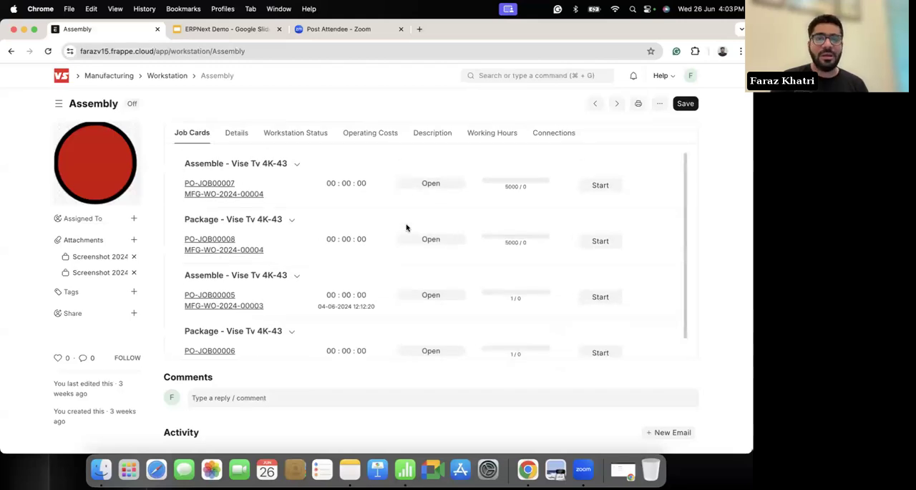
Step: Return to the Vise Tv 4K-43 work order and recheck its production item details and required items
{"action": "scroll", "coordinate": [15, 179], "scroll_direction": "left", "scroll_amount": 5}
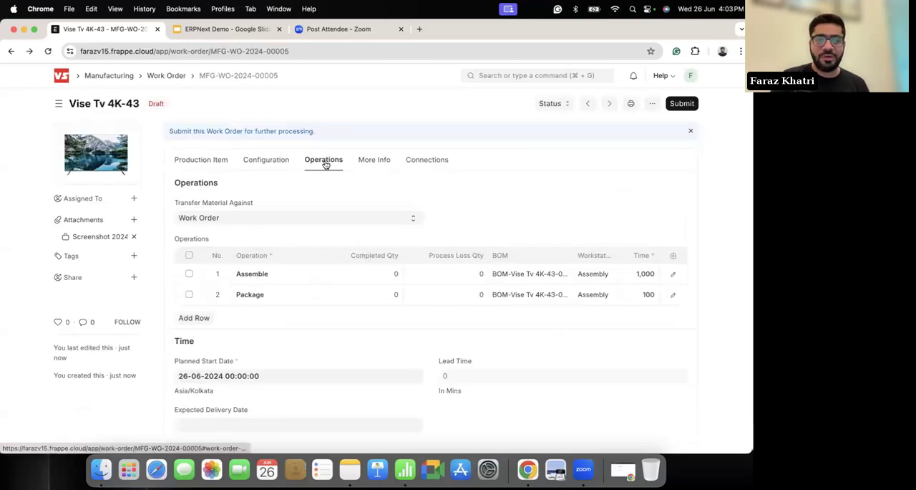
{"action": "left_click", "coordinate": [199, 159]}
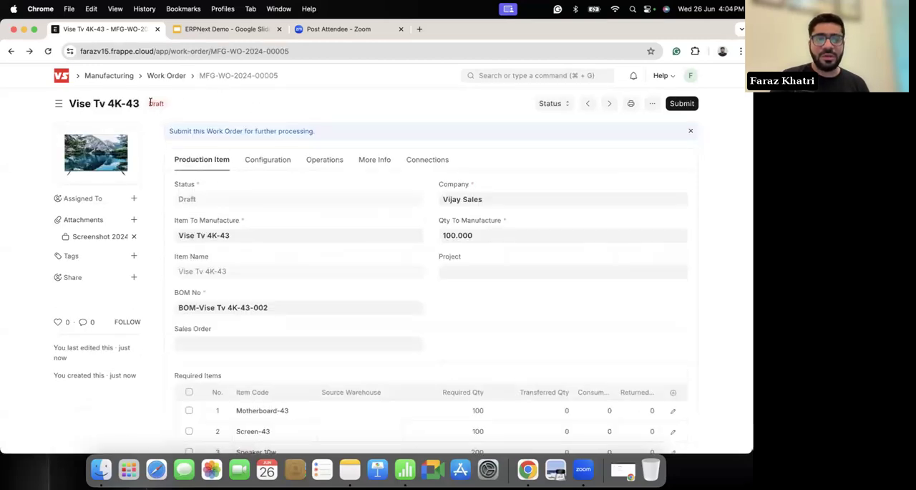
{"action": "scroll", "coordinate": [398, 202], "scroll_direction": "down", "scroll_amount": 5}
{"action": "scroll", "coordinate": [396, 200], "scroll_direction": "up", "scroll_amount": 5}
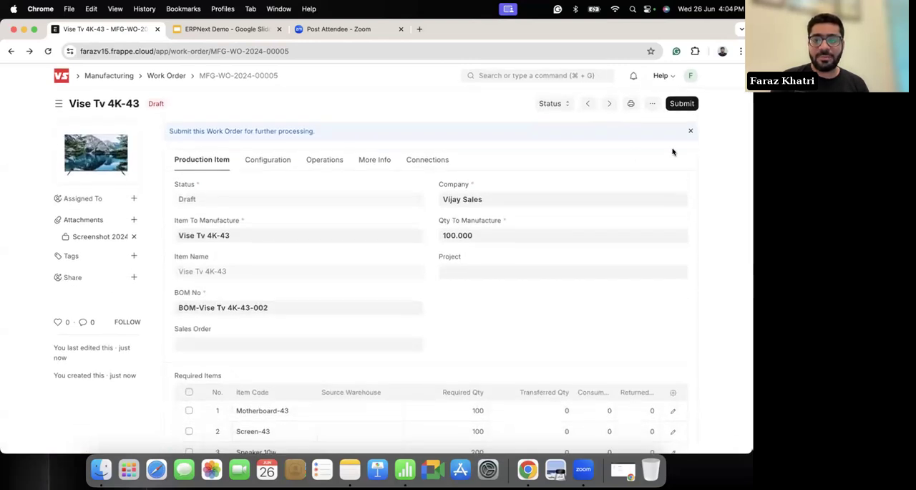
Step: Try to submit the work order without a source warehouse for the required items
{"action": "left_click", "coordinate": [682, 103]}
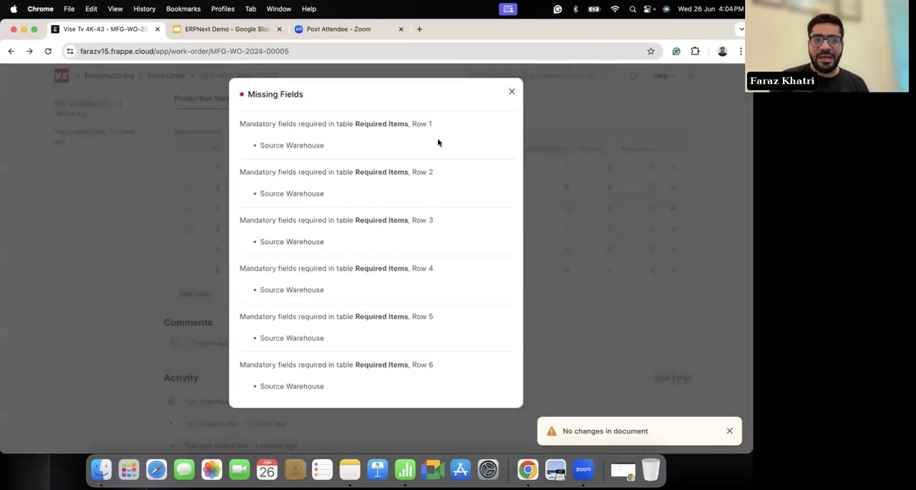
{"action": "left_click", "coordinate": [512, 94]}
{"action": "scroll", "coordinate": [469, 233], "scroll_direction": "up", "scroll_amount": 10}
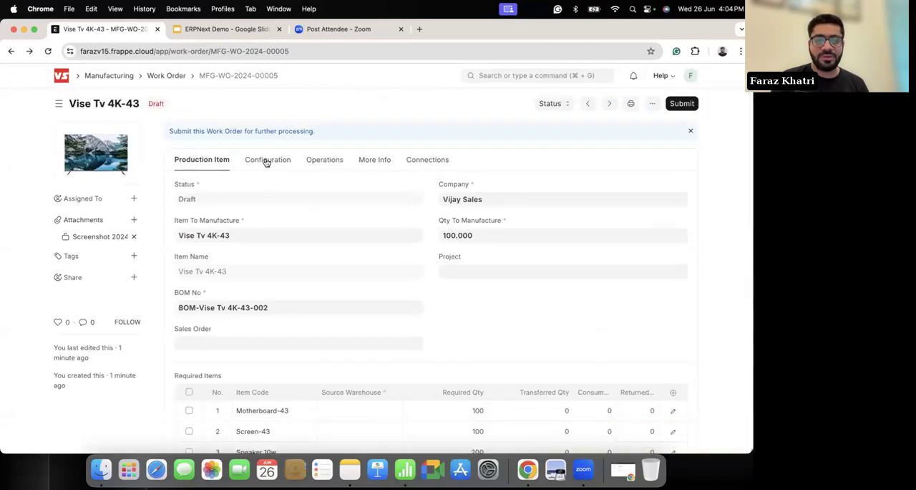
Step: Set the work order's Source Warehouse to Stores - VS and return to the production item details
{"action": "left_click", "coordinate": [266, 160]}
{"action": "left_click", "coordinate": [273, 275]}
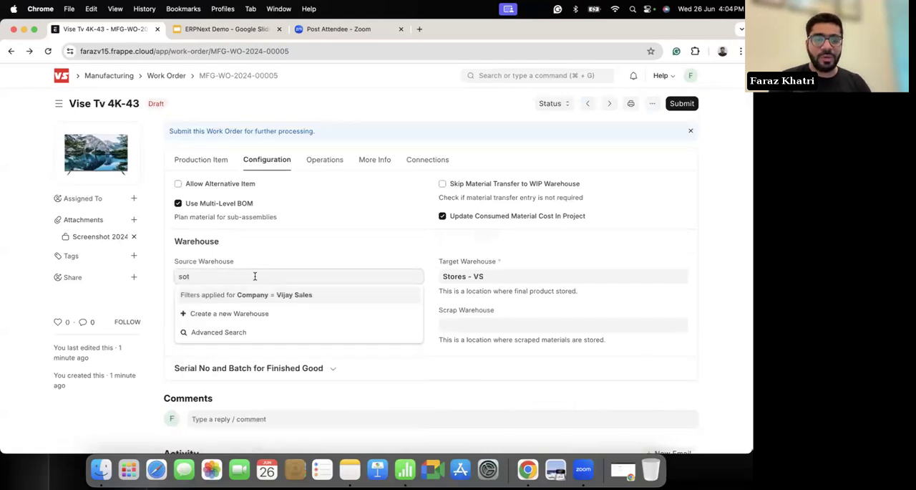
{"action": "type", "text": "sto"}
{"action": "left_click", "coordinate": [213, 304]}
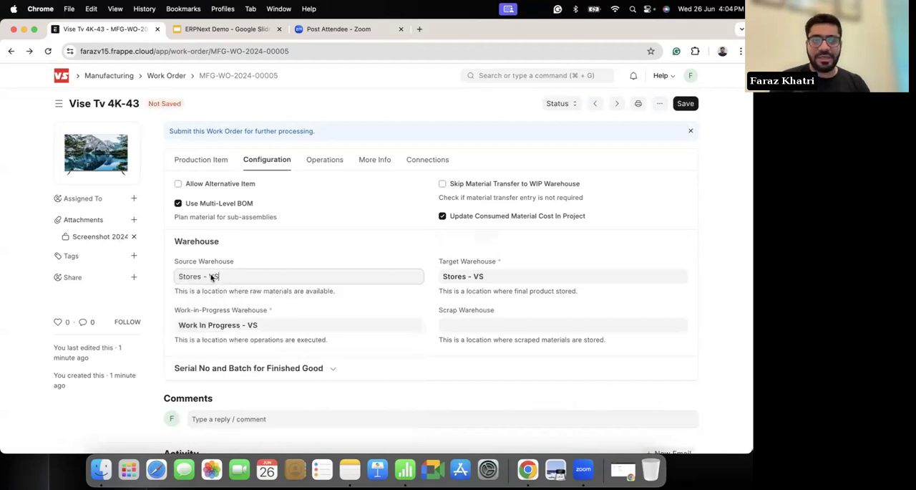
{"action": "left_click", "coordinate": [187, 161]}
Step: Save the Vise Tv 4K-43 work order and submit it, confirming the submission
{"action": "left_click", "coordinate": [685, 104]}
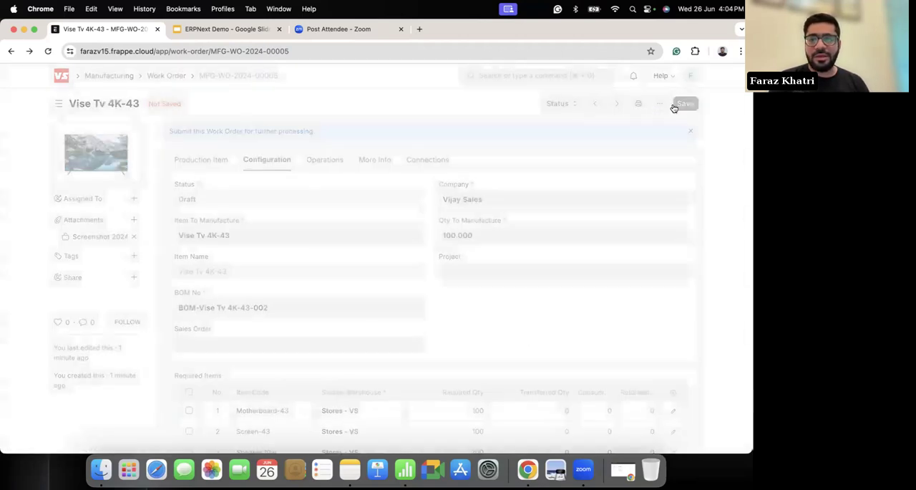
{"action": "left_click", "coordinate": [681, 103]}
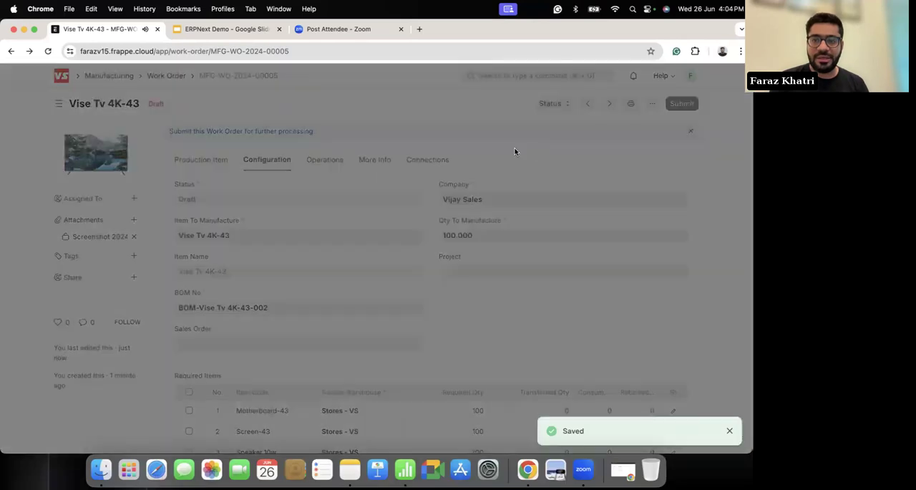
{"action": "left_click", "coordinate": [502, 156]}
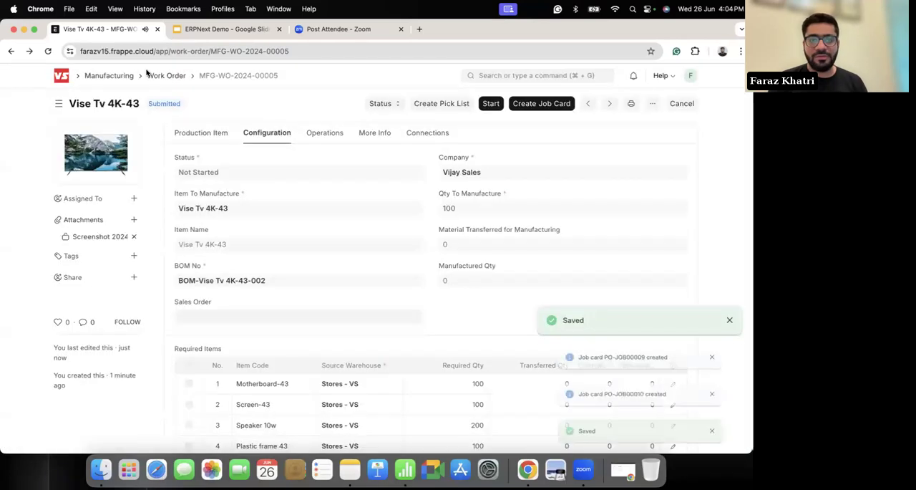
Step: Start the work order with a transfer quantity of 100 and review the items in the Material Transfer for Manufacture entry
{"action": "left_click", "coordinate": [491, 104]}
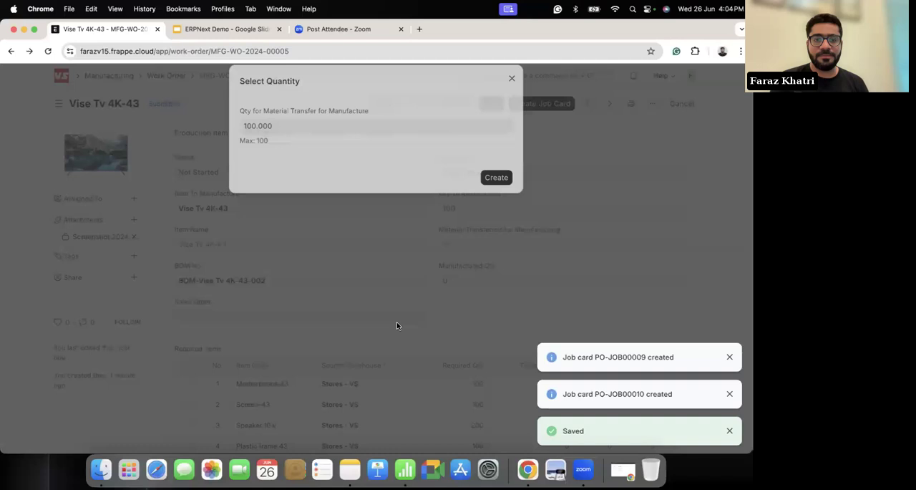
{"action": "left_click", "coordinate": [496, 190]}
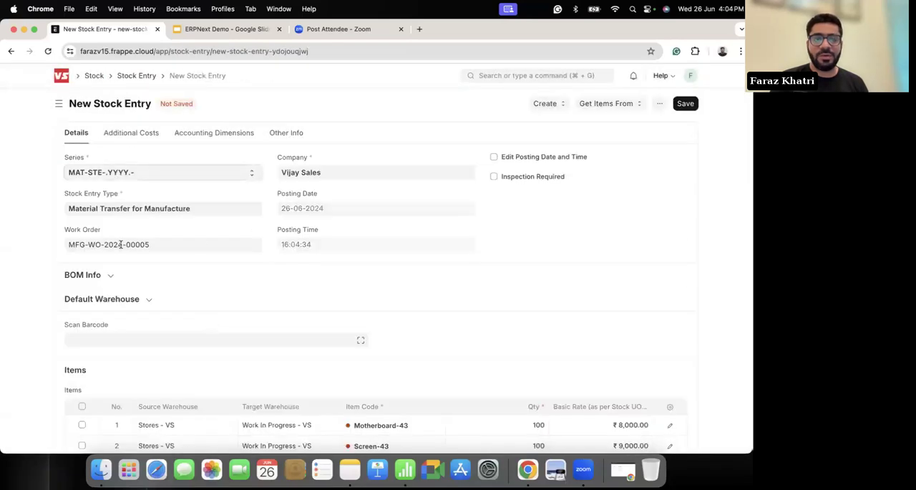
{"action": "scroll", "coordinate": [285, 251], "scroll_direction": "down", "scroll_amount": 2}
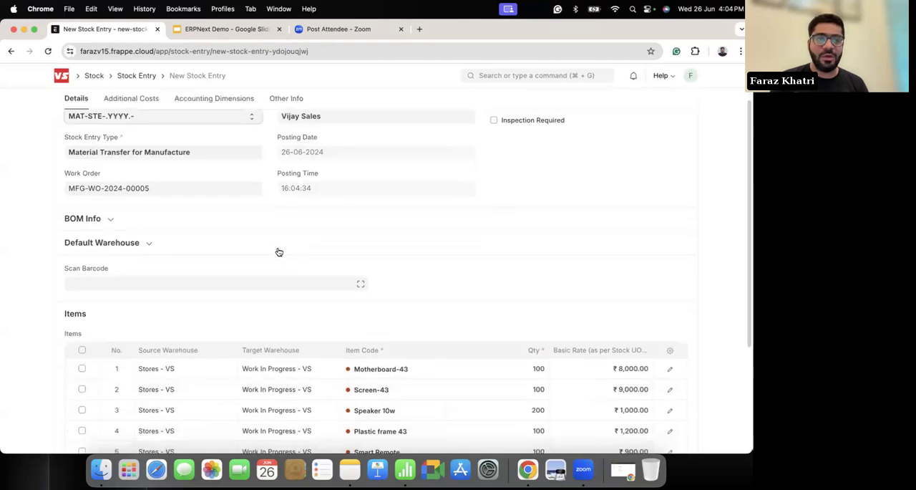
{"action": "scroll", "coordinate": [196, 199], "scroll_direction": "up", "scroll_amount": 2}
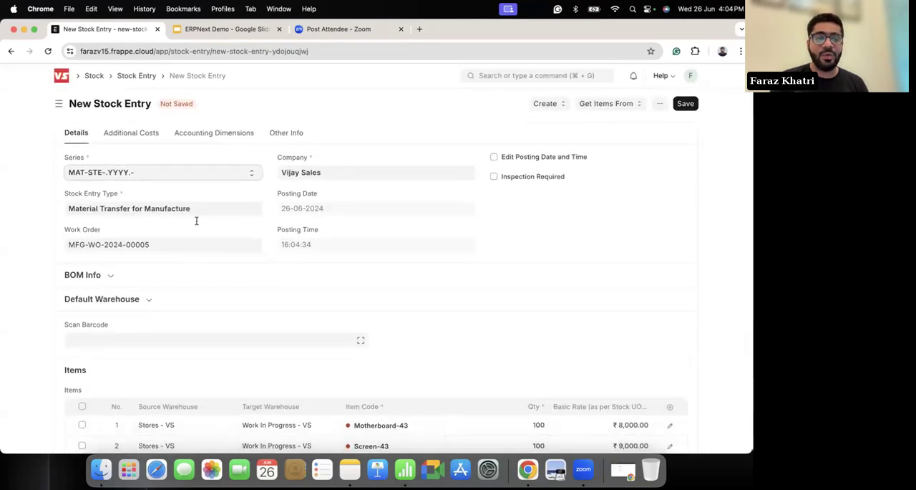
{"action": "scroll", "coordinate": [301, 262], "scroll_direction": "down", "scroll_amount": 5}
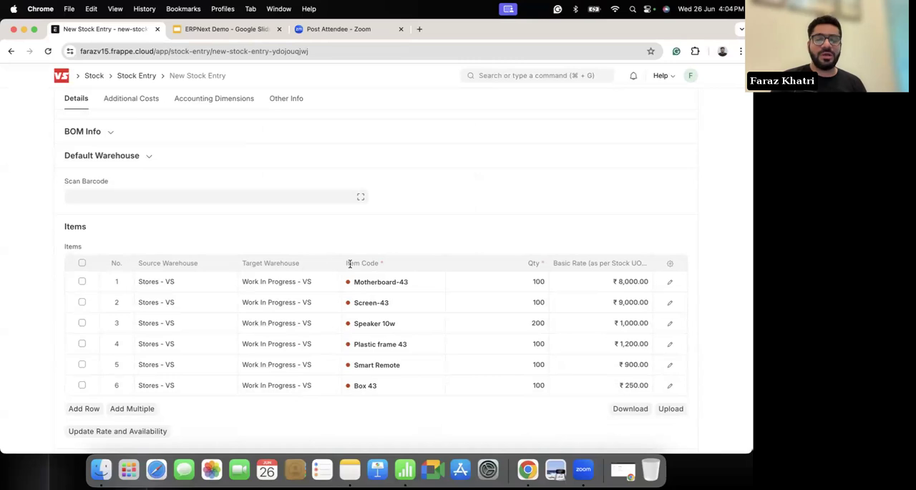
{"action": "scroll", "coordinate": [350, 265], "scroll_direction": "up", "scroll_amount": 4}
{"action": "scroll", "coordinate": [350, 267], "scroll_direction": "down", "scroll_amount": 3}
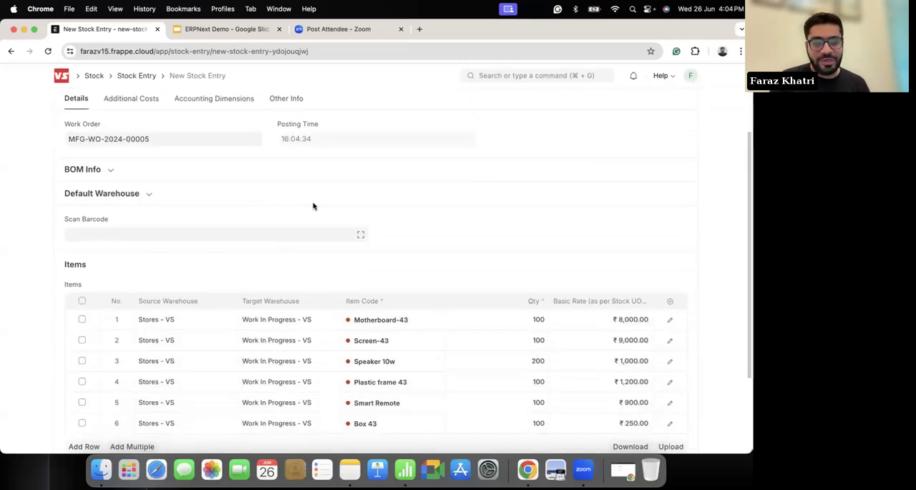
{"action": "scroll", "coordinate": [350, 268], "scroll_direction": "up", "scroll_amount": 3}
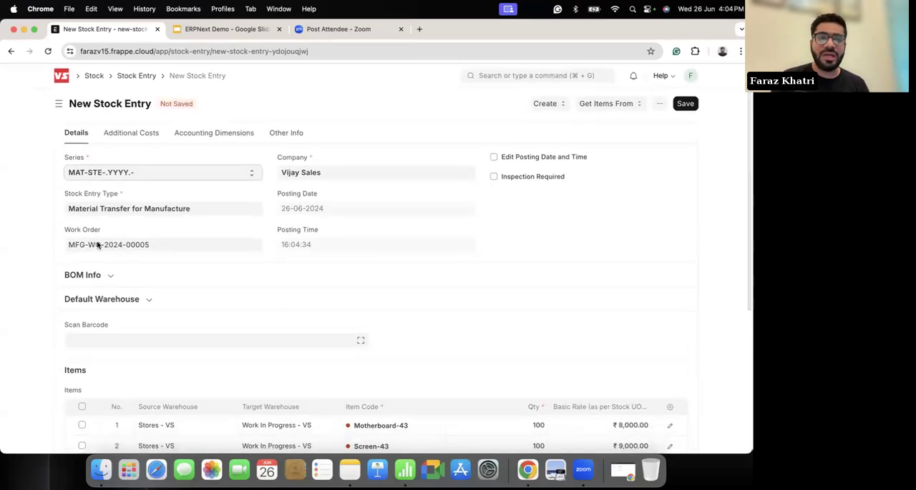
Step: Leave the unsaved stock entry, remove the filter from the Manufacturing Work Order list, and open the third listed Vise Tv 4K-43 work order
{"action": "scroll", "coordinate": [25, 236], "scroll_direction": "left", "scroll_amount": 5}
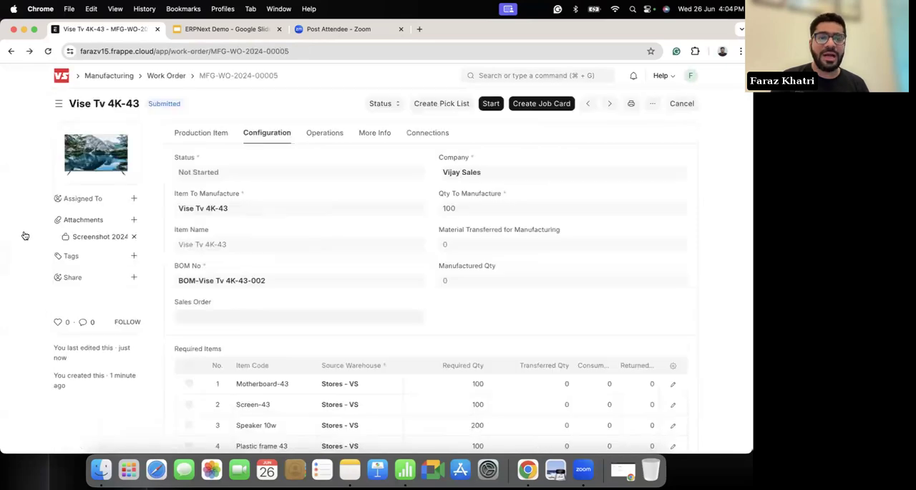
{"action": "scroll", "coordinate": [25, 236], "scroll_direction": "left", "scroll_amount": 5}
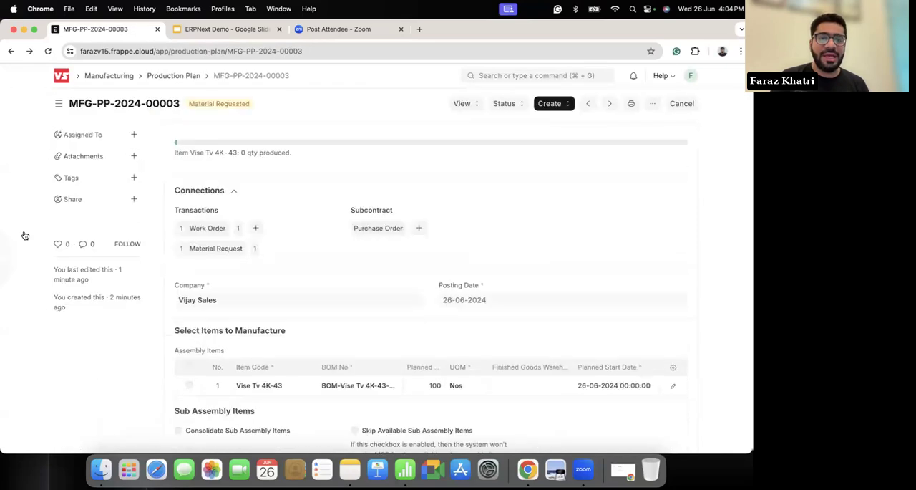
{"action": "left_click", "coordinate": [117, 77]}
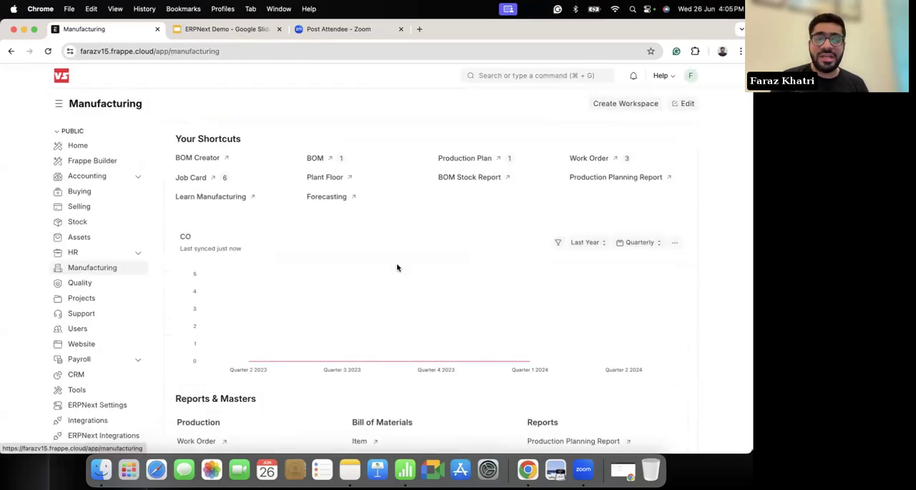
{"action": "left_click", "coordinate": [595, 157]}
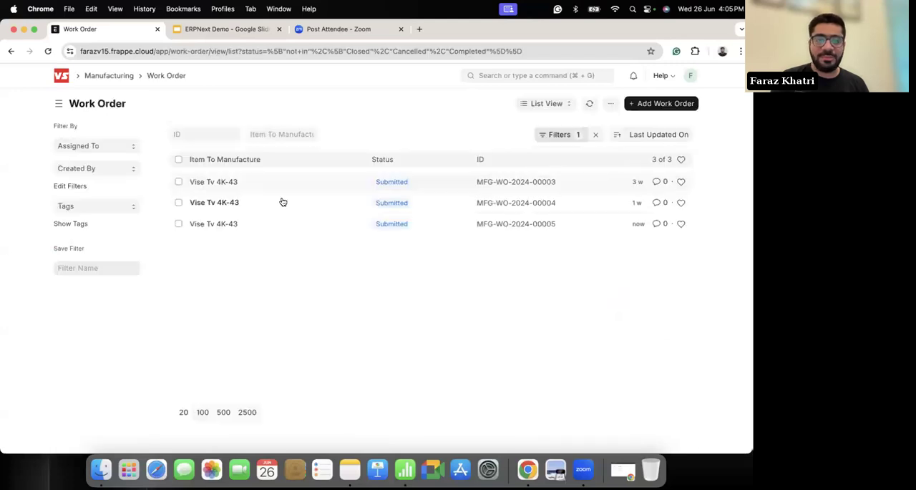
{"action": "left_click", "coordinate": [596, 134]}
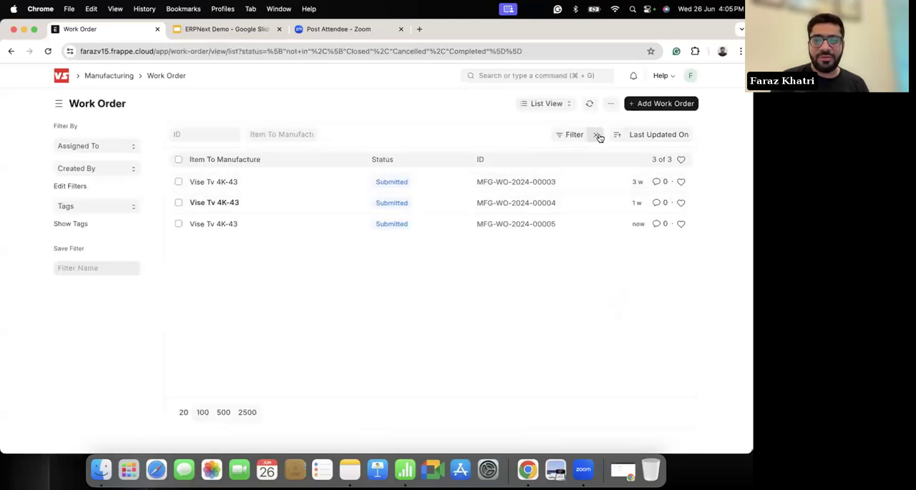
{"action": "left_click", "coordinate": [215, 223]}
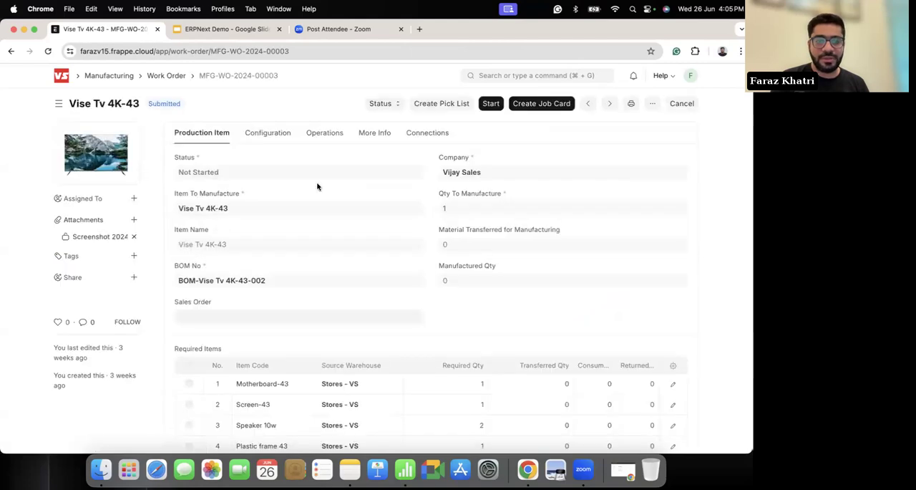
Step: Review this work order's warehouse settings, connections, production item details and operations
{"action": "left_click", "coordinate": [436, 133]}
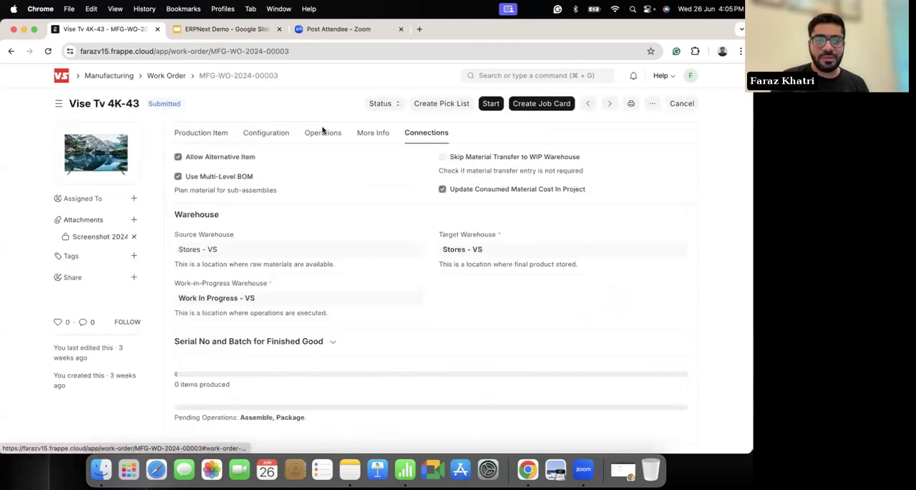
{"action": "scroll", "coordinate": [436, 267], "scroll_direction": "down", "scroll_amount": 2}
{"action": "scroll", "coordinate": [315, 200], "scroll_direction": "up", "scroll_amount": 2}
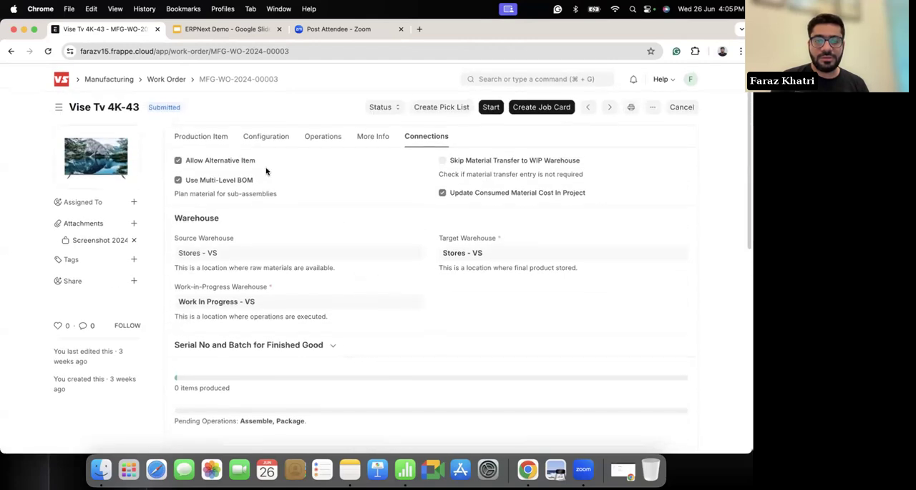
{"action": "left_click", "coordinate": [202, 136]}
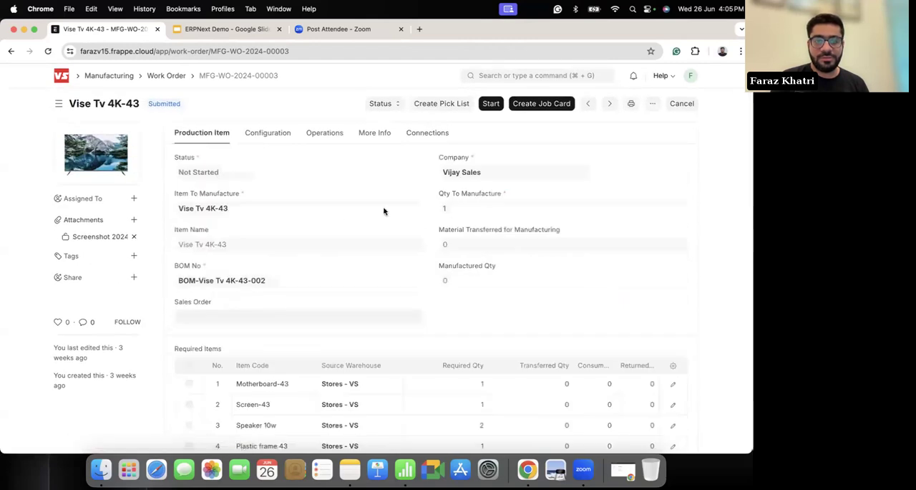
{"action": "left_click", "coordinate": [310, 134]}
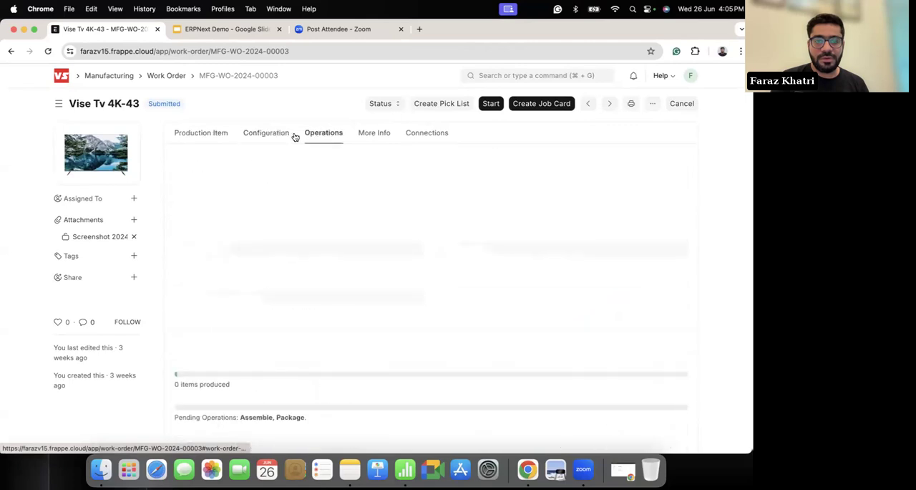
Step: Return to the unfiltered Work Order list and open the most recent Vise Tv 4K-43 work order, fifth in the list
{"action": "scroll", "coordinate": [40, 292], "scroll_direction": "left", "scroll_amount": 5}
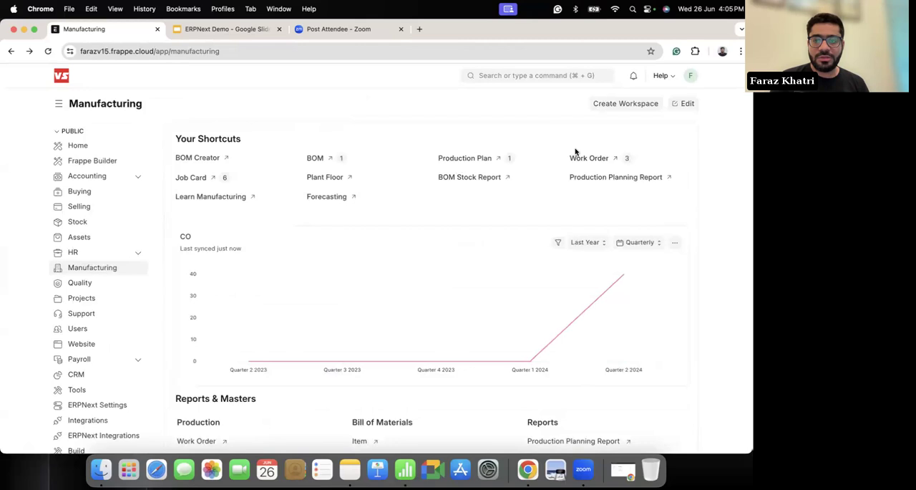
{"action": "left_click", "coordinate": [582, 155]}
{"action": "left_click", "coordinate": [595, 135]}
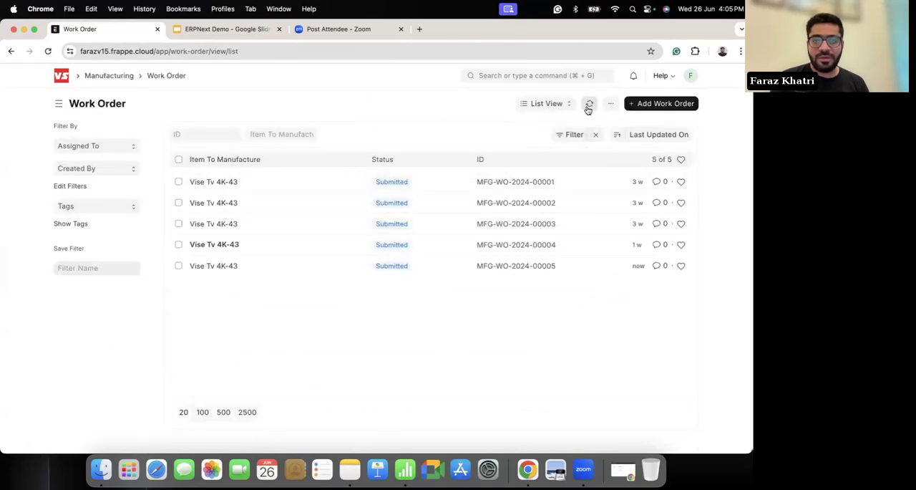
{"action": "left_click", "coordinate": [207, 267]}
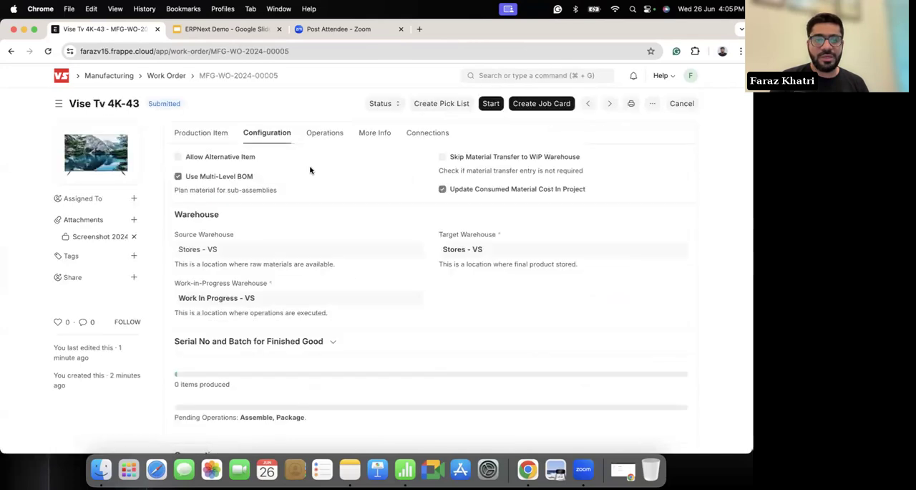
Step: Review the work order's required items, operations and connections, and open its linked job cards
{"action": "left_click", "coordinate": [210, 140]}
{"action": "scroll", "coordinate": [348, 253], "scroll_direction": "down", "scroll_amount": 5}
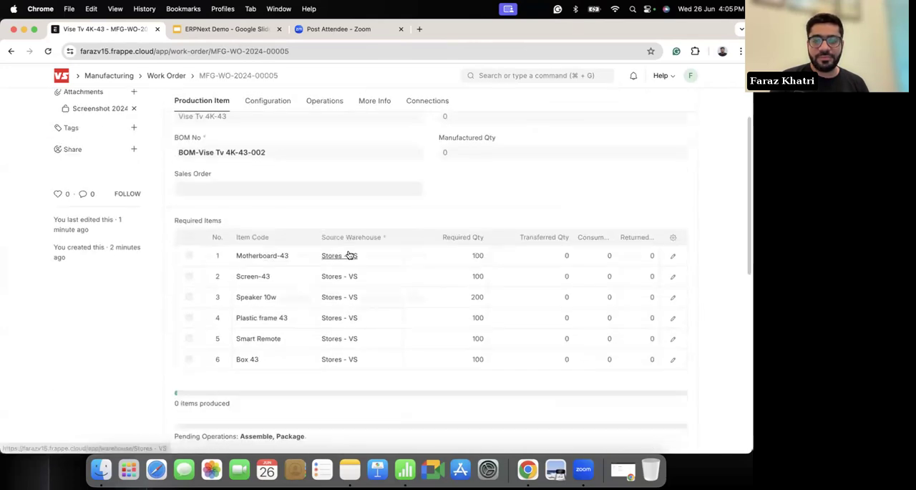
{"action": "scroll", "coordinate": [349, 255], "scroll_direction": "up", "scroll_amount": 5}
{"action": "left_click", "coordinate": [282, 135]}
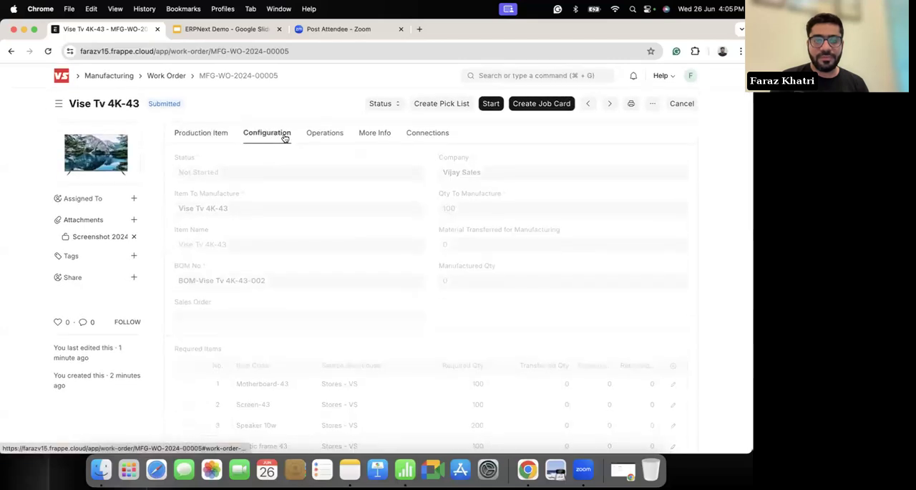
{"action": "left_click", "coordinate": [325, 135]}
{"action": "left_click", "coordinate": [375, 133]}
{"action": "left_click", "coordinate": [413, 136]}
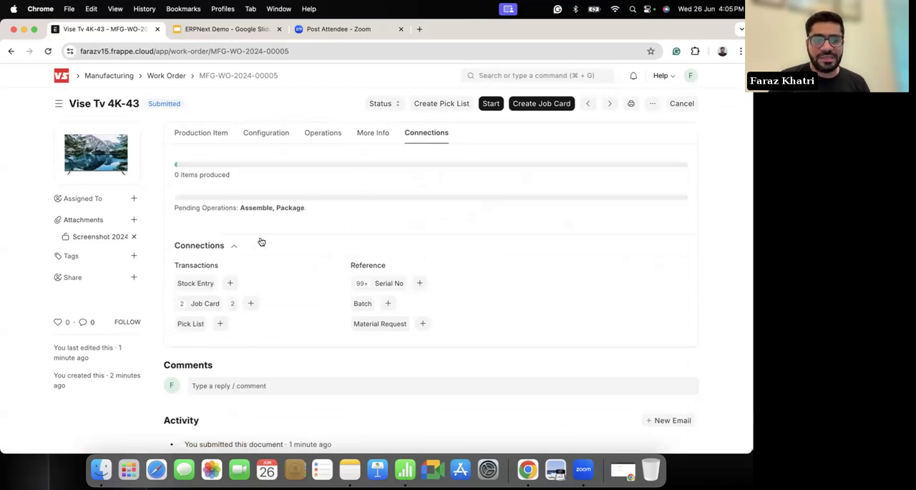
{"action": "scroll", "coordinate": [283, 247], "scroll_direction": "down", "scroll_amount": 2}
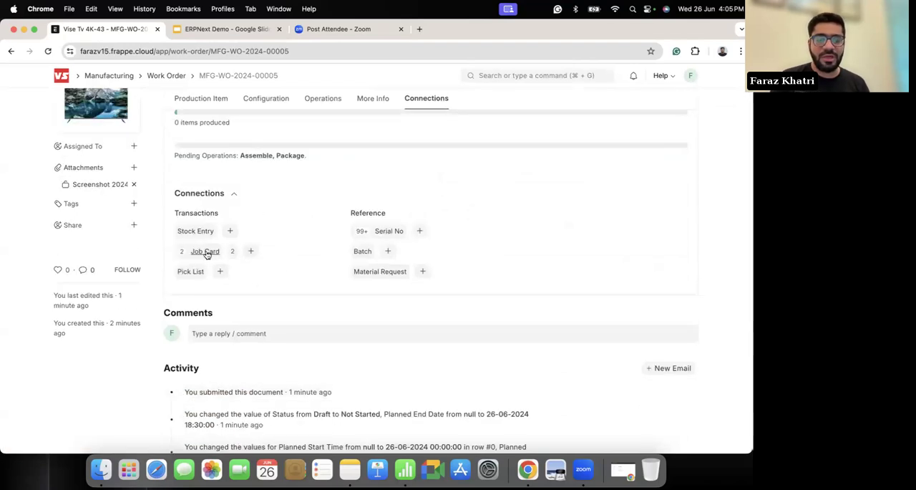
{"action": "left_click", "coordinate": [206, 252]}
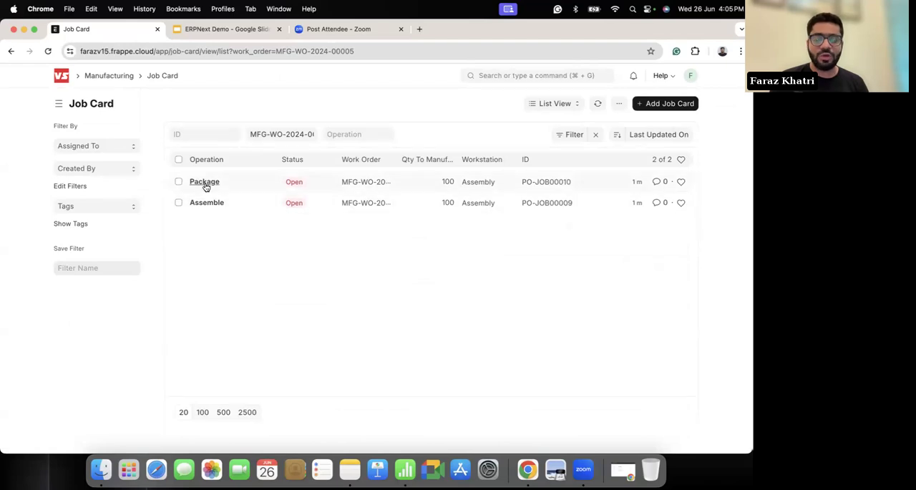
Step: Go back to the Work Order list, remove its filter, and open the first listed Vise Tv 4K-43 work order
{"action": "left_click", "coordinate": [114, 79]}
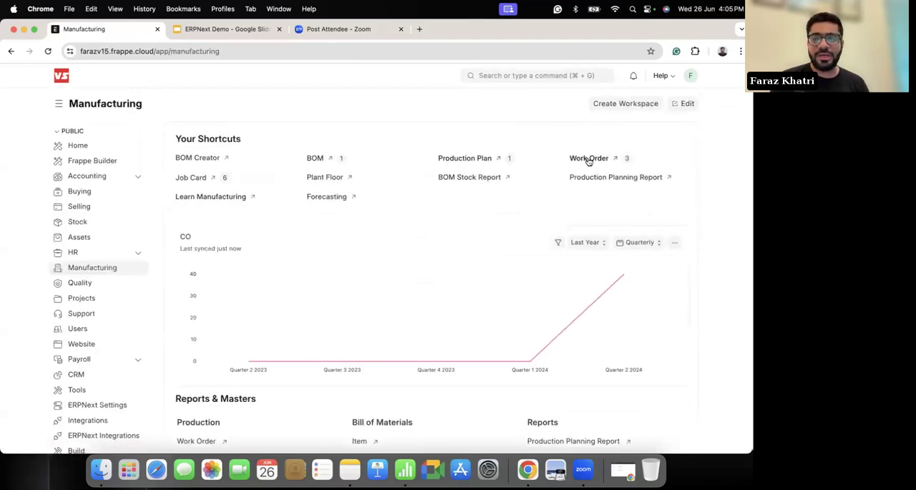
{"action": "left_click", "coordinate": [590, 157]}
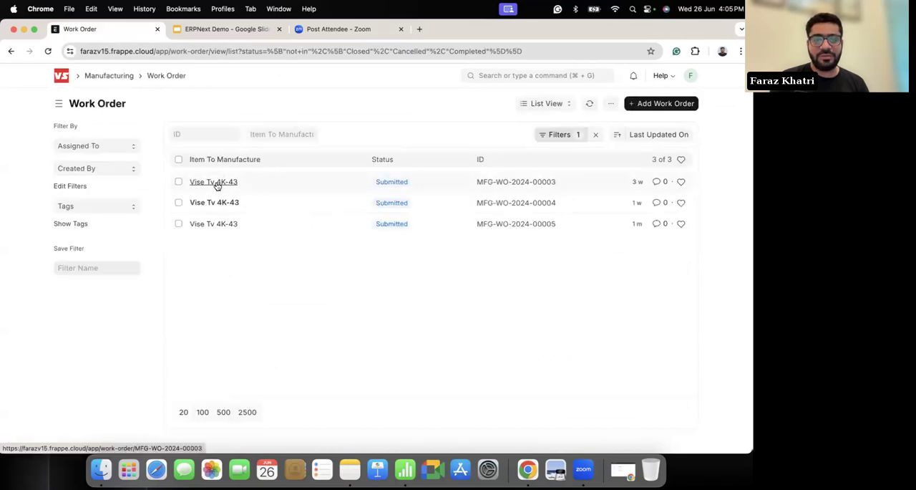
{"action": "left_click", "coordinate": [595, 135]}
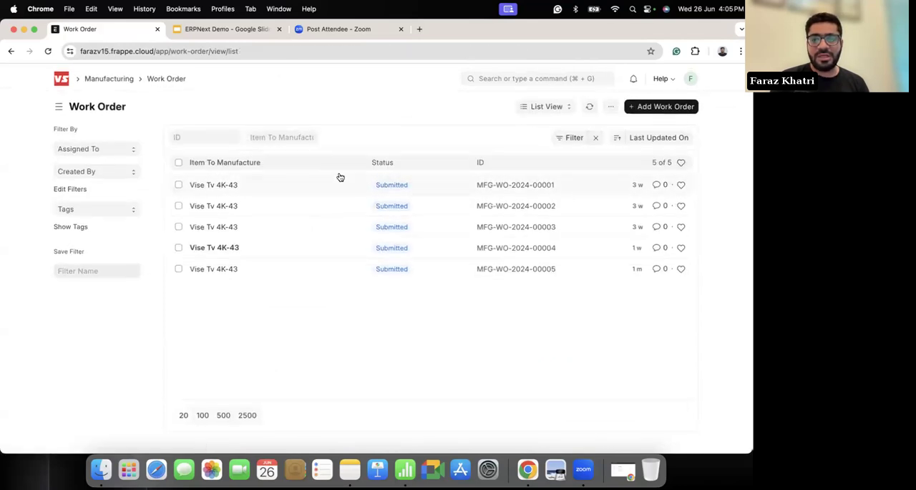
{"action": "left_click", "coordinate": [216, 184]}
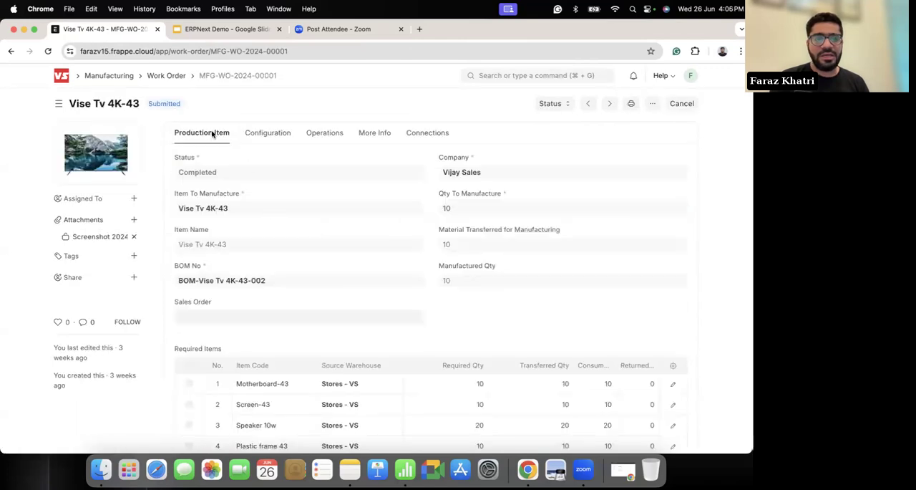
Step: Examine the first work order's status, required item quantities, and Assemble and Package operations
{"action": "scroll", "coordinate": [199, 187], "scroll_direction": "down", "scroll_amount": 3}
{"action": "scroll", "coordinate": [201, 180], "scroll_direction": "up", "scroll_amount": 3}
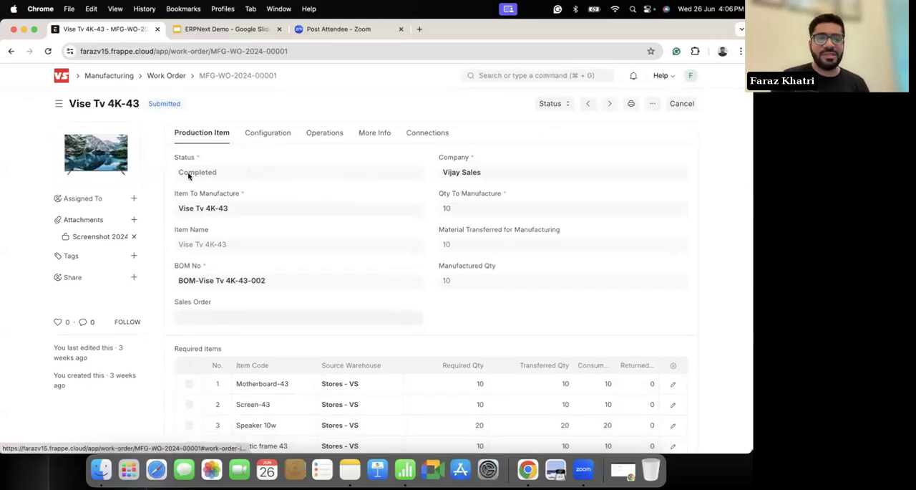
{"action": "scroll", "coordinate": [313, 168], "scroll_direction": "down", "scroll_amount": 1}
{"action": "scroll", "coordinate": [310, 167], "scroll_direction": "up", "scroll_amount": 2}
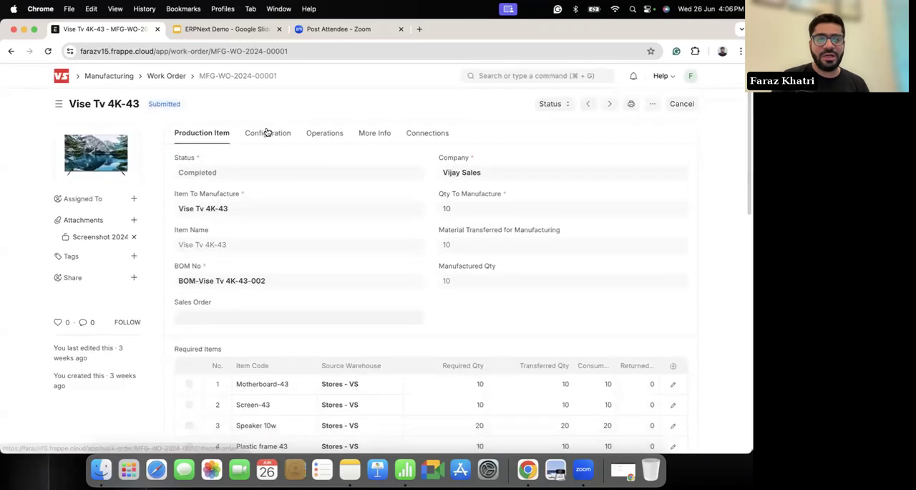
{"action": "left_click", "coordinate": [267, 133]}
{"action": "left_click", "coordinate": [303, 133]}
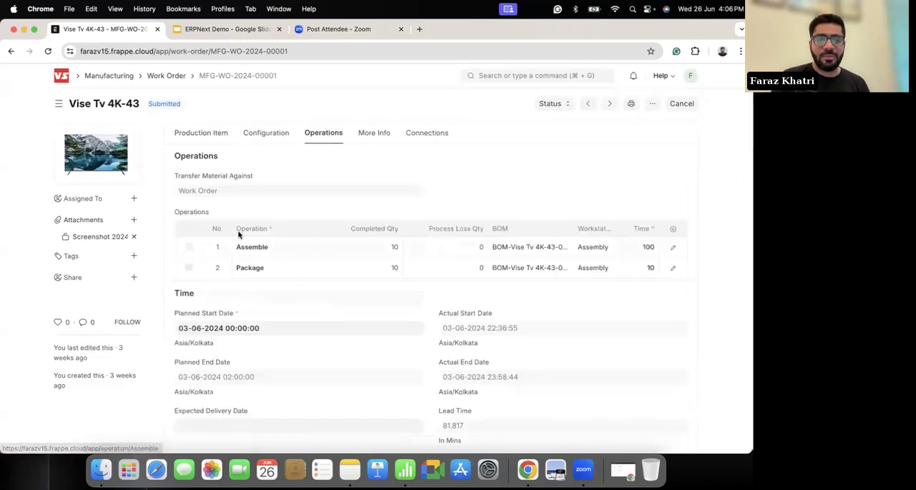
{"action": "scroll", "coordinate": [332, 319], "scroll_direction": "down", "scroll_amount": 1}
{"action": "scroll", "coordinate": [336, 286], "scroll_direction": "up", "scroll_amount": 2}
Step: Check the first work order's connections, list its linked stock entries, and open the Manufacture entry
{"action": "left_click", "coordinate": [375, 133]}
{"action": "left_click", "coordinate": [426, 134]}
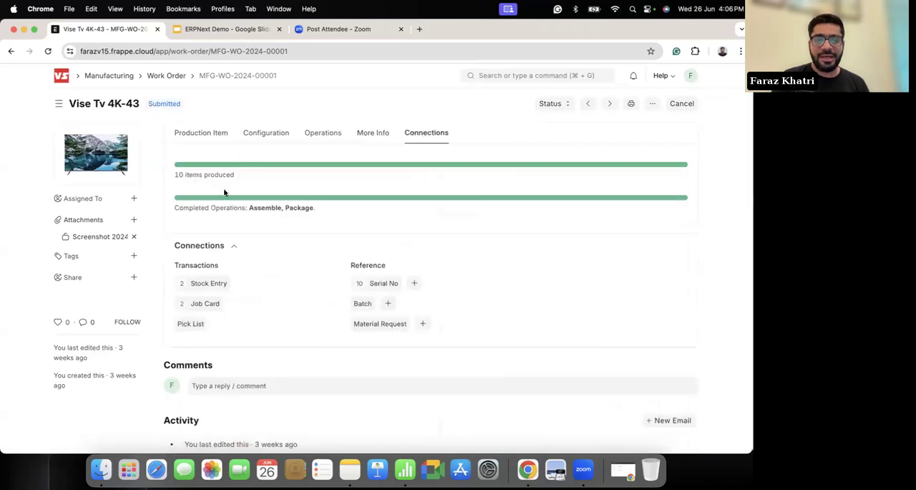
{"action": "left_click", "coordinate": [204, 284]}
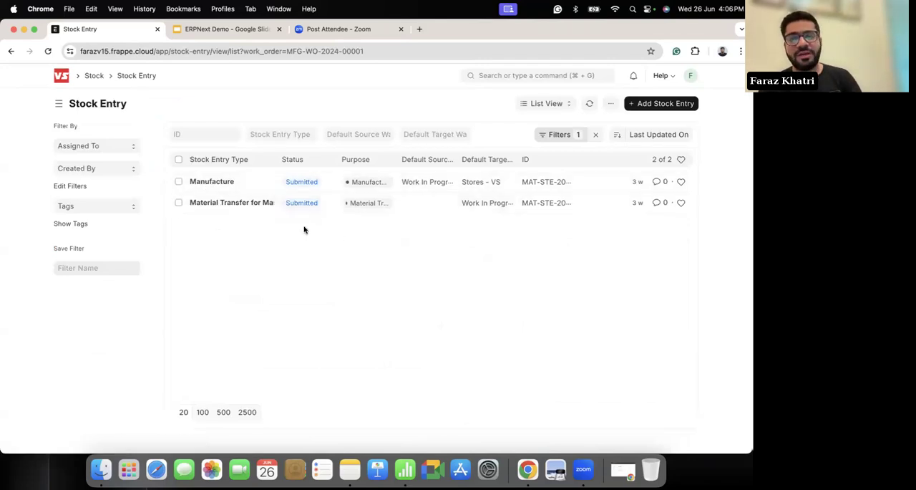
{"action": "left_click", "coordinate": [212, 182]}
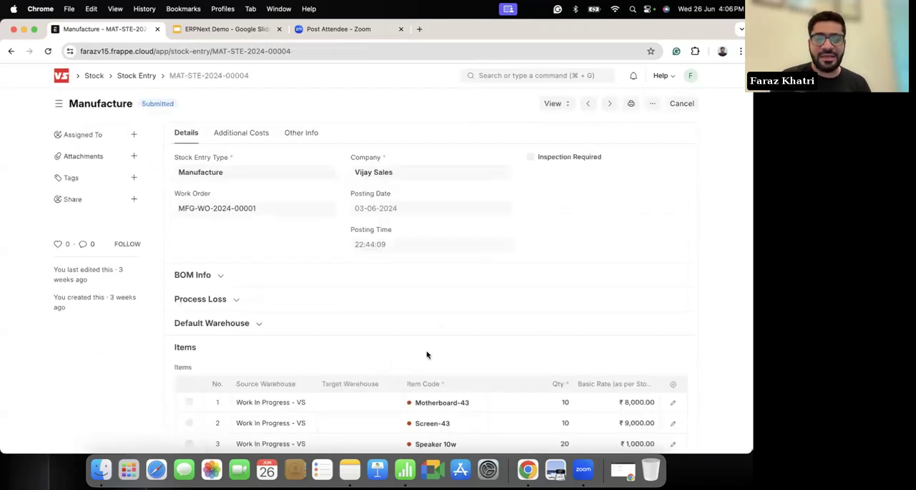
Step: Review the Manufacture stock entry's details and its item rows with source and target warehouses, quantities and rates
{"action": "scroll", "coordinate": [427, 352], "scroll_direction": "down", "scroll_amount": 5}
{"action": "scroll", "coordinate": [479, 323], "scroll_direction": "up", "scroll_amount": 2}
{"action": "scroll", "coordinate": [478, 322], "scroll_direction": "down", "scroll_amount": 3}
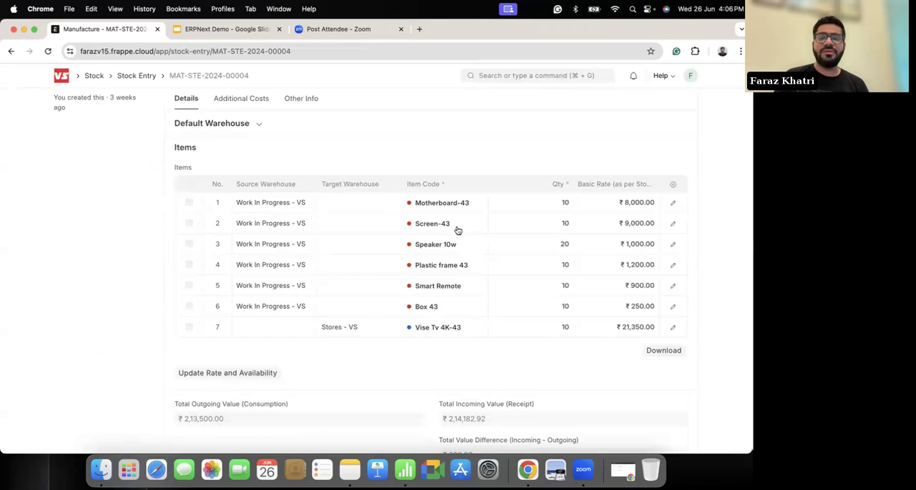
{"action": "scroll", "coordinate": [454, 227], "scroll_direction": "up", "scroll_amount": 5}
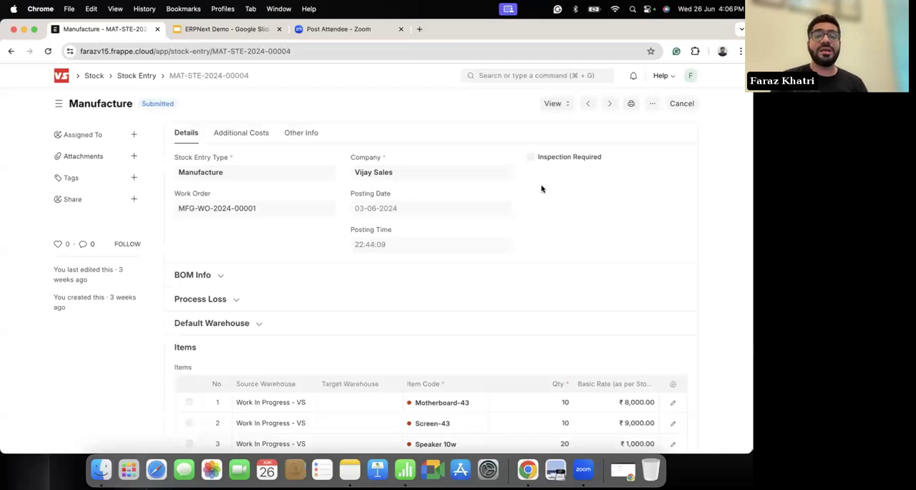
{"action": "scroll", "coordinate": [344, 217], "scroll_direction": "down", "scroll_amount": 2}
{"action": "scroll", "coordinate": [468, 274], "scroll_direction": "up", "scroll_amount": 2}
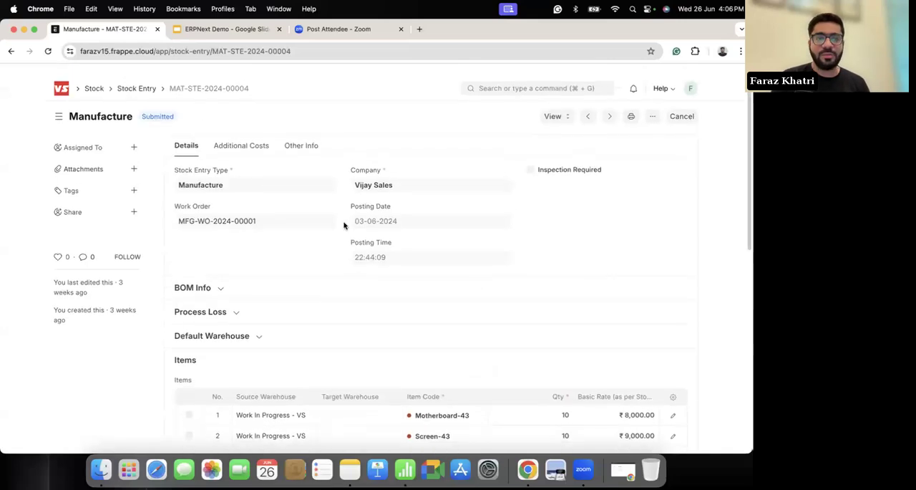
Step: Check the stock entry's additional costs and other info, and go back to the work order's connections
{"action": "left_click", "coordinate": [242, 137]}
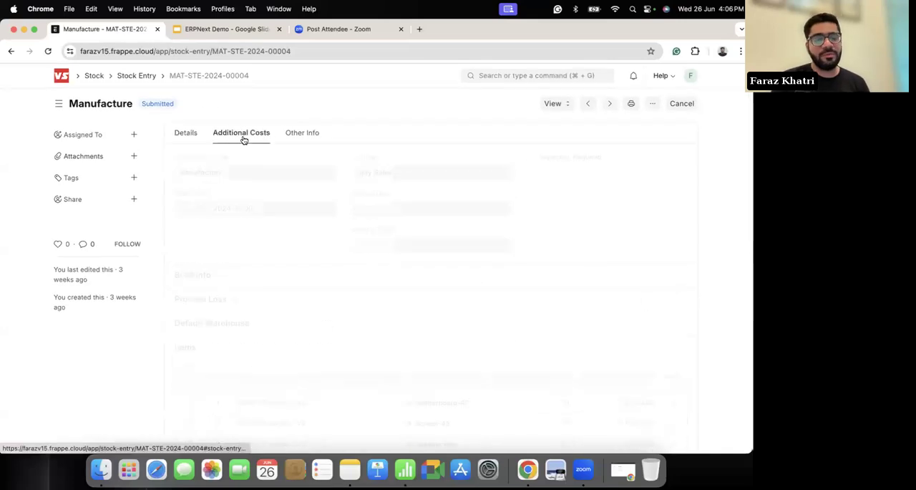
{"action": "left_click", "coordinate": [310, 138]}
{"action": "left_click", "coordinate": [177, 133]}
{"action": "scroll", "coordinate": [19, 250], "scroll_direction": "left", "scroll_amount": 5}
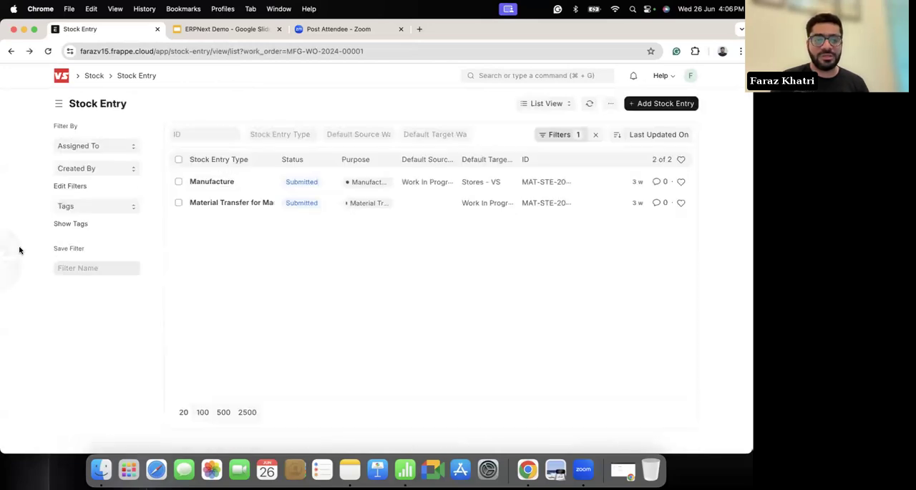
{"action": "scroll", "coordinate": [41, 252], "scroll_direction": "left", "scroll_amount": 5}
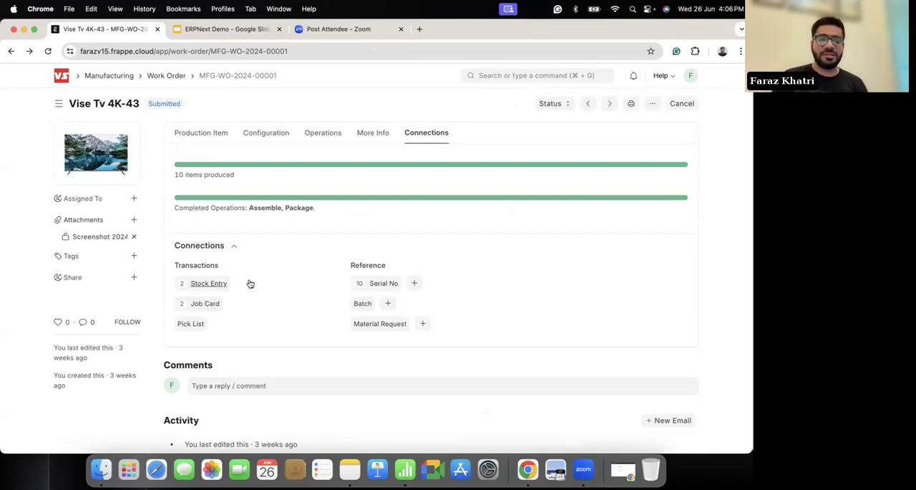
Step: Reopen the work order's Manufacture stock entry and examine its Stock Ledger, including quantities, valuation rates and value changes
{"action": "left_click", "coordinate": [201, 284]}
{"action": "left_click", "coordinate": [209, 183]}
{"action": "scroll", "coordinate": [386, 247], "scroll_direction": "down", "scroll_amount": 3}
{"action": "scroll", "coordinate": [374, 253], "scroll_direction": "up", "scroll_amount": 3}
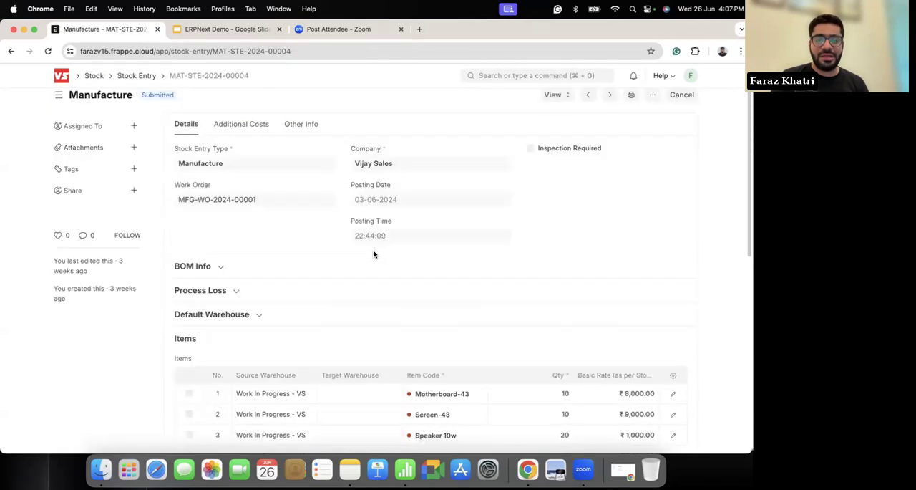
{"action": "left_click", "coordinate": [560, 104]}
{"action": "left_click", "coordinate": [570, 122]}
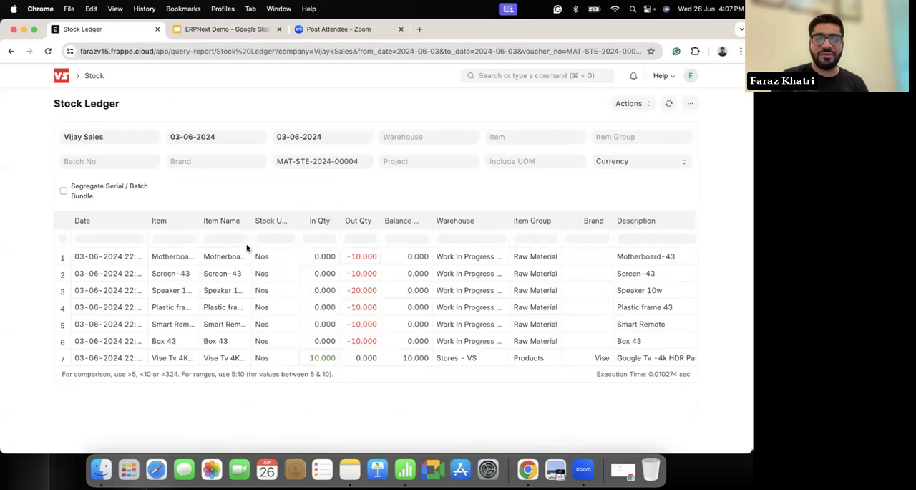
{"action": "scroll", "coordinate": [572, 349], "scroll_direction": "right", "scroll_amount": 10}
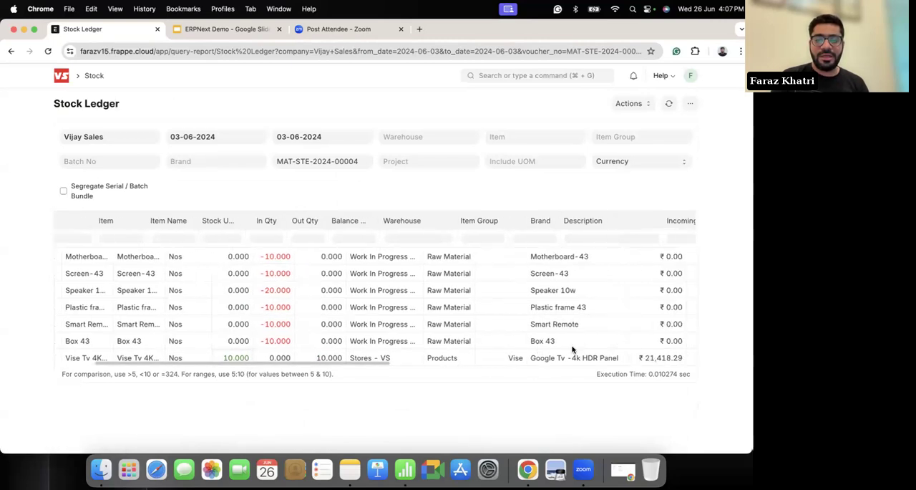
{"action": "scroll", "coordinate": [573, 349], "scroll_direction": "right", "scroll_amount": 10}
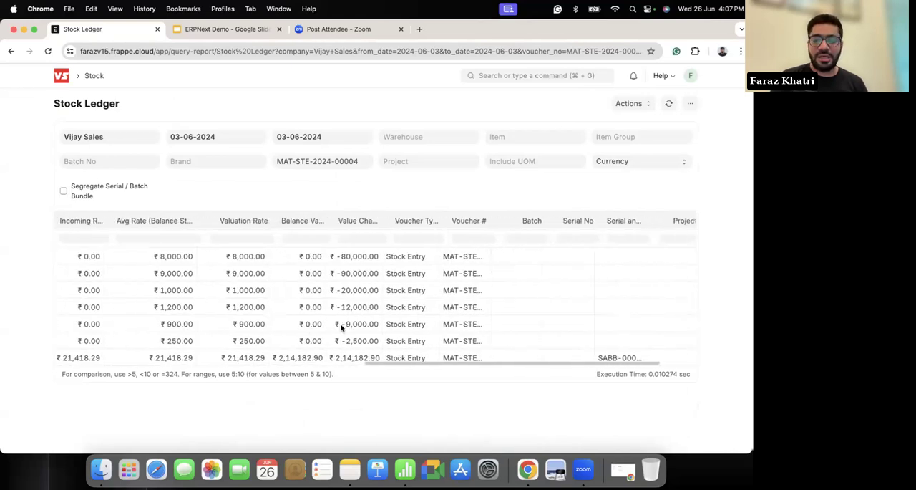
Step: Return to the work order and list the serial numbers linked to it
{"action": "scroll", "coordinate": [29, 286], "scroll_direction": "left", "scroll_amount": 5}
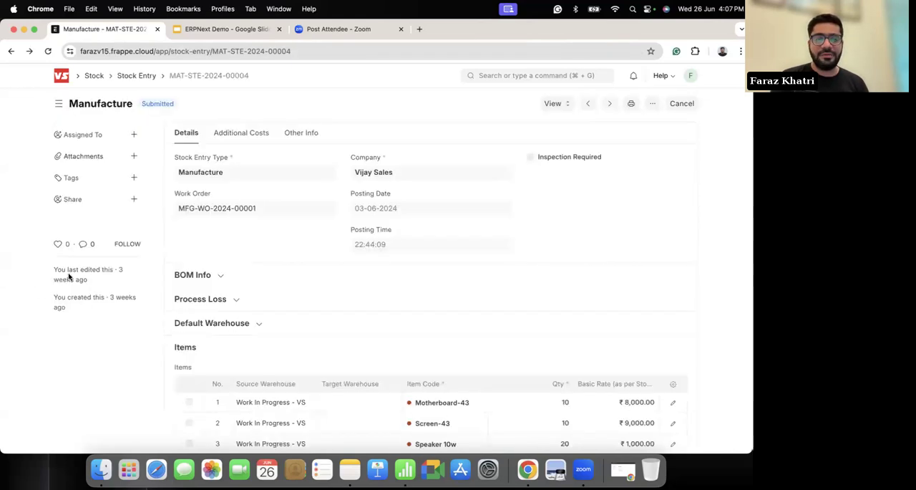
{"action": "scroll", "coordinate": [70, 277], "scroll_direction": "left", "scroll_amount": 5}
{"action": "scroll", "coordinate": [176, 280], "scroll_direction": "left", "scroll_amount": 5}
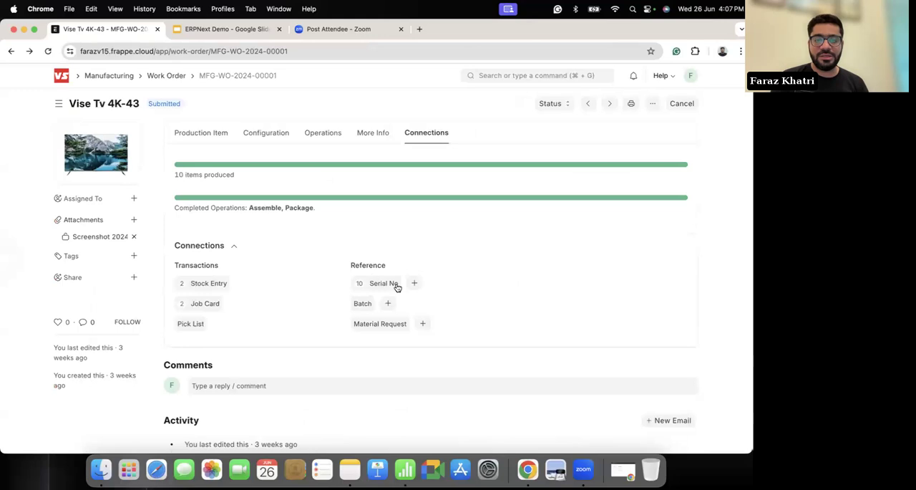
{"action": "left_click", "coordinate": [384, 283]}
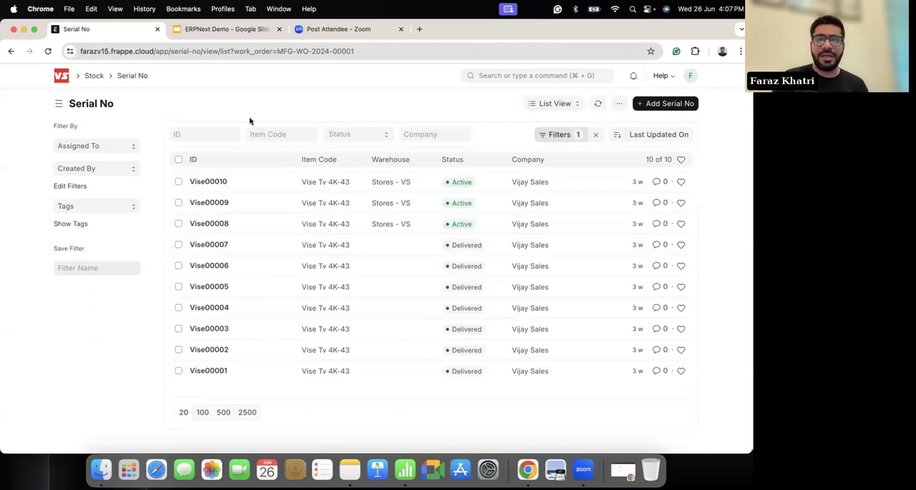
Step: Go back to the home workspace and open Financial Reports under Accounting
{"action": "left_click", "coordinate": [64, 79]}
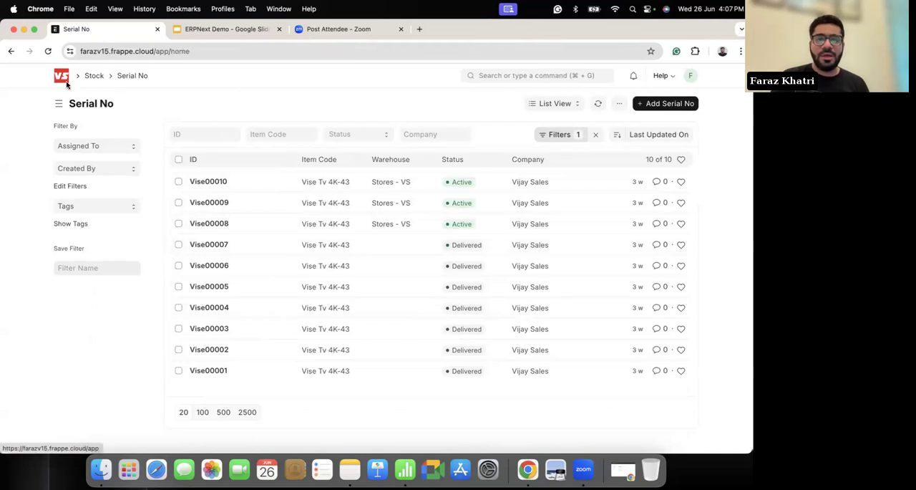
{"action": "left_click", "coordinate": [552, 75]}
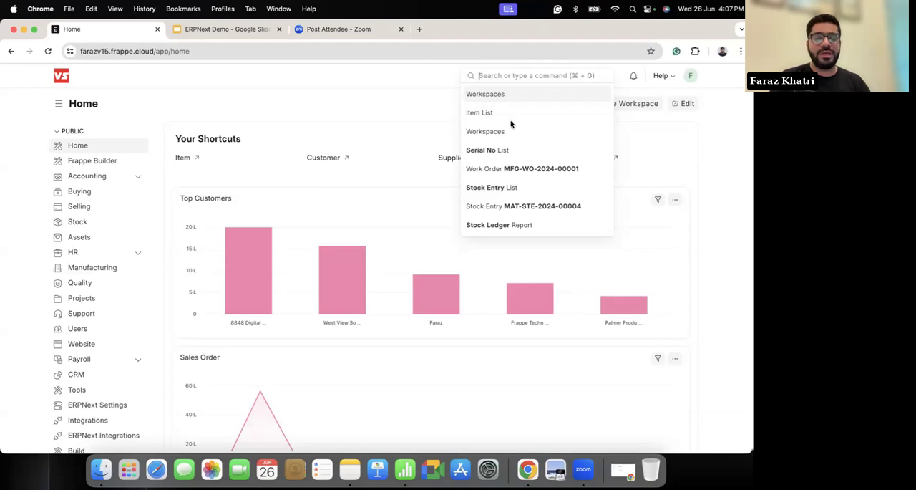
{"action": "left_click", "coordinate": [95, 181]}
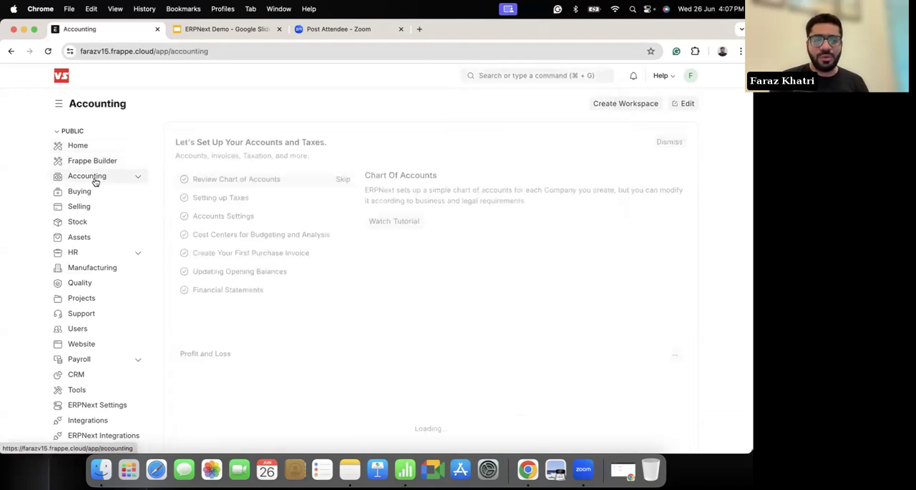
{"action": "left_click", "coordinate": [133, 177]}
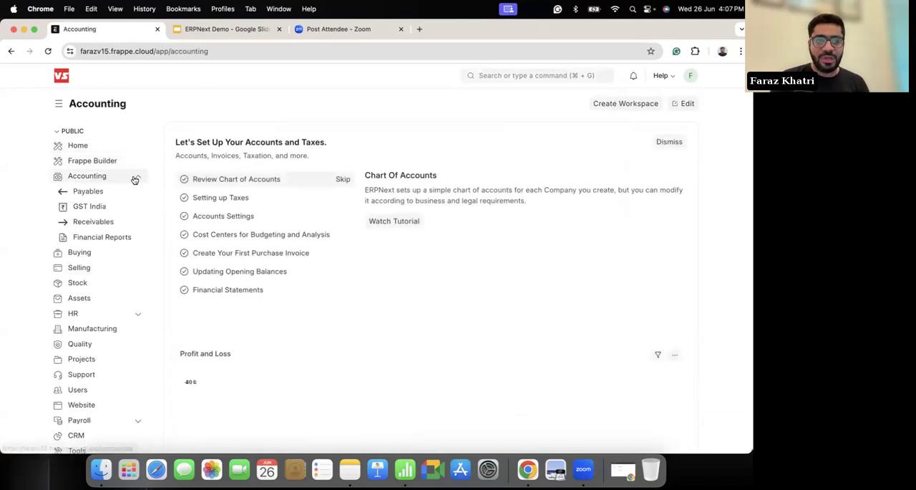
{"action": "left_click", "coordinate": [77, 241]}
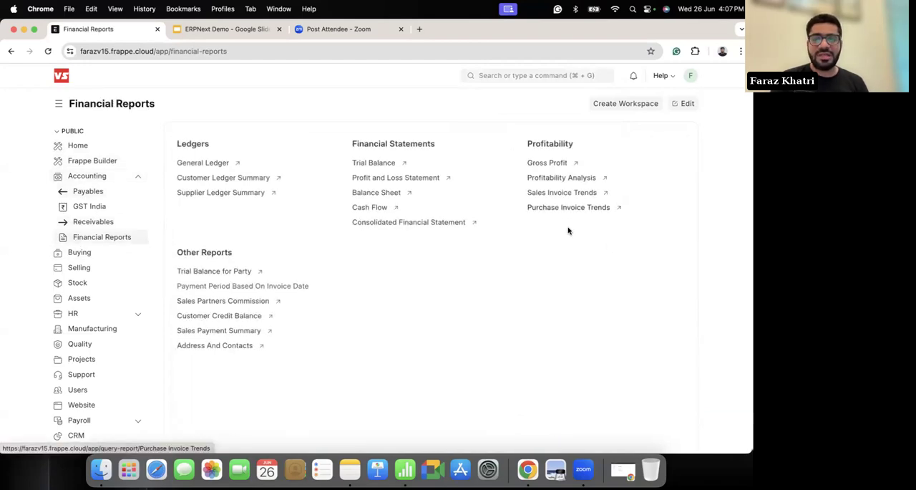
Step: Open the Gross Profit report, group it by Brand, and widen the Avg. Selling Rate and Gross Profit Percent columns
{"action": "left_click", "coordinate": [552, 164]}
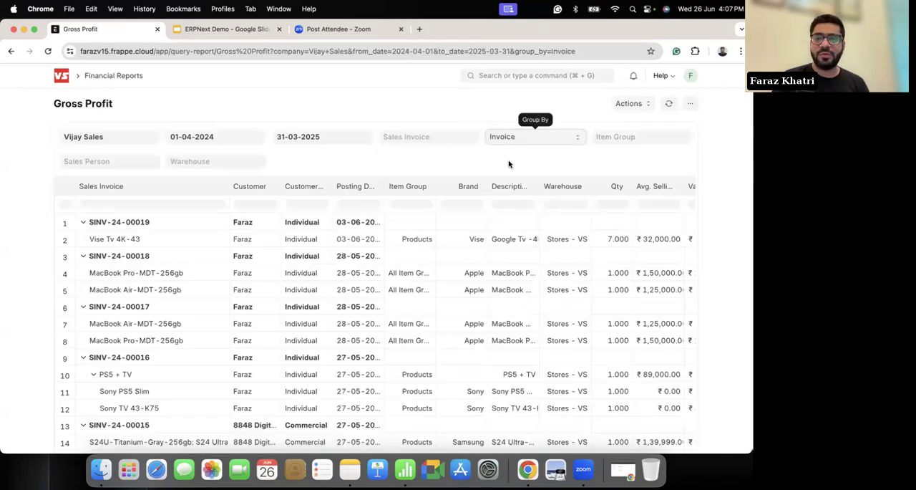
{"action": "left_click", "coordinate": [506, 136]}
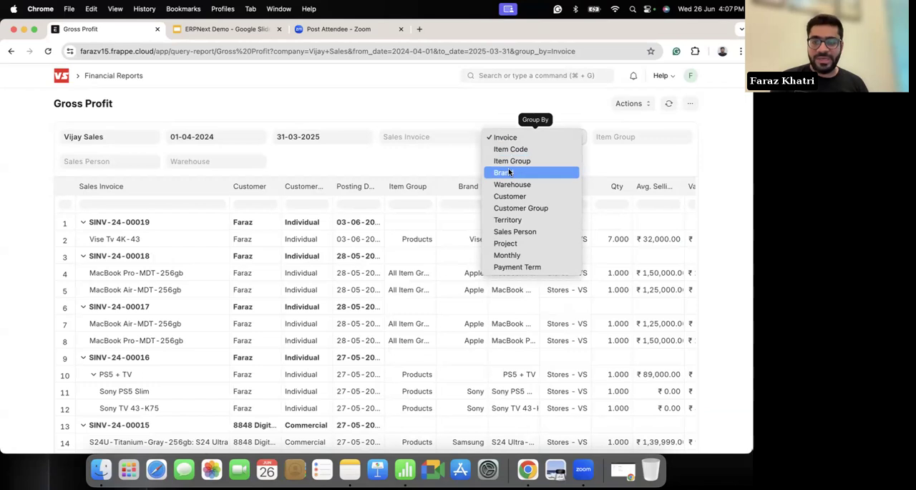
{"action": "left_click", "coordinate": [508, 172]}
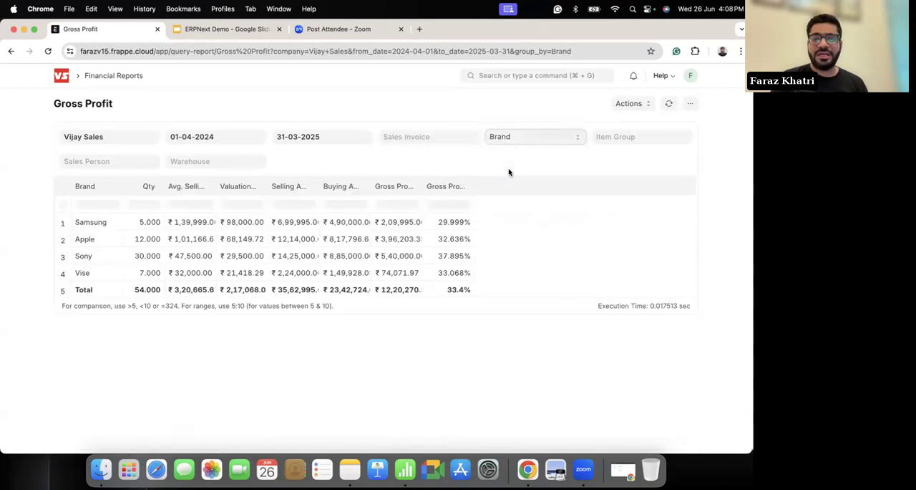
{"action": "left_click_drag", "start_coordinate": [215, 185], "coordinate": [267, 187]}
{"action": "left_click_drag", "start_coordinate": [524, 185], "coordinate": [591, 189]}
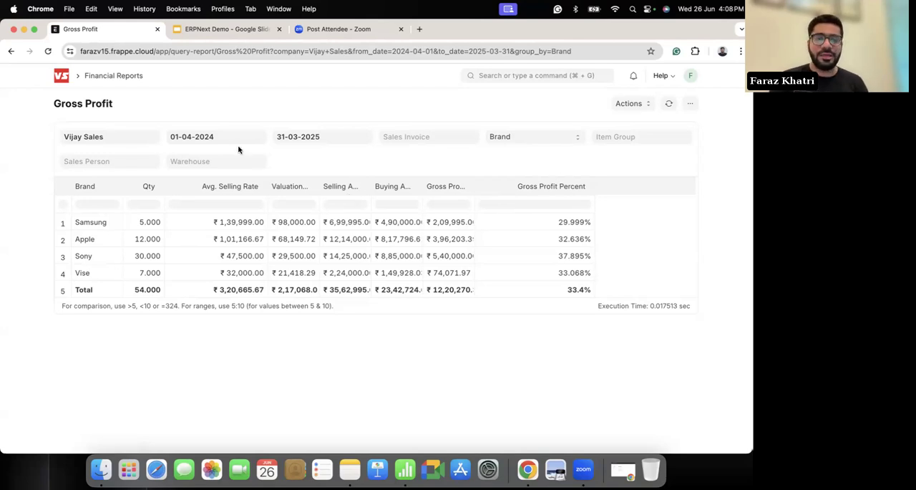
Step: View the GST India workspace under Accounting, and search for and open the Sales Invoice list
{"action": "left_click", "coordinate": [93, 71]}
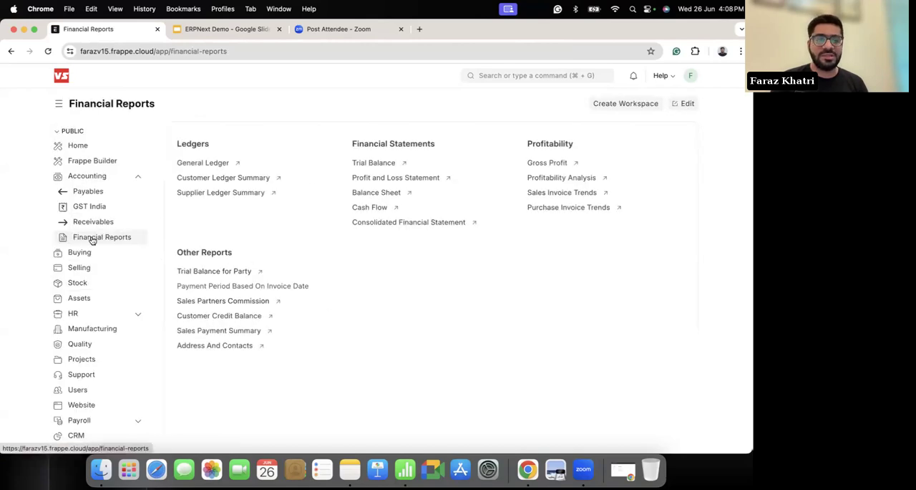
{"action": "left_click", "coordinate": [81, 210]}
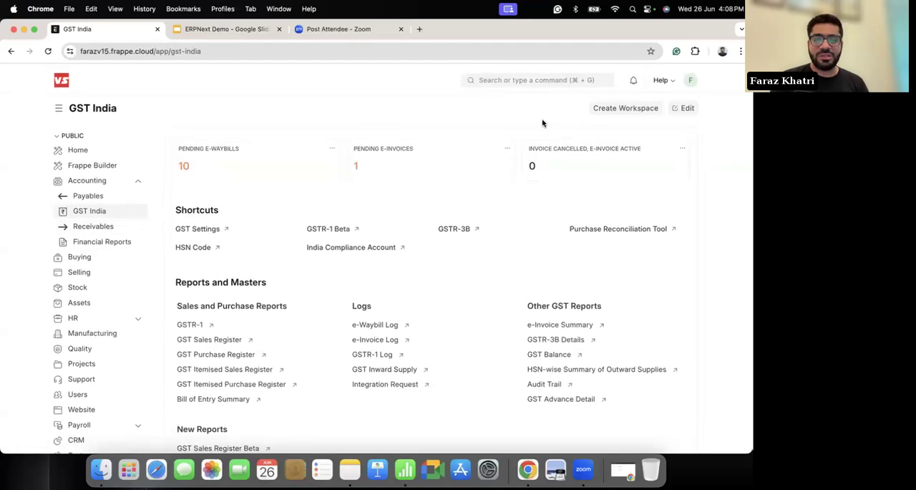
{"action": "left_click", "coordinate": [534, 76]}
{"action": "type", "text": "sa;es"}
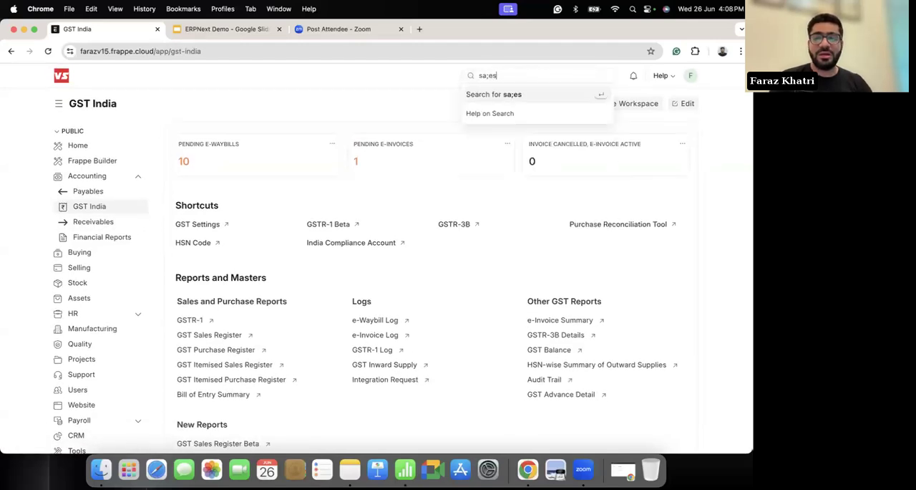
{"action": "key", "text": "BackSpace"}
{"action": "key", "text": "BackSpace"}
{"action": "type", "text": "ales in"}
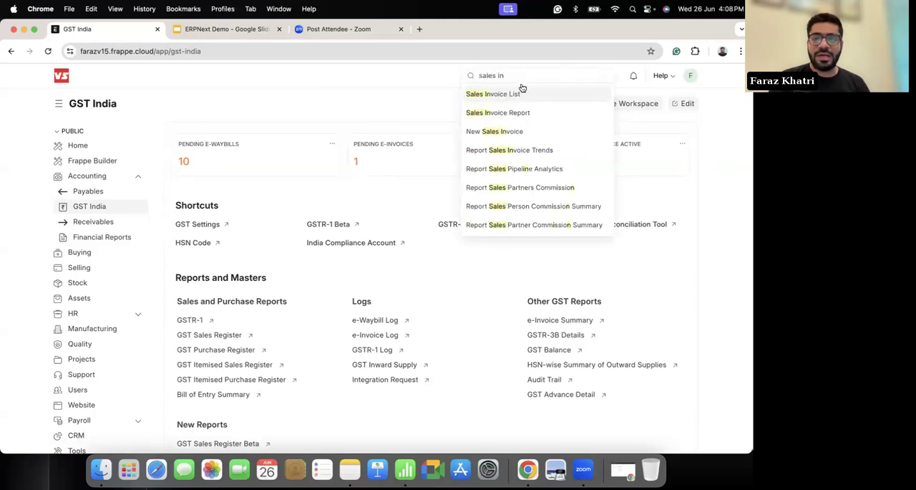
{"action": "left_click", "coordinate": [501, 96]}
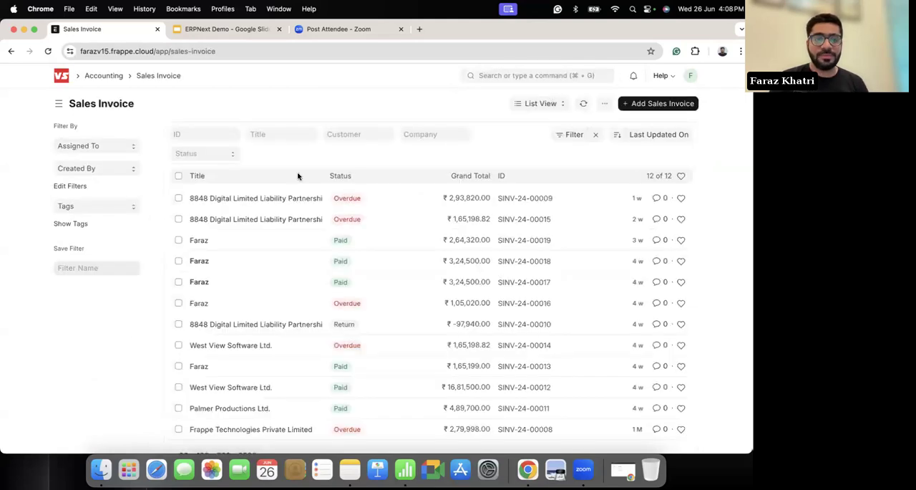
Step: Open the second listed 8848 Digital sales invoice and check its IRN
{"action": "left_click", "coordinate": [256, 219]}
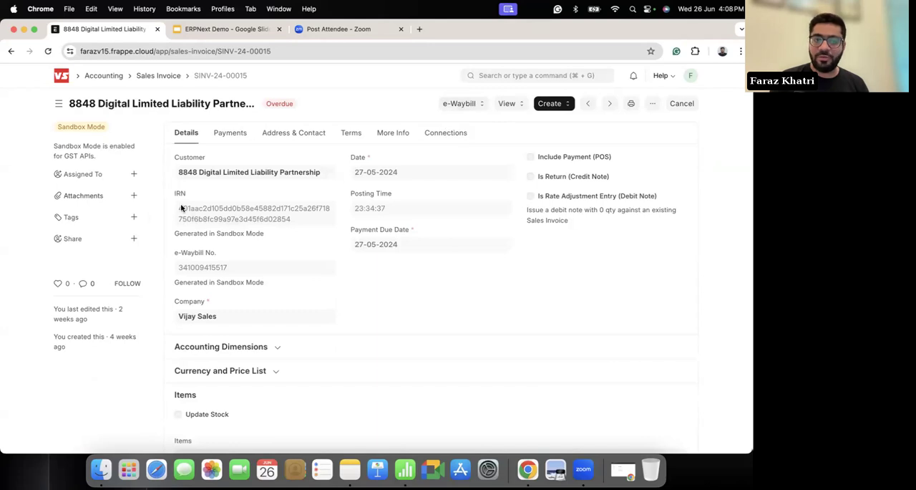
{"action": "left_click_drag", "start_coordinate": [178, 207], "coordinate": [275, 227]}
{"action": "left_click", "coordinate": [358, 288]}
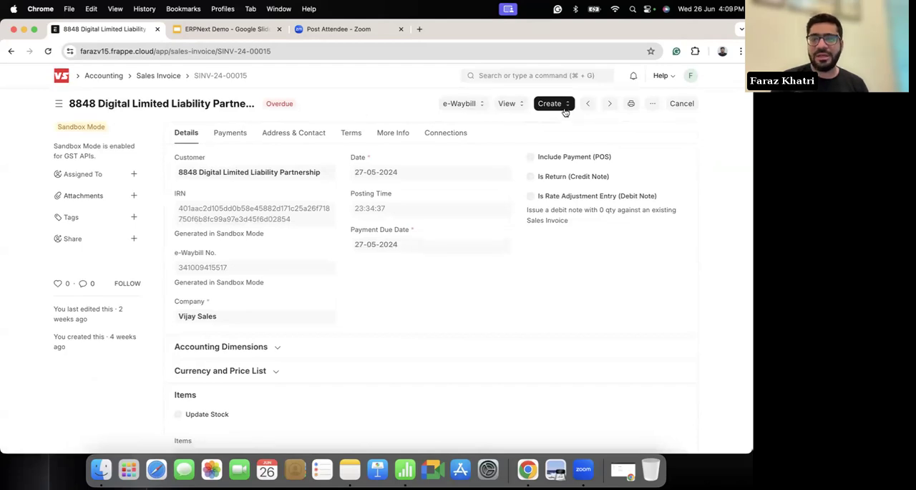
Step: Open the invoice's print preview and set the print format to e-Invoice
{"action": "left_click", "coordinate": [631, 103]}
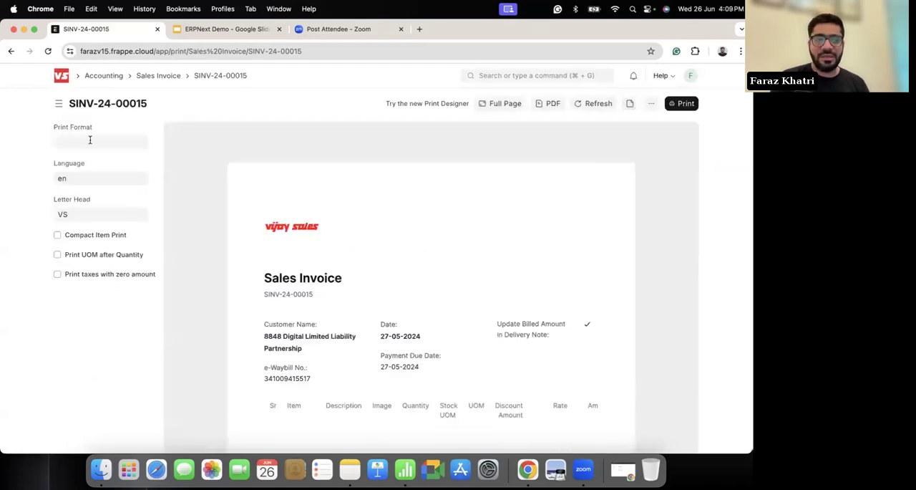
{"action": "left_click", "coordinate": [57, 141]}
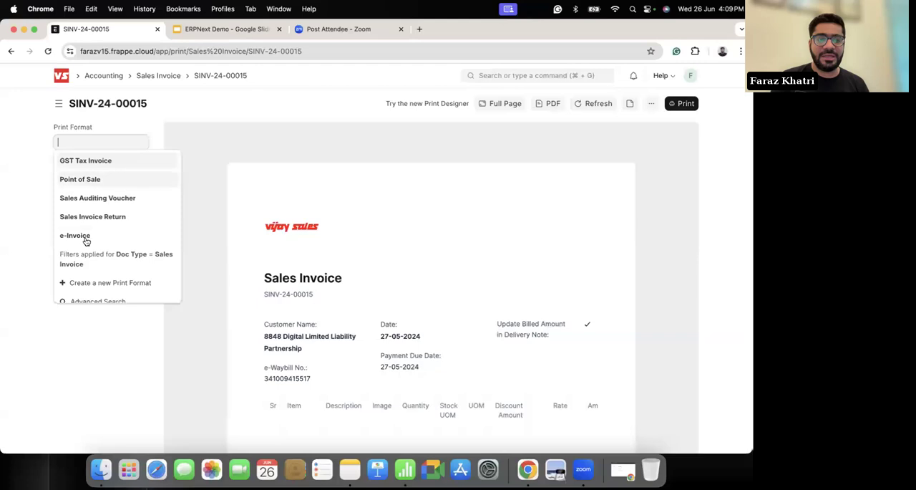
{"action": "left_click", "coordinate": [85, 238]}
{"action": "scroll", "coordinate": [424, 286], "scroll_direction": "down", "scroll_amount": 5}
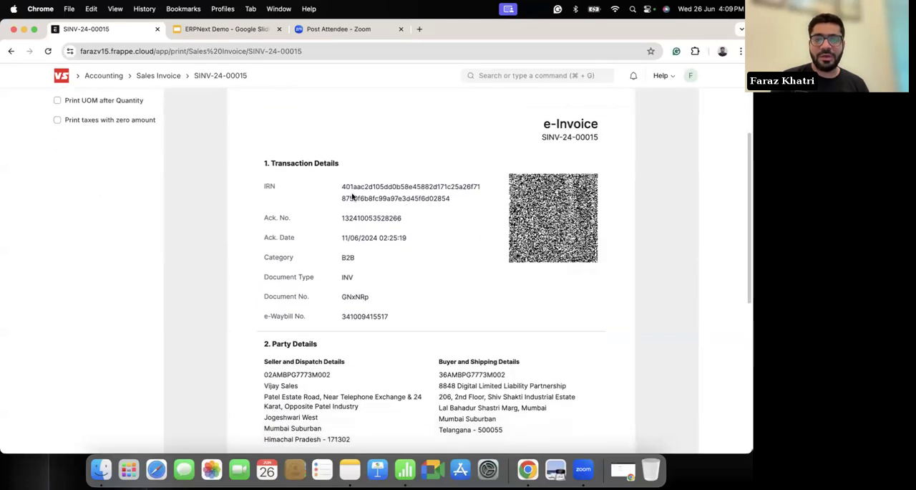
Step: Examine the e-Invoice printout's IRN, QR code, item details and tax values
{"action": "left_click_drag", "start_coordinate": [344, 187], "coordinate": [451, 216]}
{"action": "left_click", "coordinate": [483, 257]}
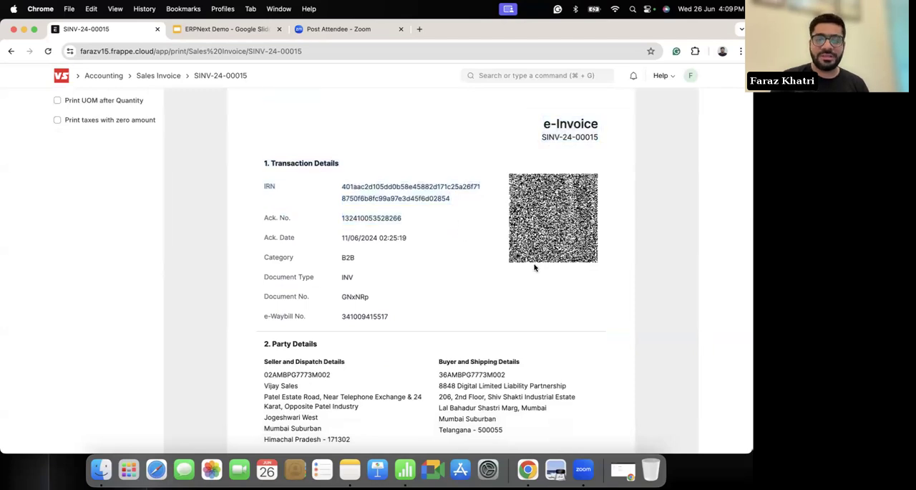
{"action": "scroll", "coordinate": [534, 267], "scroll_direction": "down", "scroll_amount": 8}
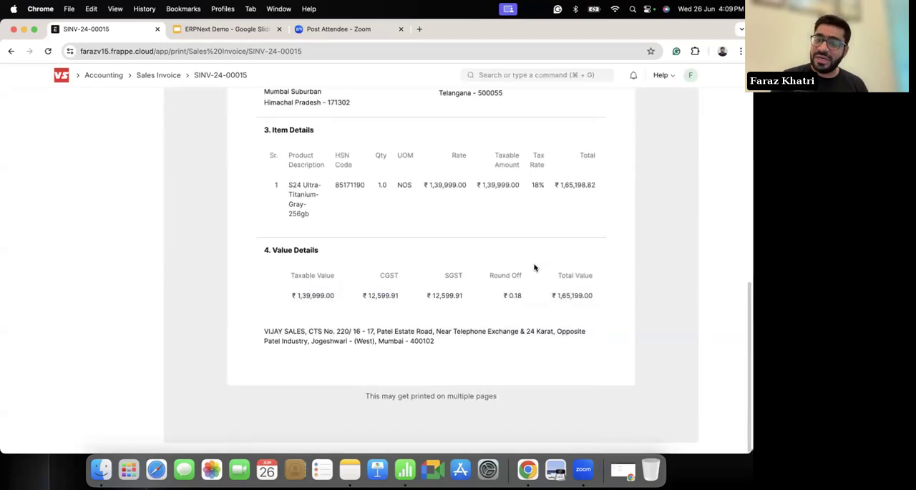
{"action": "scroll", "coordinate": [534, 267], "scroll_direction": "up", "scroll_amount": 10}
{"action": "scroll", "coordinate": [270, 236], "scroll_direction": "down", "scroll_amount": 1}
{"action": "scroll", "coordinate": [412, 272], "scroll_direction": "down", "scroll_amount": 3}
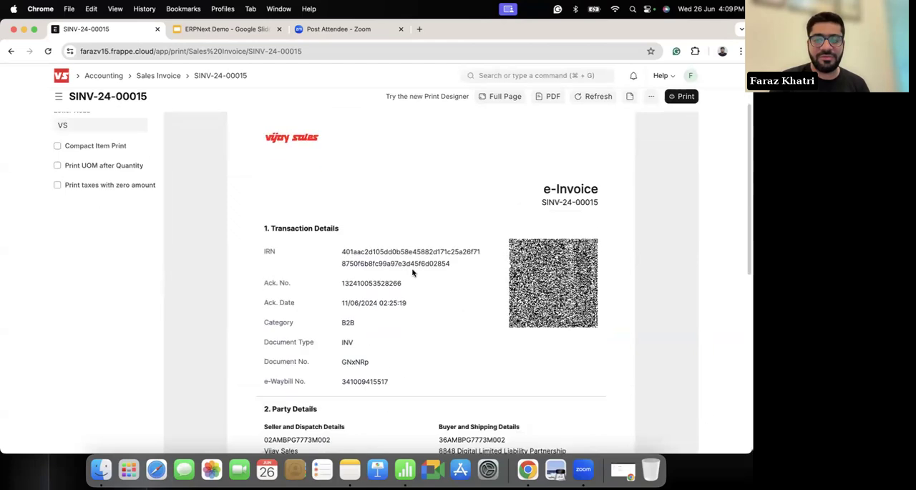
Step: Leave the e-Invoice preview for the home workspace, and search for and open the Address list
{"action": "scroll", "coordinate": [412, 272], "scroll_direction": "down", "scroll_amount": 1}
{"action": "left_click", "coordinate": [60, 76]}
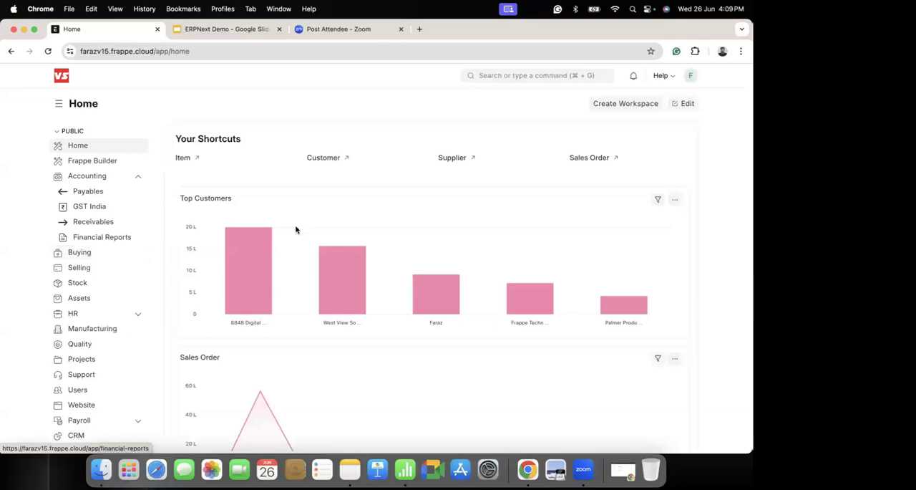
{"action": "mouse_move", "coordinate": [302, 277]}
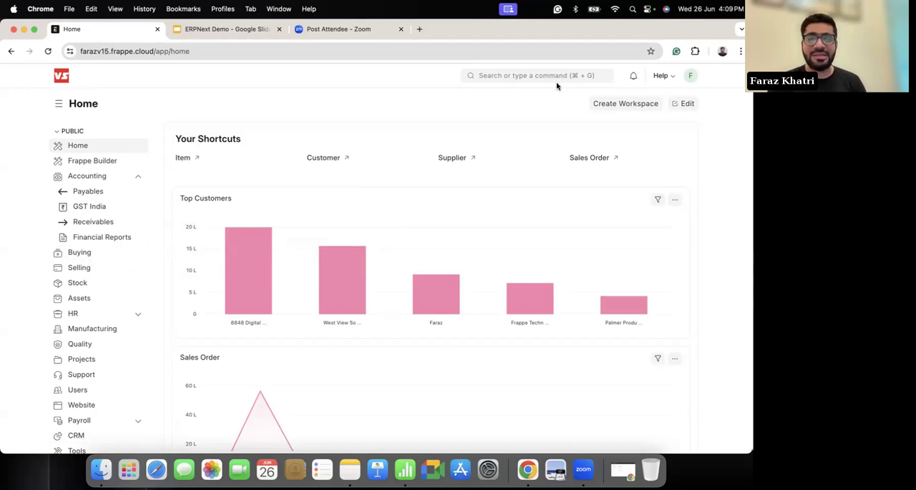
{"action": "left_click", "coordinate": [538, 79]}
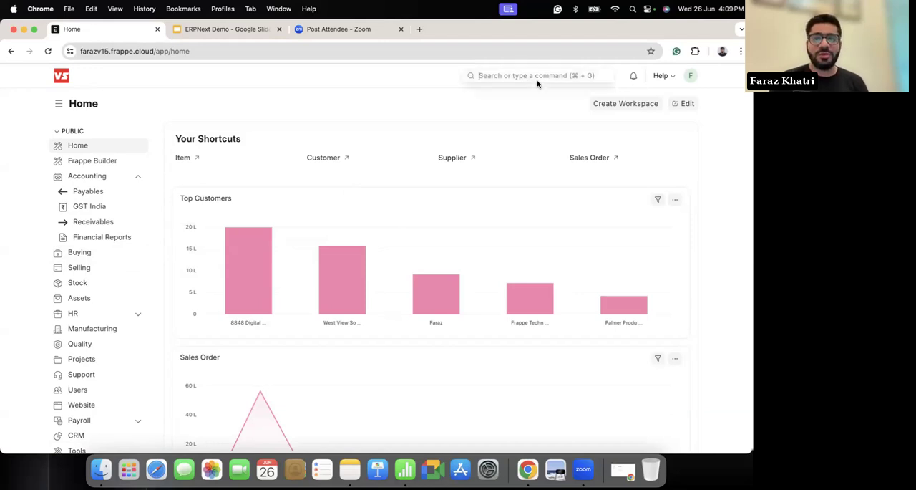
{"action": "type", "text": "address"}
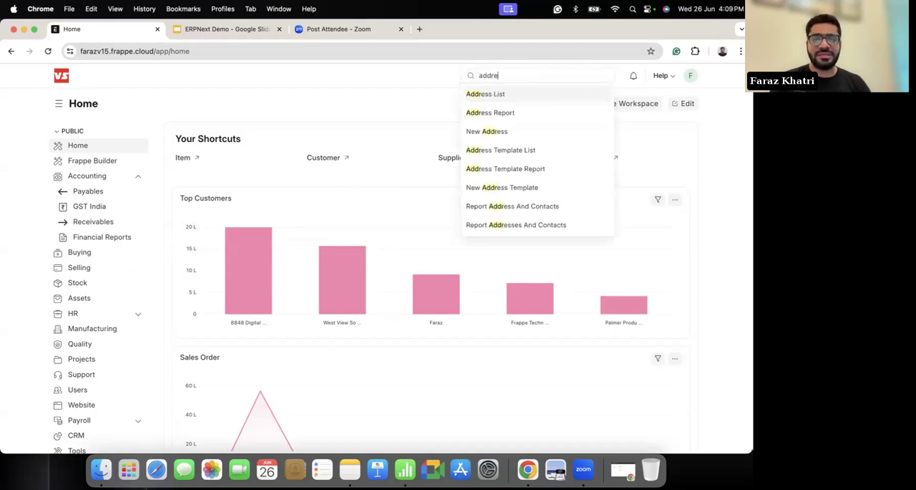
{"action": "left_click", "coordinate": [493, 96]}
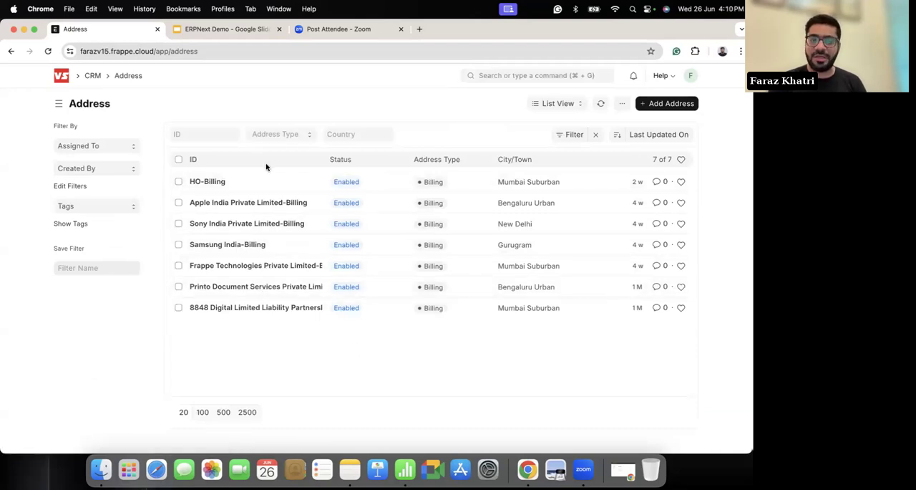
Step: Open the HO-Billing address, check its tax details and company link, and return to the Address list
{"action": "left_click", "coordinate": [214, 181]}
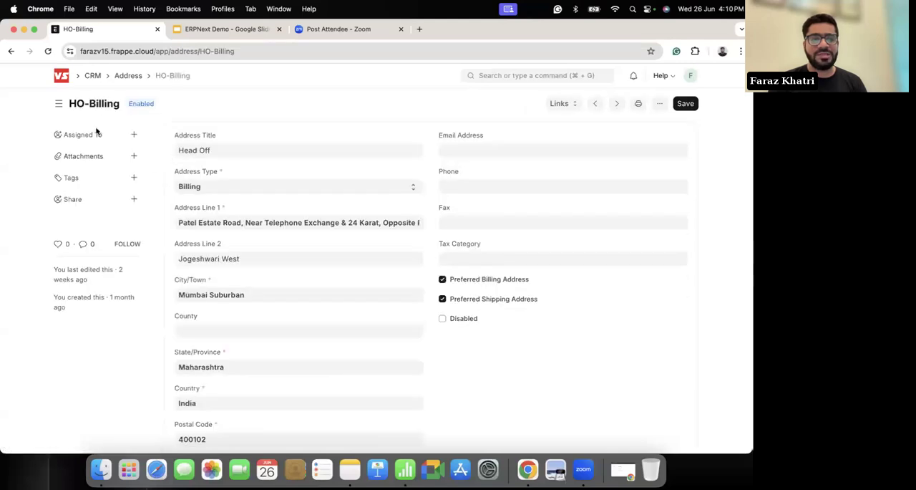
{"action": "scroll", "coordinate": [293, 286], "scroll_direction": "down", "scroll_amount": 2}
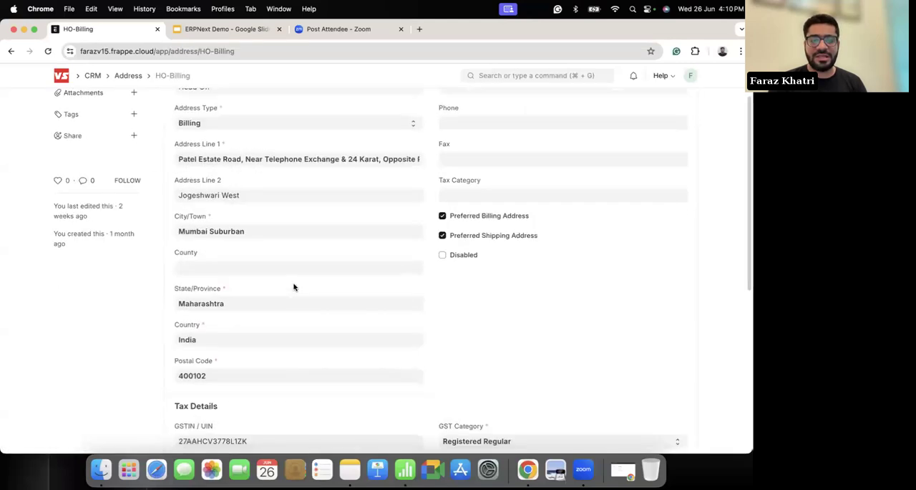
{"action": "scroll", "coordinate": [293, 286], "scroll_direction": "down", "scroll_amount": 3}
{"action": "scroll", "coordinate": [226, 375], "scroll_direction": "down", "scroll_amount": 4}
{"action": "scroll", "coordinate": [226, 375], "scroll_direction": "up", "scroll_amount": 10}
{"action": "scroll", "coordinate": [226, 376], "scroll_direction": "down", "scroll_amount": 10}
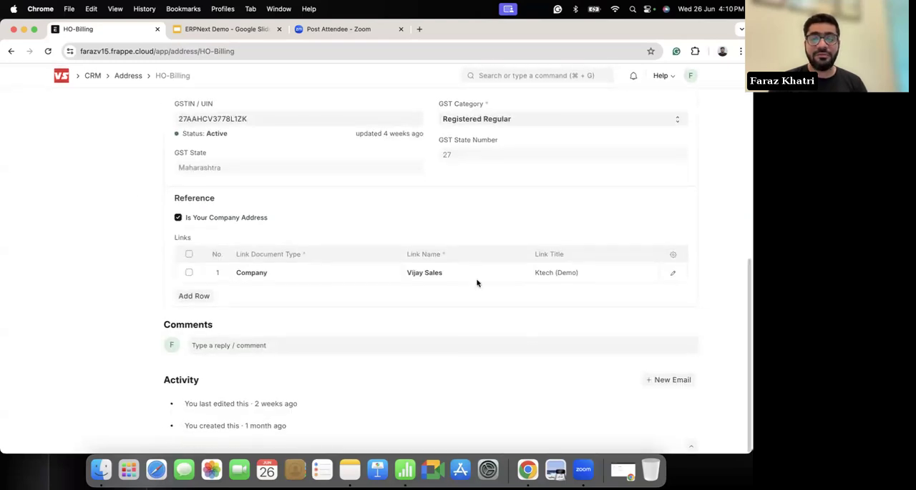
{"action": "scroll", "coordinate": [310, 288], "scroll_direction": "up", "scroll_amount": 10}
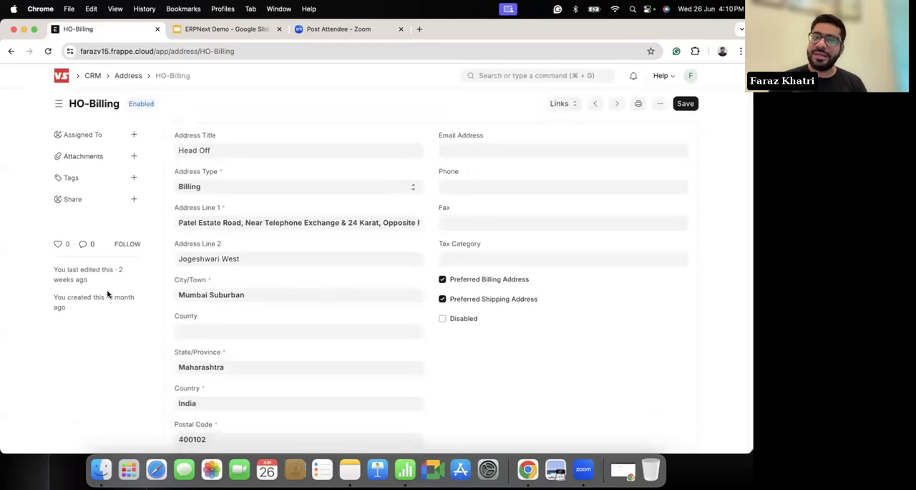
{"action": "scroll", "coordinate": [108, 292], "scroll_direction": "left", "scroll_amount": 5}
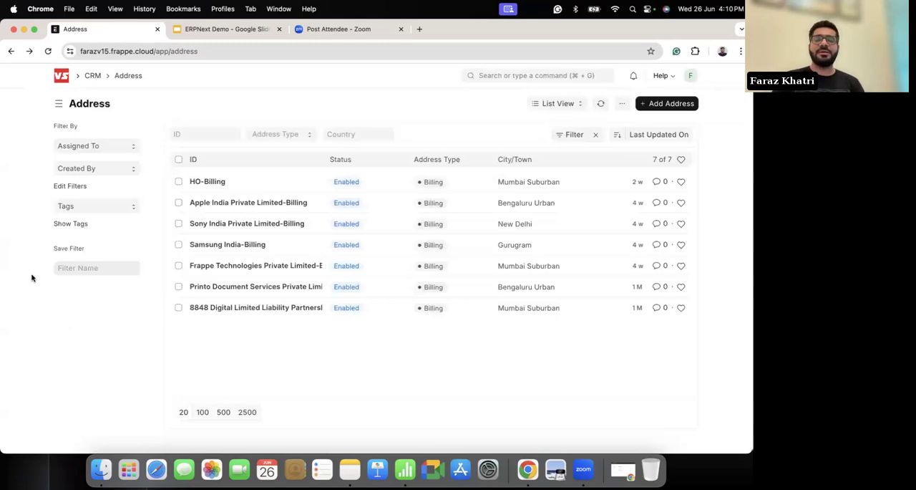
Step: Search for the Stock Balance report from the home workspace and generate it for Vijay Sales
{"action": "left_click", "coordinate": [66, 86]}
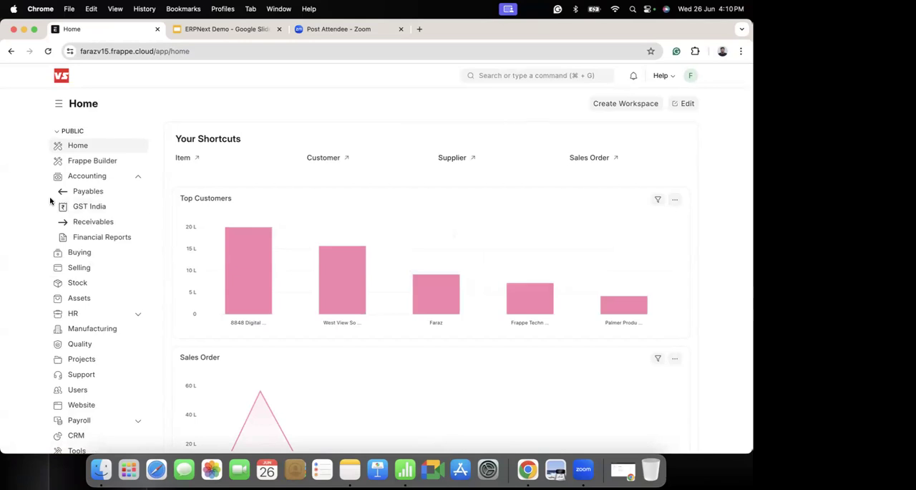
{"action": "left_click", "coordinate": [532, 75]}
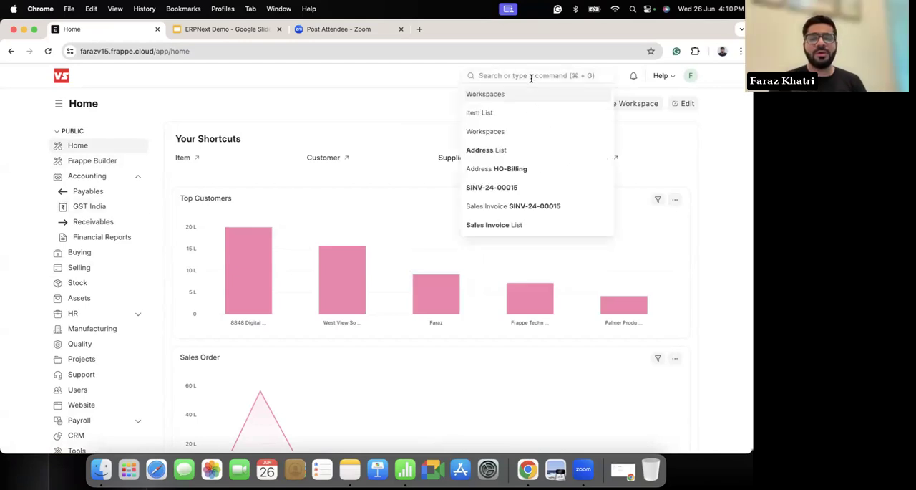
{"action": "type", "text": "stock bal"}
{"action": "left_click", "coordinate": [524, 96]}
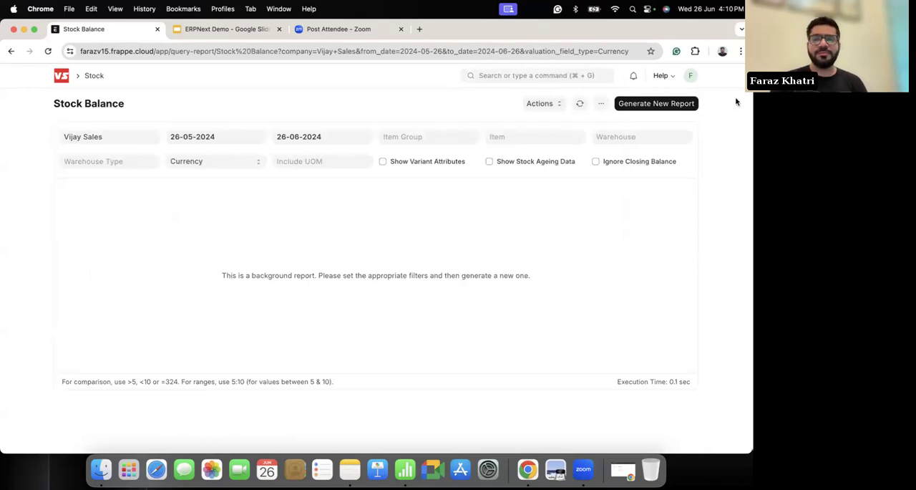
{"action": "left_click", "coordinate": [671, 103]}
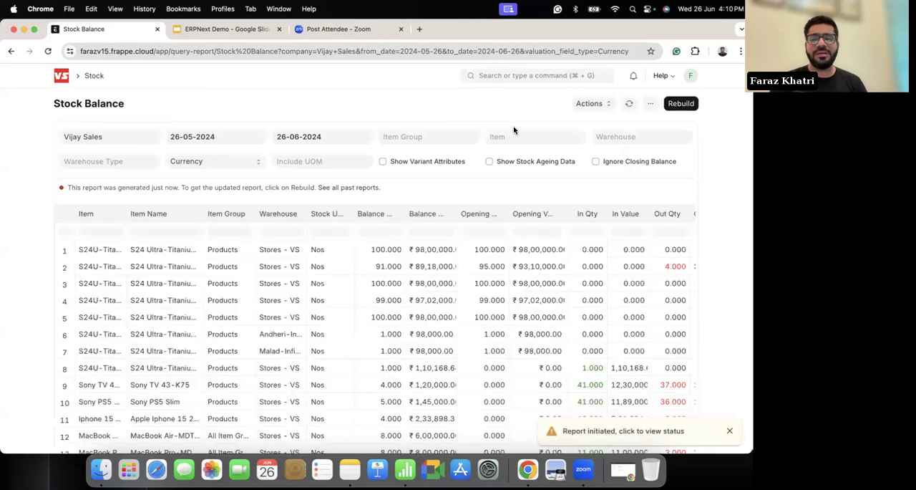
Step: Examine the Stock Balance report's item rows by warehouse, quantities, values and totals row
{"action": "scroll", "coordinate": [413, 328], "scroll_direction": "down", "scroll_amount": 1}
{"action": "scroll", "coordinate": [413, 328], "scroll_direction": "down", "scroll_amount": 1}
{"action": "scroll", "coordinate": [413, 327], "scroll_direction": "up", "scroll_amount": 2}
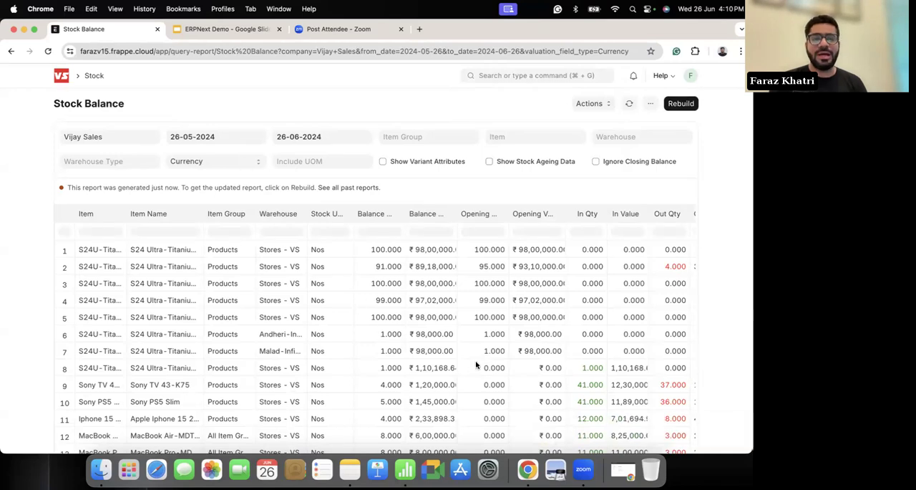
{"action": "scroll", "coordinate": [474, 362], "scroll_direction": "down", "scroll_amount": 3}
{"action": "scroll", "coordinate": [477, 363], "scroll_direction": "up", "scroll_amount": 3}
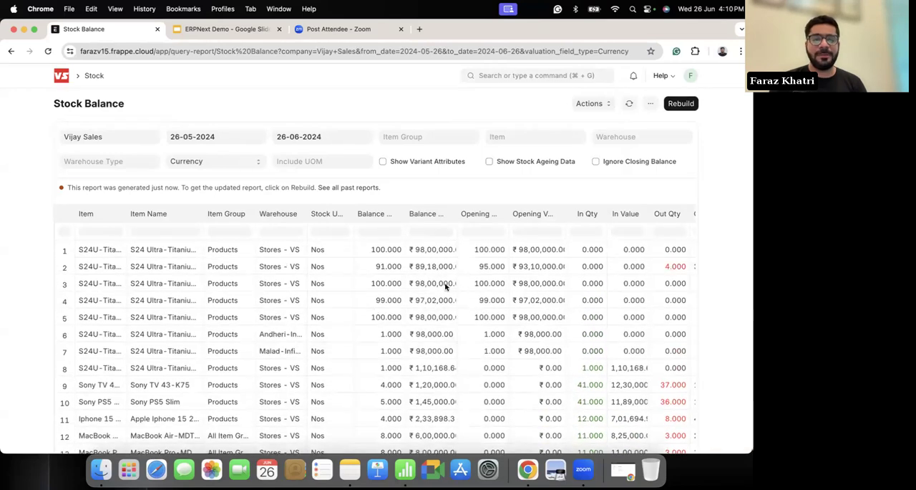
{"action": "scroll", "coordinate": [492, 323], "scroll_direction": "down", "scroll_amount": 10}
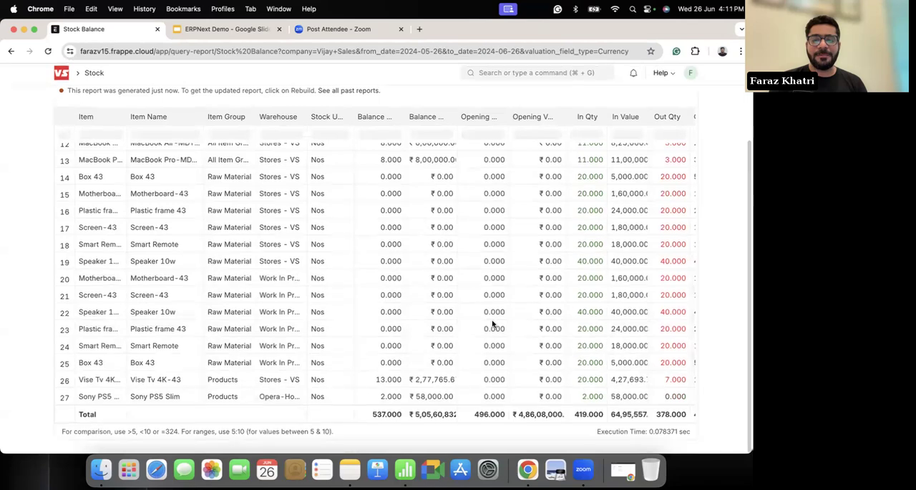
{"action": "scroll", "coordinate": [462, 289], "scroll_direction": "up", "scroll_amount": 10}
{"action": "scroll", "coordinate": [195, 172], "scroll_direction": "down", "scroll_amount": 1}
Step: Open the Stock workspace, view its summary cards and warehouse chart, and open the Stock Dashboard
{"action": "left_click", "coordinate": [89, 79]}
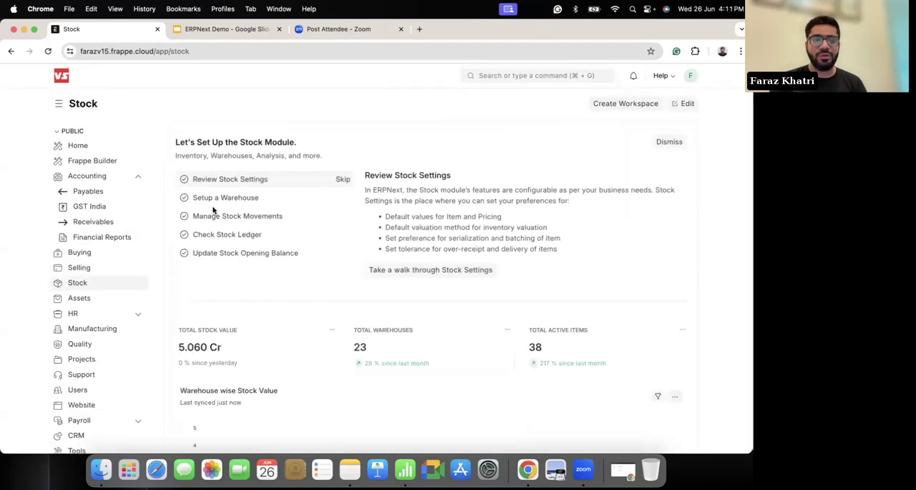
{"action": "scroll", "coordinate": [262, 293], "scroll_direction": "down", "scroll_amount": 2}
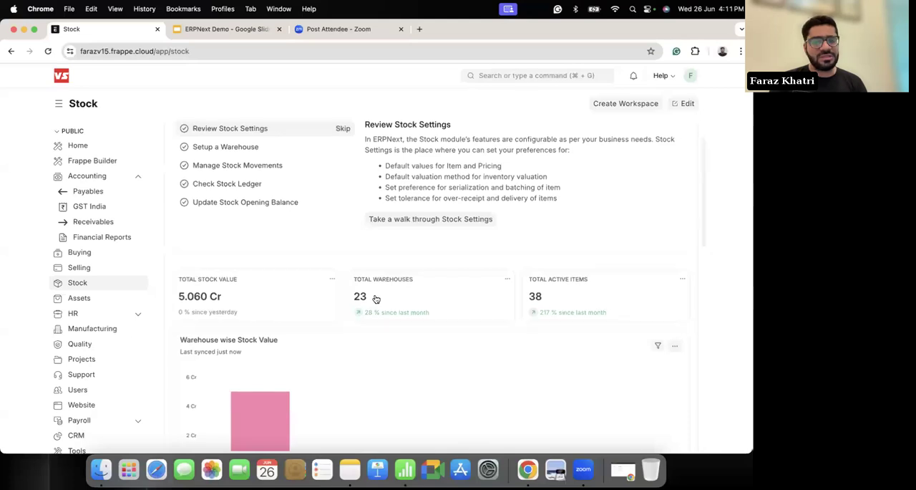
{"action": "scroll", "coordinate": [376, 298], "scroll_direction": "down", "scroll_amount": 5}
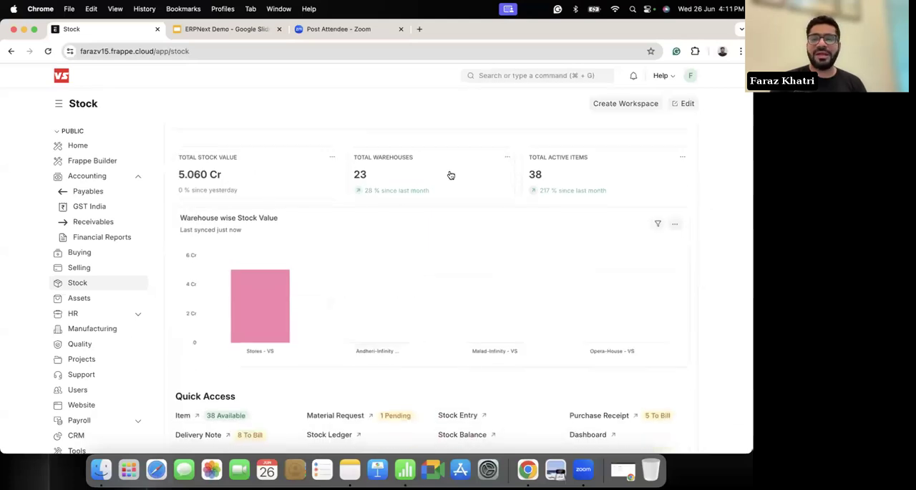
{"action": "scroll", "coordinate": [473, 253], "scroll_direction": "down", "scroll_amount": 3}
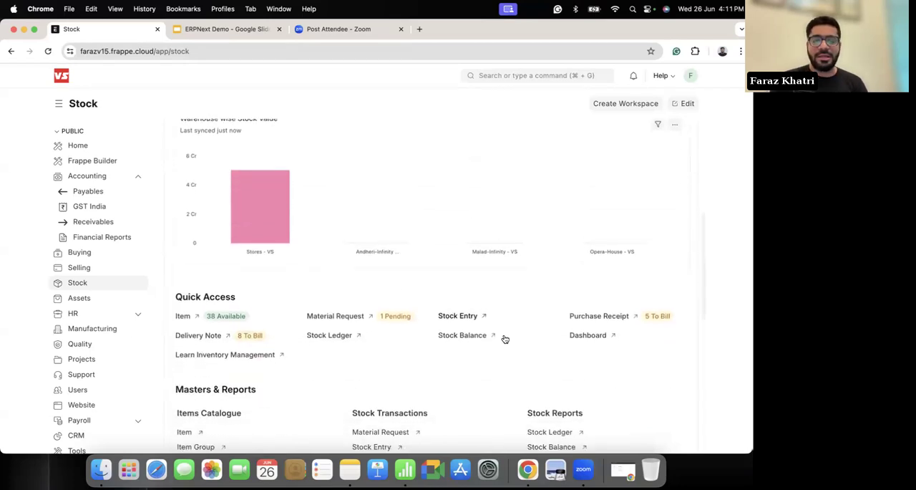
{"action": "left_click", "coordinate": [605, 296]}
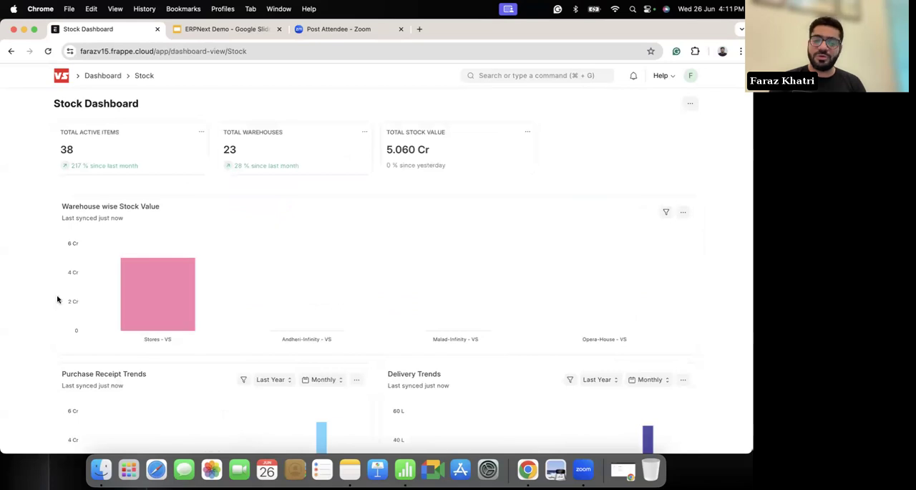
Step: Review the Stock Dashboard's charts, view the dashboard's chart and card configuration, and return to the dashboard
{"action": "scroll", "coordinate": [42, 293], "scroll_direction": "down", "scroll_amount": 5}
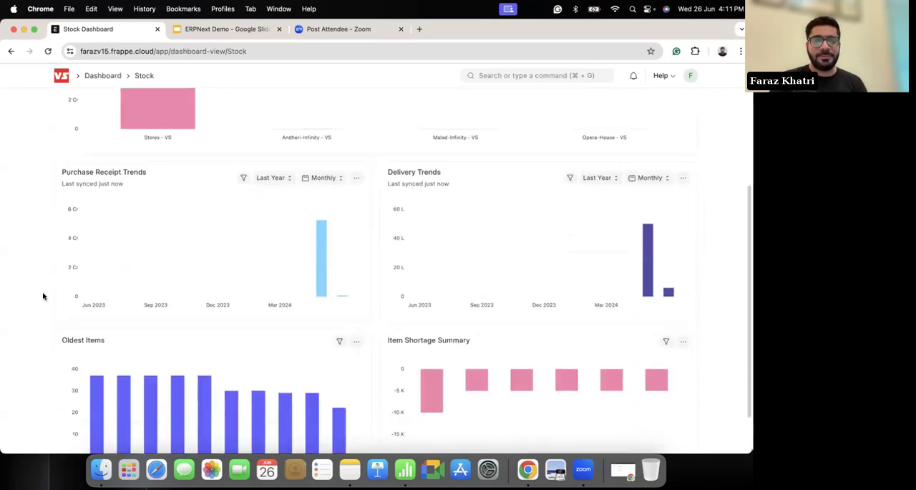
{"action": "scroll", "coordinate": [43, 294], "scroll_direction": "up", "scroll_amount": 10}
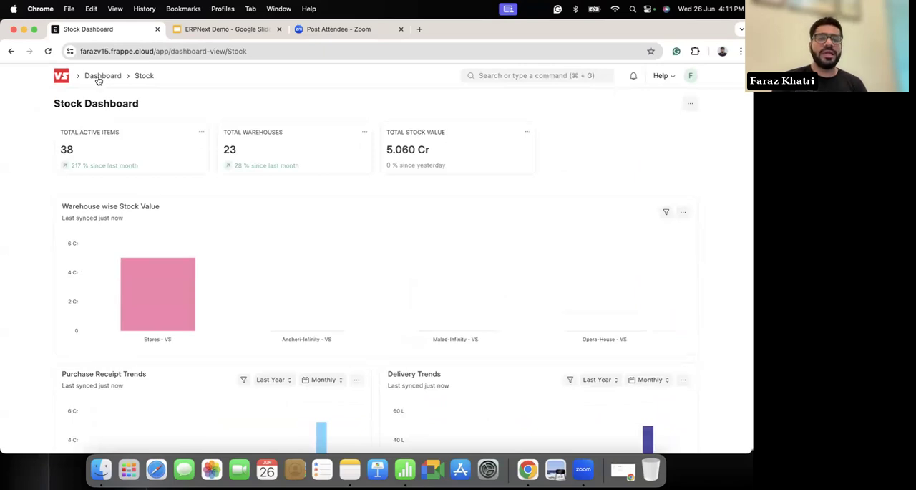
{"action": "left_click", "coordinate": [147, 79]}
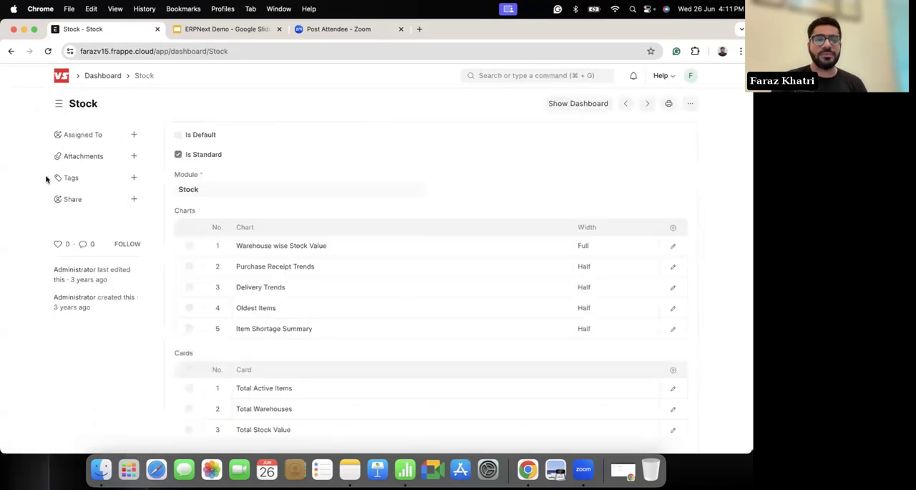
{"action": "scroll", "coordinate": [48, 179], "scroll_direction": "left", "scroll_amount": 5}
{"action": "scroll", "coordinate": [12, 205], "scroll_direction": "up", "scroll_amount": 3}
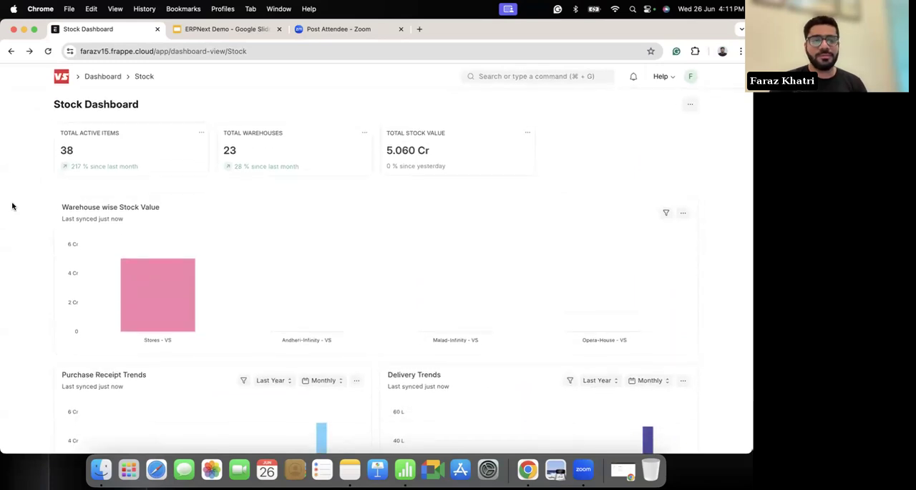
Step: Return to the Stock workspace and examine its quick access links, masters, transactions, serial and batch links, and reports
{"action": "scroll", "coordinate": [12, 205], "scroll_direction": "left", "scroll_amount": 5}
{"action": "scroll", "coordinate": [360, 329], "scroll_direction": "down", "scroll_amount": 2}
{"action": "scroll", "coordinate": [360, 332], "scroll_direction": "down", "scroll_amount": 3}
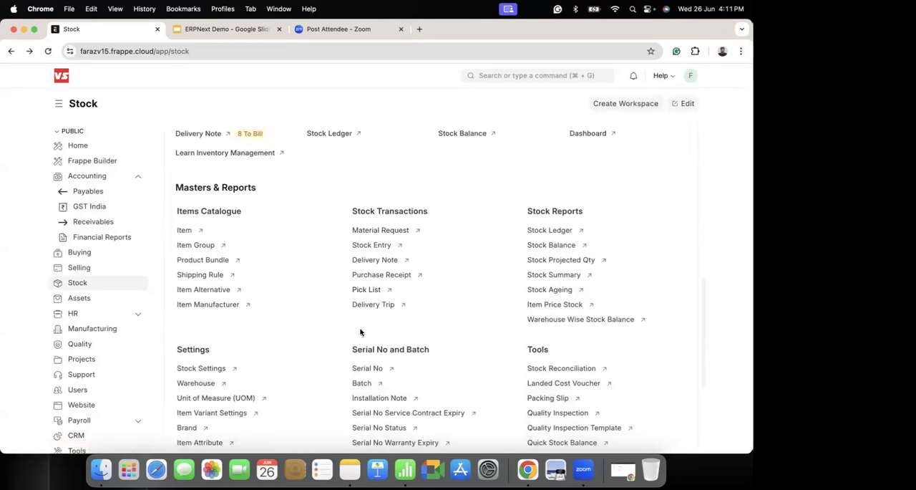
{"action": "scroll", "coordinate": [360, 330], "scroll_direction": "down", "scroll_amount": 3}
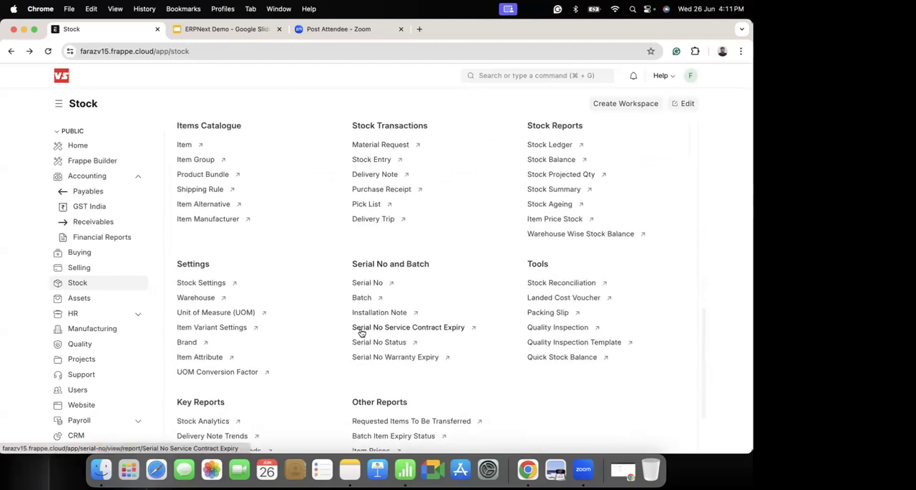
{"action": "scroll", "coordinate": [361, 333], "scroll_direction": "up", "scroll_amount": 10}
{"action": "scroll", "coordinate": [361, 333], "scroll_direction": "down", "scroll_amount": 12}
{"action": "scroll", "coordinate": [362, 332], "scroll_direction": "up", "scroll_amount": 10}
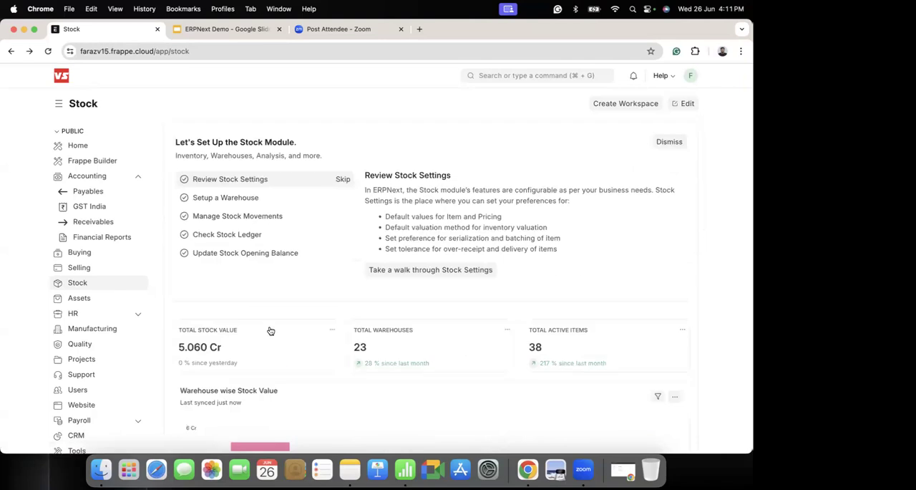
{"action": "scroll", "coordinate": [270, 330], "scroll_direction": "down", "scroll_amount": 4}
{"action": "scroll", "coordinate": [269, 330], "scroll_direction": "down", "scroll_amount": 4}
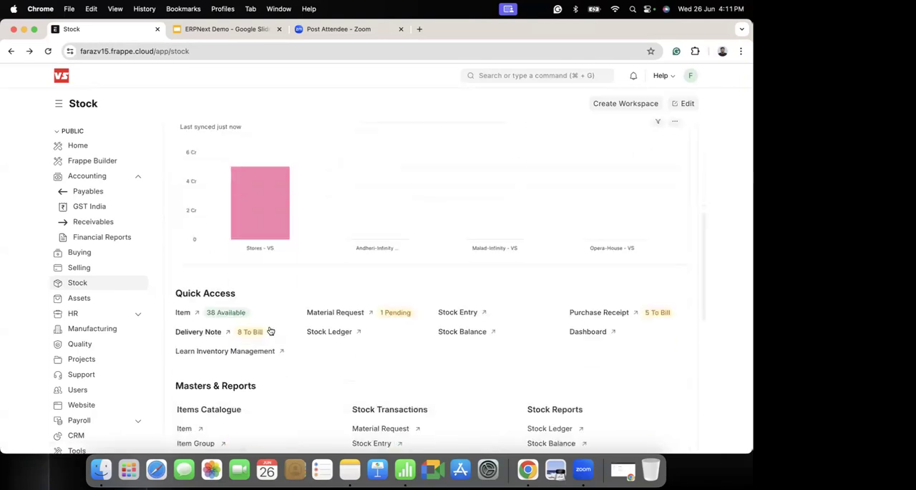
{"action": "scroll", "coordinate": [334, 331], "scroll_direction": "down", "scroll_amount": 2}
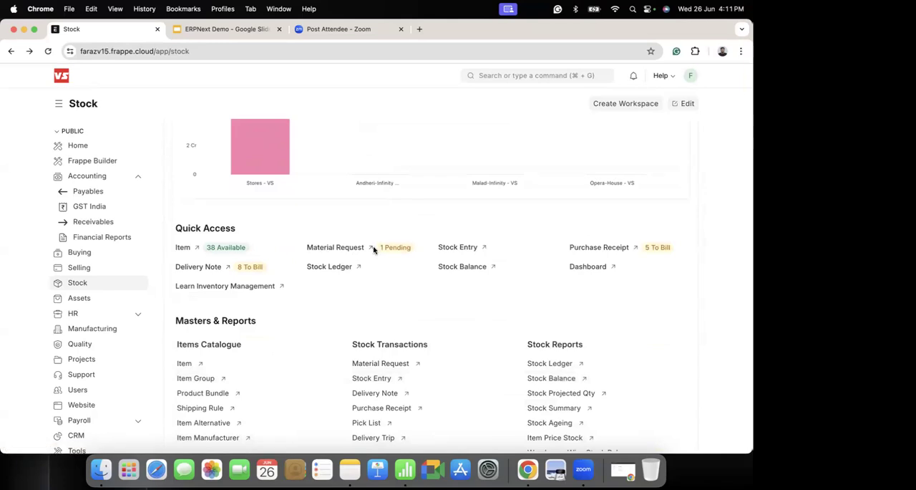
Step: Open the Sony India Private Limited receipt from the To Bill purchase receipts and view the Sony TV 43-K75 row's details
{"action": "left_click", "coordinate": [595, 250]}
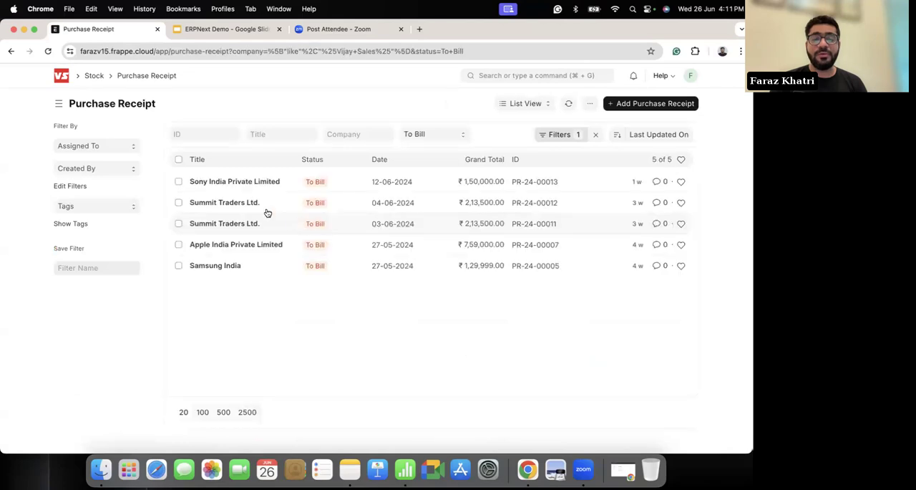
{"action": "left_click", "coordinate": [228, 185]}
{"action": "scroll", "coordinate": [497, 292], "scroll_direction": "down", "scroll_amount": 2}
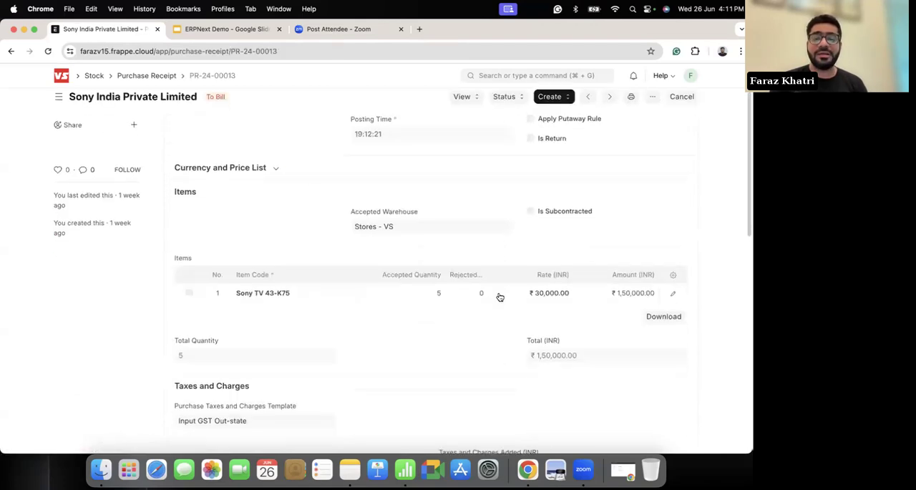
{"action": "scroll", "coordinate": [441, 245], "scroll_direction": "up", "scroll_amount": 2}
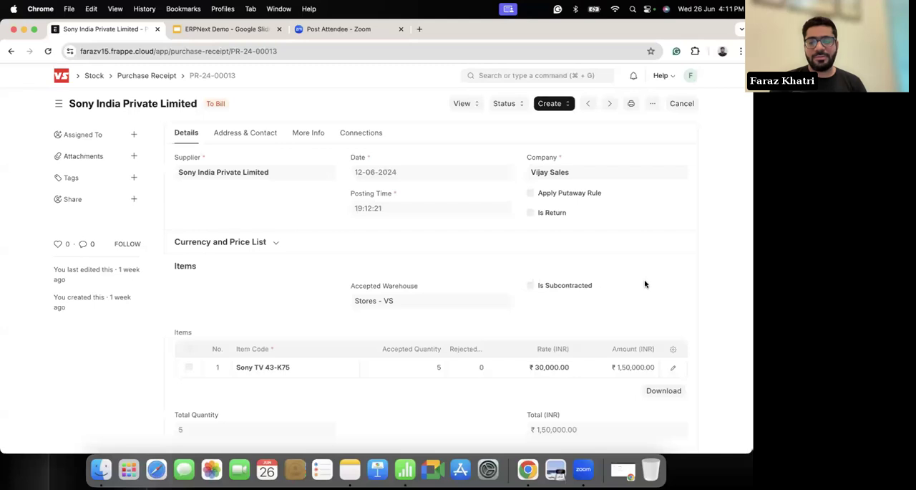
{"action": "left_click", "coordinate": [671, 368]}
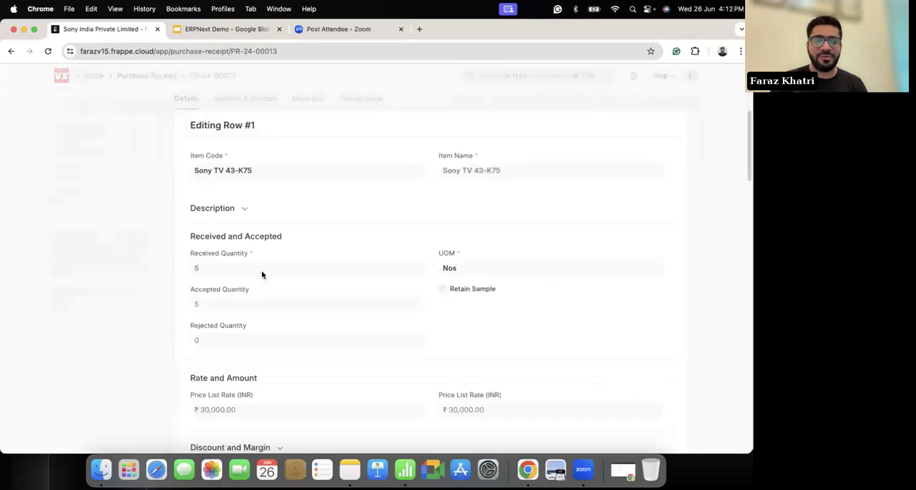
Step: Review the Sony TV 43-K75 row's warehouse, serial and batch, and accounting details, close the row, and return to Home
{"action": "scroll", "coordinate": [262, 271], "scroll_direction": "down", "scroll_amount": 8}
{"action": "scroll", "coordinate": [262, 270], "scroll_direction": "down", "scroll_amount": 5}
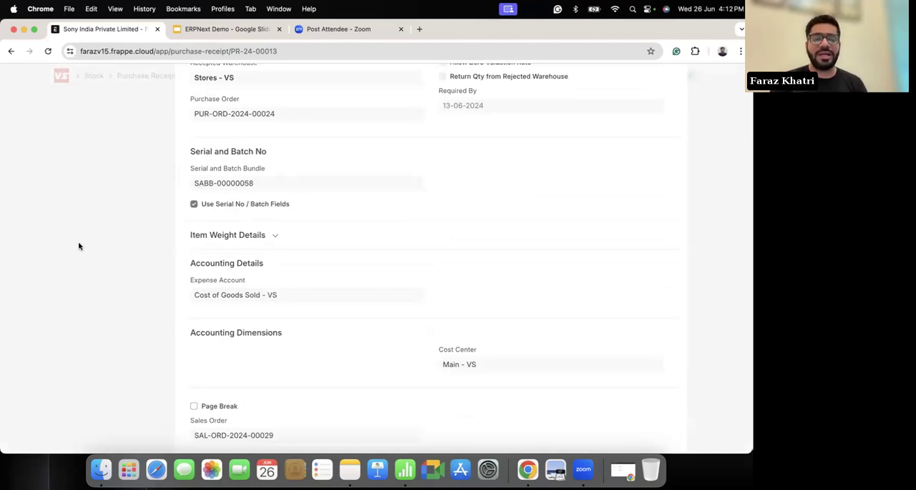
{"action": "scroll", "coordinate": [79, 246], "scroll_direction": "up", "scroll_amount": 5}
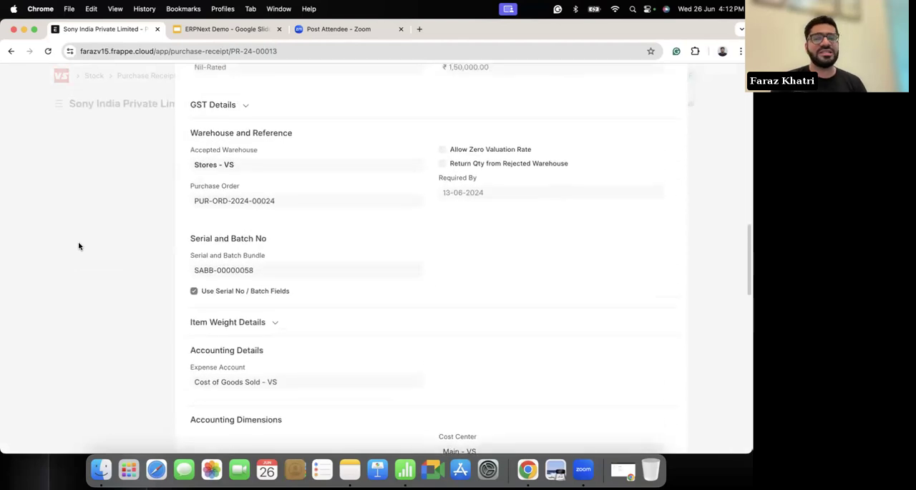
{"action": "left_click", "coordinate": [74, 329]}
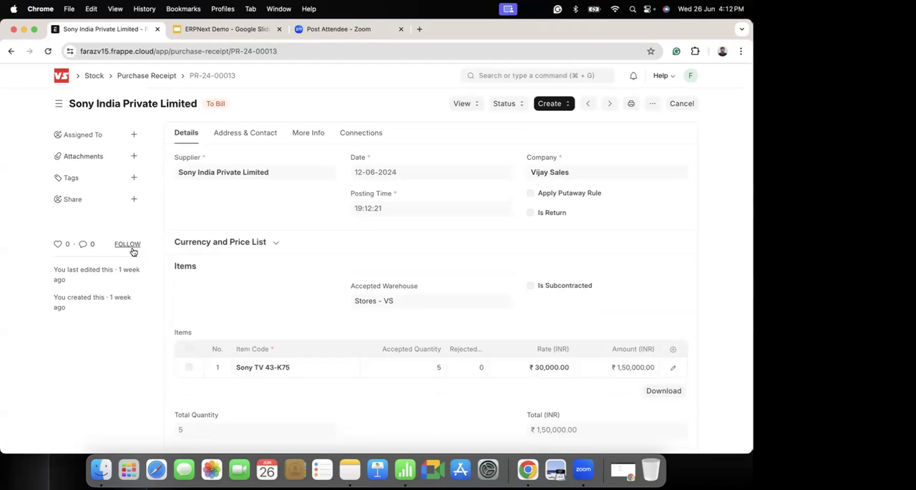
{"action": "left_click", "coordinate": [61, 77]}
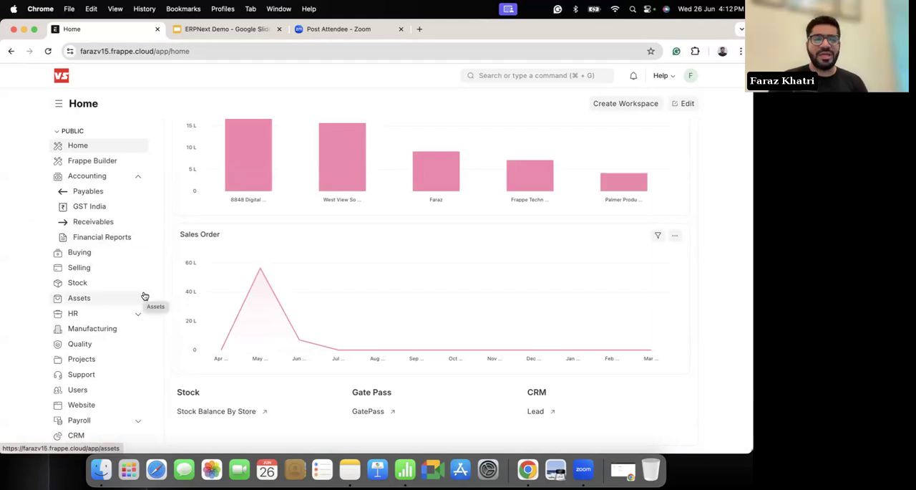
{"action": "scroll", "coordinate": [398, 308], "scroll_direction": "up", "scroll_amount": 3}
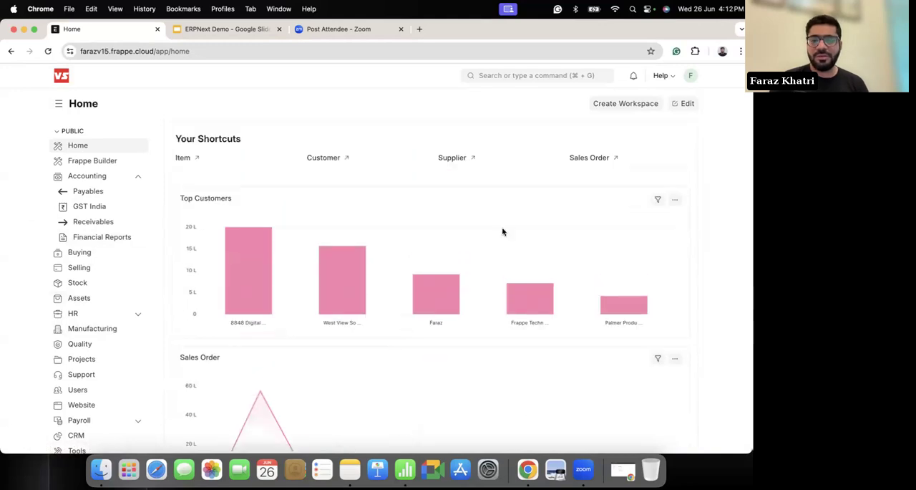
Step: Open the Sales Order list, look through the orders' status and delivery progress, and return to Home
{"action": "left_click", "coordinate": [549, 76]}
{"action": "type", "text": "sales or"}
{"action": "left_click", "coordinate": [507, 97]}
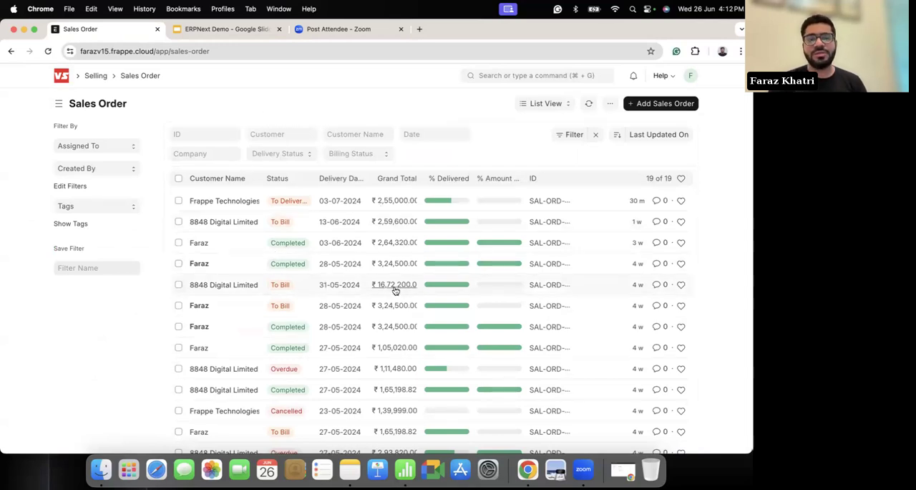
{"action": "scroll", "coordinate": [376, 262], "scroll_direction": "down", "scroll_amount": 3}
{"action": "scroll", "coordinate": [378, 264], "scroll_direction": "up", "scroll_amount": 3}
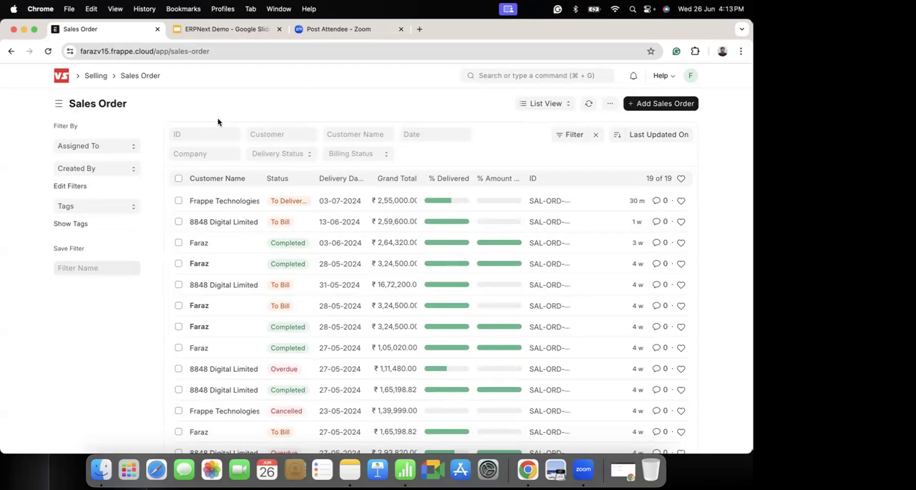
{"action": "left_click", "coordinate": [64, 81]}
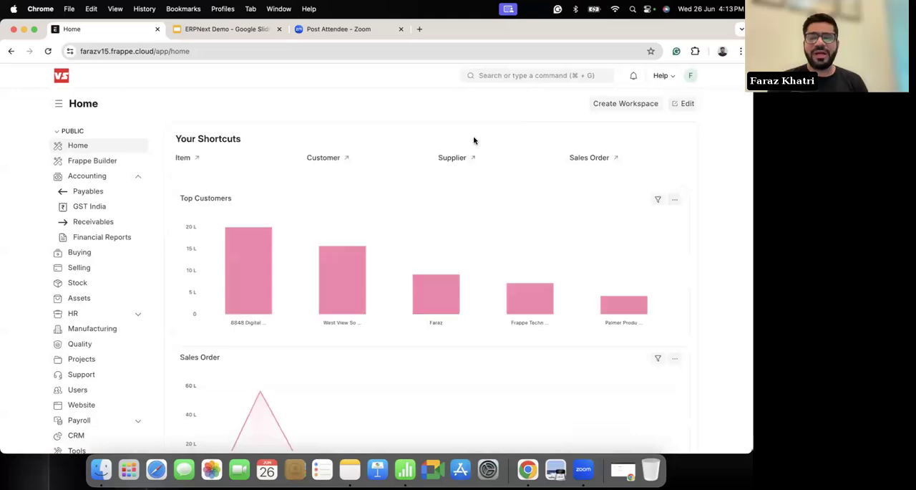
{"action": "left_click", "coordinate": [525, 76]}
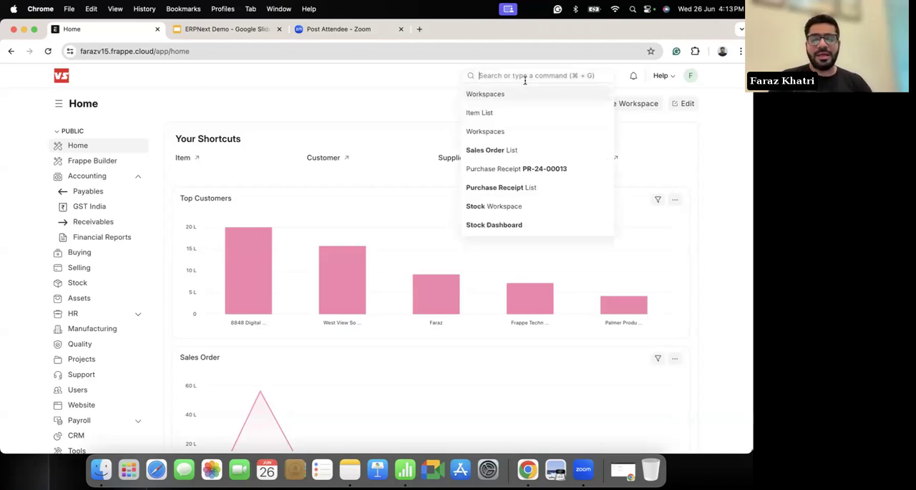
{"action": "type", "text": "peri"}
{"action": "key", "text": "BackSpace"}
{"action": "key", "text": "BackSpace"}
{"action": "key", "text": "BackSpace"}
{"action": "key", "text": "BackSpace"}
{"action": "type", "text": "fina"}
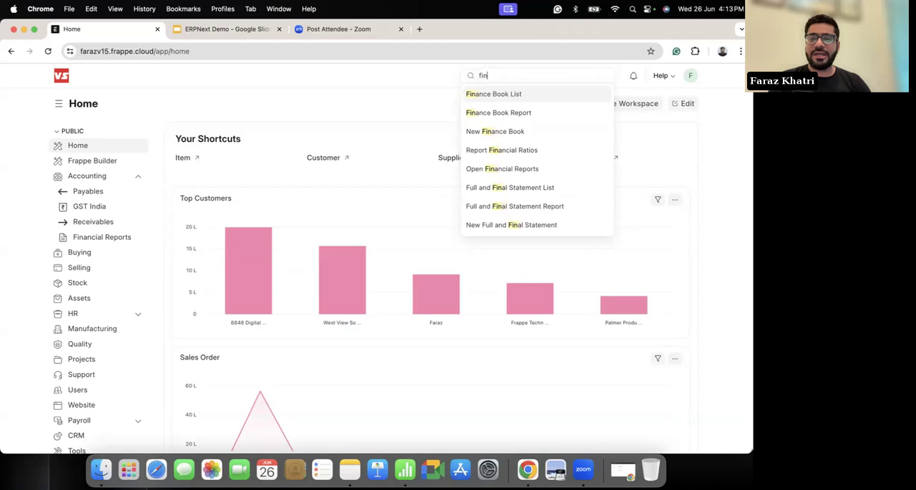
{"action": "key", "text": "BackSpace"}
{"action": "key", "text": "BackSpace"}
{"action": "key", "text": "BackSpace"}
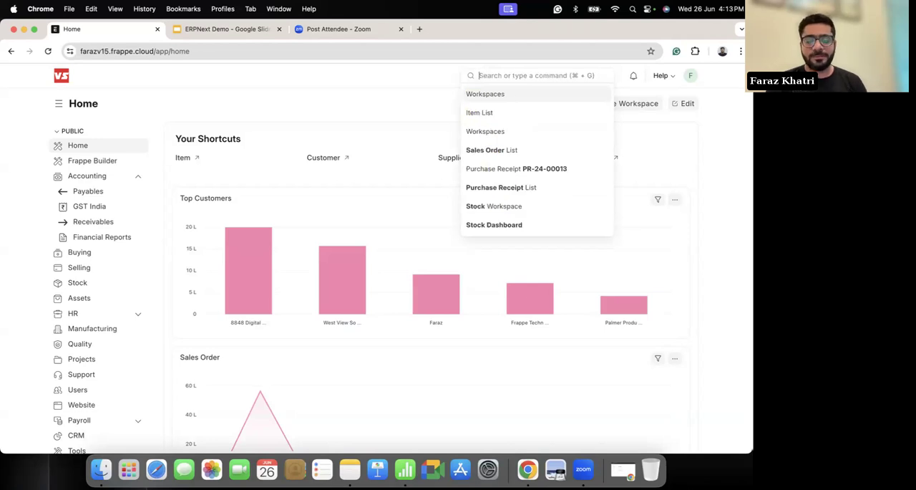
Step: Open the Vijay Sales record from the Company list and view its general and tax details
{"action": "type", "text": "compan"}
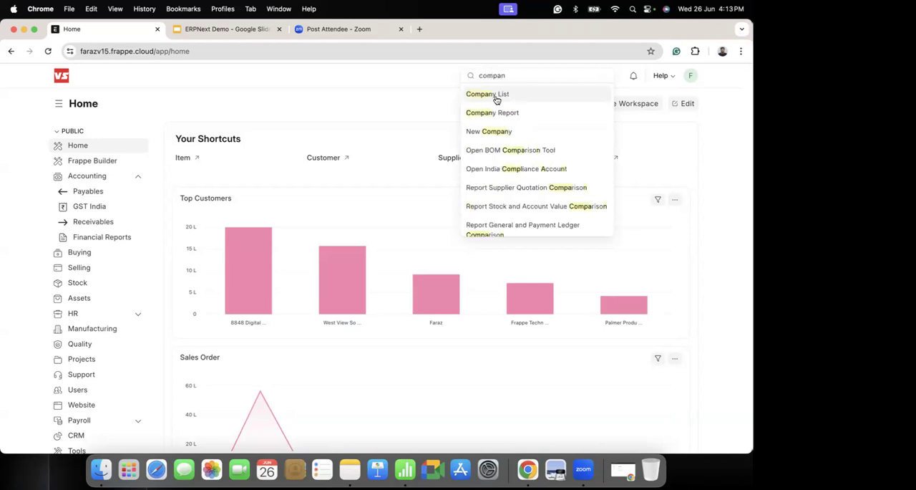
{"action": "left_click", "coordinate": [496, 100]}
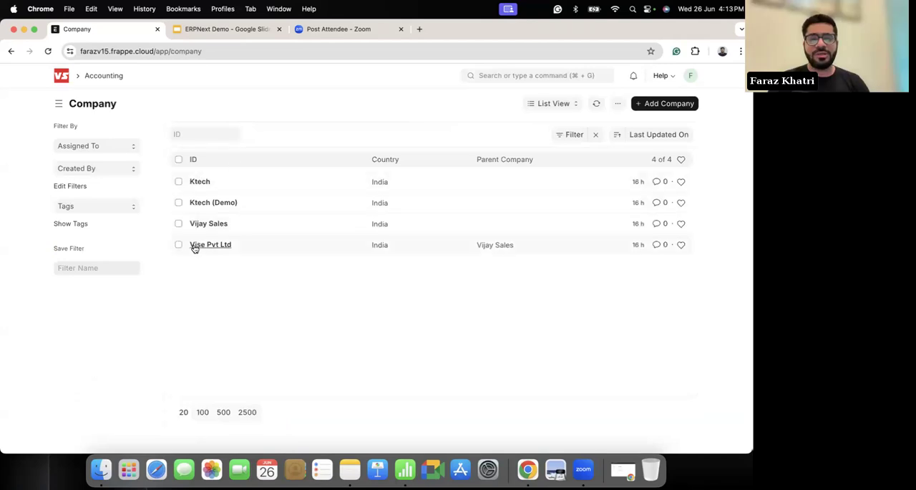
{"action": "left_click", "coordinate": [206, 226]}
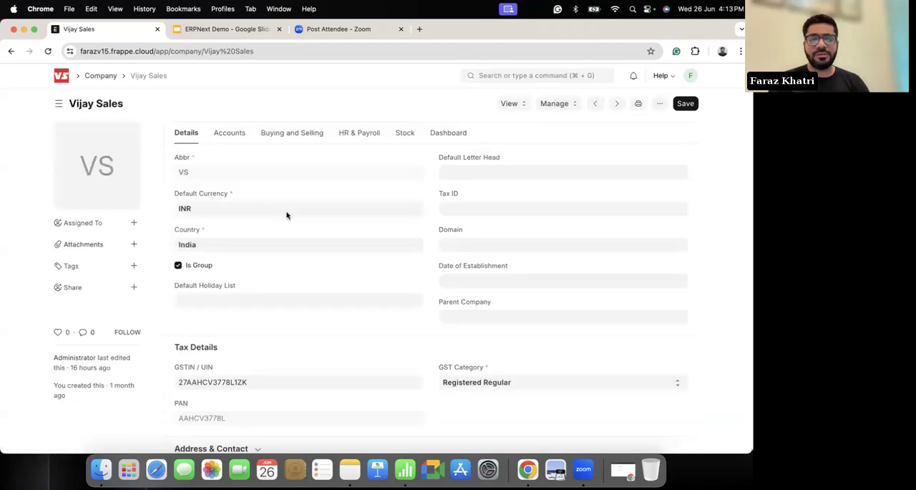
{"action": "scroll", "coordinate": [252, 224], "scroll_direction": "down", "scroll_amount": 3}
{"action": "scroll", "coordinate": [251, 224], "scroll_direction": "up", "scroll_amount": 3}
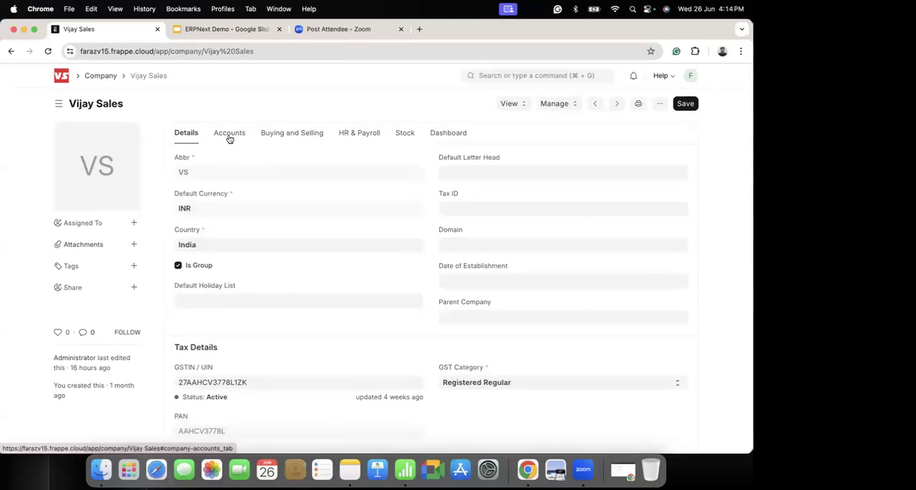
Step: Review Vijay Sales' default accounts and its buying and selling settings, and return to Home
{"action": "left_click", "coordinate": [230, 136]}
{"action": "scroll", "coordinate": [350, 219], "scroll_direction": "down", "scroll_amount": 3}
{"action": "scroll", "coordinate": [289, 221], "scroll_direction": "up", "scroll_amount": 1}
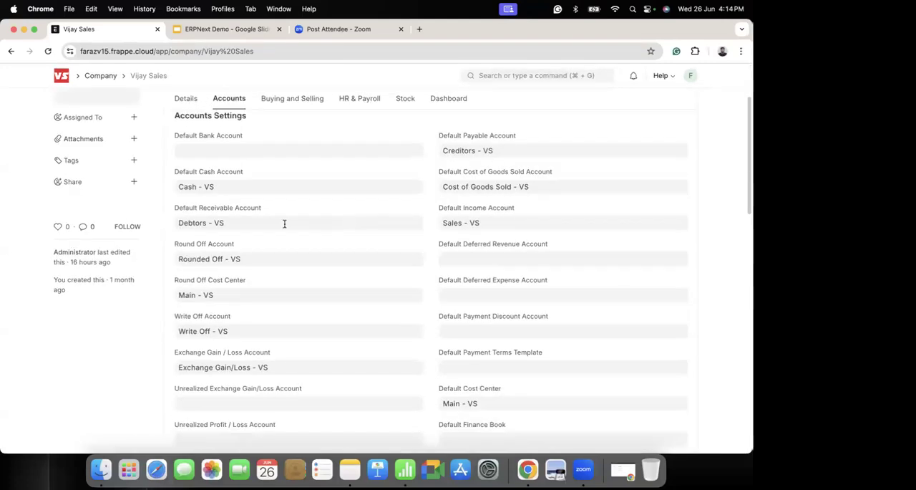
{"action": "scroll", "coordinate": [284, 221], "scroll_direction": "down", "scroll_amount": 2}
{"action": "scroll", "coordinate": [274, 191], "scroll_direction": "up", "scroll_amount": 5}
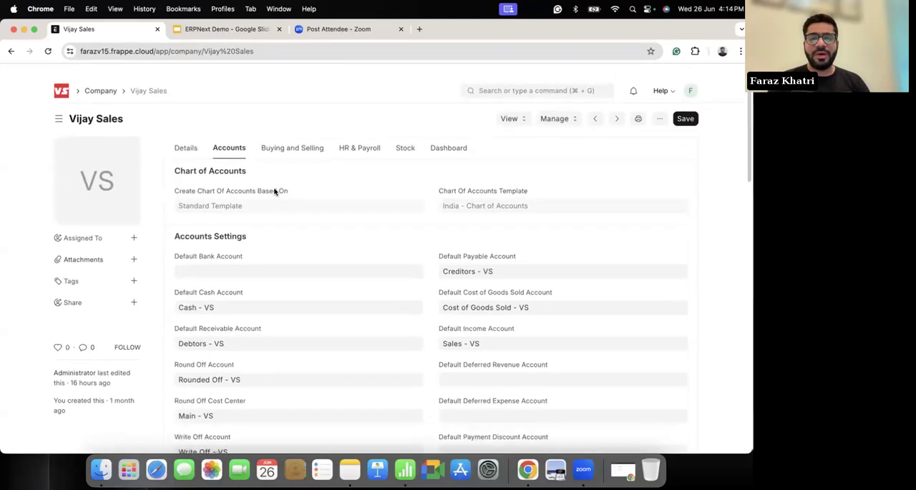
{"action": "left_click", "coordinate": [311, 139]}
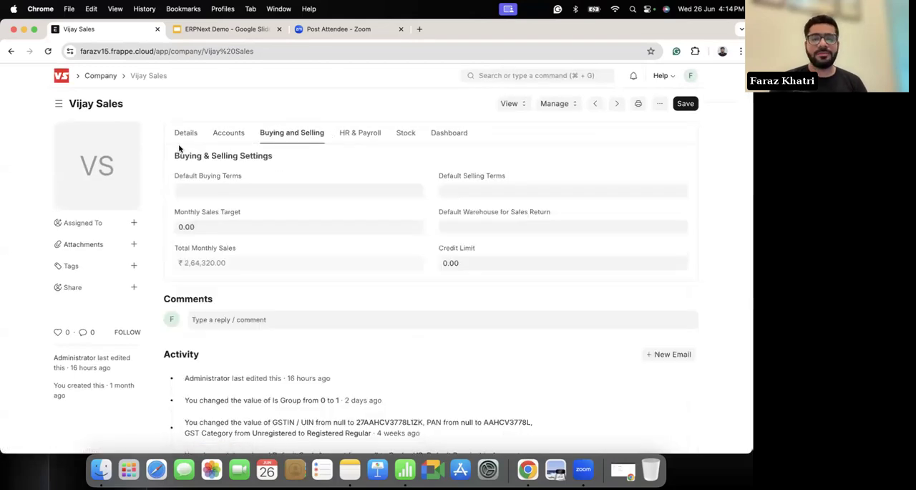
{"action": "left_click", "coordinate": [64, 83]}
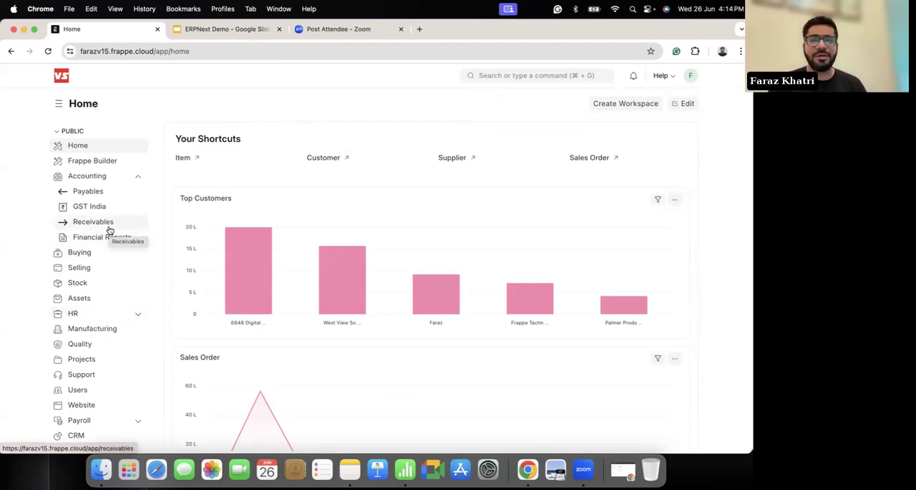
Step: Open the Marketing TShirts item from the Item list and view its inventory settings, barcodes, re-order and serial sections
{"action": "mouse_move", "coordinate": [330, 249]}
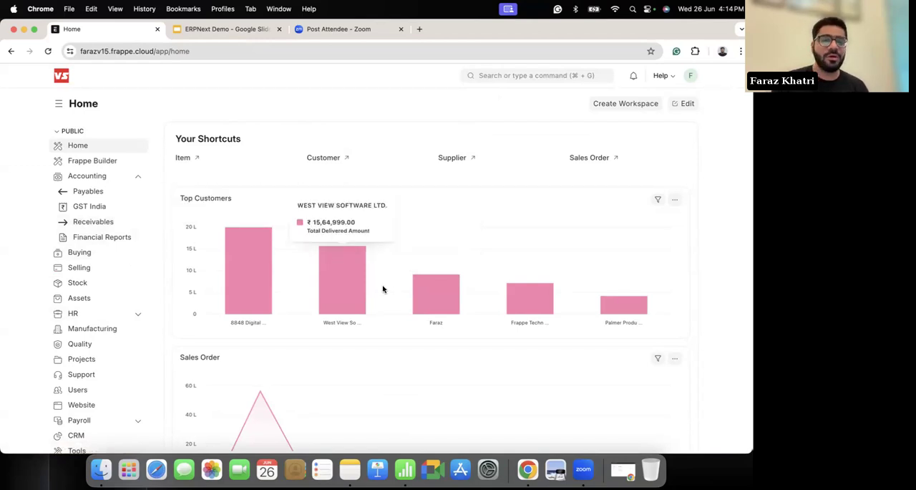
{"action": "left_click", "coordinate": [182, 161]}
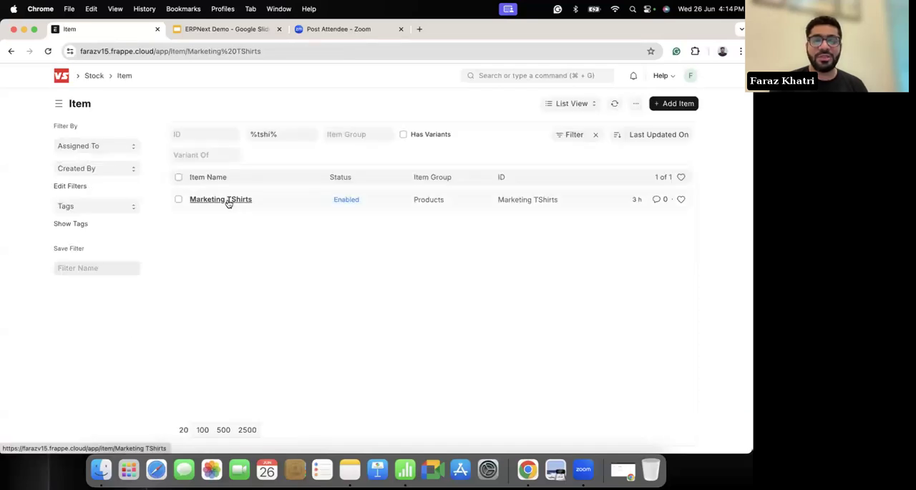
{"action": "left_click", "coordinate": [227, 201]}
{"action": "left_click", "coordinate": [282, 138]}
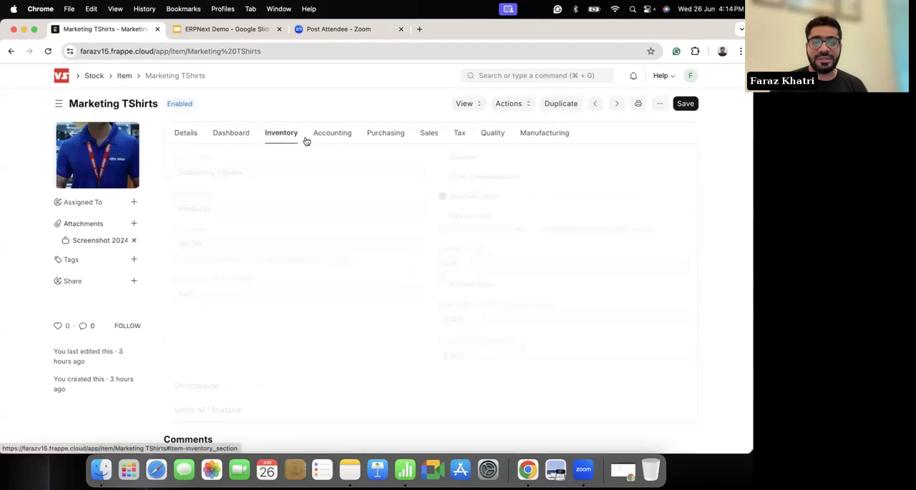
{"action": "scroll", "coordinate": [305, 267], "scroll_direction": "down", "scroll_amount": 6}
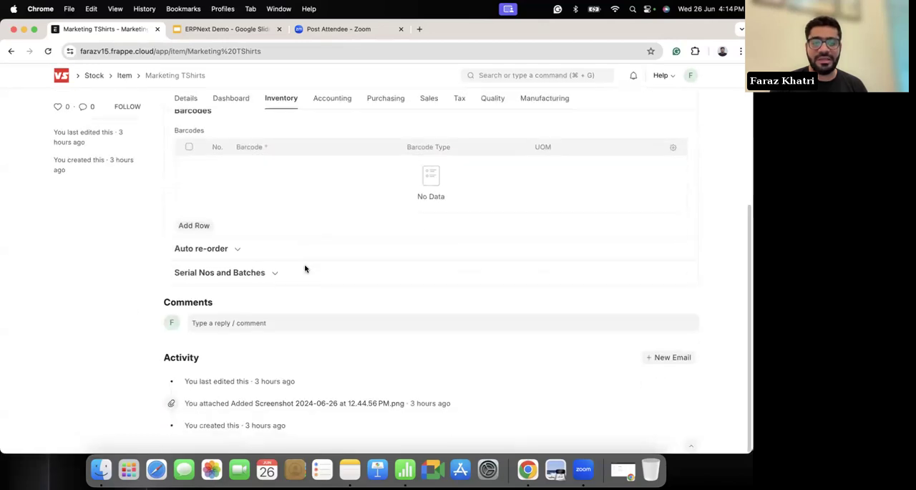
{"action": "scroll", "coordinate": [304, 268], "scroll_direction": "up", "scroll_amount": 5}
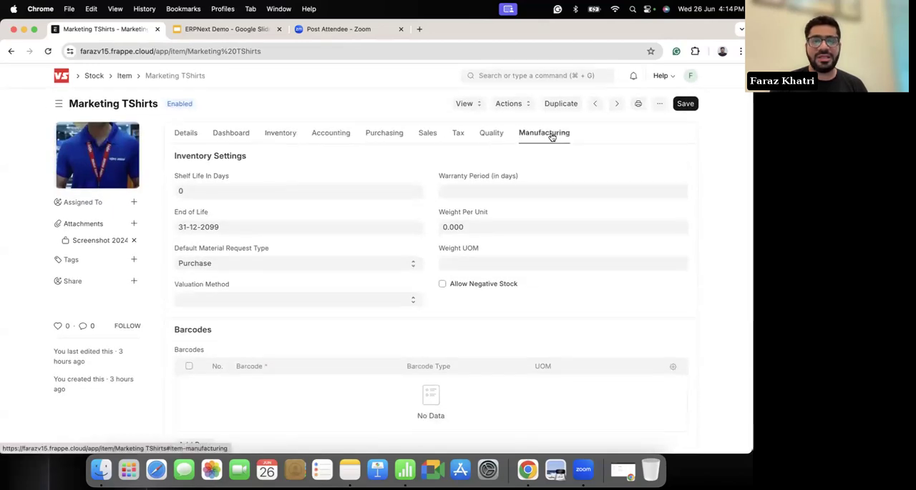
Step: Try the Supply Raw Materials for Purchase option in the Marketing TShirts manufacturing settings, clear it again, and return to Home
{"action": "left_click", "coordinate": [552, 136]}
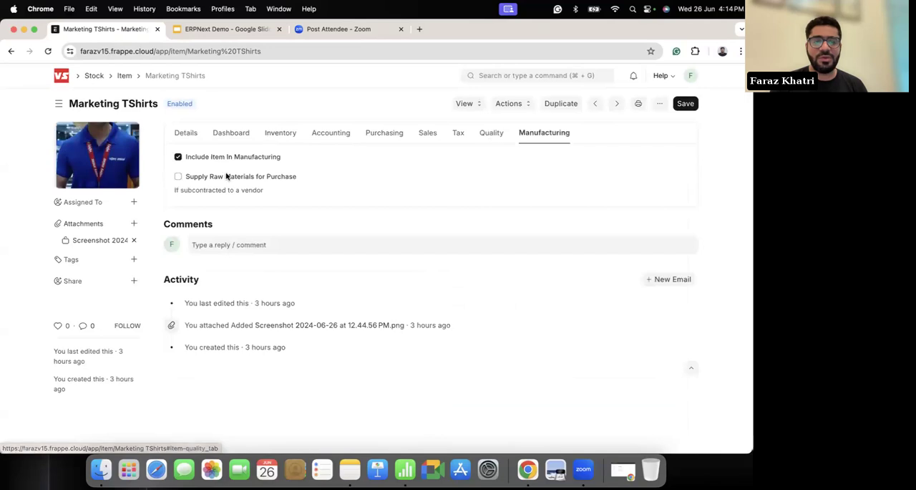
{"action": "left_click", "coordinate": [178, 176]}
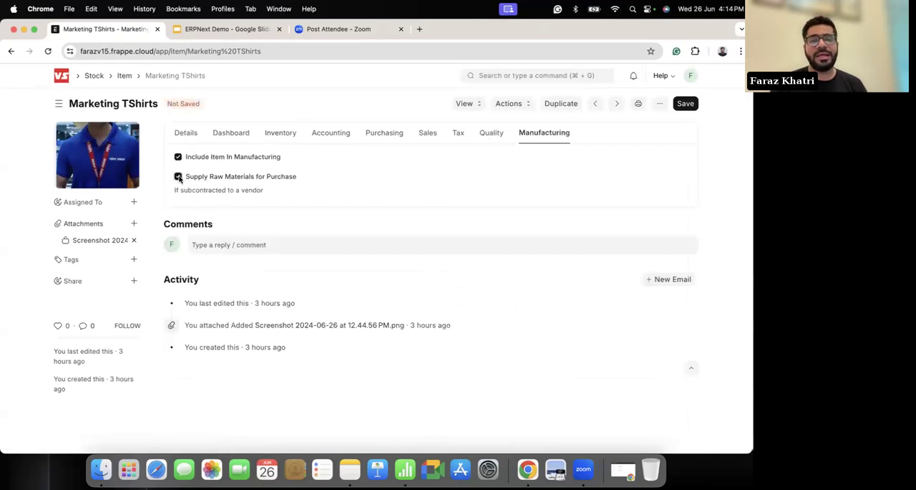
{"action": "left_click", "coordinate": [178, 176]}
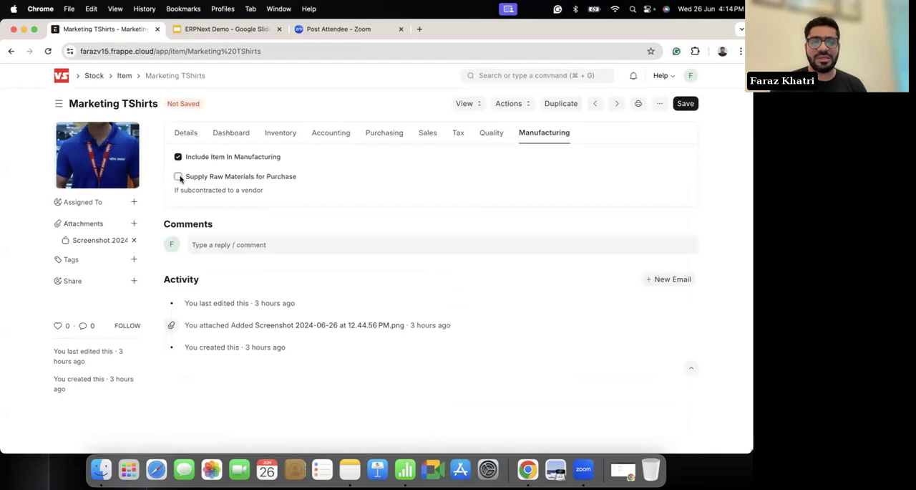
{"action": "left_click", "coordinate": [184, 135]}
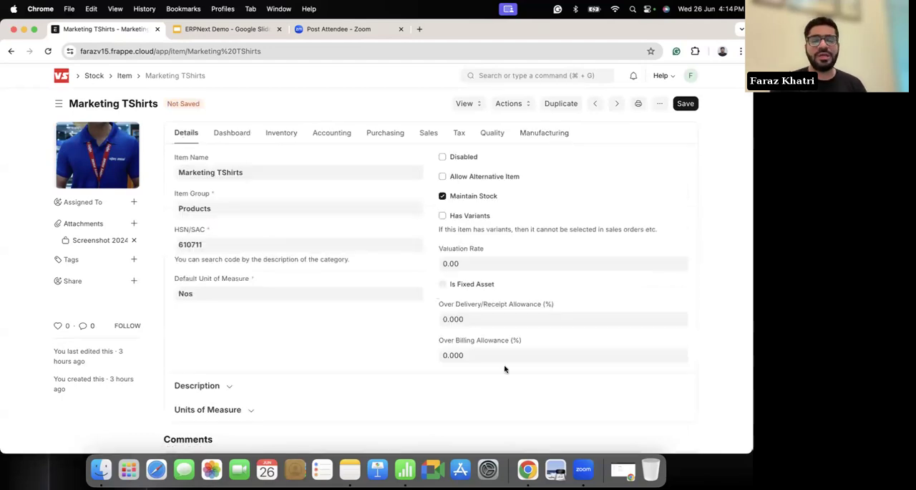
{"action": "left_click", "coordinate": [69, 79]}
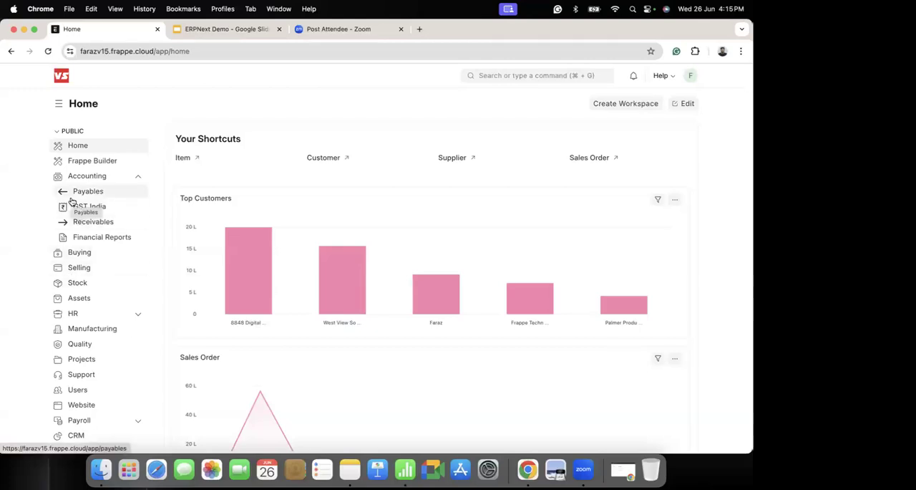
Step: Open the Manufacturing workspace and view its production, bill of materials and report links
{"action": "scroll", "coordinate": [73, 200], "scroll_direction": "down", "scroll_amount": 3}
{"action": "scroll", "coordinate": [323, 283], "scroll_direction": "down", "scroll_amount": 4}
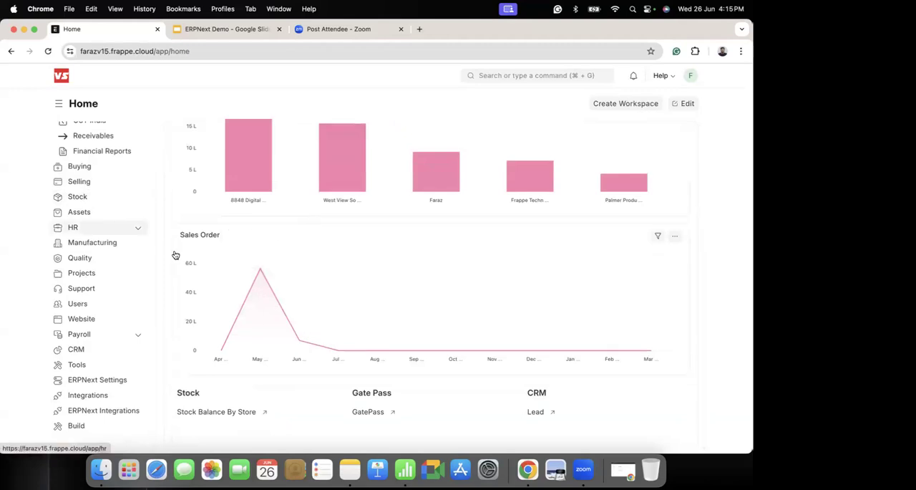
{"action": "left_click", "coordinate": [77, 244]}
{"action": "scroll", "coordinate": [336, 266], "scroll_direction": "down", "scroll_amount": 3}
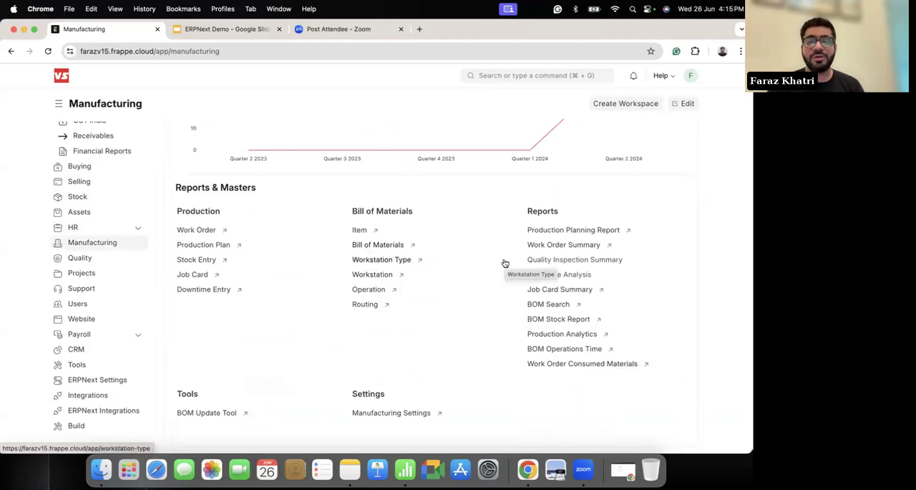
Step: Open the Work Order Summary report, review its status chart and work orders, and return to the Manufacturing workspace
{"action": "left_click", "coordinate": [541, 247]}
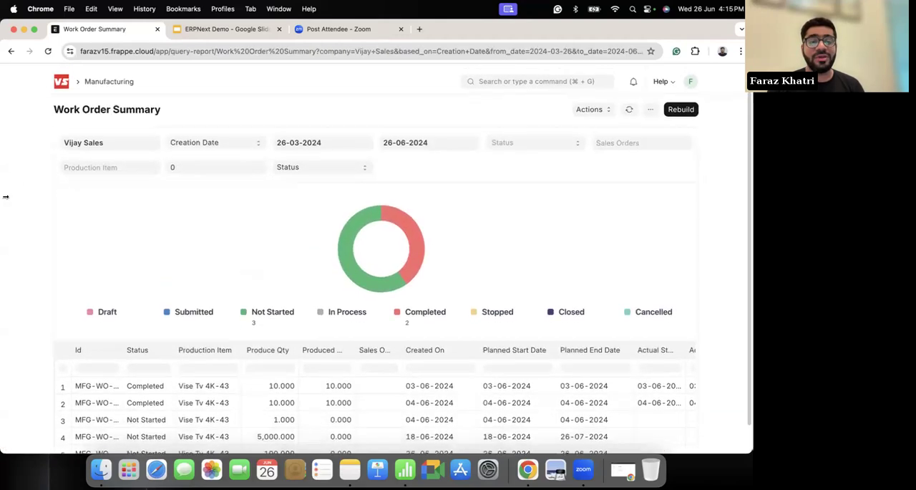
{"action": "scroll", "coordinate": [15, 222], "scroll_direction": "down", "scroll_amount": 2}
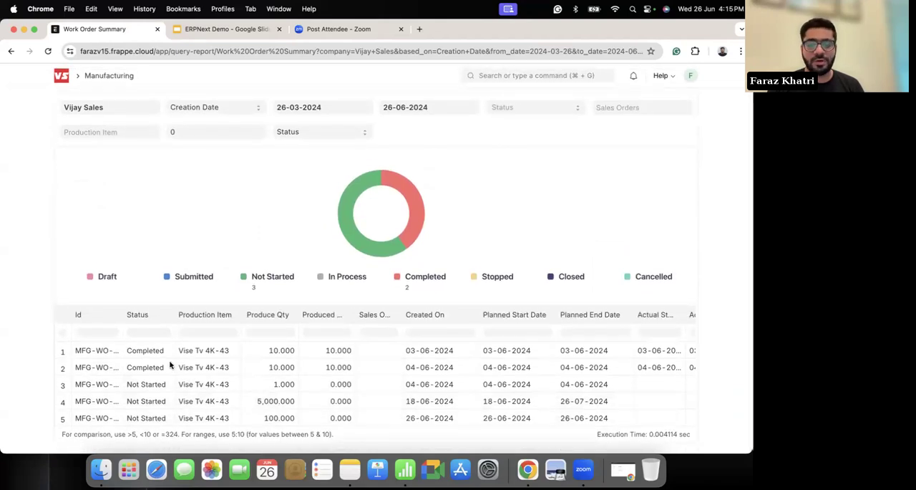
{"action": "scroll", "coordinate": [172, 315], "scroll_direction": "up", "scroll_amount": 2}
{"action": "scroll", "coordinate": [30, 217], "scroll_direction": "left", "scroll_amount": 2}
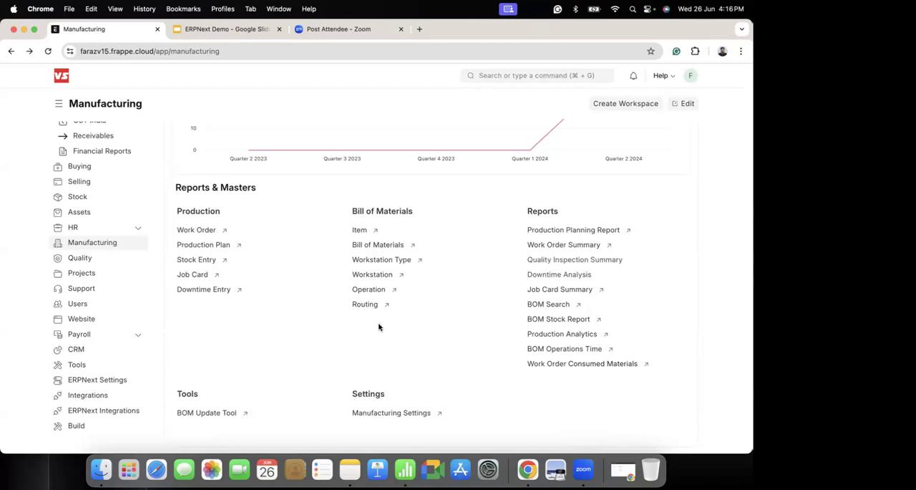
{"action": "scroll", "coordinate": [379, 327], "scroll_direction": "up", "scroll_amount": 5}
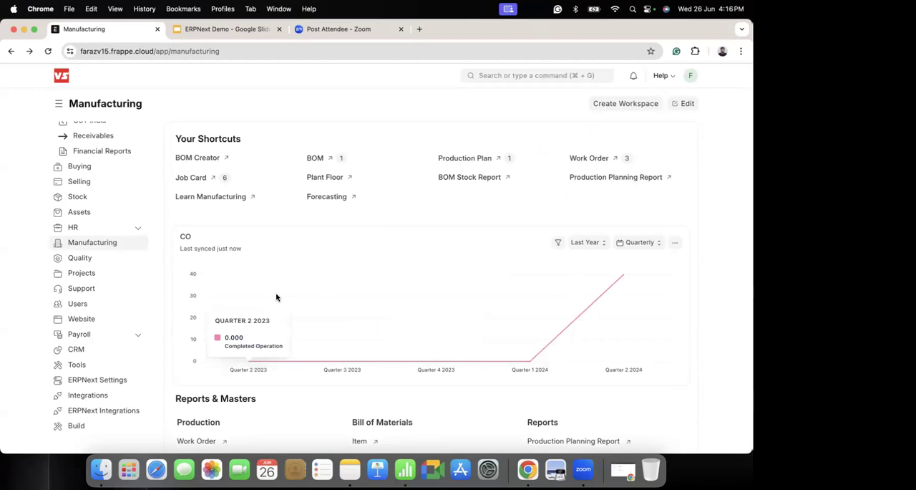
Step: Finish viewing the Manufacturing reports and masters, and open insights.frappe.io in a new browser tab
{"action": "scroll", "coordinate": [277, 297], "scroll_direction": "down", "scroll_amount": 5}
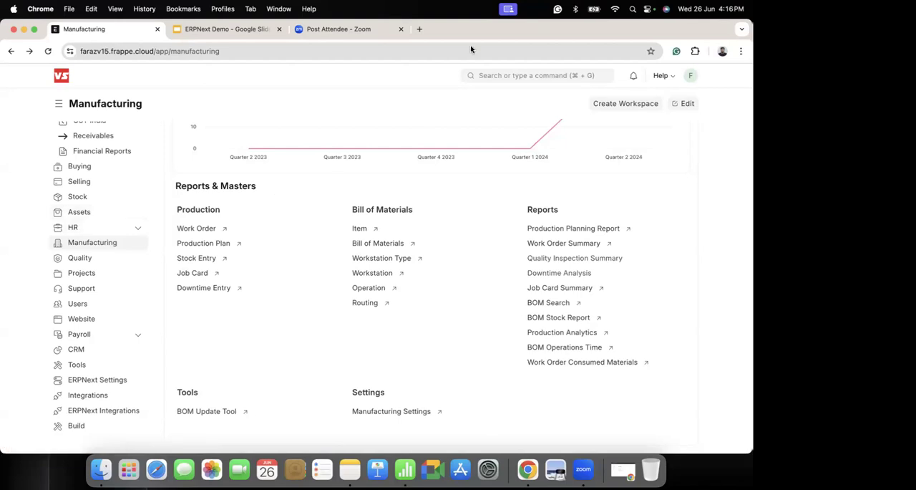
{"action": "left_click", "coordinate": [419, 29]}
{"action": "type", "text": "insights.frappe.io"}
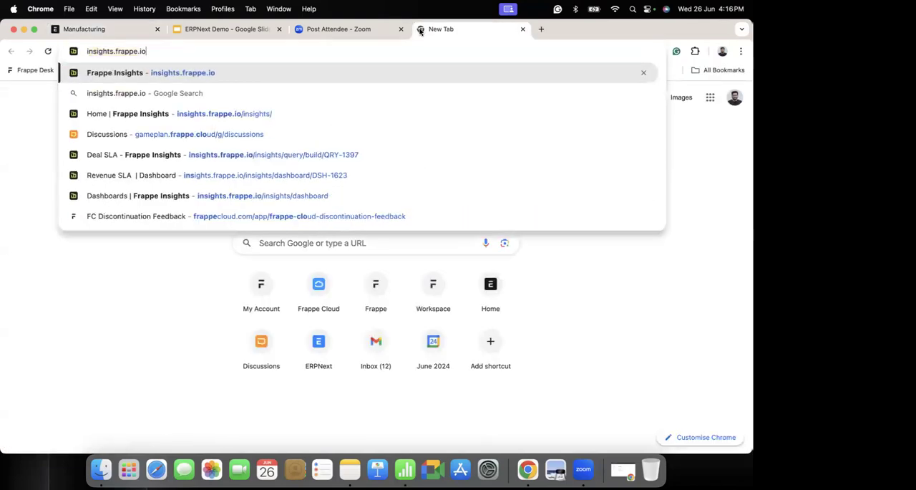
{"action": "key", "text": "Return"}
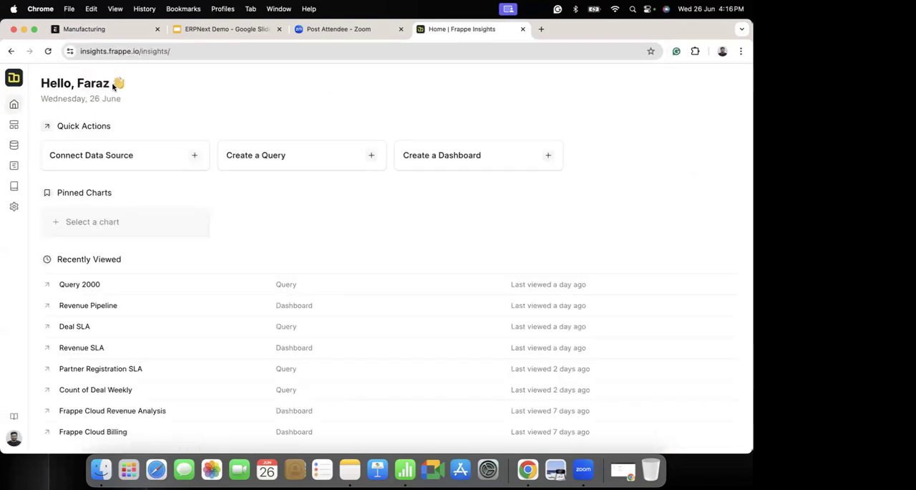
Step: Replace the Insights address with frappe.io and load the Frappe homepage in the same tab
{"action": "left_click", "coordinate": [105, 56]}
{"action": "key", "text": "Right"}
{"action": "key", "text": "BackSpace"}
{"action": "key", "text": "BackSpace"}
{"action": "key", "text": "BackSpace"}
{"action": "key", "text": "BackSpace"}
{"action": "key", "text": "BackSpace"}
{"action": "key", "text": "BackSpace"}
{"action": "key", "text": "BackSpace"}
{"action": "key", "text": "BackSpace"}
{"action": "key", "text": "BackSpace"}
{"action": "key", "text": "BackSpace"}
{"action": "key", "text": "BackSpace"}
{"action": "key", "text": "BackSpace"}
{"action": "key", "text": "BackSpace"}
{"action": "key", "text": "BackSpace"}
{"action": "key", "text": "BackSpace"}
{"action": "key", "text": "BackSpace"}
{"action": "key", "text": "BackSpace"}
{"action": "key", "text": "BackSpace"}
{"action": "key", "text": "BackSpace"}
{"action": "key", "text": "BackSpace"}
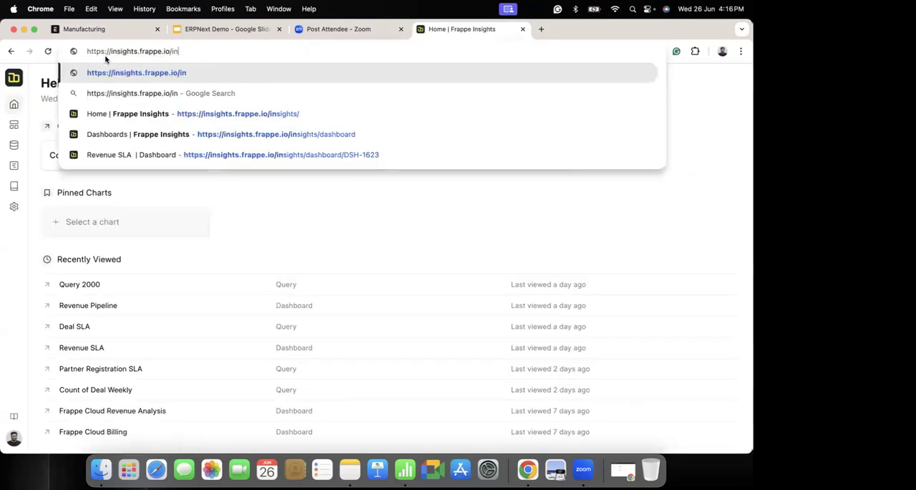
{"action": "key", "text": "BackSpace"}
{"action": "key", "text": "BackSpace"}
{"action": "key", "text": "BackSpace"}
{"action": "key", "text": "BackSpace"}
{"action": "key", "text": "BackSpace"}
{"action": "key", "text": "BackSpace"}
{"action": "key", "text": "BackSpace"}
{"action": "key", "text": "BackSpace"}
{"action": "key", "text": "BackSpace"}
{"action": "key", "text": "BackSpace"}
{"action": "key", "text": "BackSpace"}
{"action": "type", "text": "frappe.io/desk"}
{"action": "key", "text": "Right"}
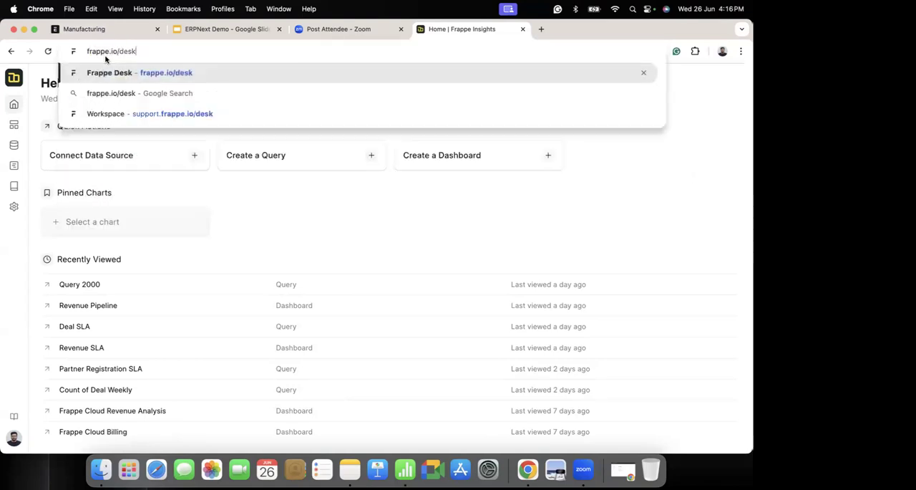
{"action": "key", "text": "BackSpace"}
{"action": "key", "text": "BackSpace"}
{"action": "key", "text": "BackSpace"}
{"action": "key", "text": "BackSpace"}
{"action": "key", "text": "BackSpace"}
{"action": "key", "text": "Return"}
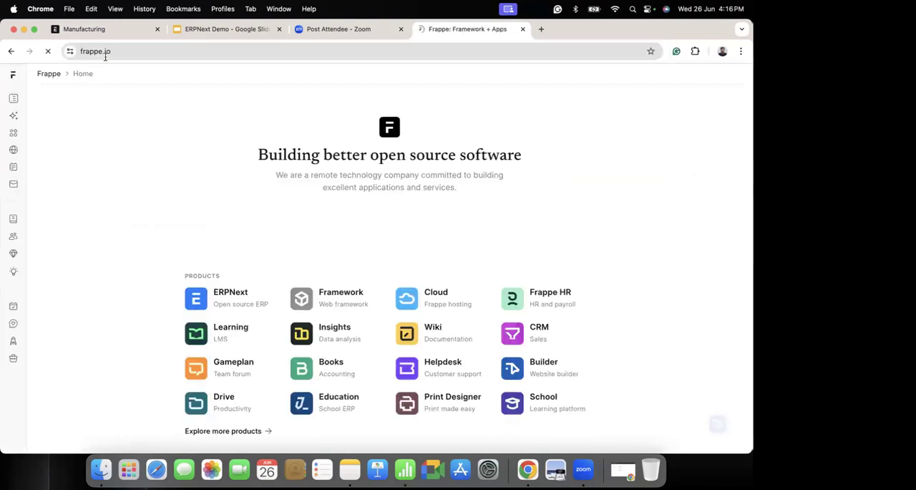
Step: Open the Insights product page from the Frappe products list and read its introduction down to the video
{"action": "scroll", "coordinate": [131, 257], "scroll_direction": "down", "scroll_amount": 1}
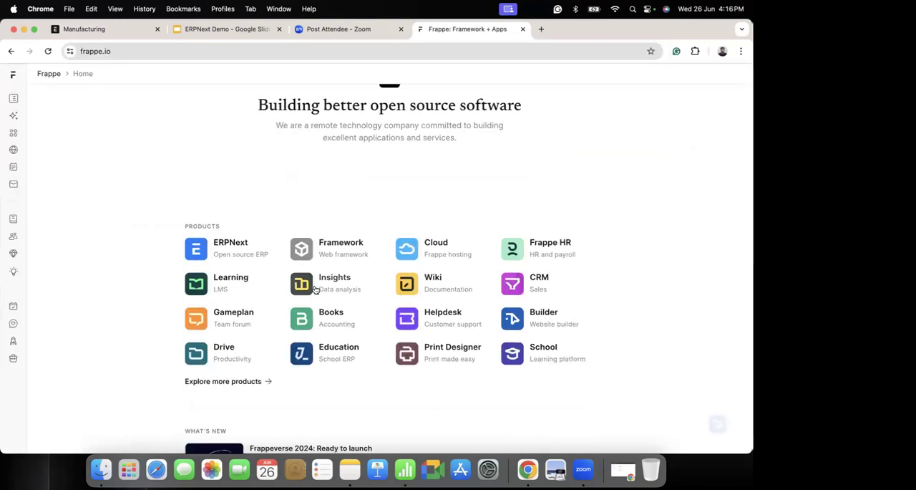
{"action": "left_click", "coordinate": [363, 282]}
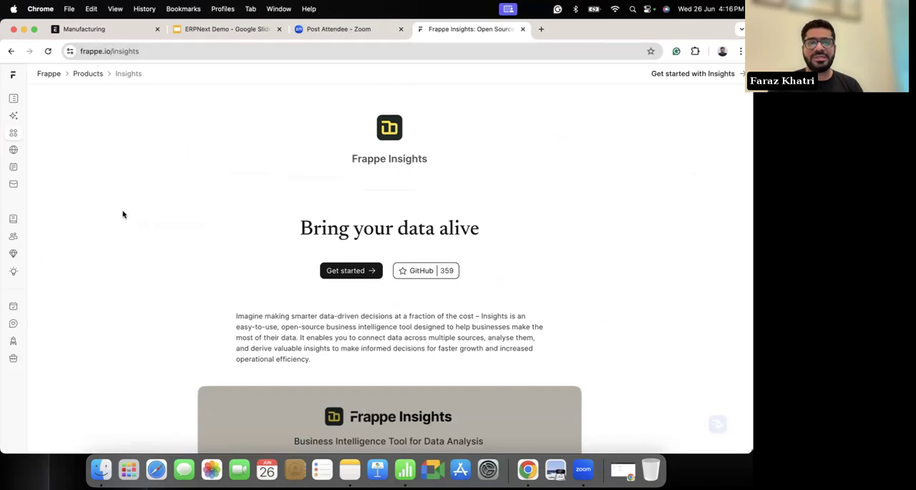
{"action": "scroll", "coordinate": [136, 199], "scroll_direction": "down", "scroll_amount": 2}
{"action": "scroll", "coordinate": [136, 199], "scroll_direction": "down", "scroll_amount": 2}
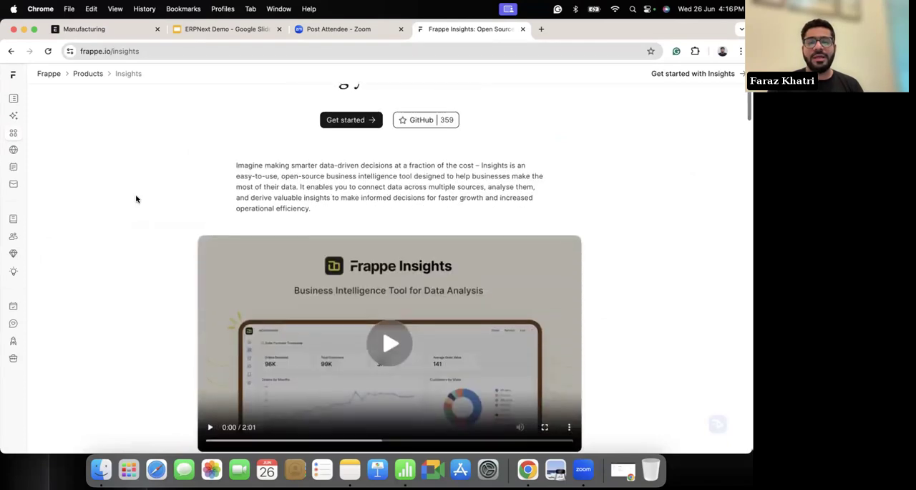
{"action": "scroll", "coordinate": [136, 199], "scroll_direction": "down", "scroll_amount": 4}
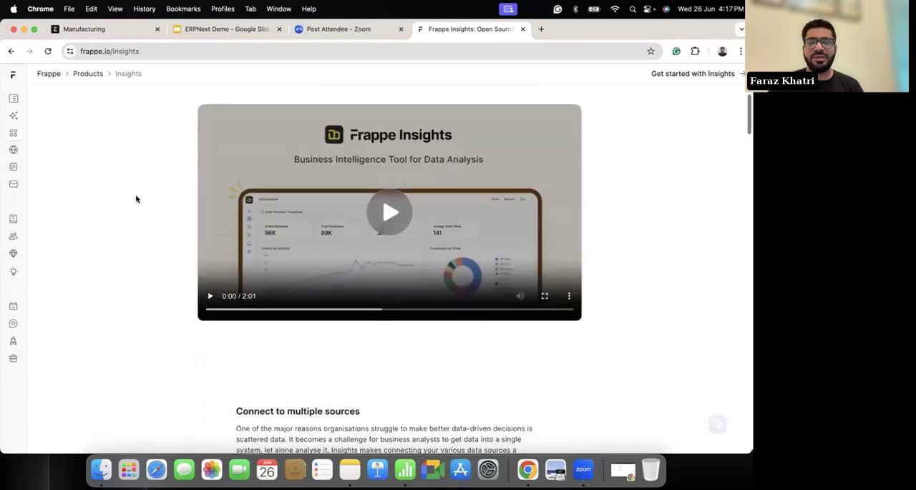
Step: Play the Frappe Insights product video, skip ahead to about 0:55, and pause it
{"action": "left_click", "coordinate": [390, 212]}
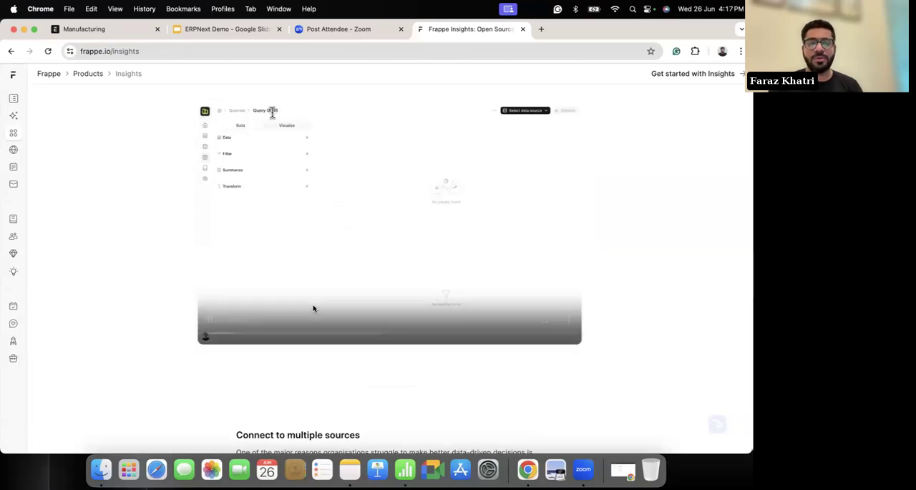
{"action": "left_click", "coordinate": [282, 334]}
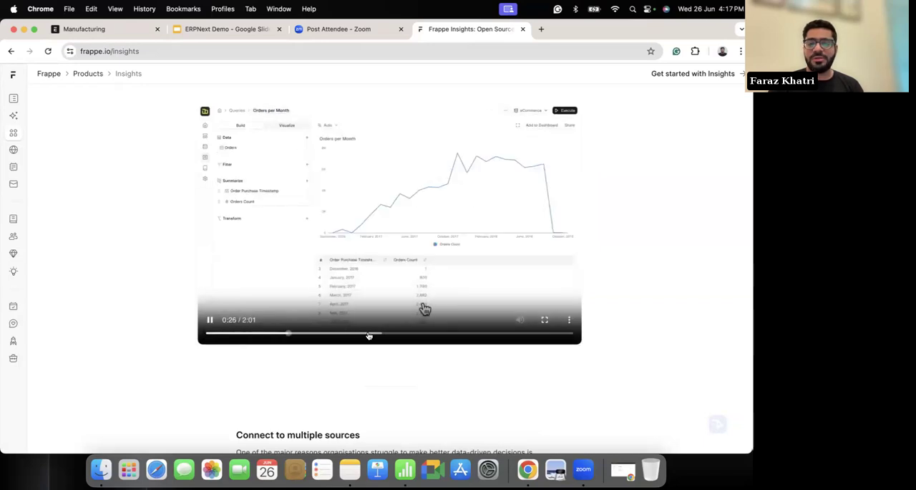
{"action": "left_click", "coordinate": [371, 334]}
{"action": "left_click", "coordinate": [210, 324]}
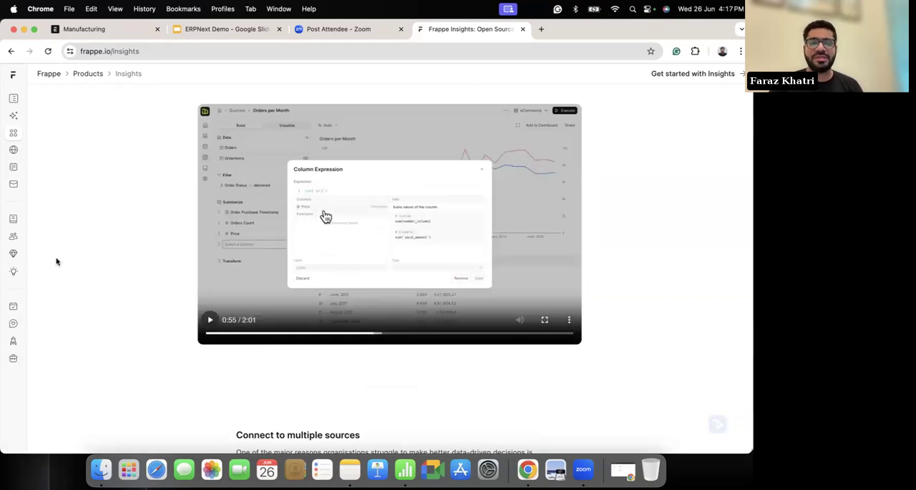
Step: Return to the Frappe homepage and open the Cloud hosting product page
{"action": "left_click", "coordinate": [18, 73]}
{"action": "scroll", "coordinate": [122, 228], "scroll_direction": "up", "scroll_amount": 2}
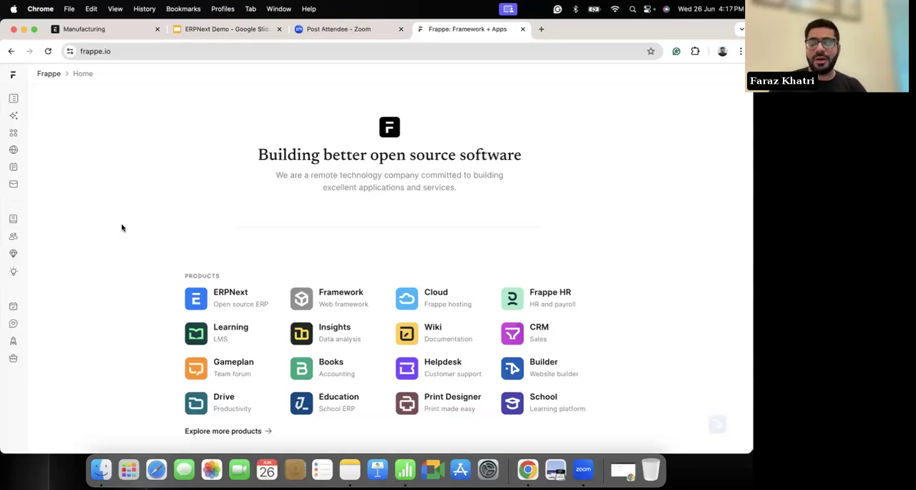
{"action": "left_click", "coordinate": [408, 301]}
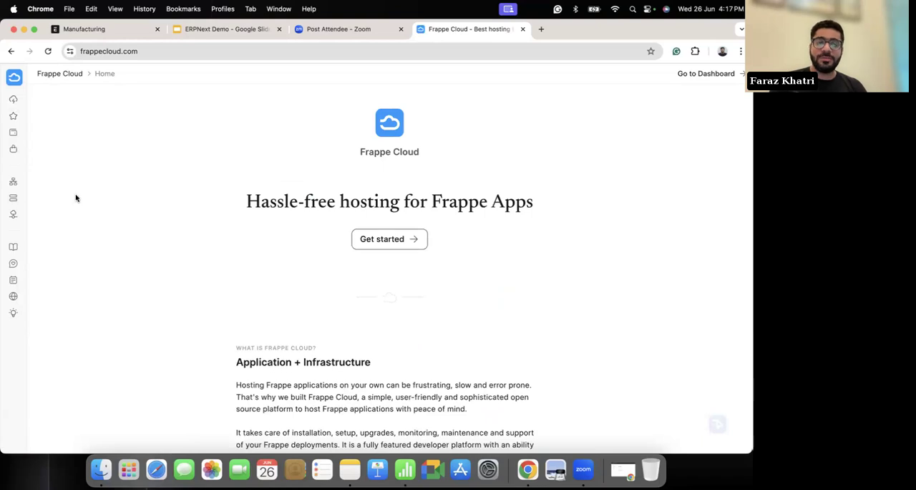
Step: Read the Application + Infrastructure section of the Frappe Cloud page and examine its sample site overview
{"action": "scroll", "coordinate": [120, 244], "scroll_direction": "down", "scroll_amount": 2}
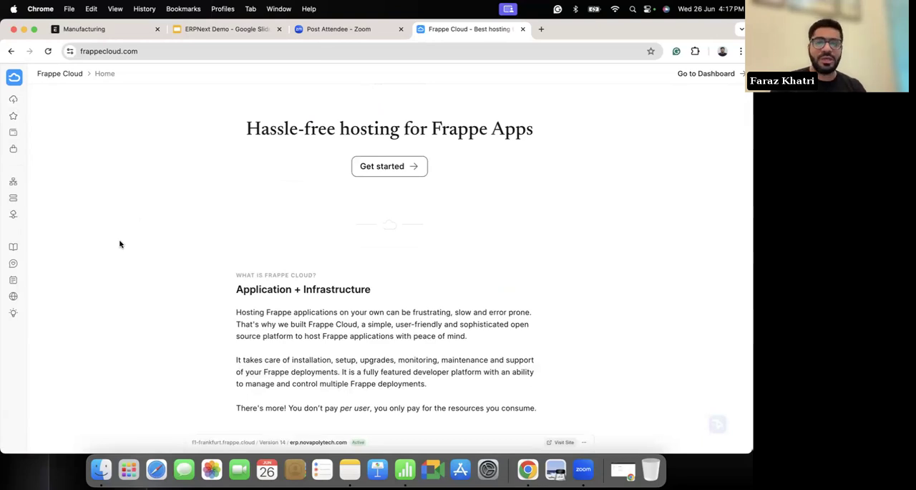
{"action": "scroll", "coordinate": [120, 244], "scroll_direction": "down", "scroll_amount": 2}
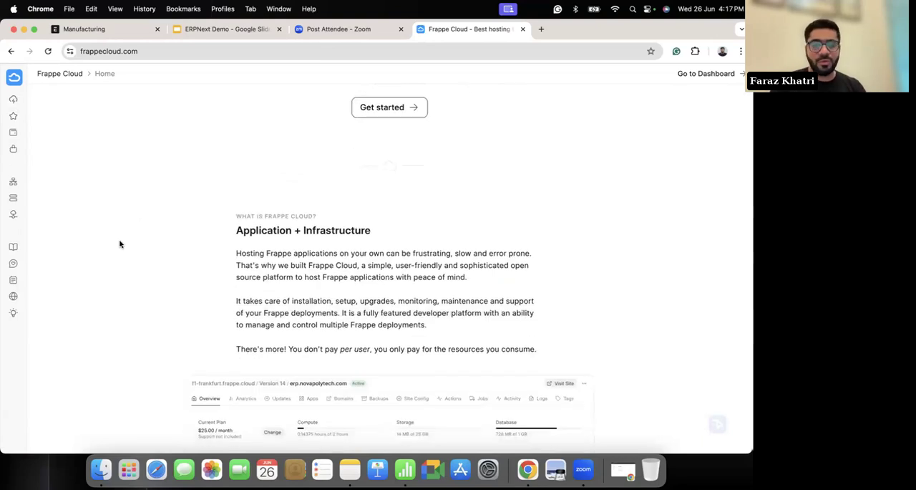
{"action": "scroll", "coordinate": [119, 244], "scroll_direction": "down", "scroll_amount": 1}
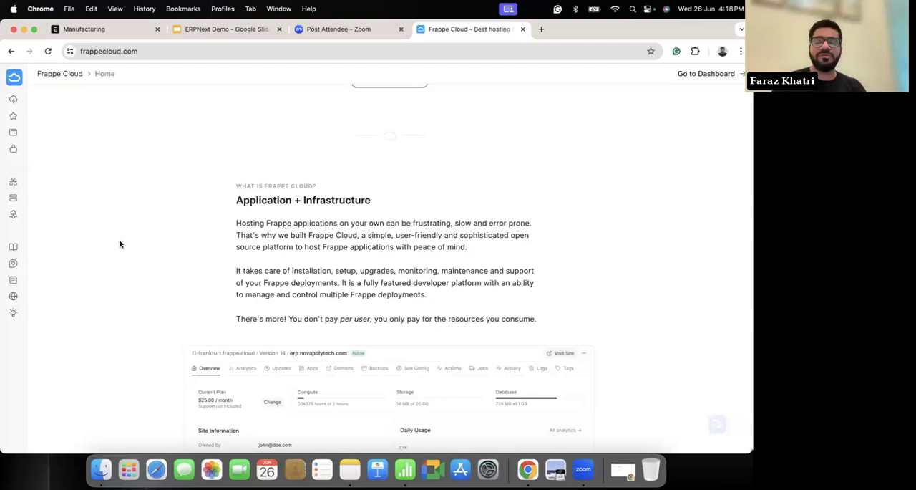
{"action": "scroll", "coordinate": [119, 244], "scroll_direction": "down", "scroll_amount": 3}
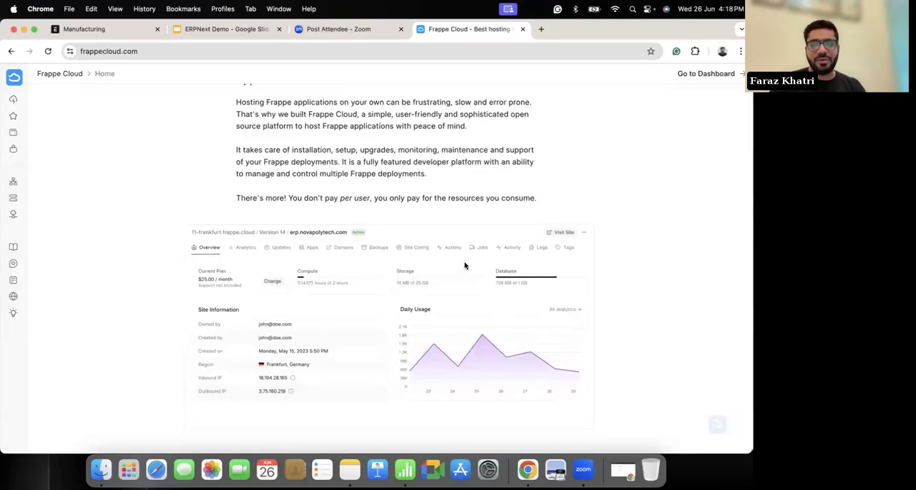
{"action": "scroll", "coordinate": [462, 261], "scroll_direction": "down", "scroll_amount": 2}
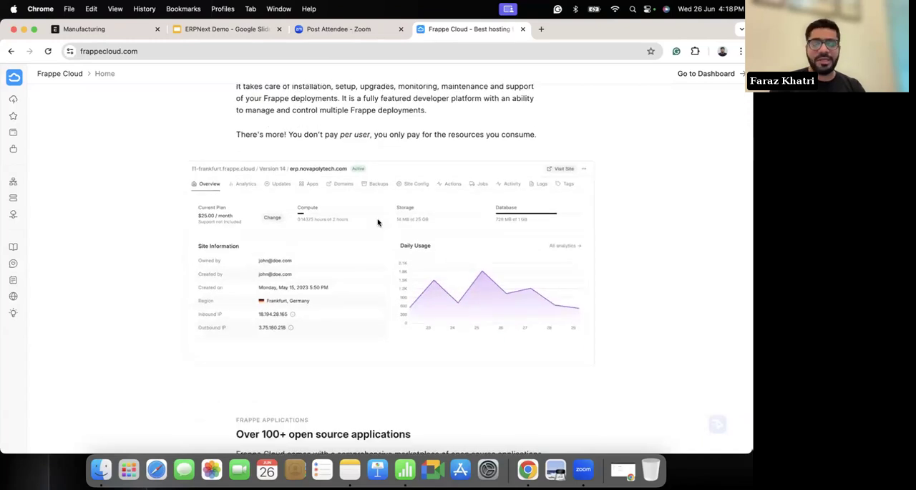
{"action": "scroll", "coordinate": [378, 222], "scroll_direction": "up", "scroll_amount": 1}
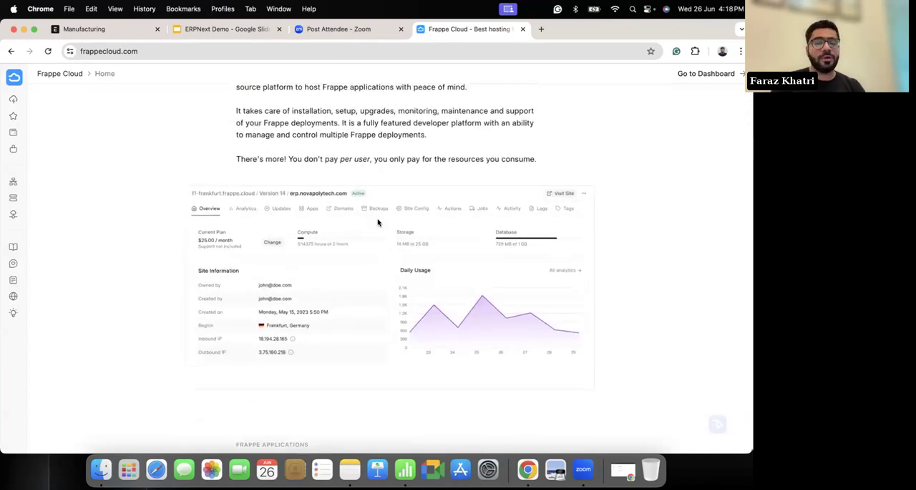
{"action": "scroll", "coordinate": [378, 222], "scroll_direction": "up", "scroll_amount": 1}
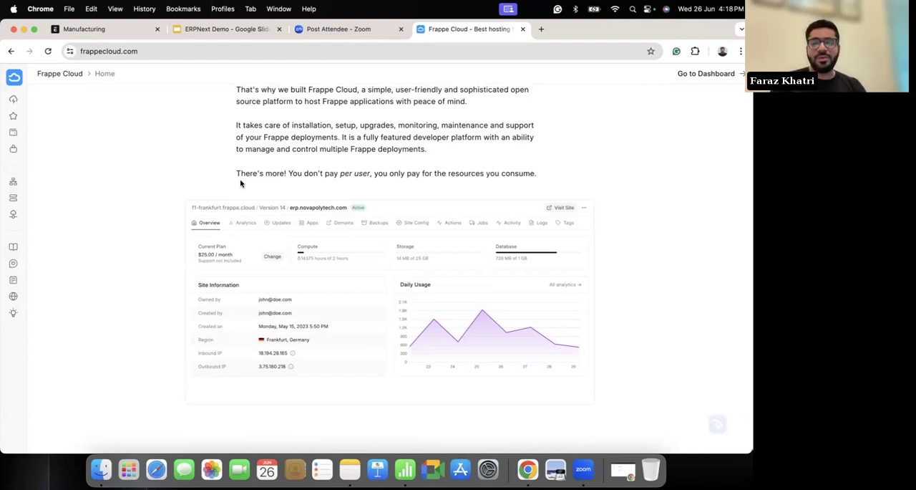
{"action": "scroll", "coordinate": [240, 183], "scroll_direction": "down", "scroll_amount": 1}
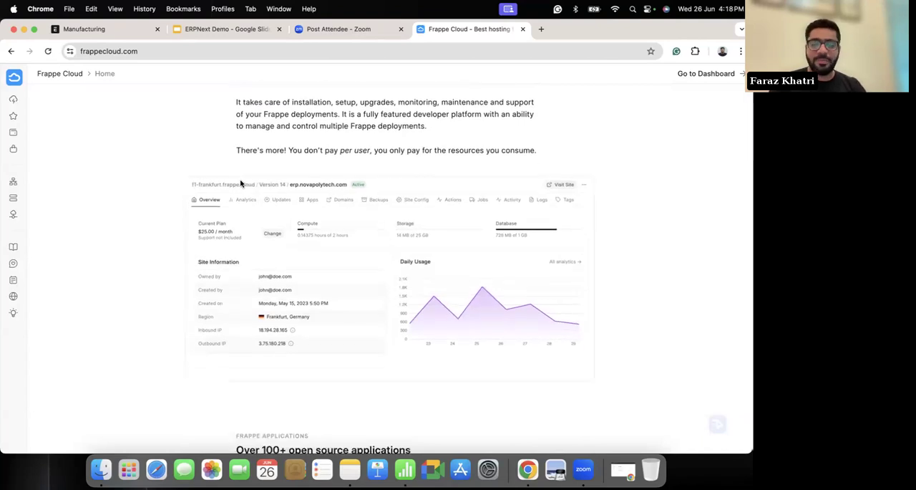
Step: Review Frappe Cloud's open source applications and the full service cloud section with its demo video and setup steps
{"action": "scroll", "coordinate": [241, 183], "scroll_direction": "down", "scroll_amount": 5}
{"action": "scroll", "coordinate": [355, 188], "scroll_direction": "down", "scroll_amount": 3}
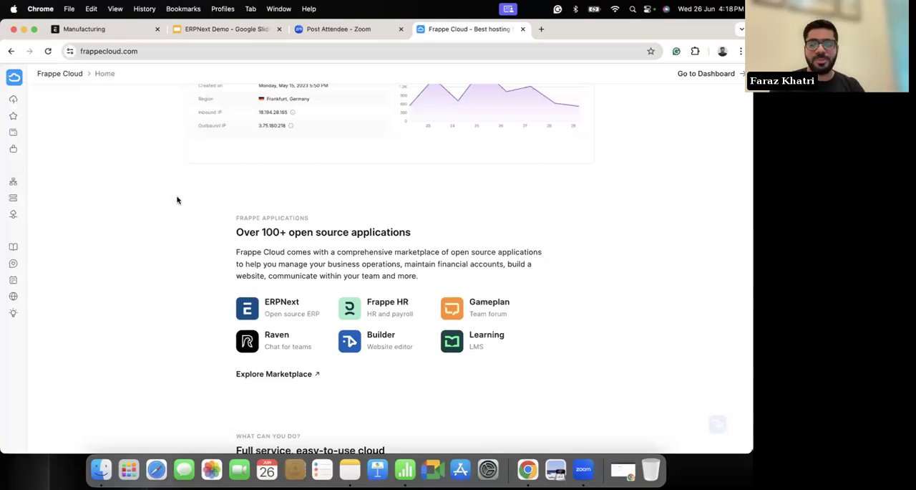
{"action": "scroll", "coordinate": [177, 200], "scroll_direction": "down", "scroll_amount": 2}
{"action": "scroll", "coordinate": [177, 200], "scroll_direction": "down", "scroll_amount": 4}
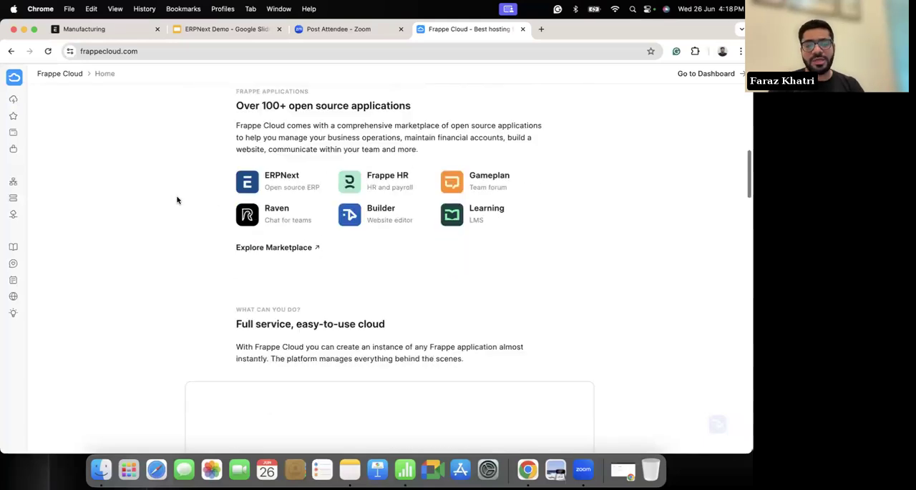
{"action": "scroll", "coordinate": [177, 200], "scroll_direction": "down", "scroll_amount": 5}
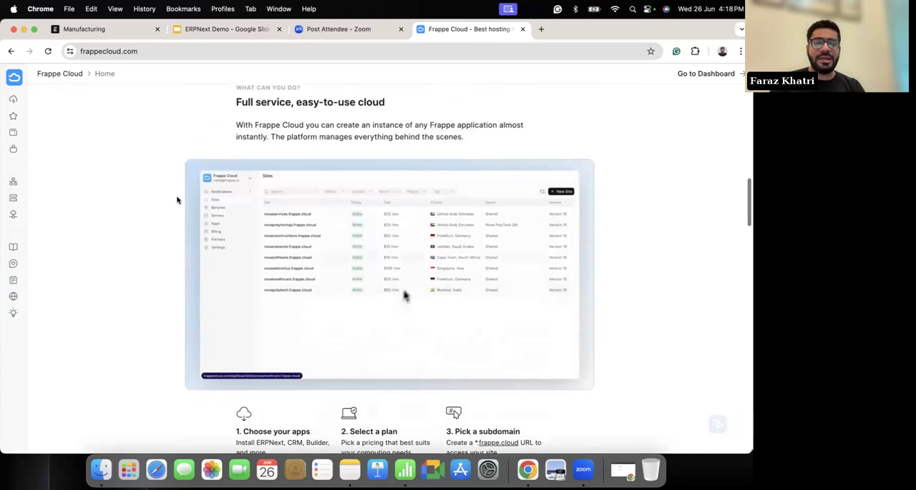
{"action": "scroll", "coordinate": [73, 210], "scroll_direction": "down", "scroll_amount": 3}
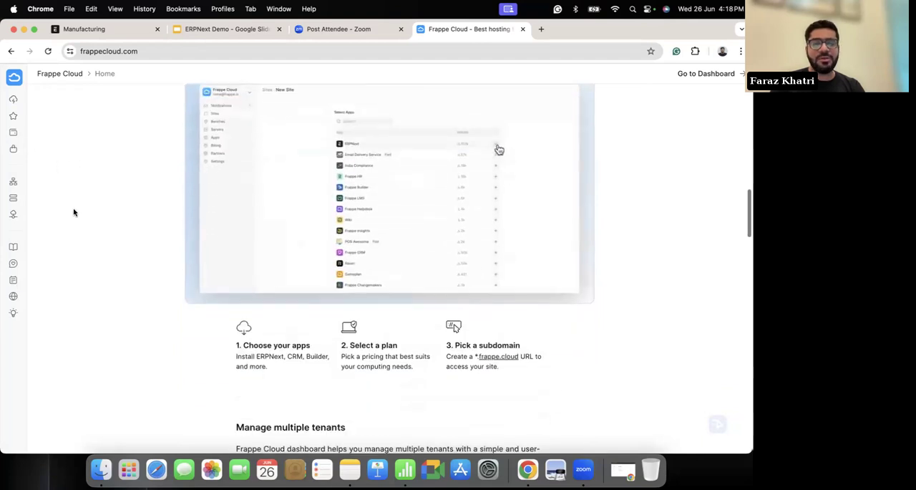
{"action": "scroll", "coordinate": [88, 199], "scroll_direction": "up", "scroll_amount": 1}
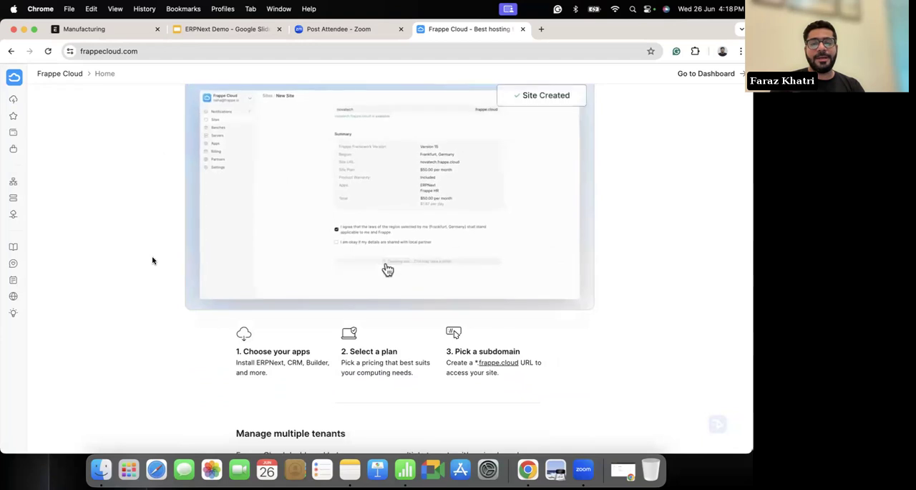
{"action": "scroll", "coordinate": [153, 260], "scroll_direction": "down", "scroll_amount": 1}
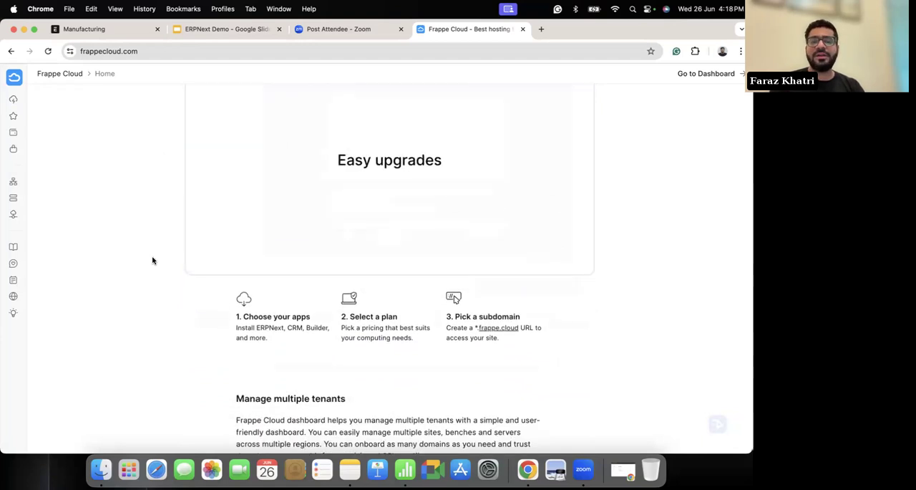
{"action": "scroll", "coordinate": [153, 261], "scroll_direction": "up", "scroll_amount": 2}
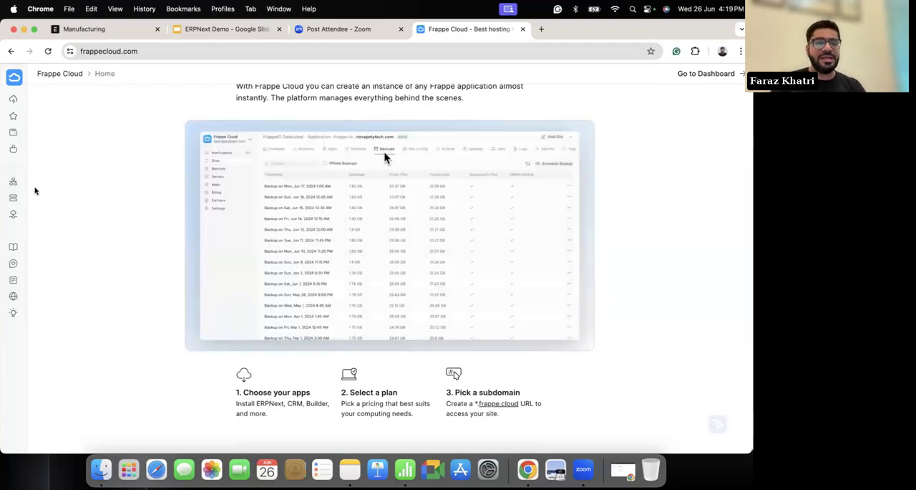
Step: Open the Shared hosting page and review its site and bench explanations and the shared versus private bench comparison
{"action": "mouse_move", "coordinate": [20, 129]}
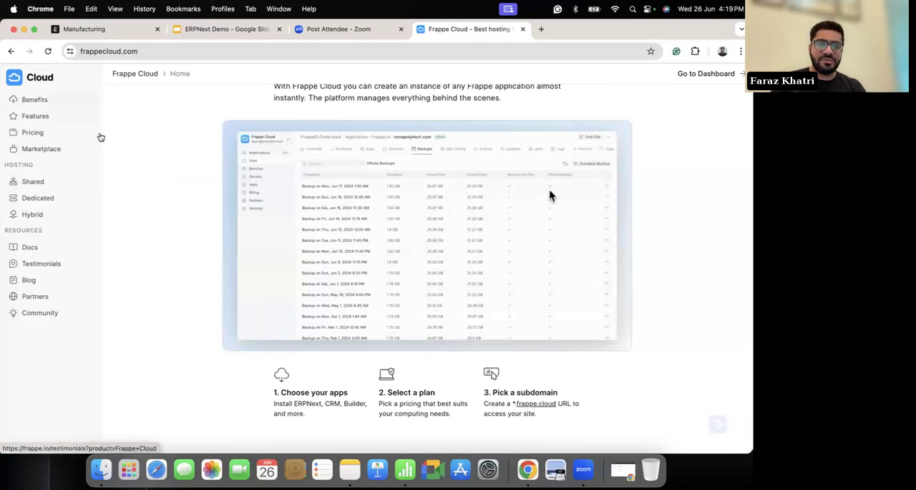
{"action": "left_click", "coordinate": [30, 182]}
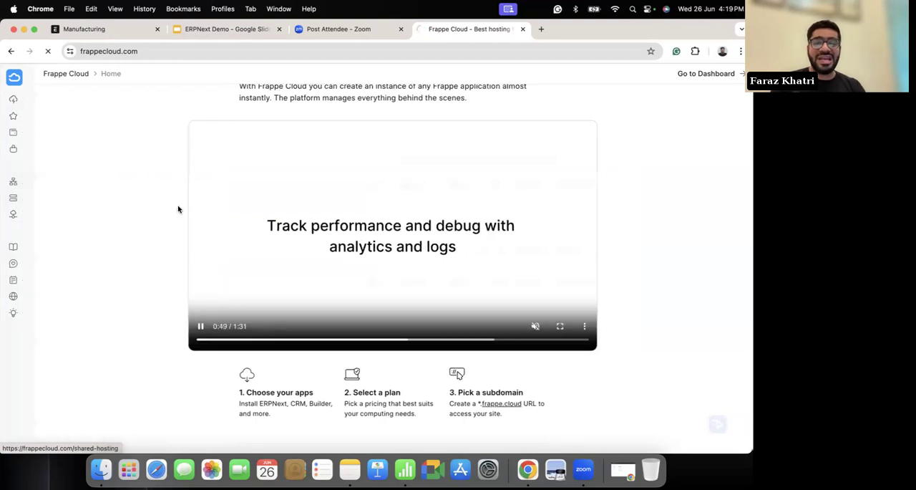
{"action": "scroll", "coordinate": [141, 266], "scroll_direction": "down", "scroll_amount": 5}
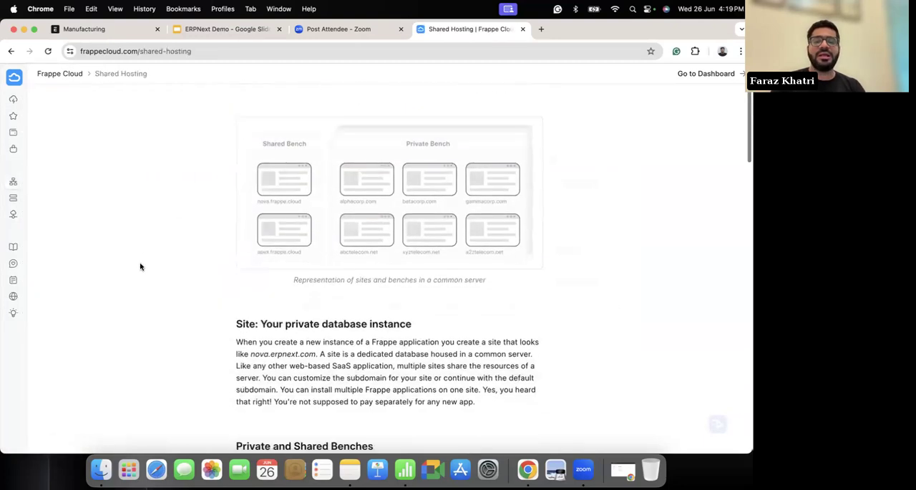
{"action": "scroll", "coordinate": [140, 266], "scroll_direction": "down", "scroll_amount": 10}
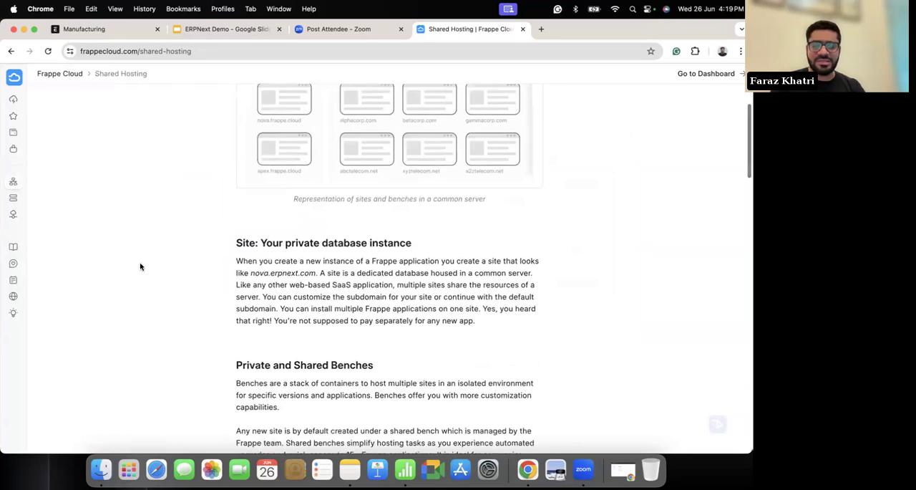
{"action": "scroll", "coordinate": [141, 267], "scroll_direction": "down", "scroll_amount": 4}
{"action": "scroll", "coordinate": [140, 266], "scroll_direction": "up", "scroll_amount": 2}
{"action": "scroll", "coordinate": [141, 266], "scroll_direction": "down", "scroll_amount": 2}
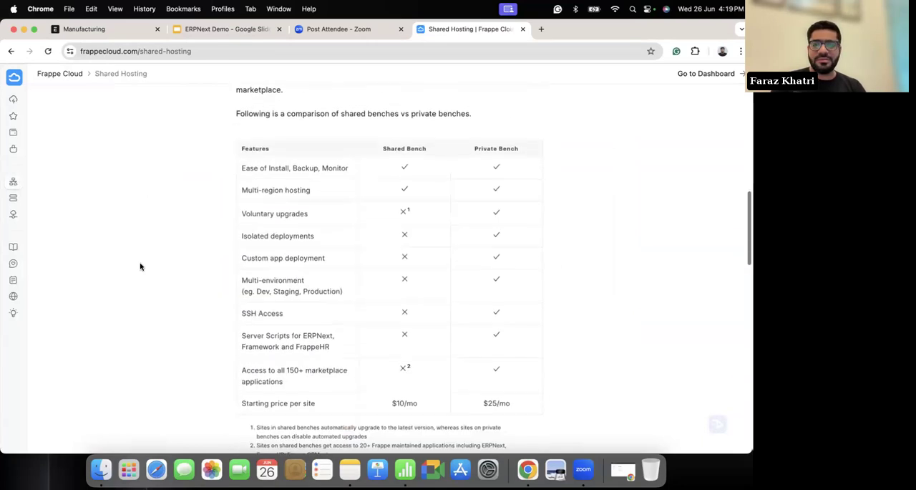
Step: Review the rest of the bench comparison and the shared hosting pricing plans for the Mumbai region
{"action": "scroll", "coordinate": [140, 266], "scroll_direction": "down", "scroll_amount": 2}
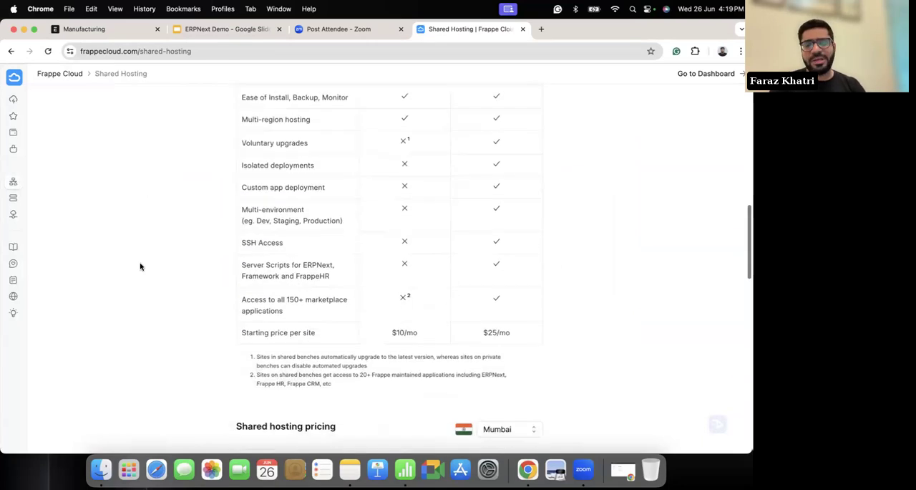
{"action": "scroll", "coordinate": [140, 267], "scroll_direction": "down", "scroll_amount": 7}
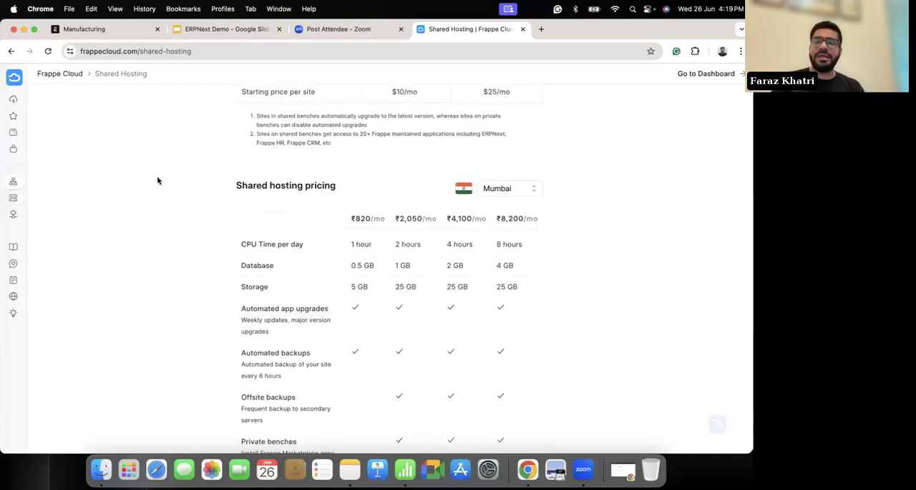
{"action": "scroll", "coordinate": [158, 181], "scroll_direction": "down", "scroll_amount": 2}
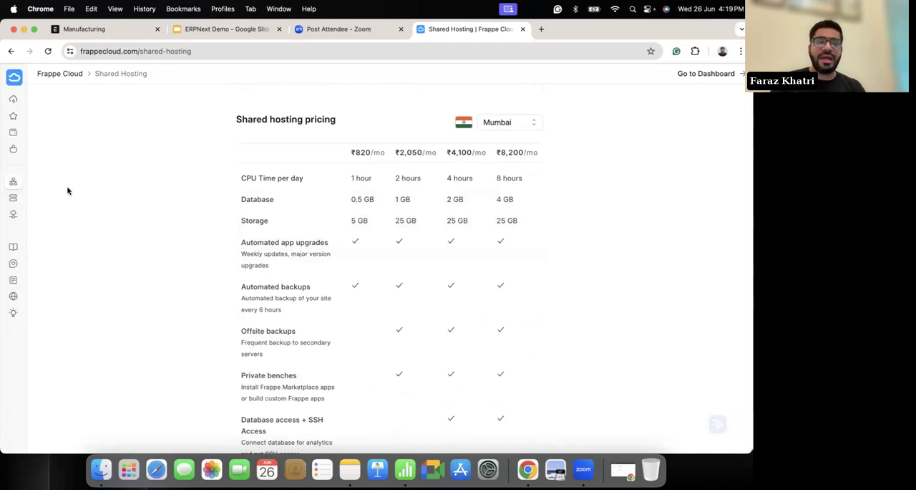
Step: Open the Dedicated Hosting page and review its benefits, the premium hosting description and the dedicated hosting pricing
{"action": "left_click", "coordinate": [35, 199]}
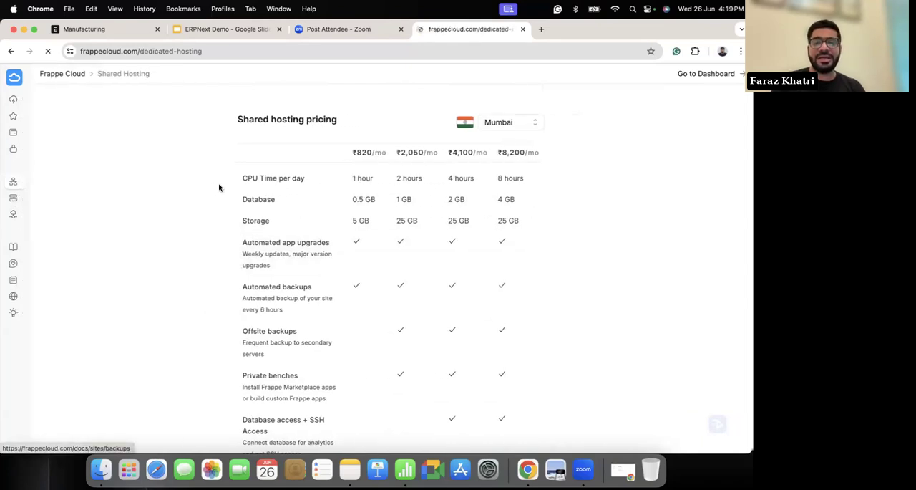
{"action": "scroll", "coordinate": [161, 271], "scroll_direction": "down", "scroll_amount": 4}
{"action": "scroll", "coordinate": [160, 272], "scroll_direction": "down", "scroll_amount": 3}
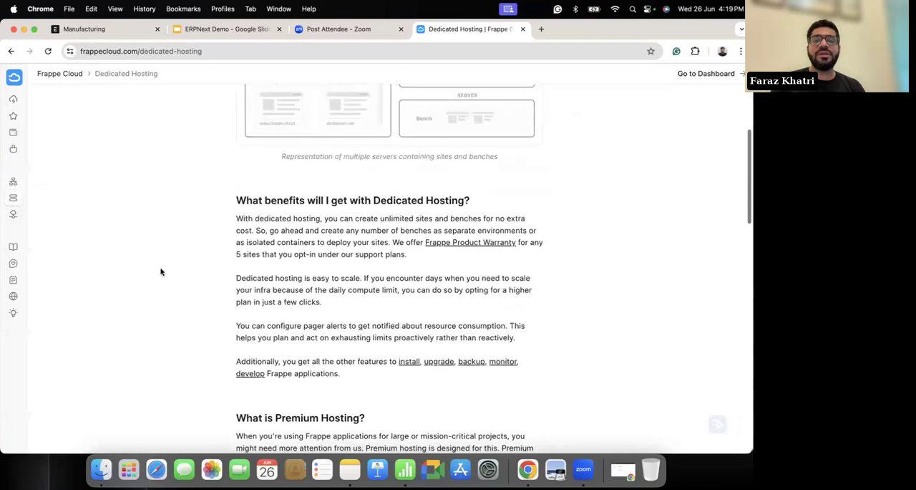
{"action": "scroll", "coordinate": [161, 272], "scroll_direction": "down", "scroll_amount": 5}
{"action": "scroll", "coordinate": [160, 271], "scroll_direction": "down", "scroll_amount": 5}
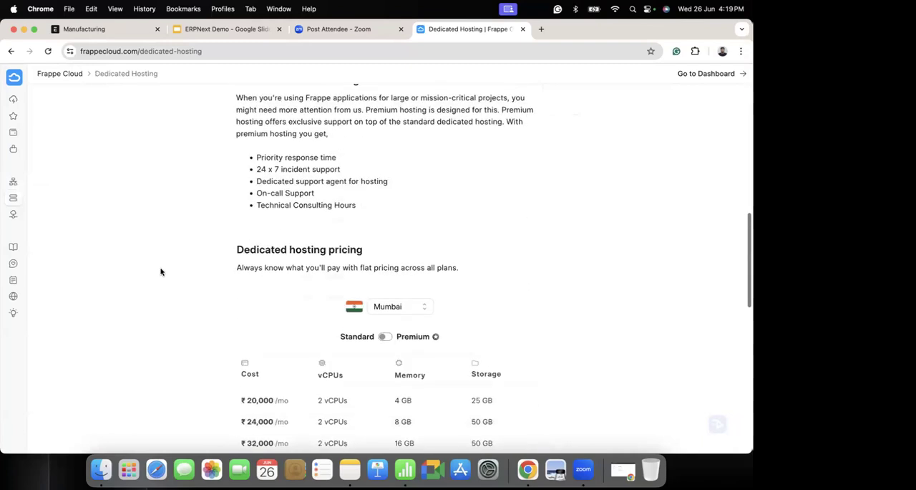